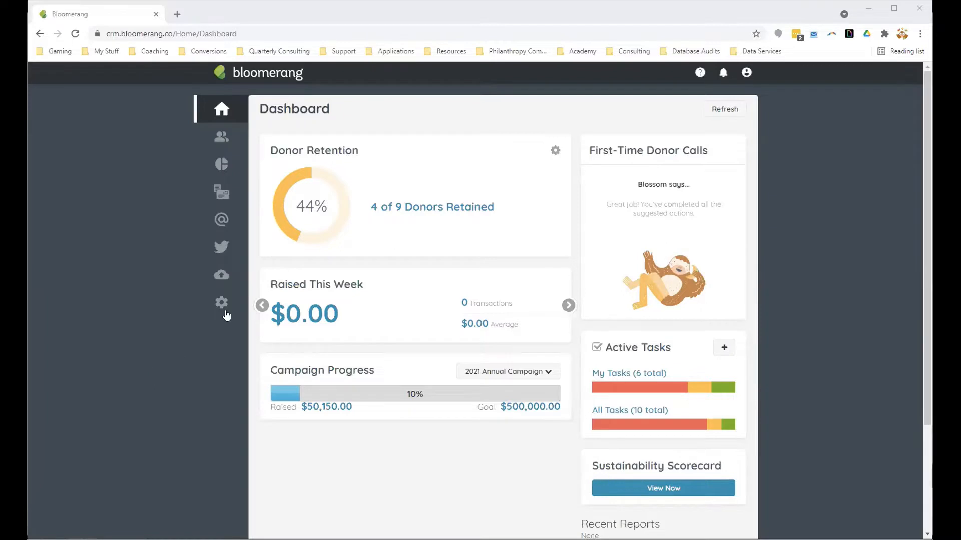
Step: Open the Appeals settings and deactivate the 2019 Grant appeal
{"action": "mouse_move", "coordinate": [223, 303]}
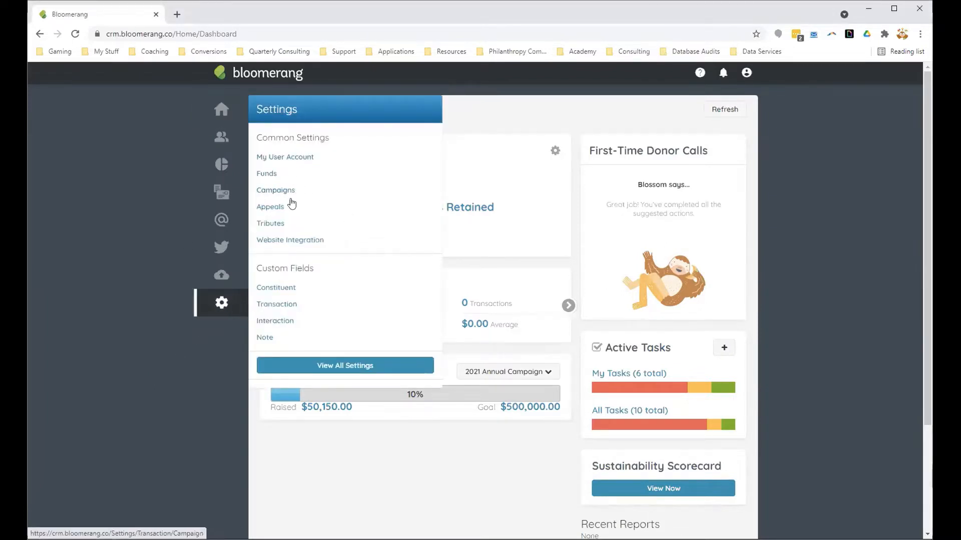
{"action": "left_click", "coordinate": [271, 206]}
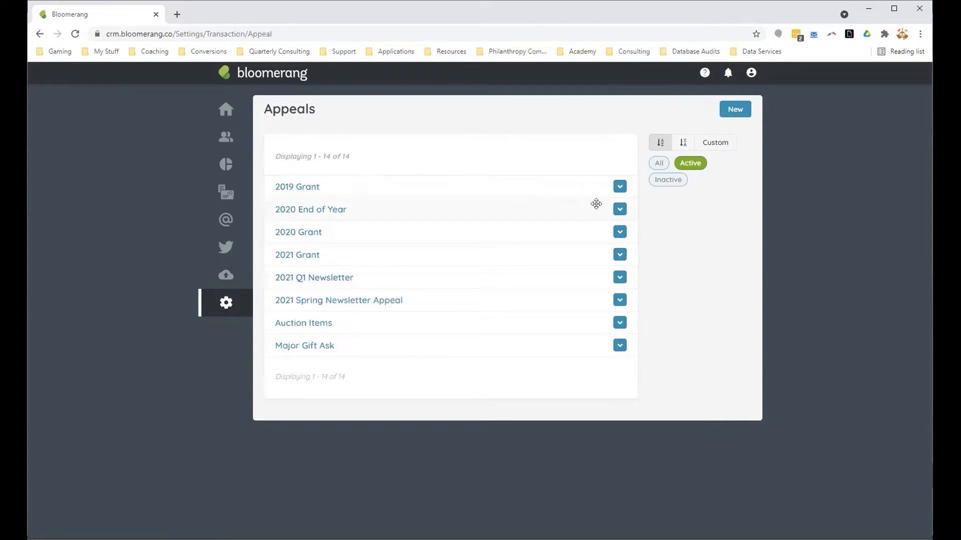
{"action": "left_click", "coordinate": [616, 189]}
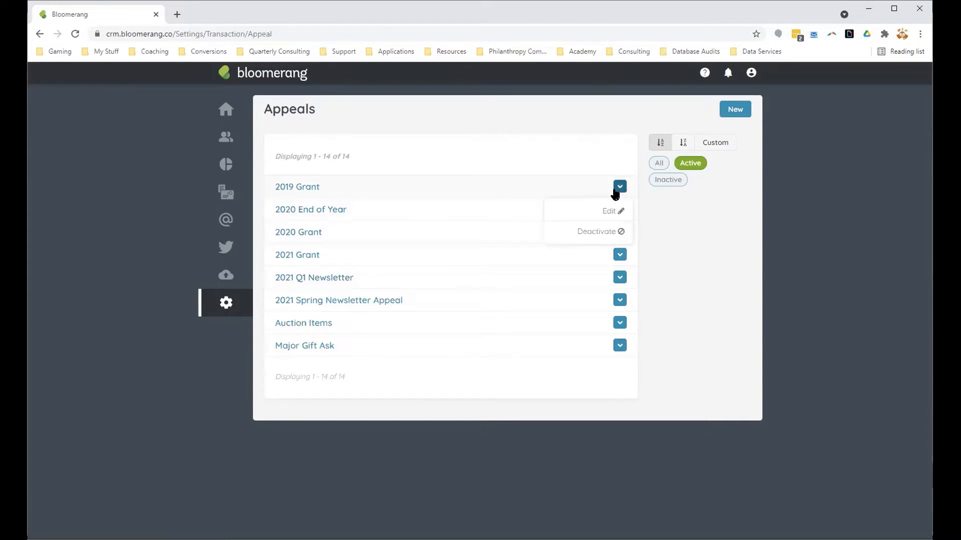
{"action": "left_click", "coordinate": [612, 232]}
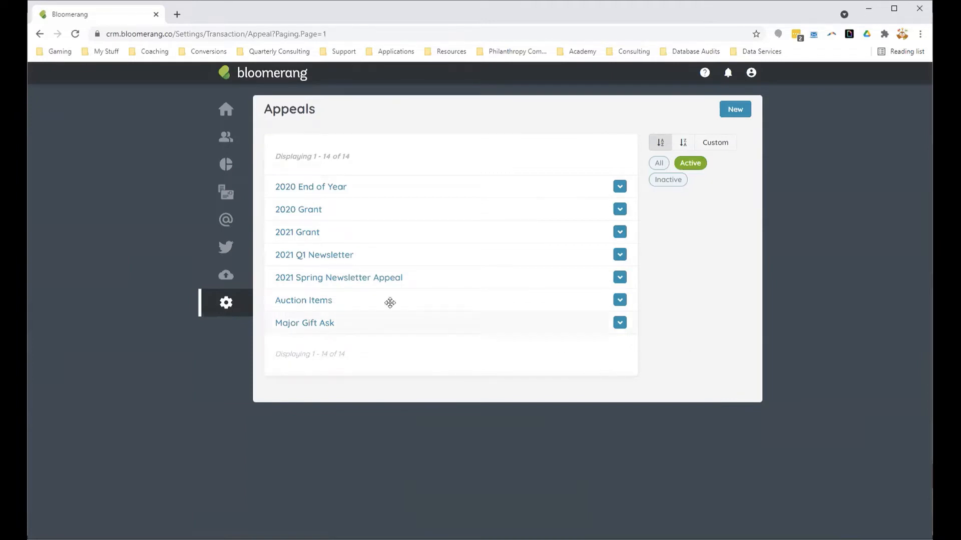
Step: View the active funds, followed by the campaigns list with inactive campaigns included
{"action": "mouse_move", "coordinate": [231, 316]}
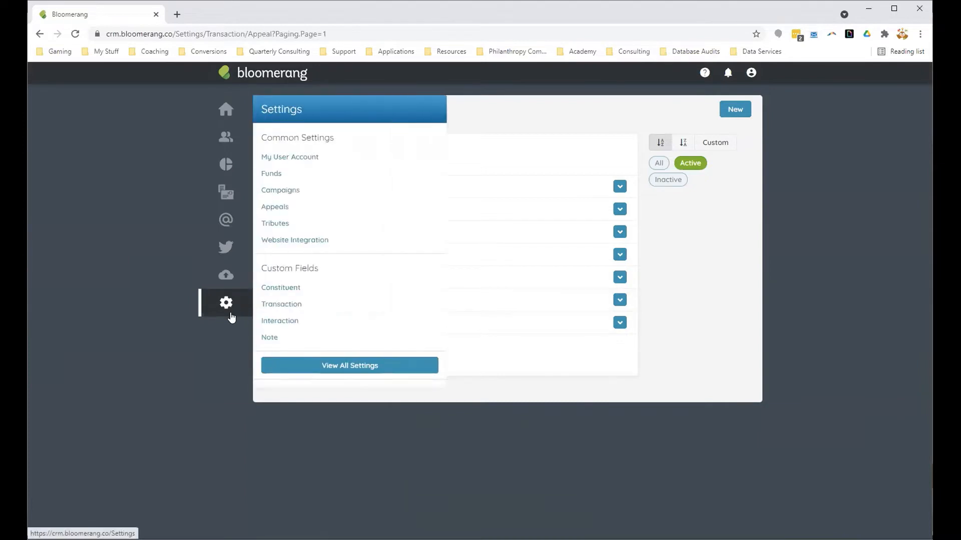
{"action": "left_click", "coordinate": [285, 175]}
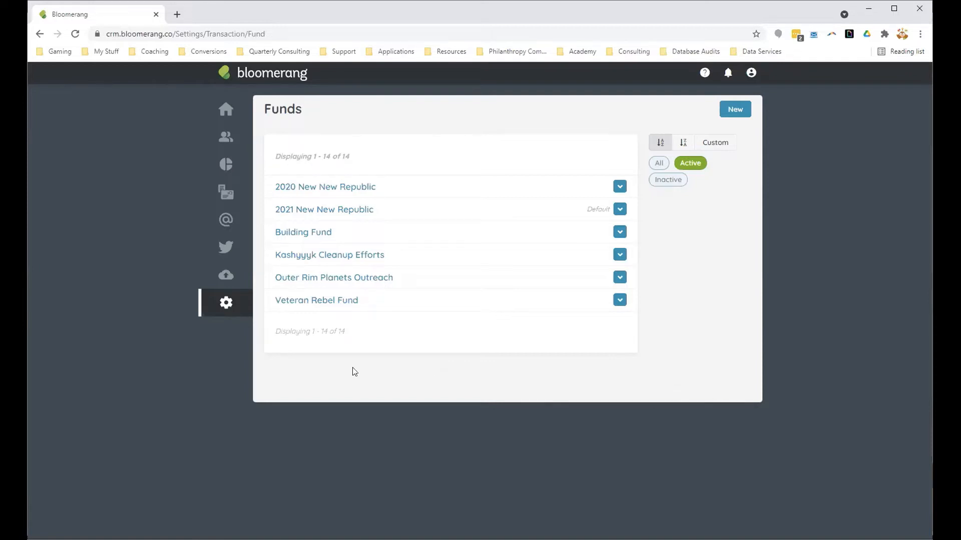
{"action": "mouse_move", "coordinate": [224, 308]}
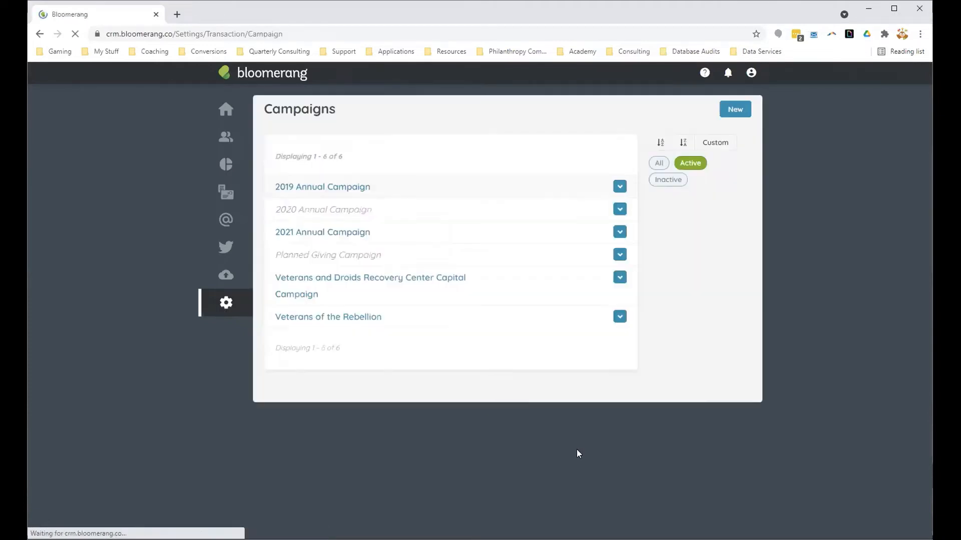
{"action": "left_click", "coordinate": [661, 182]}
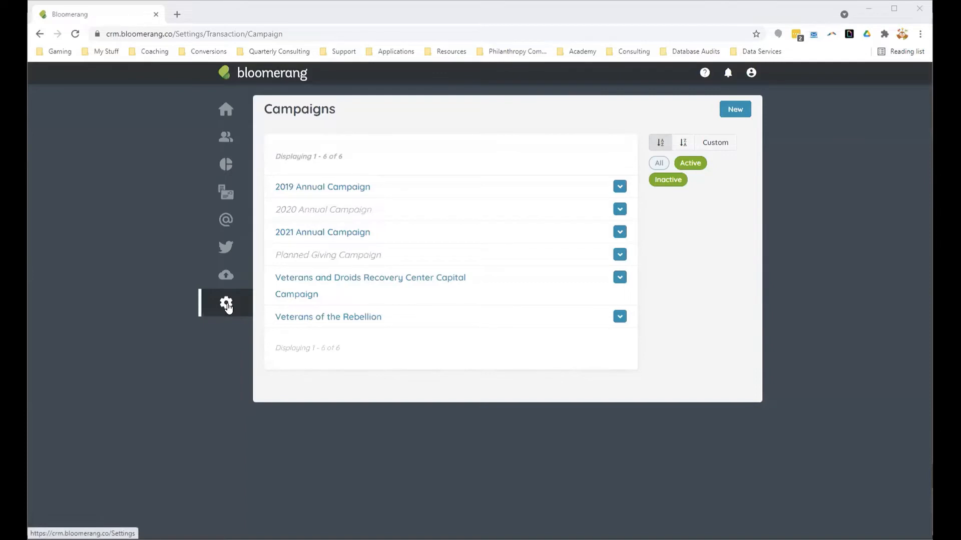
Step: Open the custom fields for notes and move the Grant Fields category above all other categories
{"action": "mouse_move", "coordinate": [227, 307]}
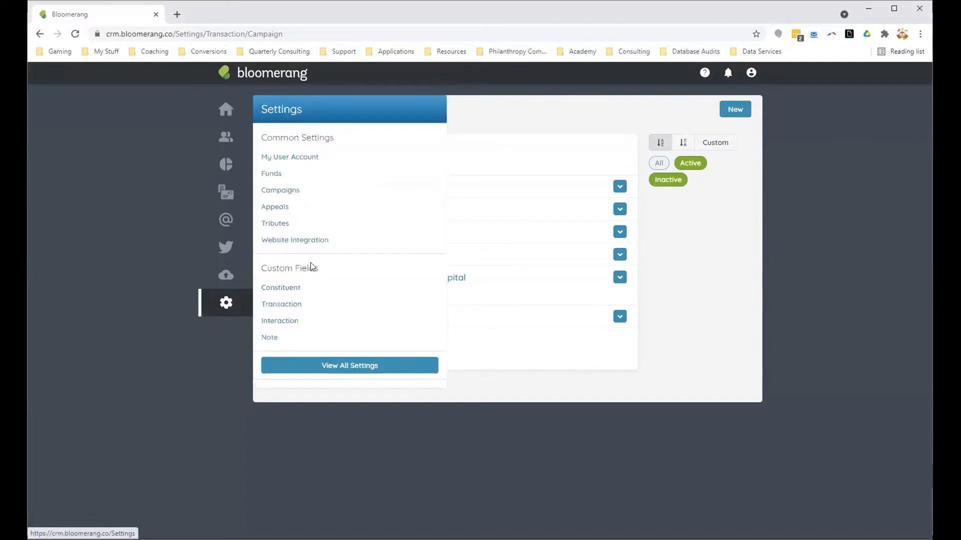
{"action": "left_click", "coordinate": [266, 339]}
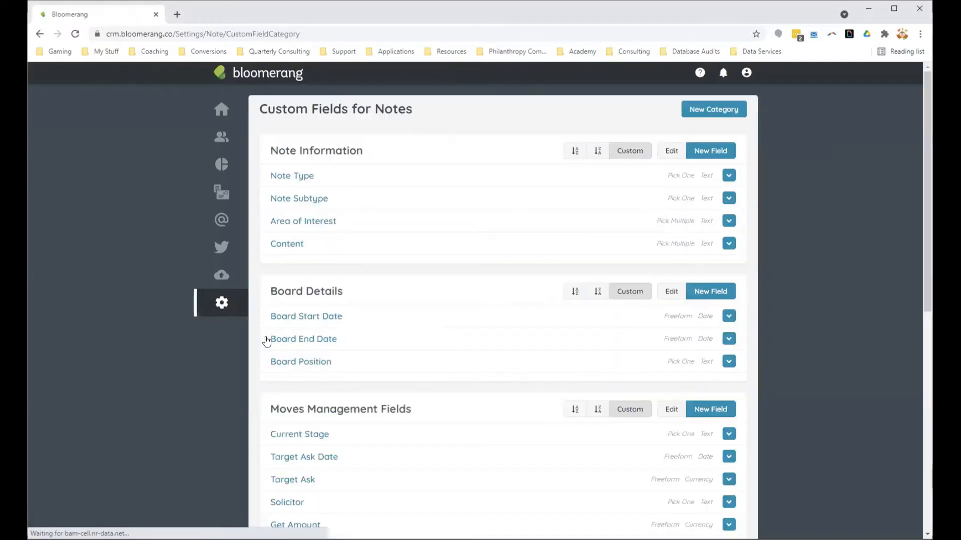
{"action": "scroll", "coordinate": [553, 343], "scroll_direction": "down", "scroll_amount": 3}
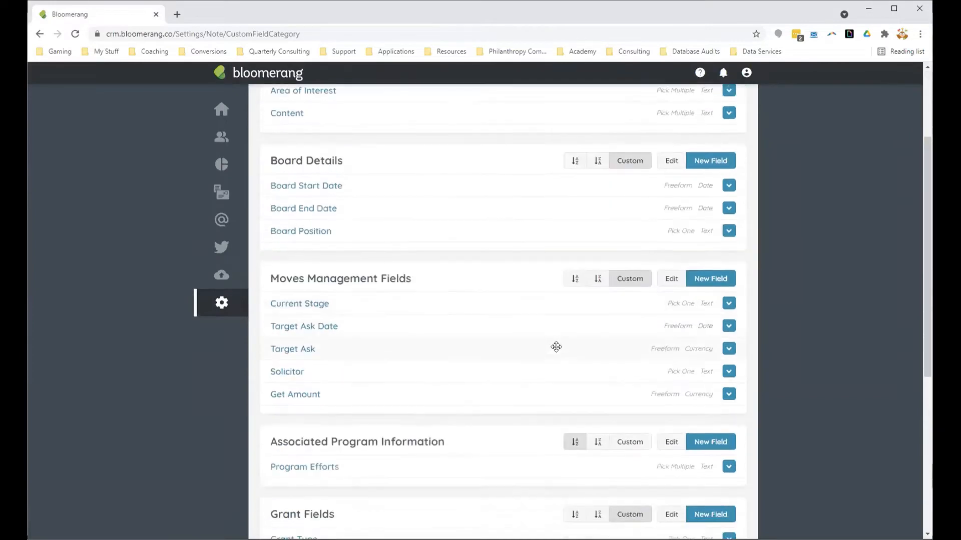
{"action": "scroll", "coordinate": [556, 346], "scroll_direction": "down", "scroll_amount": 4}
{"action": "left_click_drag", "start_coordinate": [371, 308], "coordinate": [369, 132]}
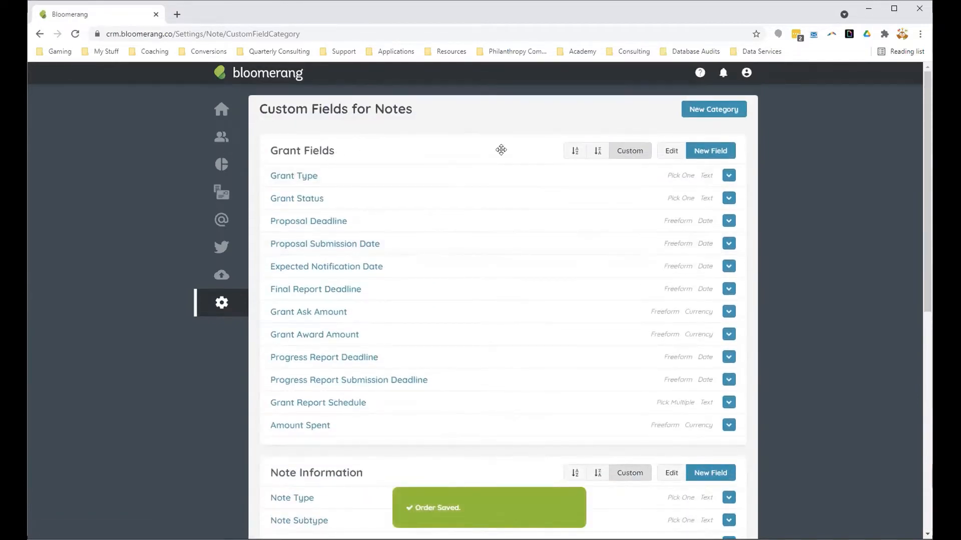
Step: View the blank form for a new custom note field category and return to the field list without saving
{"action": "left_click", "coordinate": [714, 110]}
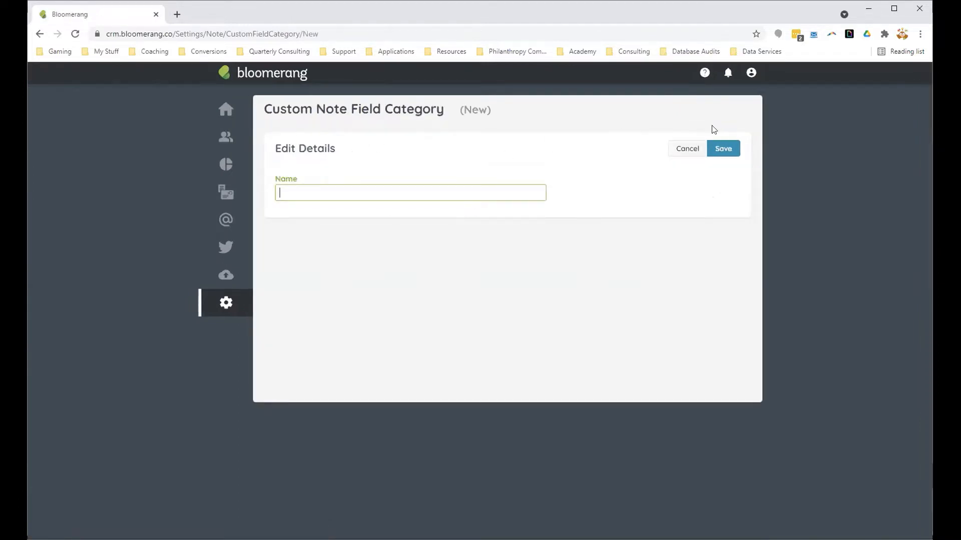
{"action": "left_click", "coordinate": [686, 149]}
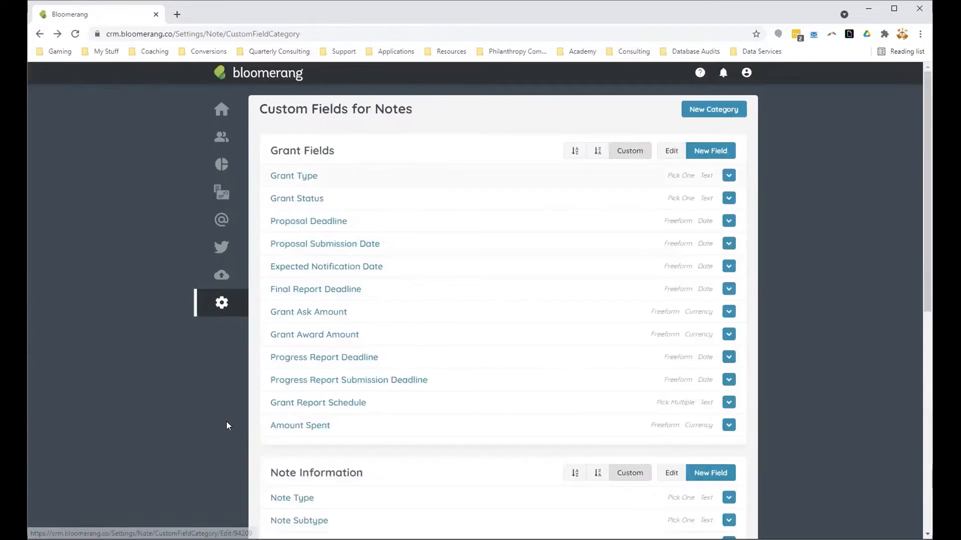
{"action": "scroll", "coordinate": [591, 329], "scroll_direction": "down", "scroll_amount": 1}
{"action": "scroll", "coordinate": [588, 328], "scroll_direction": "up", "scroll_amount": 1}
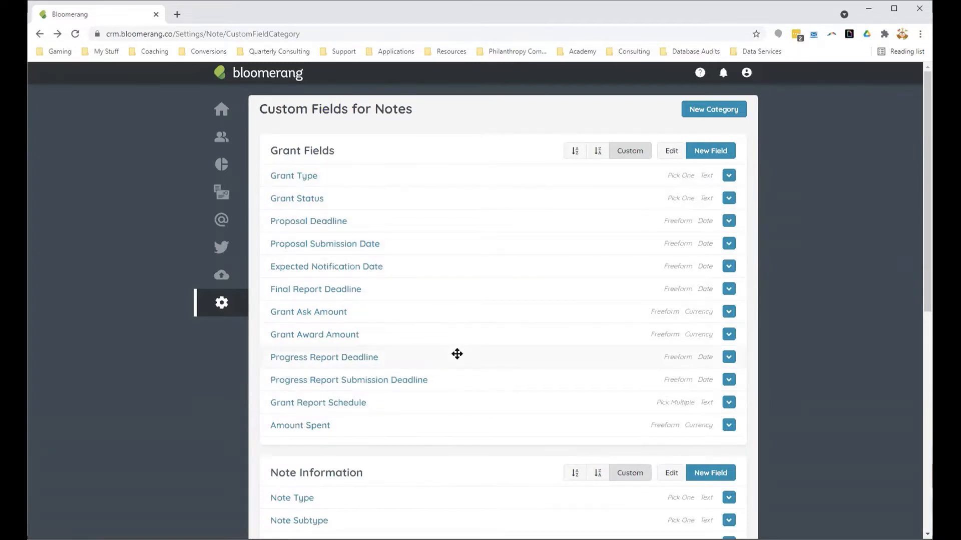
Step: Examine the available values of the Grant Type, Grant Status and Grant Report Schedule note fields
{"action": "left_click", "coordinate": [295, 176]}
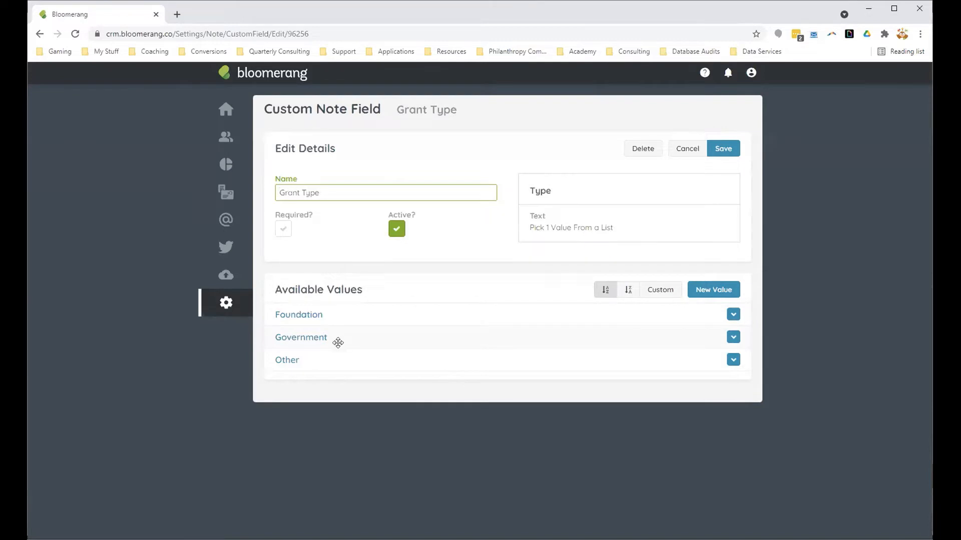
{"action": "left_click", "coordinate": [687, 149]}
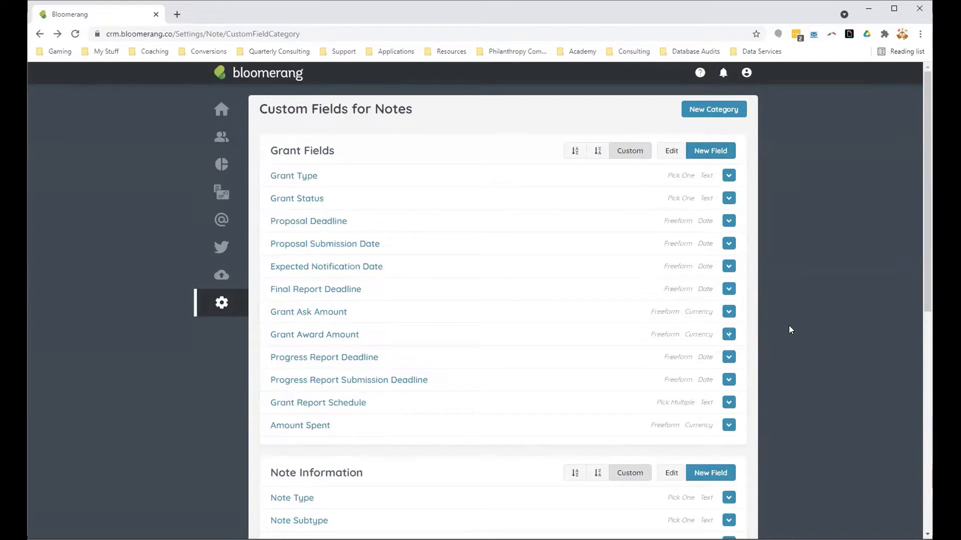
{"action": "left_click", "coordinate": [292, 200]}
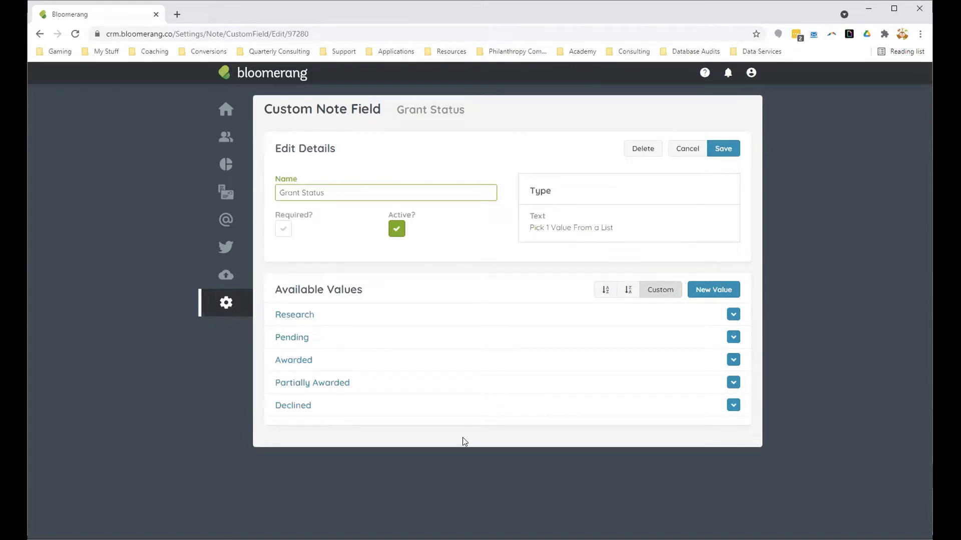
{"action": "left_click", "coordinate": [681, 154]}
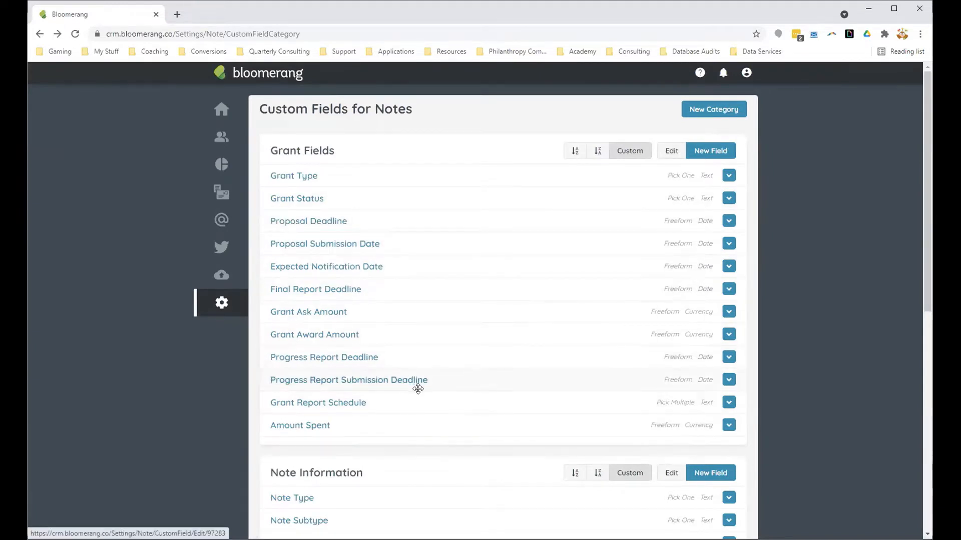
{"action": "left_click", "coordinate": [333, 406]}
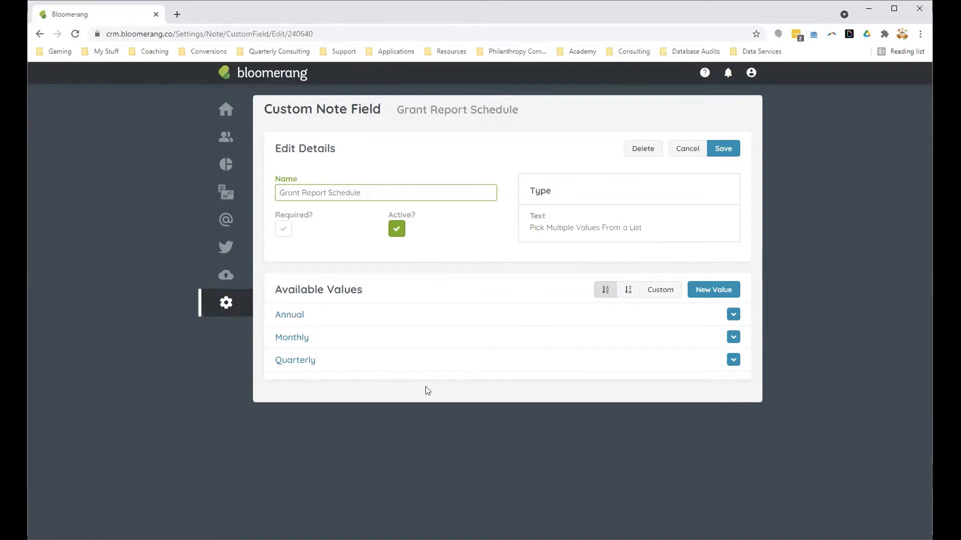
{"action": "left_click", "coordinate": [682, 156]}
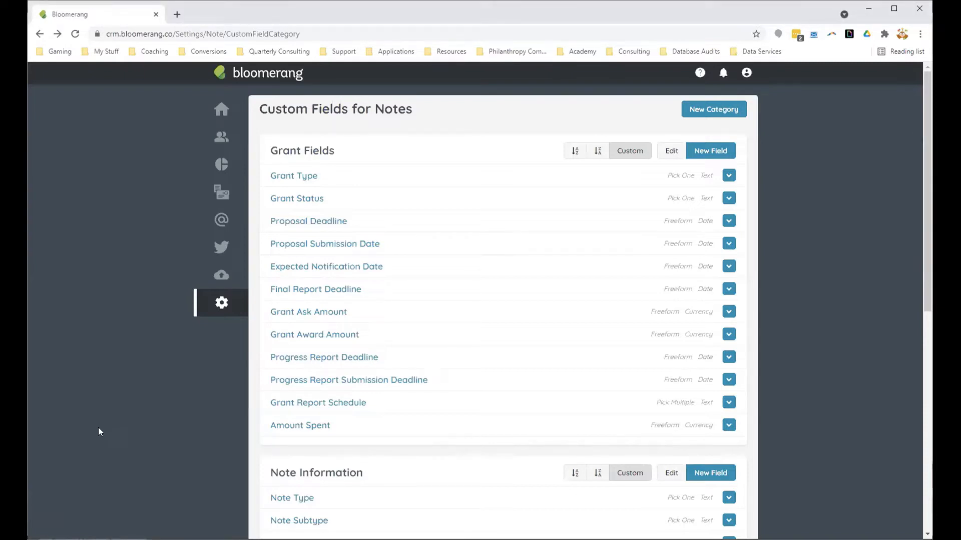
Step: Open the July 30 note on The Government of Naboo's timeline and read the note text through to its end
{"action": "left_click", "coordinate": [221, 136]}
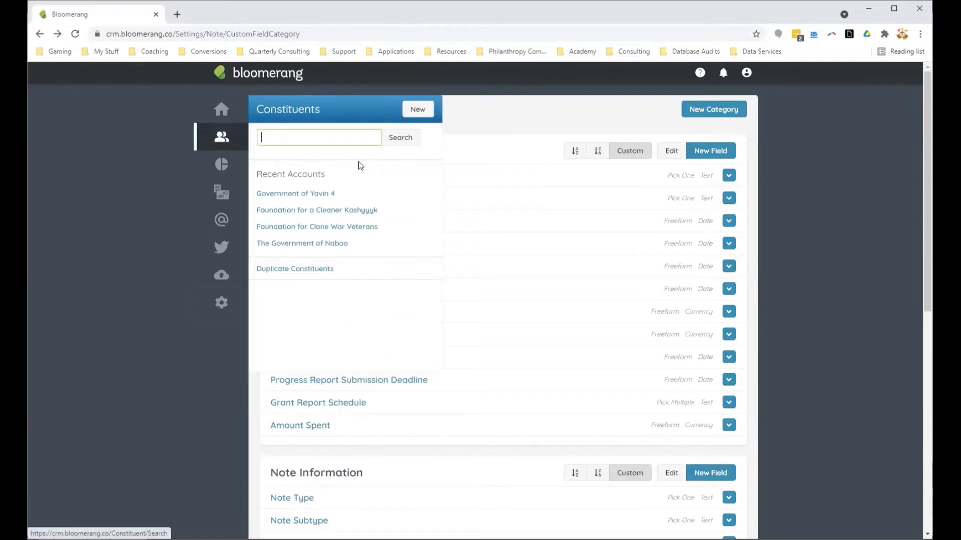
{"action": "left_click", "coordinate": [322, 243]}
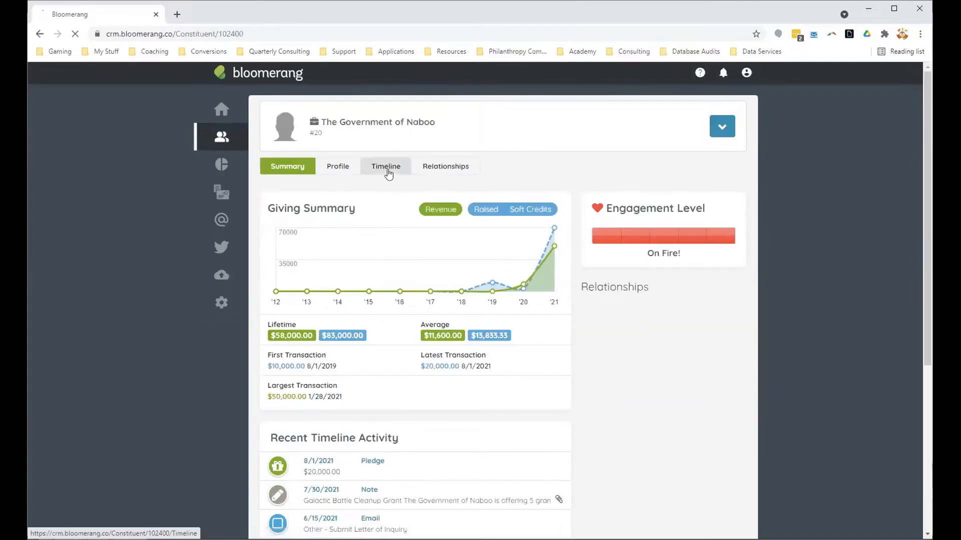
{"action": "left_click", "coordinate": [389, 170]}
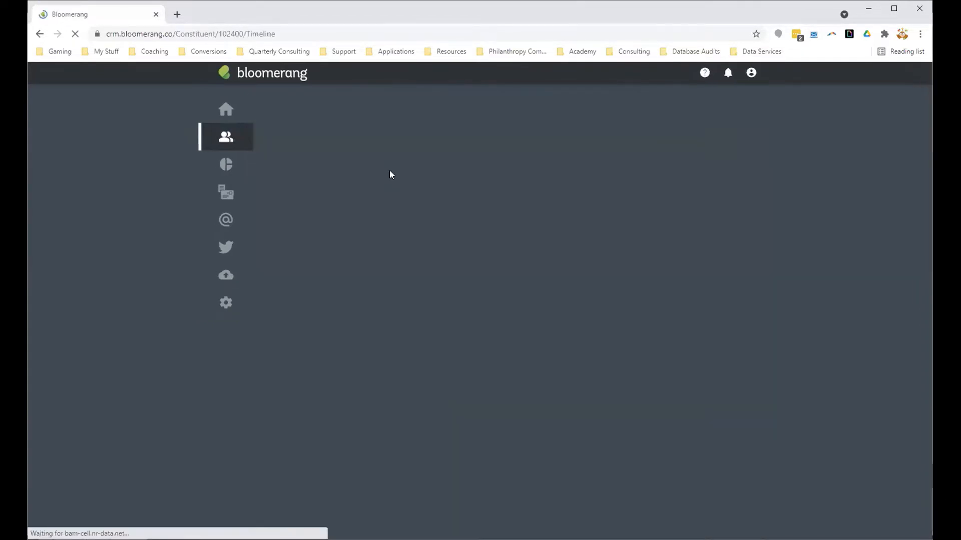
{"action": "scroll", "coordinate": [488, 413], "scroll_direction": "down", "scroll_amount": 1}
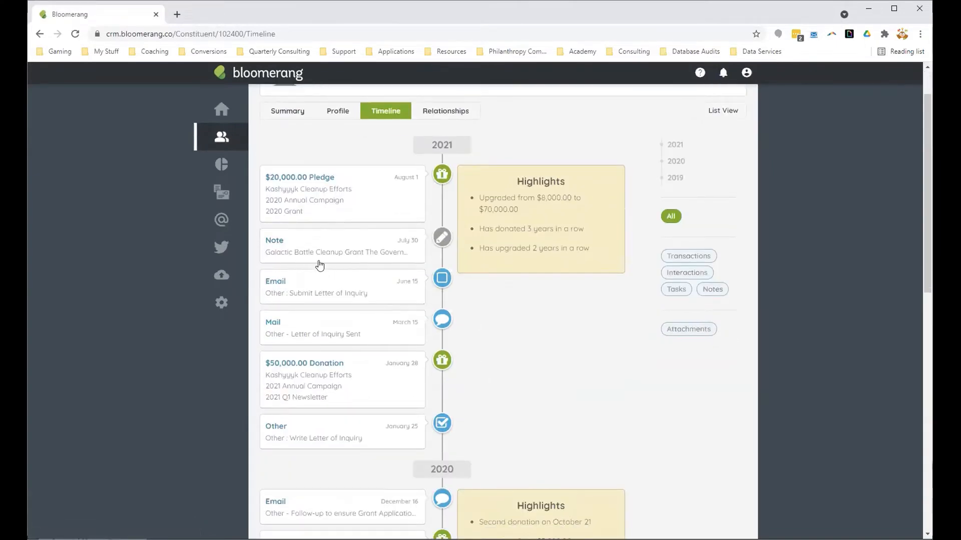
{"action": "left_click", "coordinate": [316, 243]}
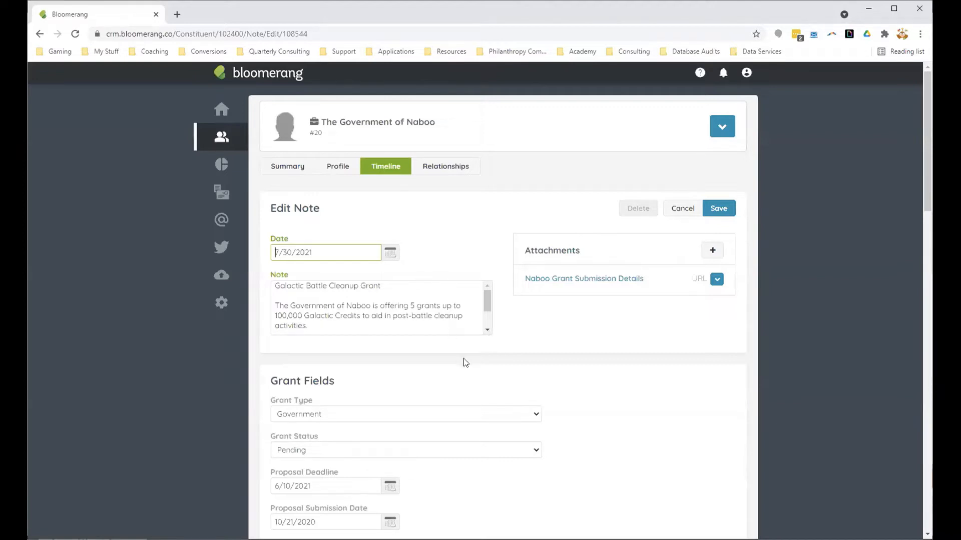
{"action": "left_click", "coordinate": [487, 330]}
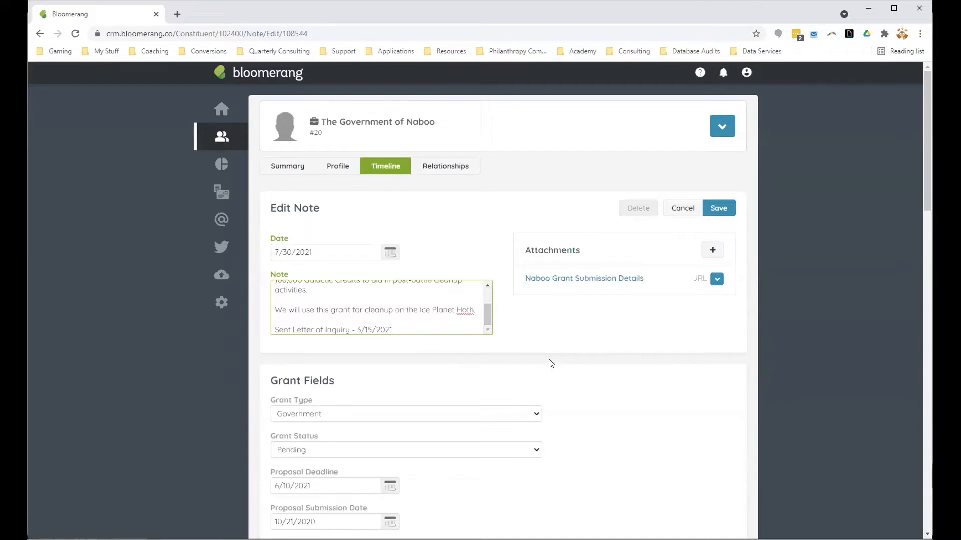
Step: Clear the Grant Award Amount in the note's grant fields
{"action": "scroll", "coordinate": [539, 375], "scroll_direction": "down", "scroll_amount": 5}
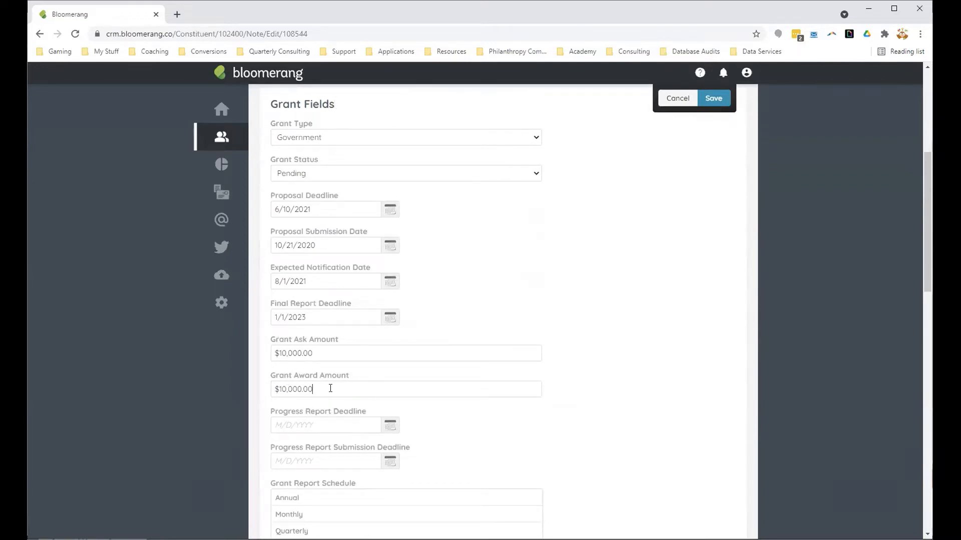
{"action": "left_click", "coordinate": [311, 389]}
{"action": "key", "text": "BackSpace"}
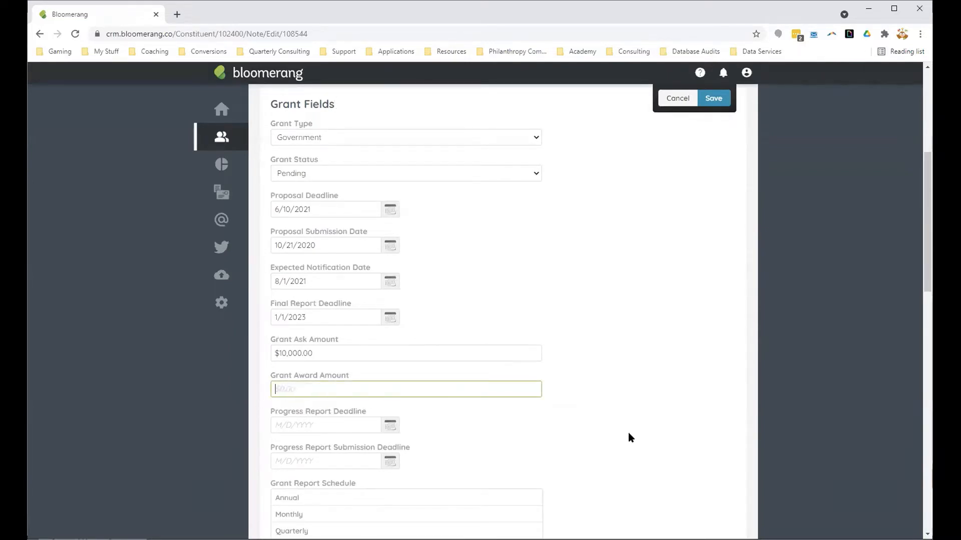
{"action": "left_click", "coordinate": [628, 429]}
Step: Look through the note's Grant Status options and keep Pending selected
{"action": "scroll", "coordinate": [534, 399], "scroll_direction": "up", "scroll_amount": 1}
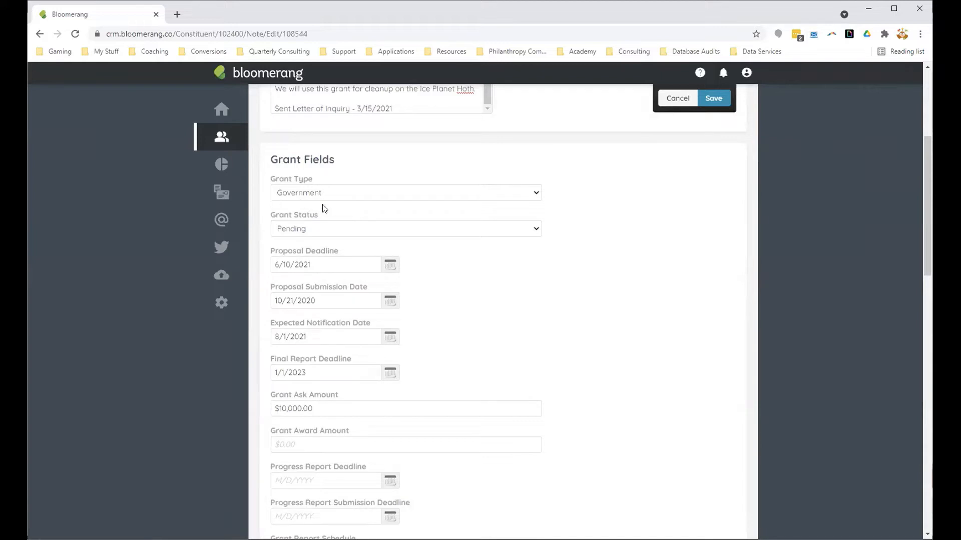
{"action": "left_click", "coordinate": [315, 232]}
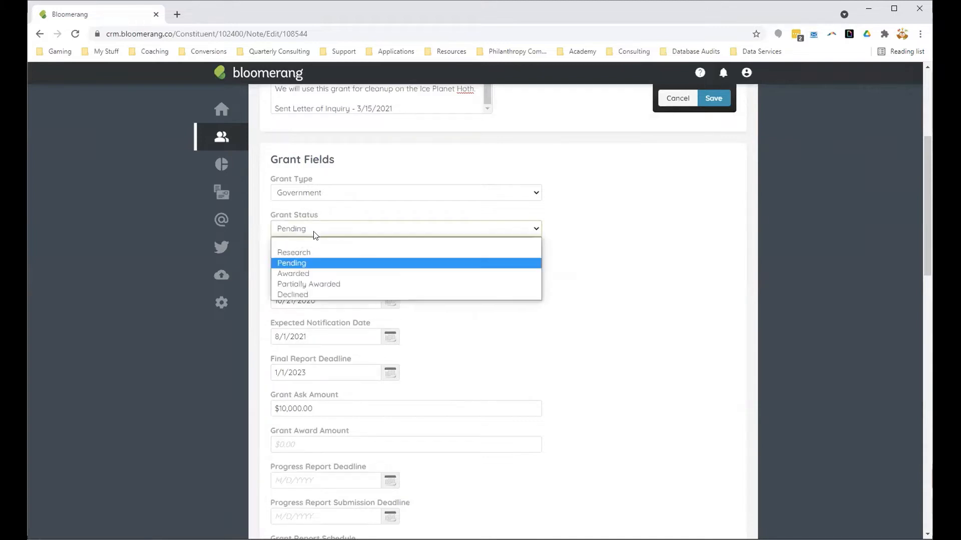
{"action": "left_click", "coordinate": [311, 262]}
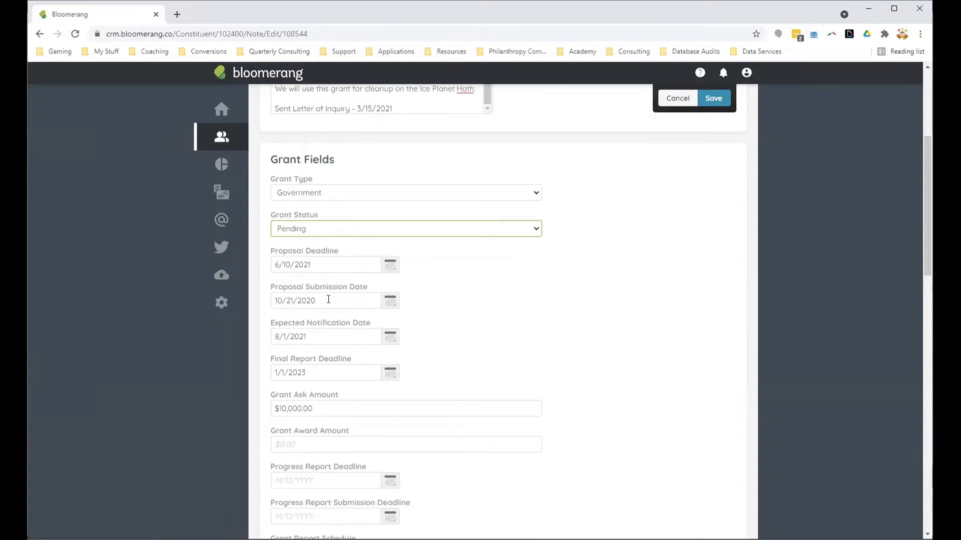
Step: Clear the Proposal Submission Date in the note's grant fields
{"action": "left_click_drag", "start_coordinate": [328, 299], "coordinate": [268, 304]}
{"action": "key", "text": "BackSpace"}
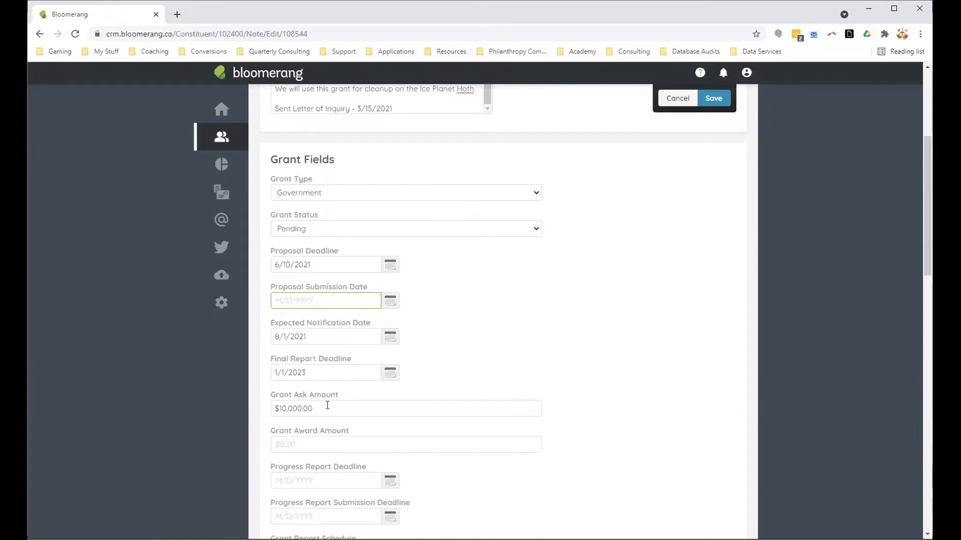
{"action": "left_click", "coordinate": [493, 359]}
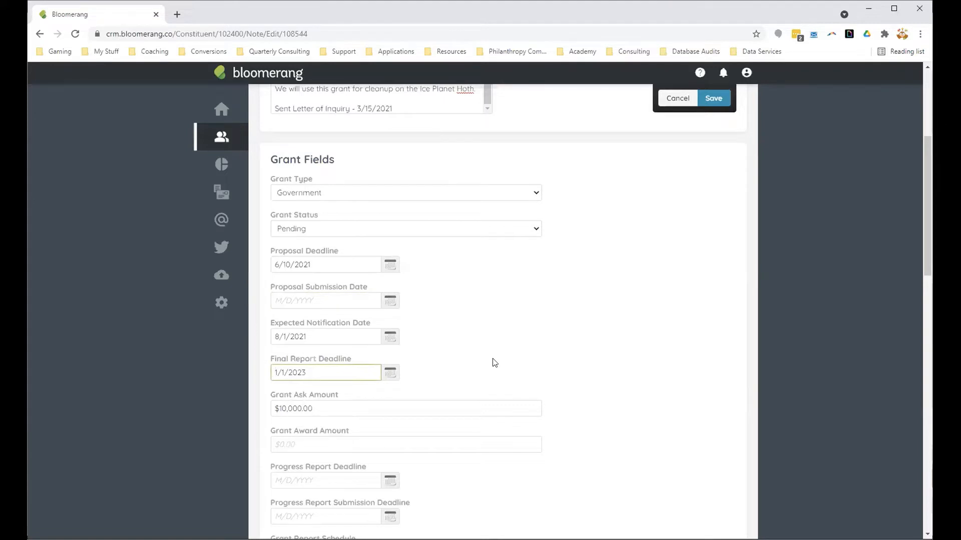
{"action": "scroll", "coordinate": [494, 362], "scroll_direction": "down", "scroll_amount": 3}
{"action": "scroll", "coordinate": [494, 362], "scroll_direction": "up", "scroll_amount": 6}
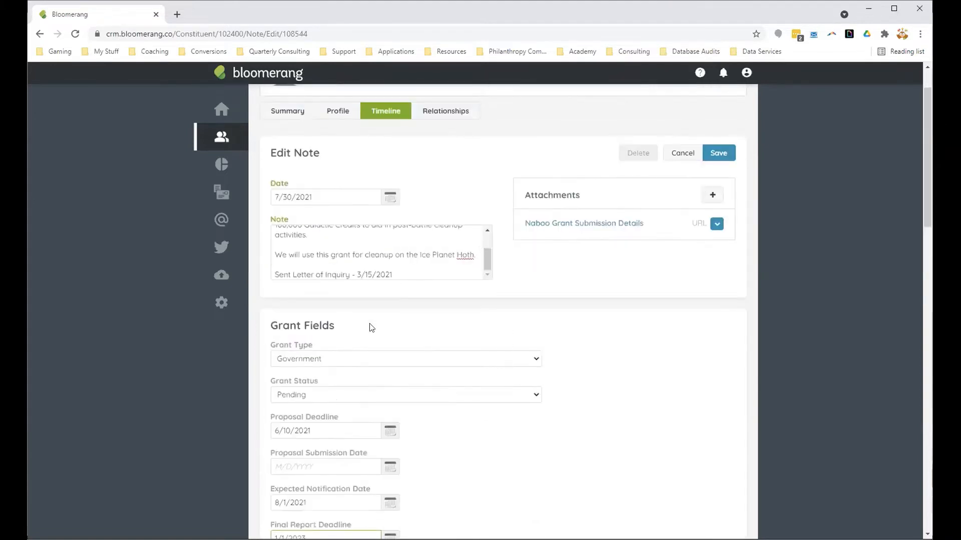
Step: Check the Letter of Inquiry date at the end of the note text and save the note
{"action": "left_click_drag", "start_coordinate": [355, 274], "coordinate": [395, 275]}
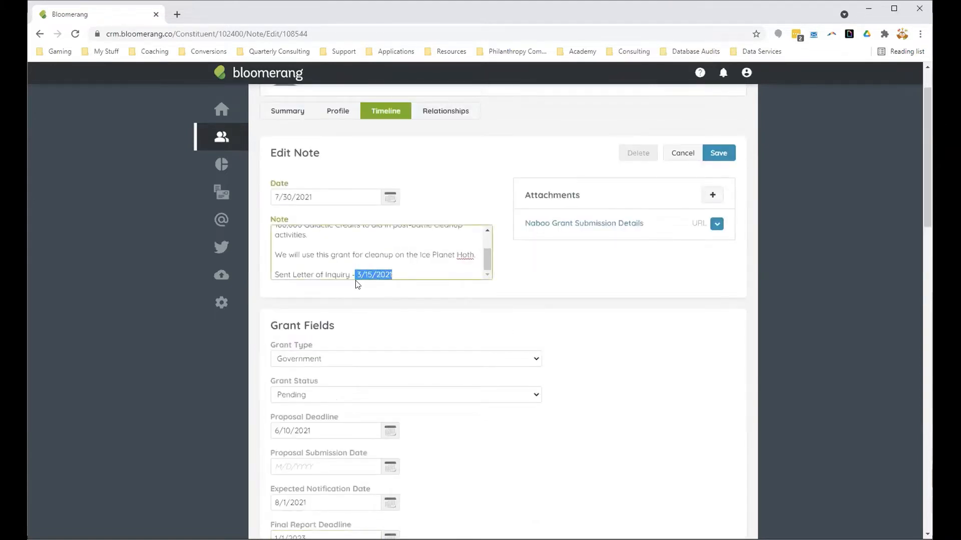
{"action": "left_click", "coordinate": [369, 304]}
{"action": "left_click", "coordinate": [716, 155]}
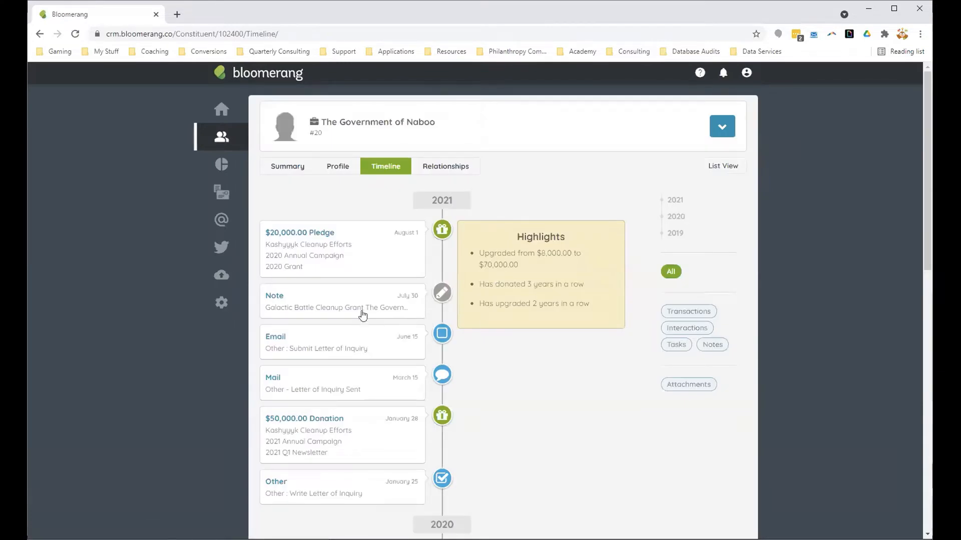
Step: Try a due date of 3/15/2021 on the Submit Letter of Inquiry task, restore 6/15/2021, and save the task
{"action": "left_click", "coordinate": [359, 352]}
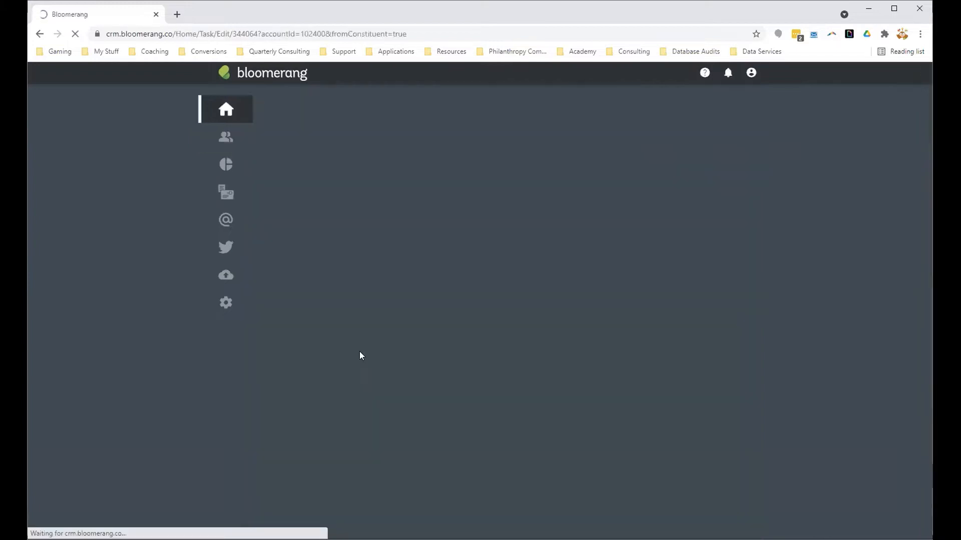
{"action": "left_click_drag", "start_coordinate": [283, 252], "coordinate": [277, 253]}
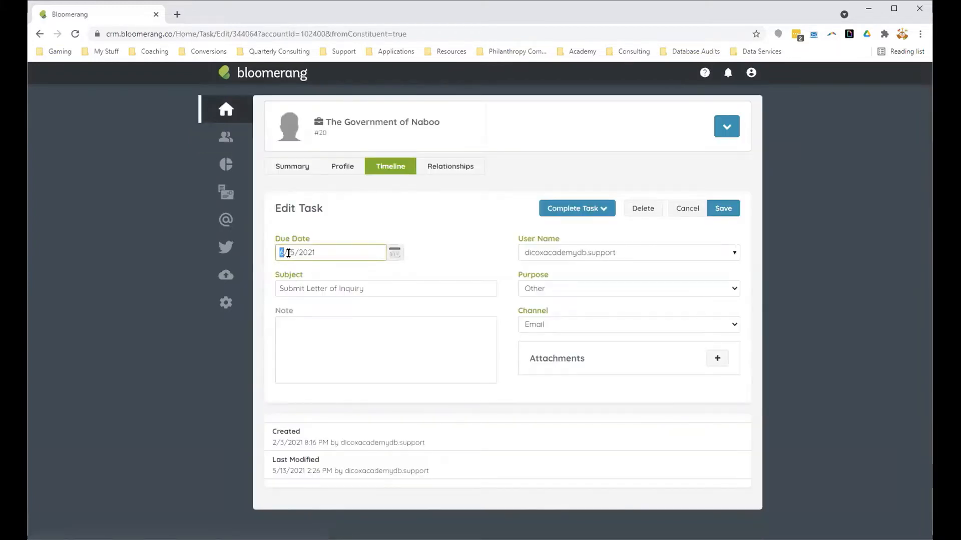
{"action": "type", "text": "3"}
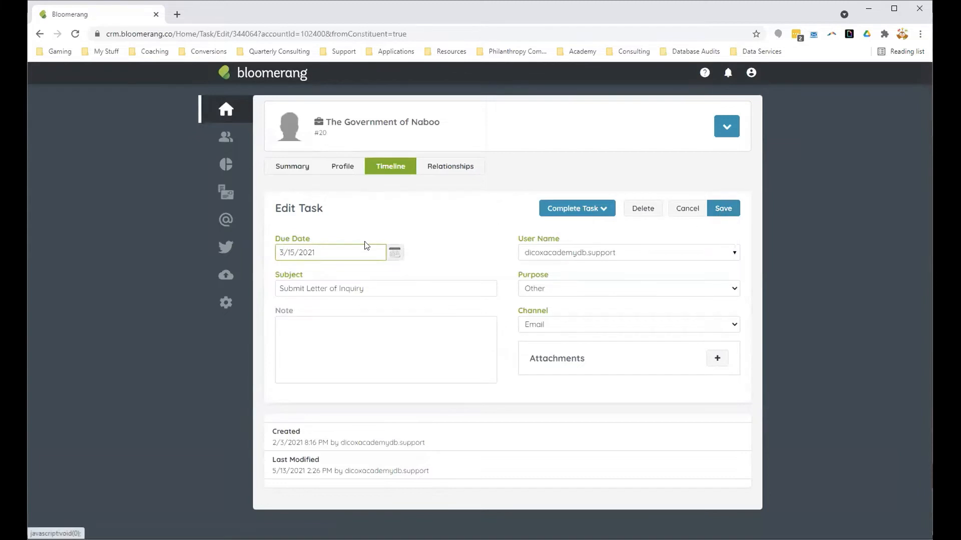
{"action": "key", "text": "BackSpace"}
{"action": "type", "text": "6"}
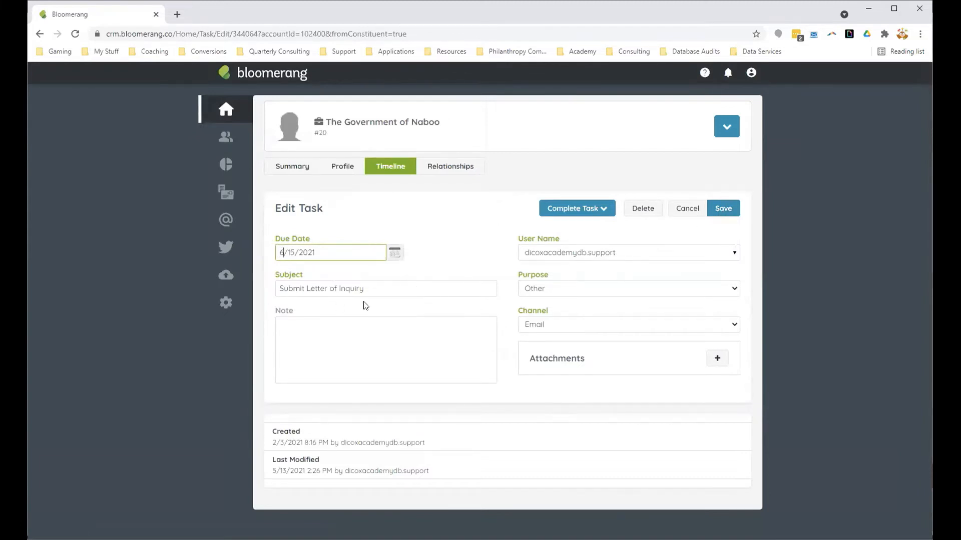
{"action": "left_click", "coordinate": [724, 209]}
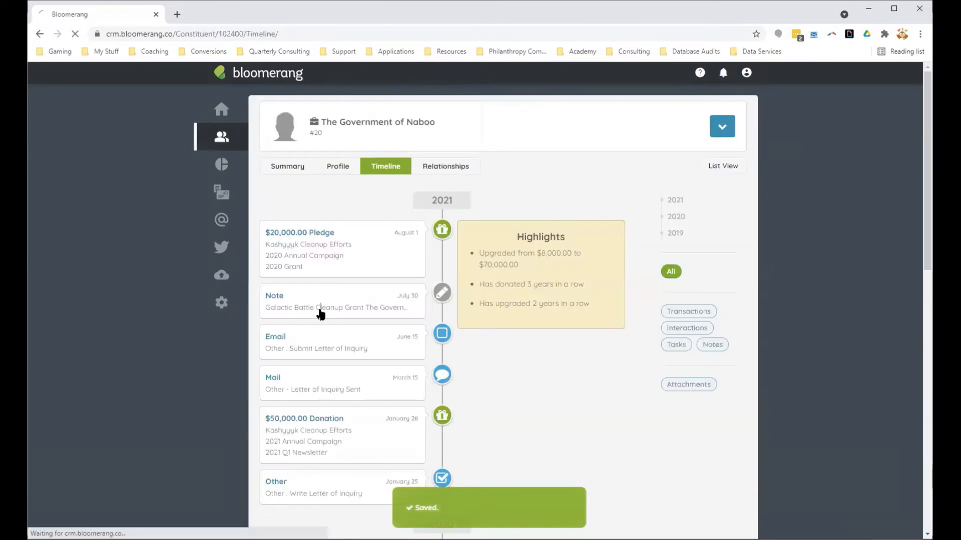
Step: Change the Letter of Inquiry date in the July 30 note's text to 6/15/2021 and save the note
{"action": "left_click", "coordinate": [321, 313]}
{"action": "scroll", "coordinate": [383, 316], "scroll_direction": "down", "scroll_amount": 2}
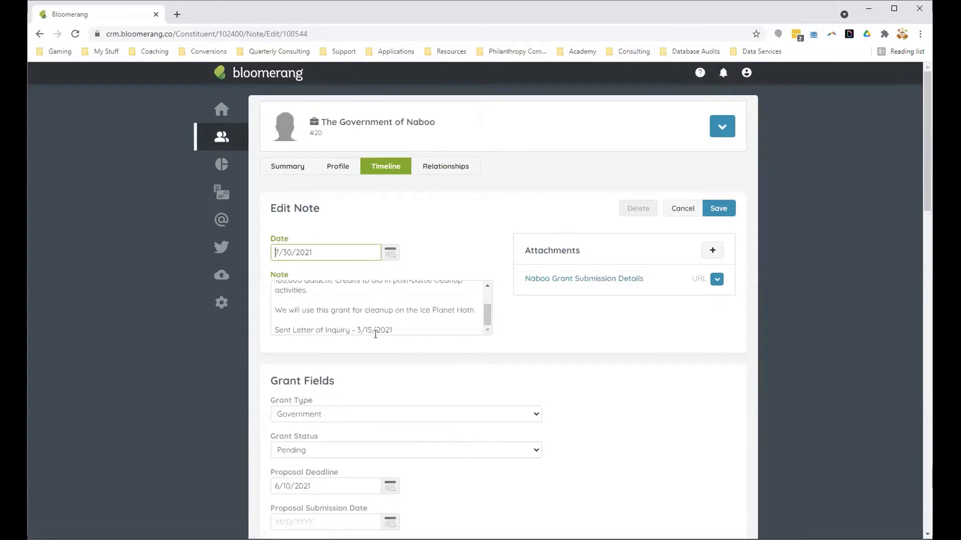
{"action": "left_click", "coordinate": [362, 329]}
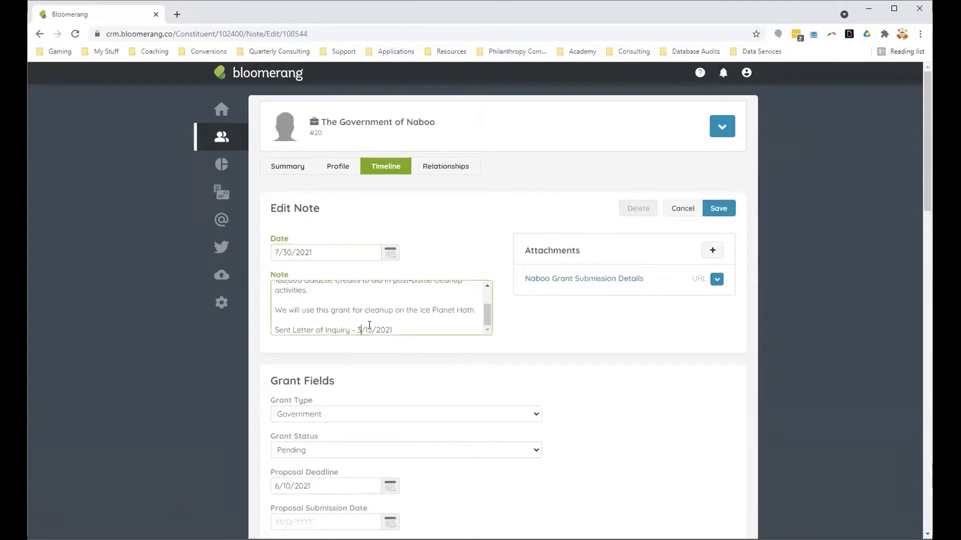
{"action": "key", "text": "BackSpace"}
{"action": "type", "text": "6"}
{"action": "left_click", "coordinate": [729, 209]}
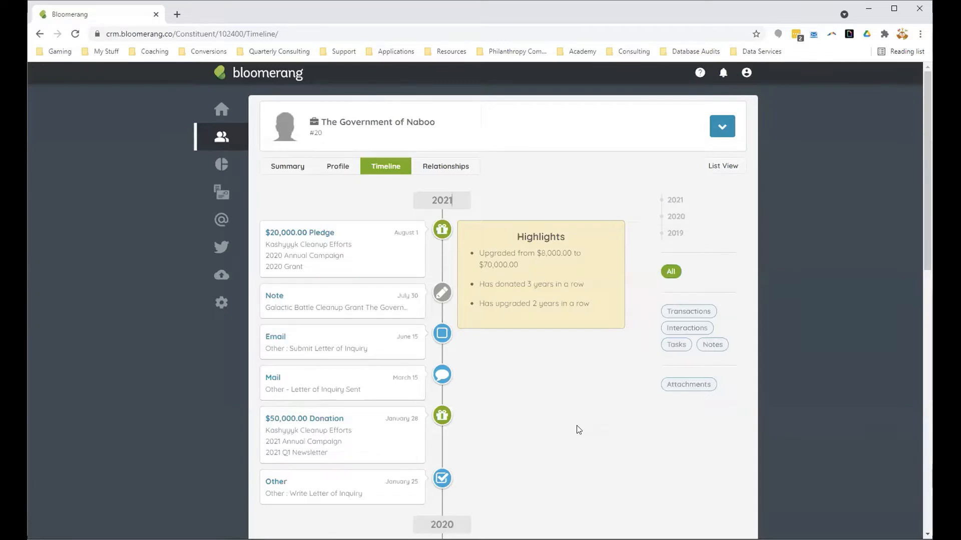
Step: Reopen the July 30 note and check the Proposal Deadline in its grant fields
{"action": "left_click", "coordinate": [382, 311]}
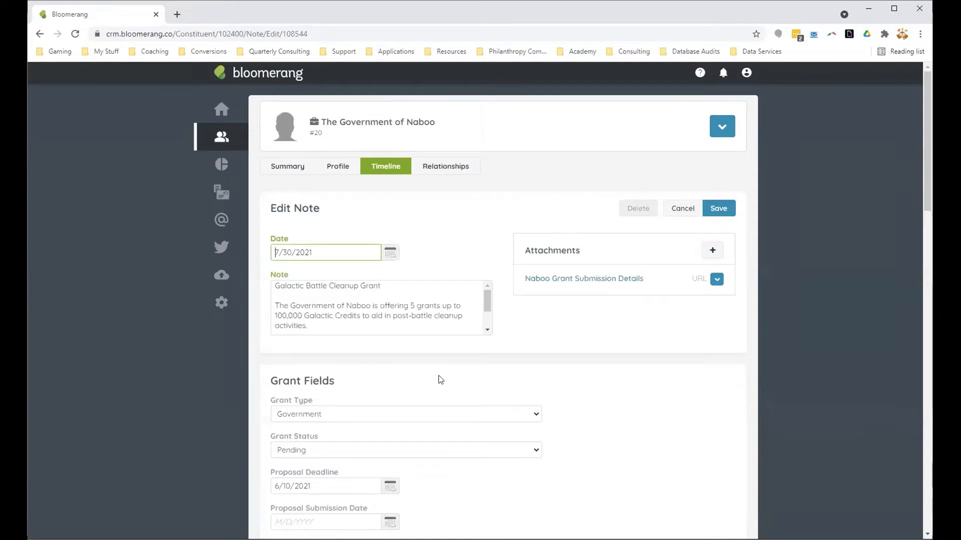
{"action": "scroll", "coordinate": [455, 415], "scroll_direction": "down", "scroll_amount": 2}
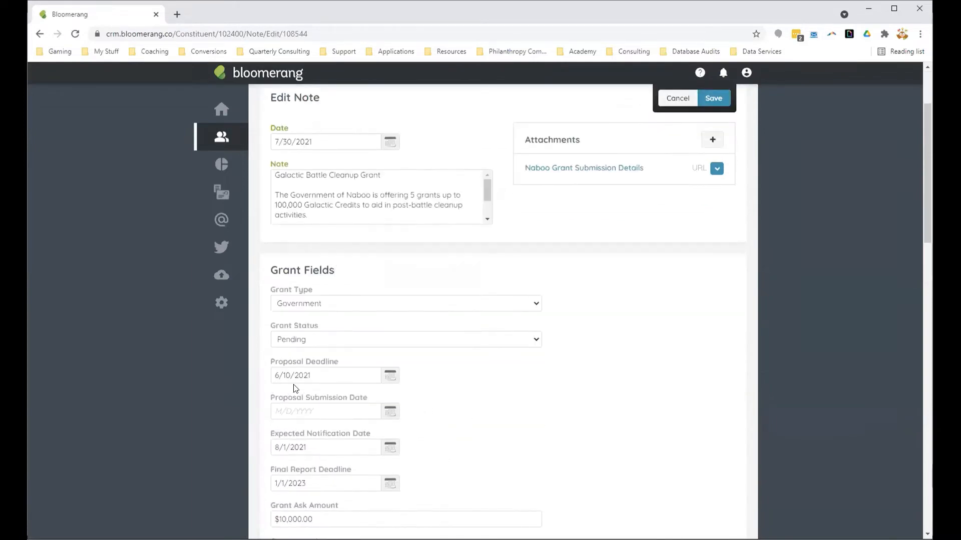
{"action": "scroll", "coordinate": [560, 397], "scroll_direction": "up", "scroll_amount": 2}
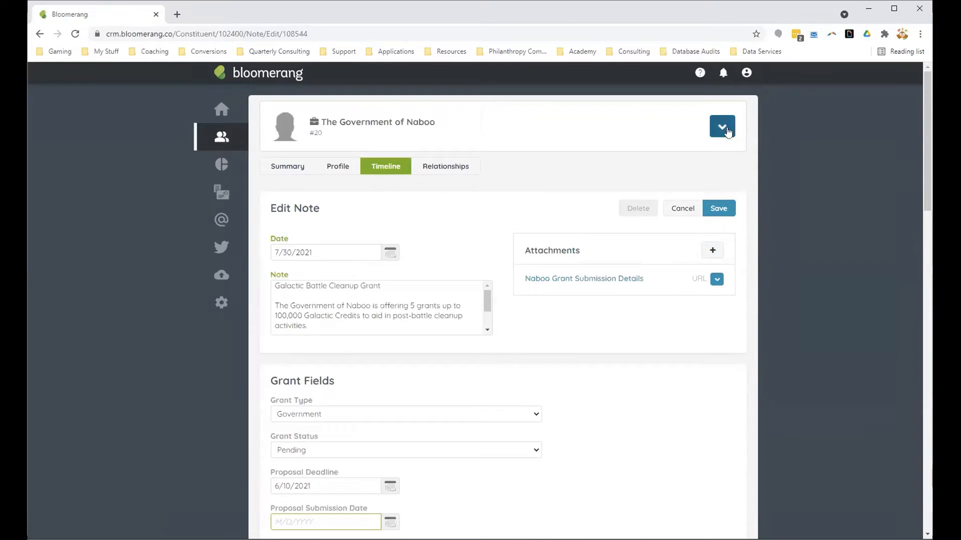
Step: Start a new task for The Government of Naboo due 5/15/2021 with the subject "Begin Writing Proposal"
{"action": "left_click", "coordinate": [727, 131]}
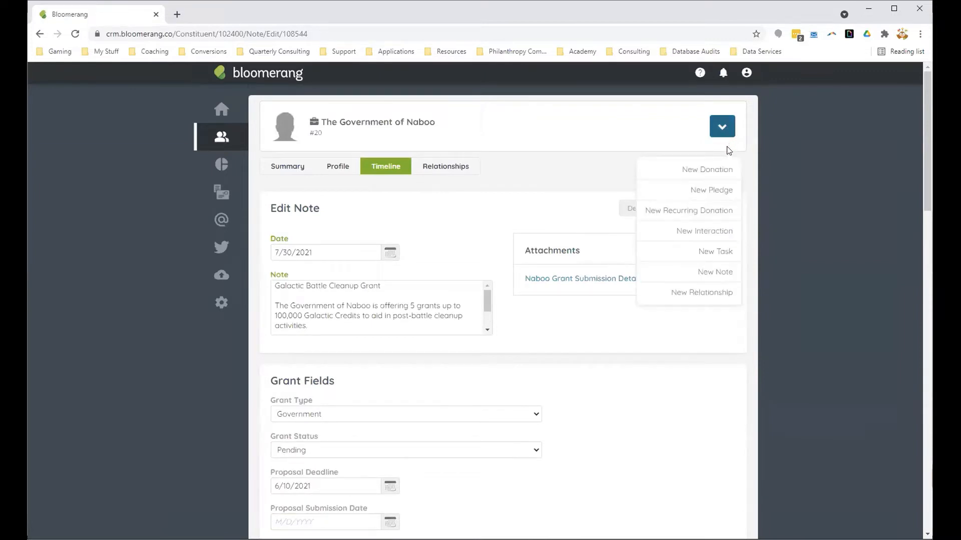
{"action": "left_click", "coordinate": [709, 253]}
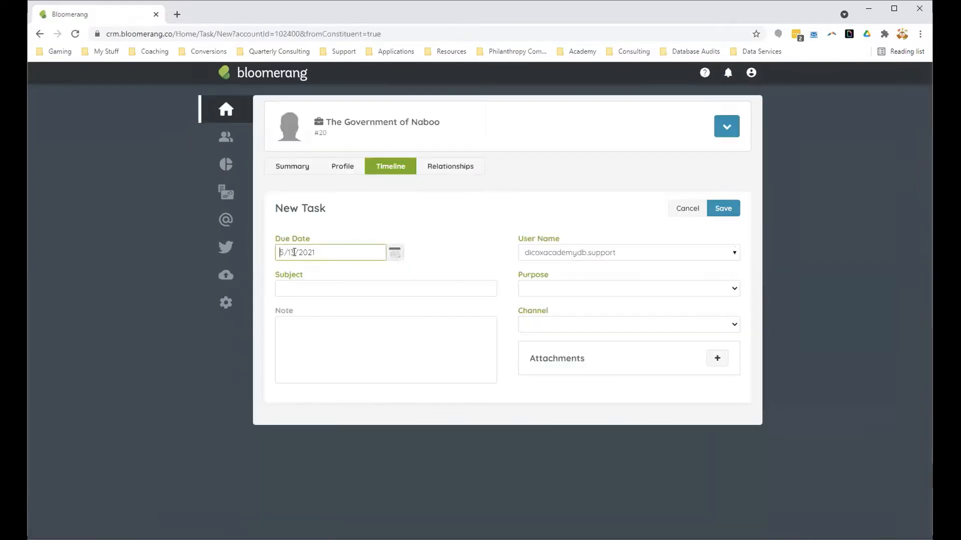
{"action": "left_click", "coordinate": [295, 252]}
{"action": "key", "text": "BackSpace"}
{"action": "type", "text": "5"}
{"action": "left_click", "coordinate": [297, 288]}
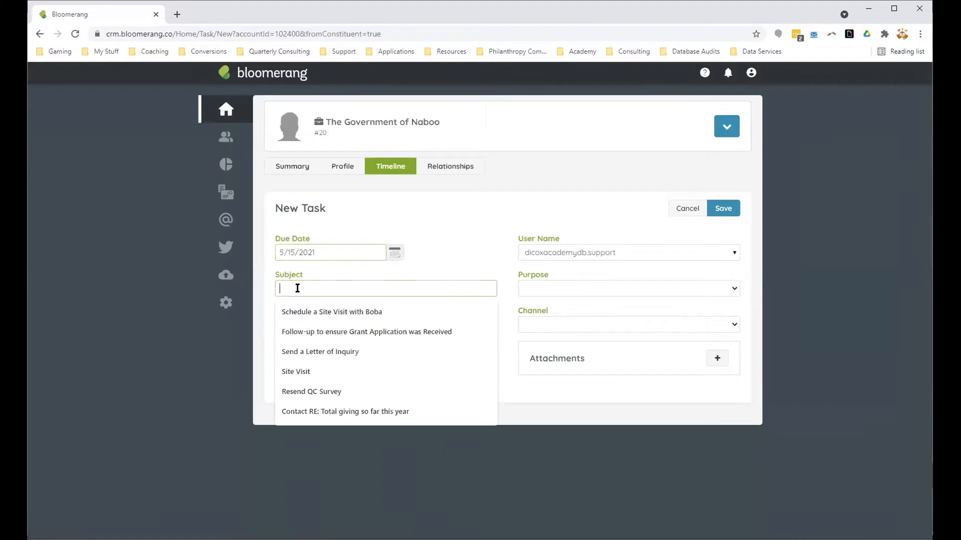
{"action": "type", "text": "Begin"}
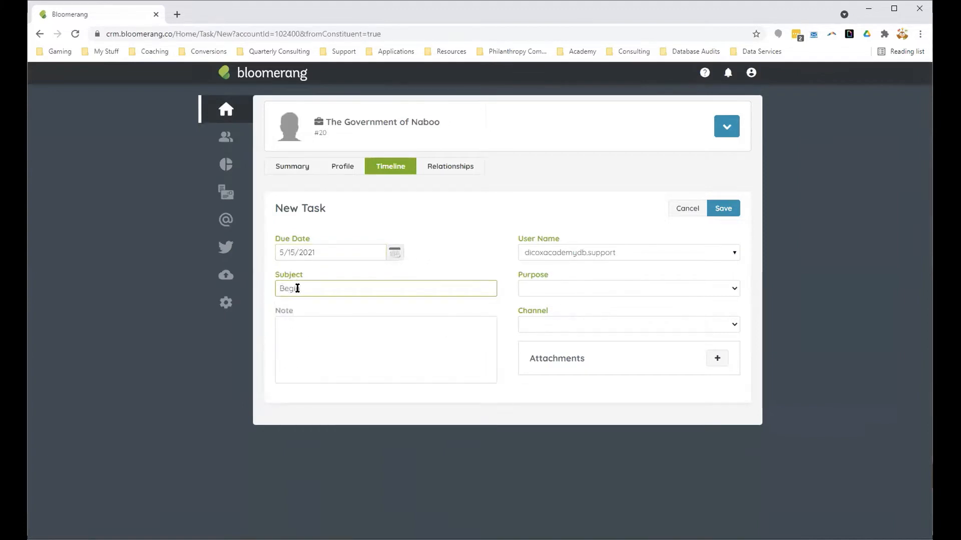
{"action": "type", "text": " Writing Proposal"}
Step: Set both the purpose and the channel of the Begin Writing Proposal task to Other and save it
{"action": "left_click", "coordinate": [562, 288]}
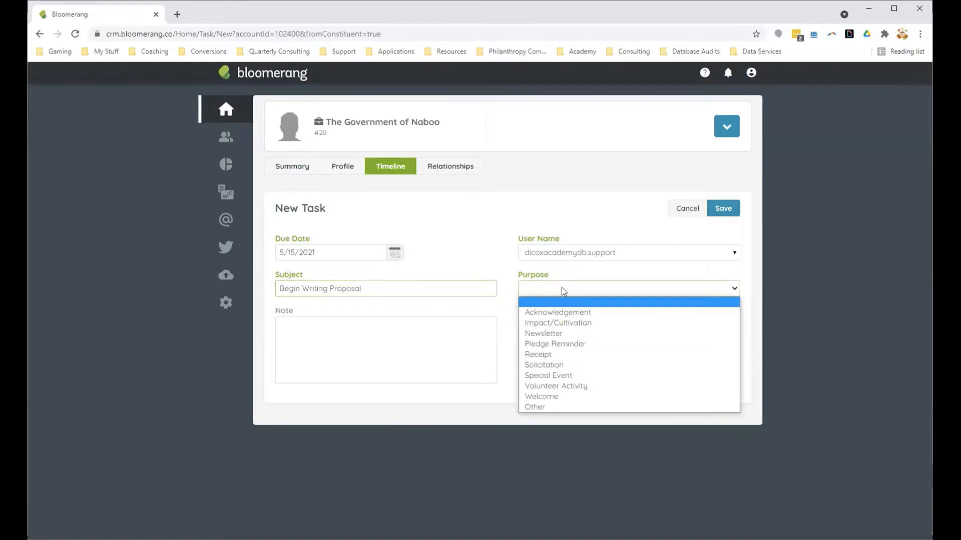
{"action": "left_click", "coordinate": [558, 407]}
{"action": "left_click", "coordinate": [550, 325]}
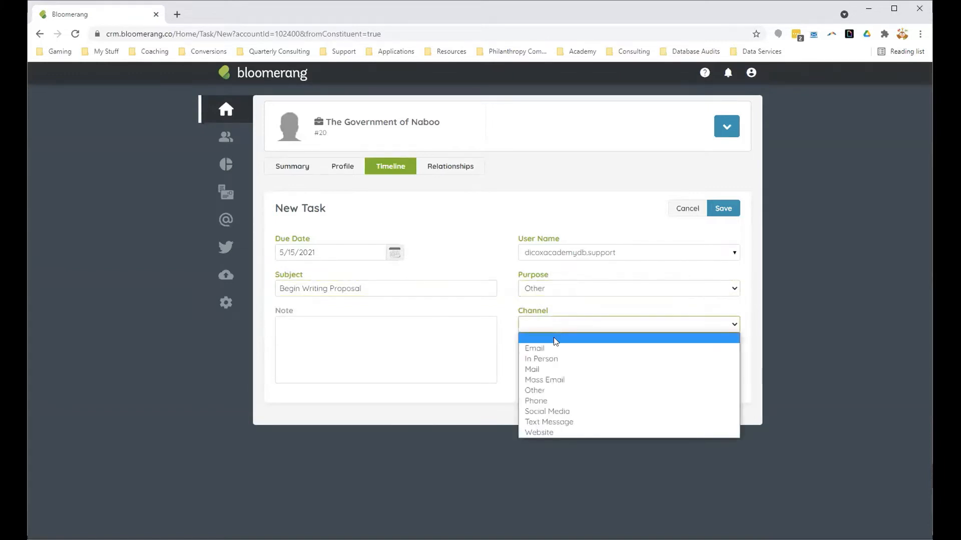
{"action": "left_click", "coordinate": [572, 390]}
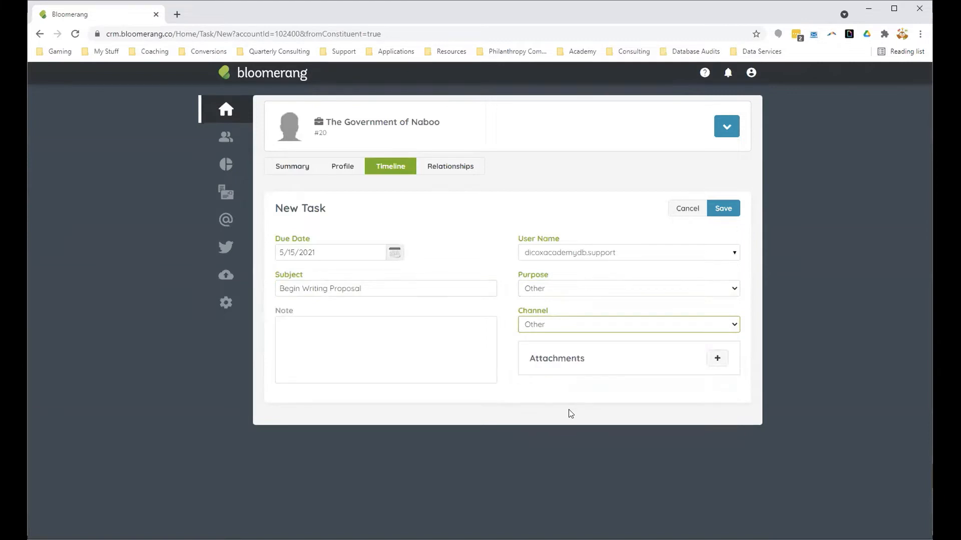
{"action": "left_click", "coordinate": [569, 413]}
{"action": "left_click", "coordinate": [725, 208]}
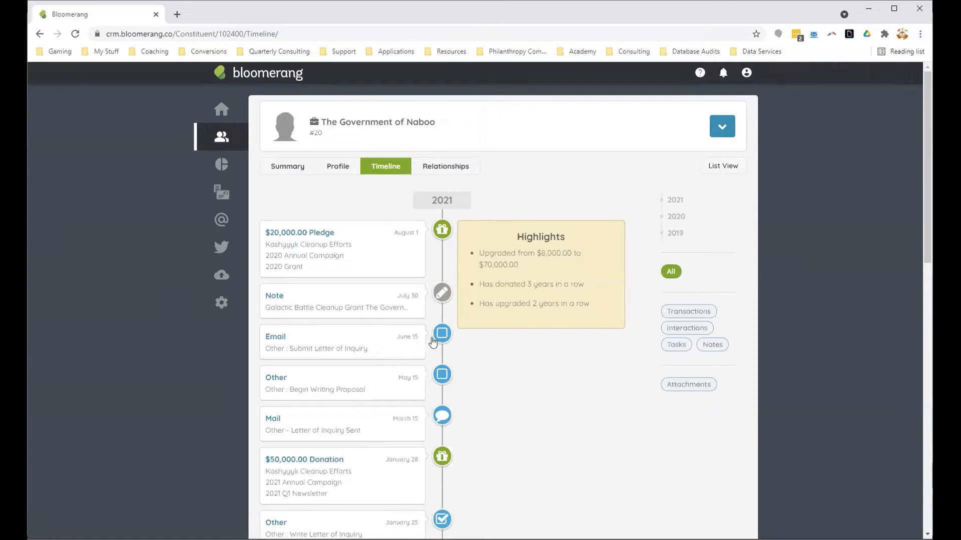
Step: Delete the June 15 Submit Letter of Inquiry task from the timeline
{"action": "left_click", "coordinate": [394, 343]}
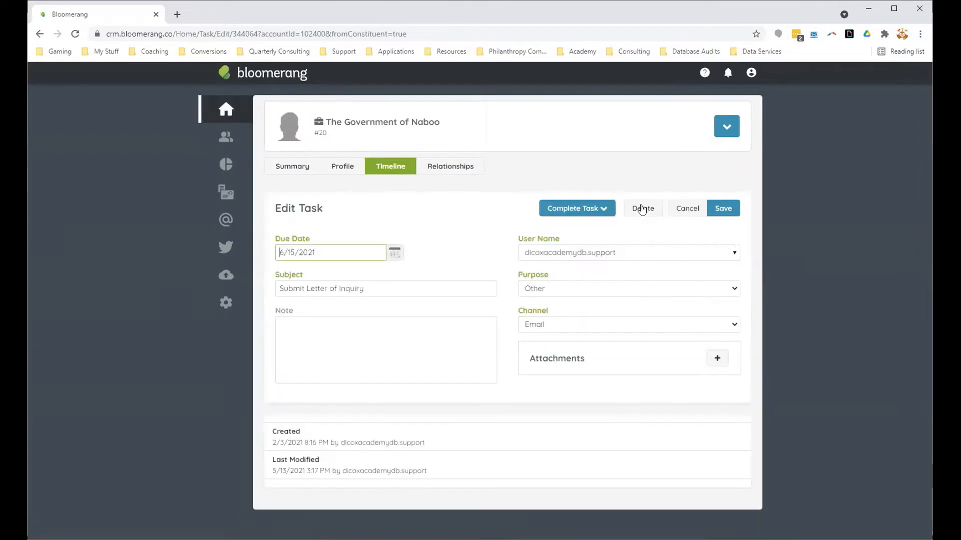
{"action": "left_click", "coordinate": [643, 208]}
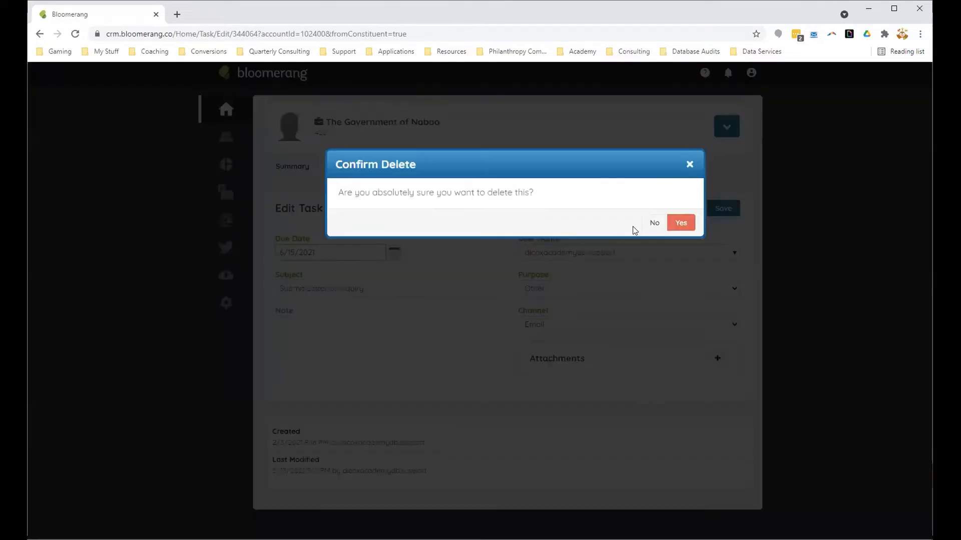
{"action": "left_click", "coordinate": [672, 227]}
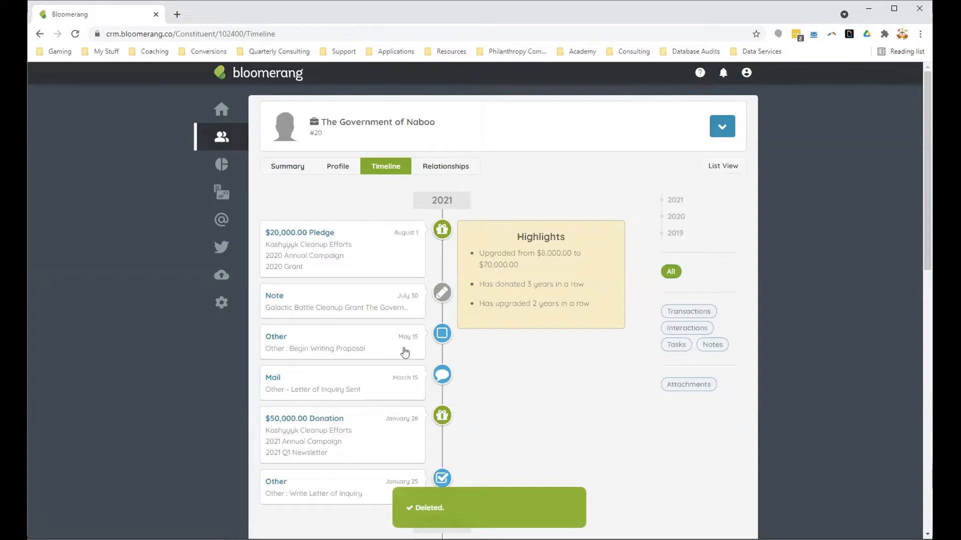
Step: Start another new task for this funder due 5/25/2021 with the subject "Submit Proposal for Review"
{"action": "left_click", "coordinate": [716, 131]}
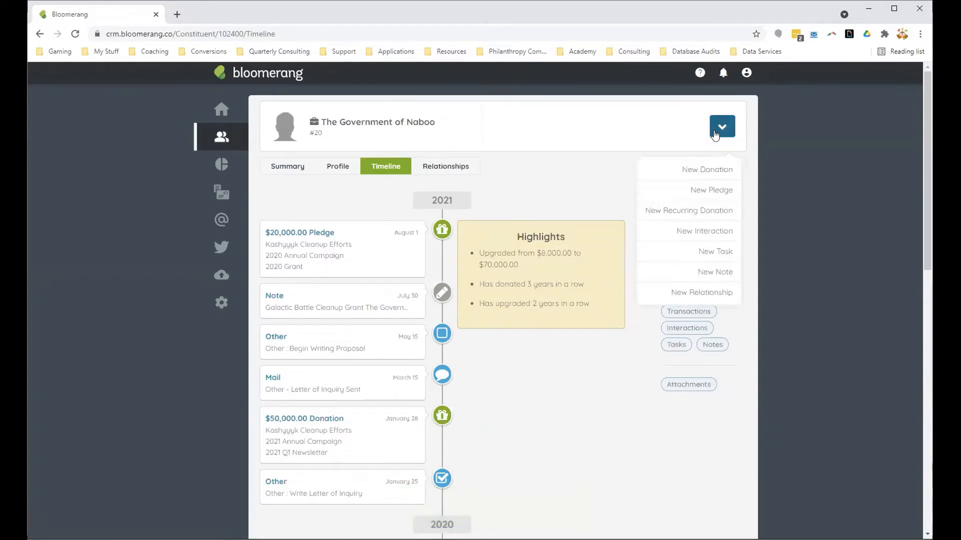
{"action": "left_click", "coordinate": [713, 256]}
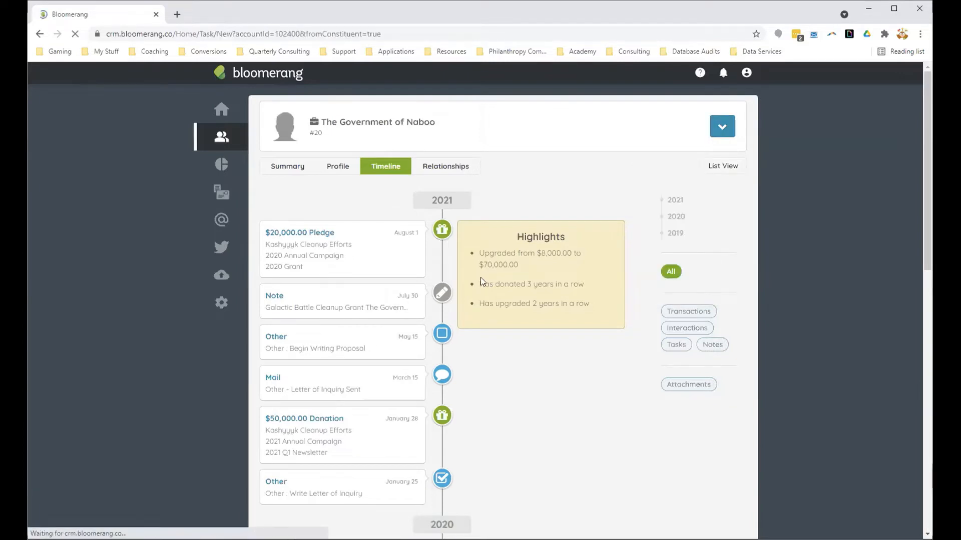
{"action": "double_click", "coordinate": [293, 251]}
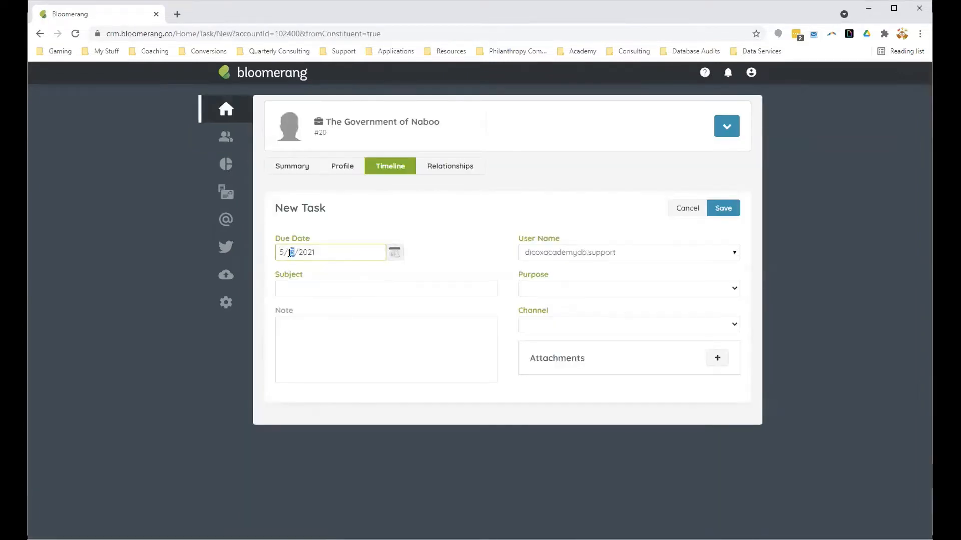
{"action": "type", "text": "25"}
{"action": "left_click", "coordinate": [312, 289]}
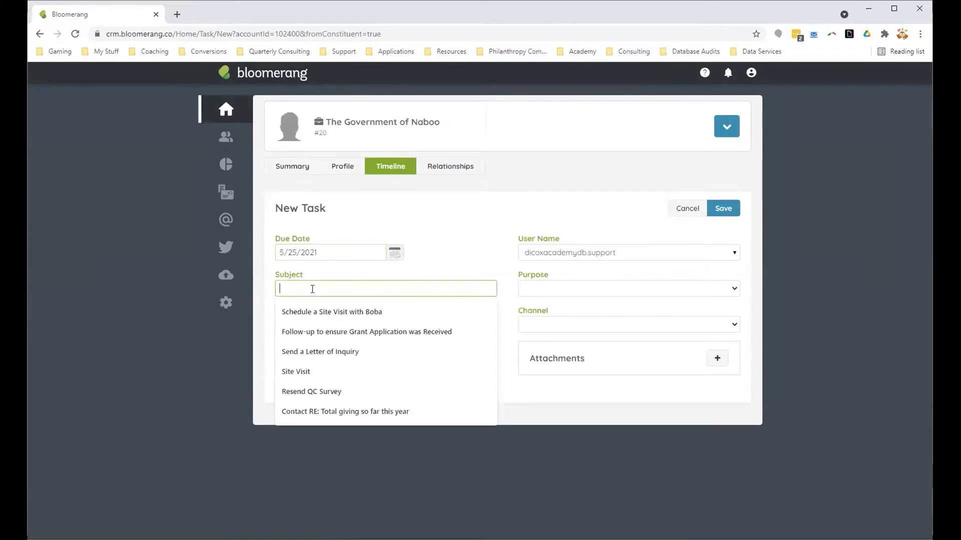
{"action": "type", "text": "Sukm"}
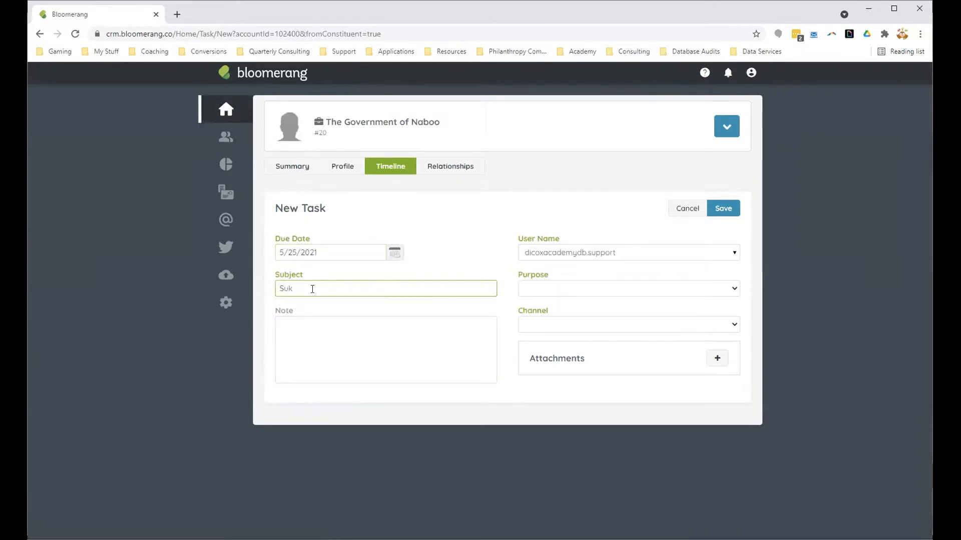
{"action": "key", "text": "BackSpace"}
{"action": "type", "text": "bmit Proposal for Review"}
Step: Add the note "Submit to ED for review" to the new task
{"action": "left_click", "coordinate": [285, 355]}
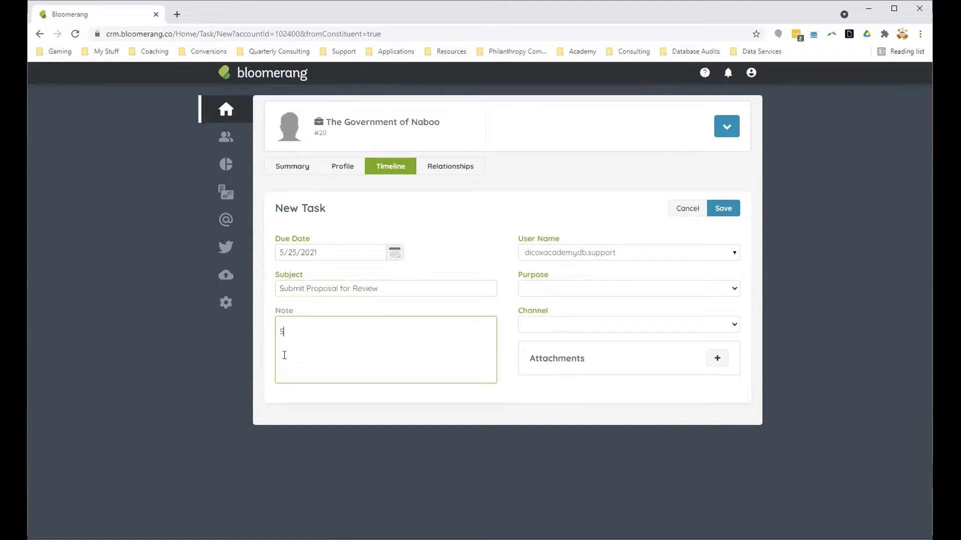
{"action": "type", "text": "Submit to ED for rev"}
{"action": "type", "text": "iew"}
Step: Set the Submit Proposal for Review task's purpose to Other and channel to Email, and save it
{"action": "left_click", "coordinate": [550, 293]}
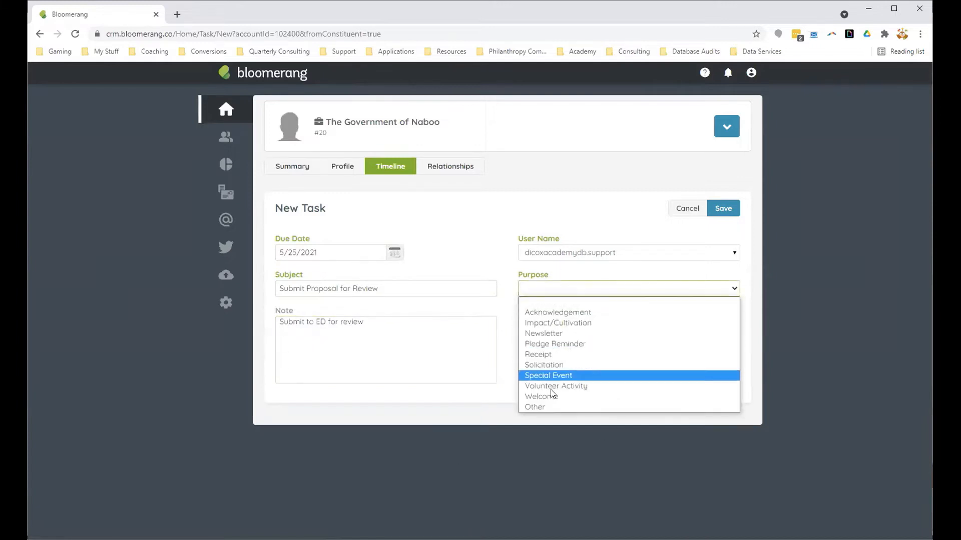
{"action": "left_click", "coordinate": [545, 407]}
{"action": "left_click", "coordinate": [559, 325]}
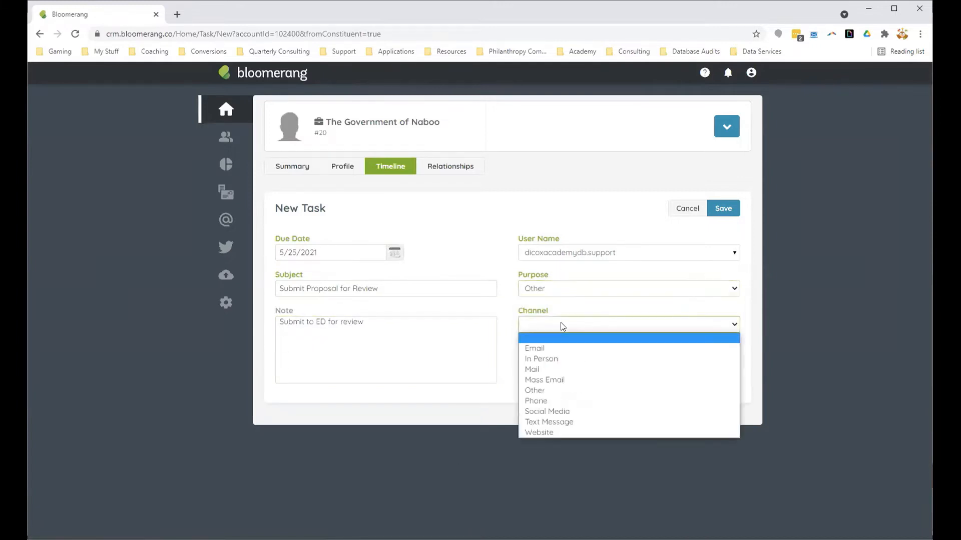
{"action": "left_click", "coordinate": [568, 346]}
{"action": "left_click", "coordinate": [724, 210]}
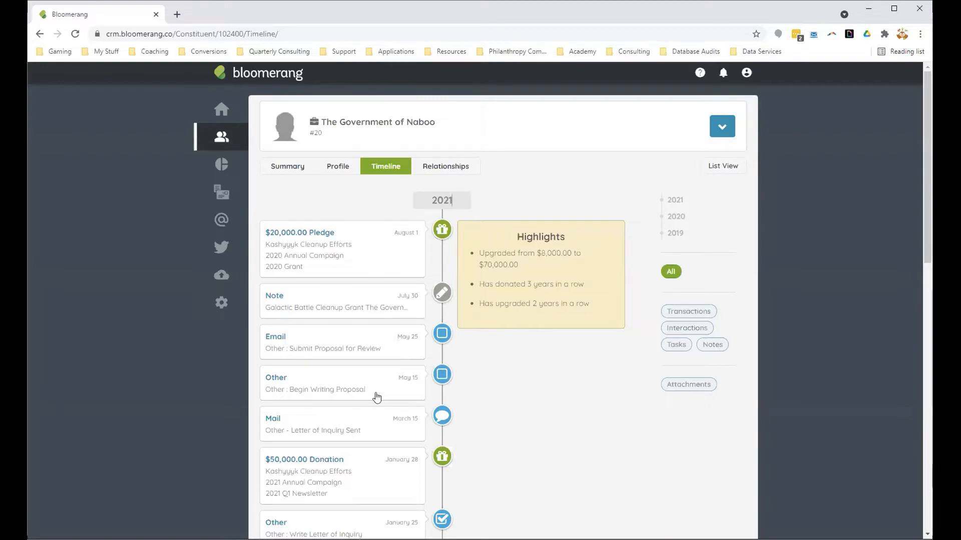
Step: Mark the May 15 Begin Writing Proposal task as complete with a completed date of 5/15/2021
{"action": "left_click", "coordinate": [392, 390]}
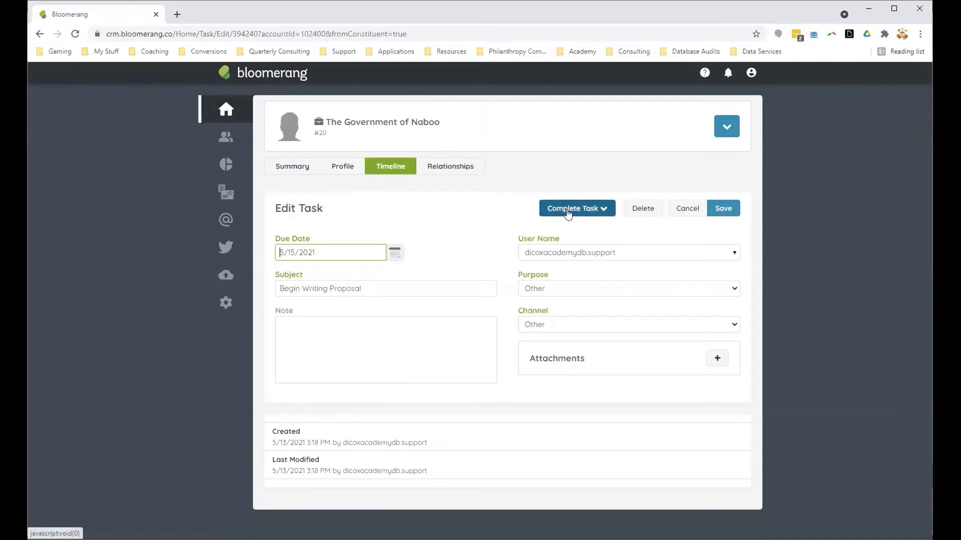
{"action": "left_click", "coordinate": [568, 212]}
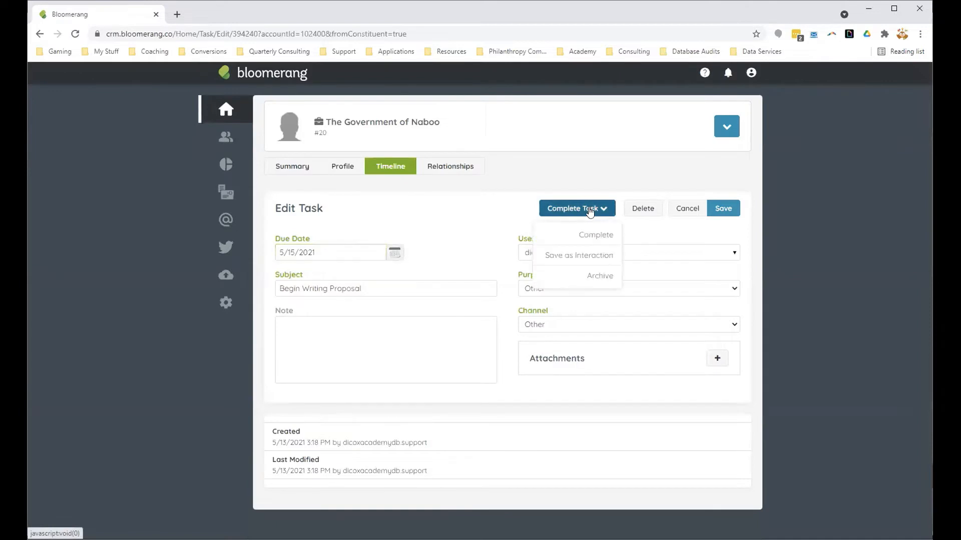
{"action": "left_click", "coordinate": [593, 243]}
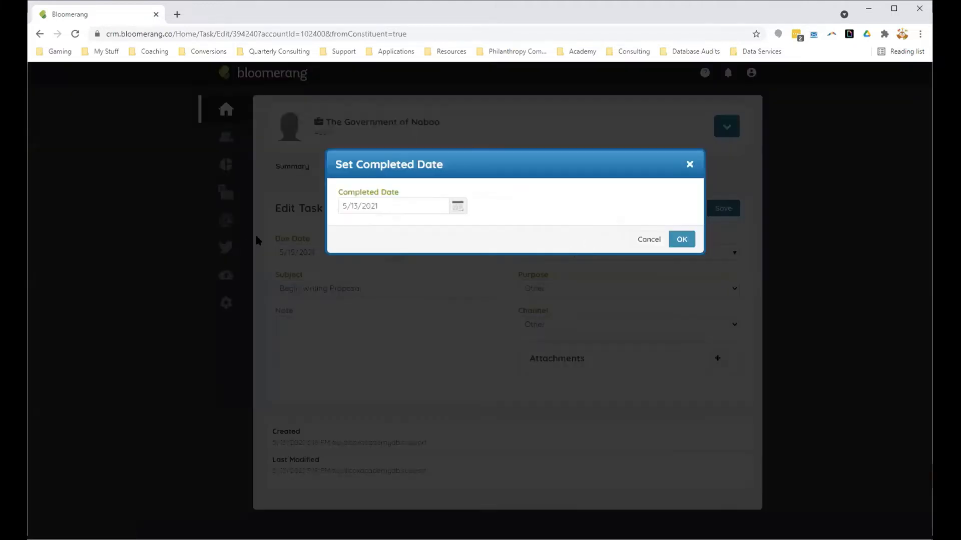
{"action": "left_click", "coordinate": [357, 205]}
{"action": "key", "text": "BackSpace"}
{"action": "type", "text": "5"}
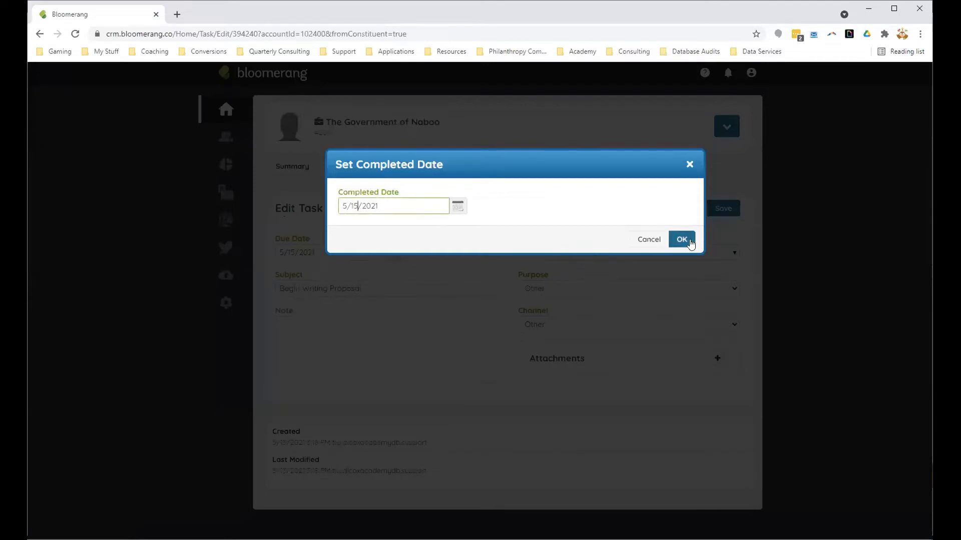
{"action": "left_click", "coordinate": [683, 241]}
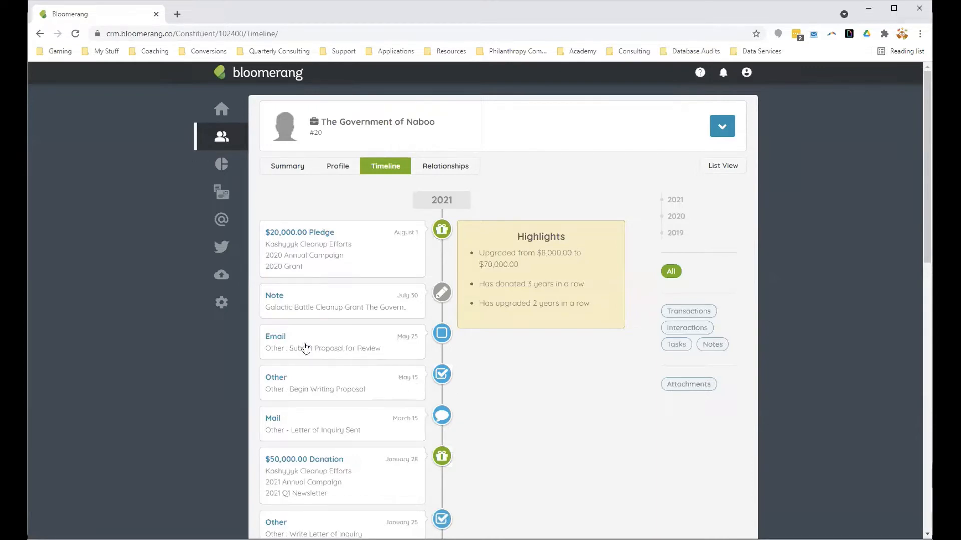
Step: Mark the May 25 Submit Proposal for Review task as complete with a completed date of 5/25/2021
{"action": "left_click", "coordinate": [377, 348]}
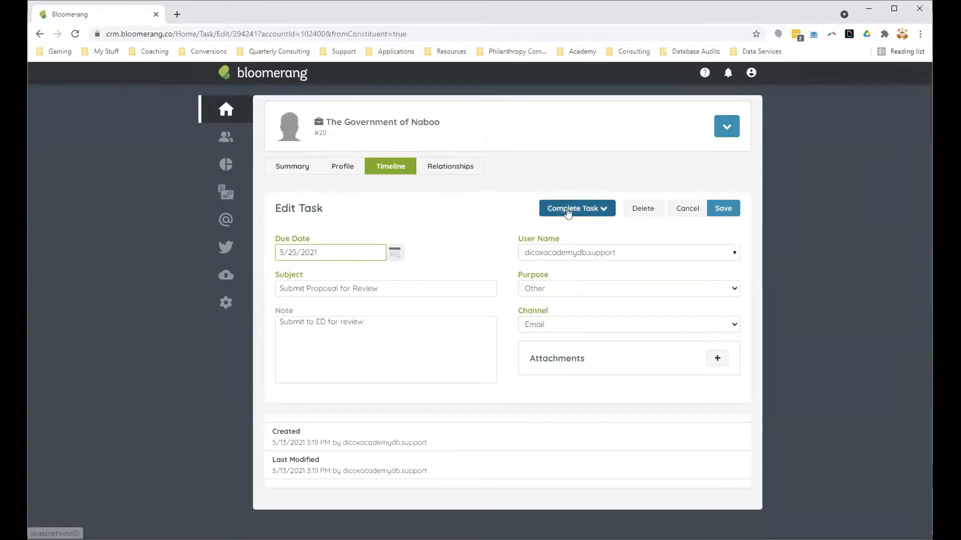
{"action": "left_click", "coordinate": [570, 214]}
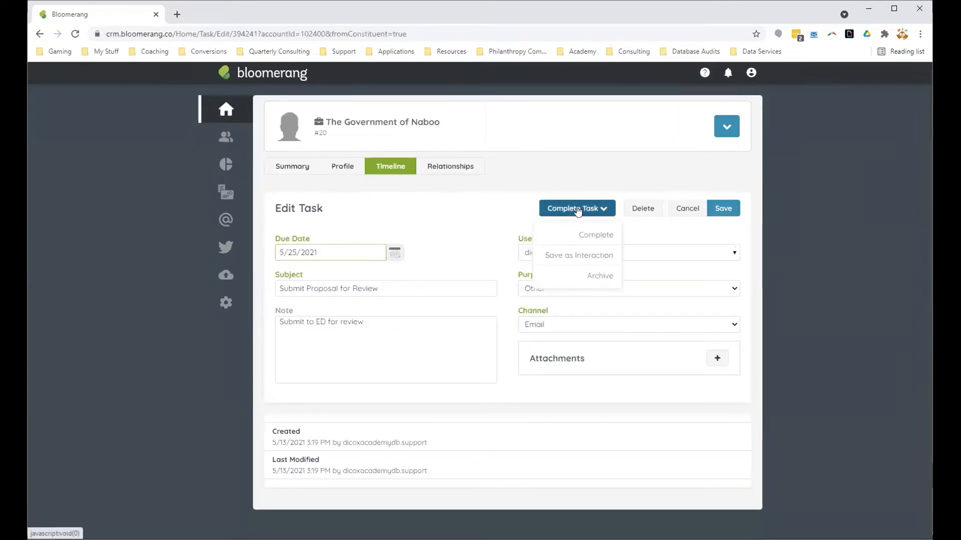
{"action": "left_click", "coordinate": [593, 234]}
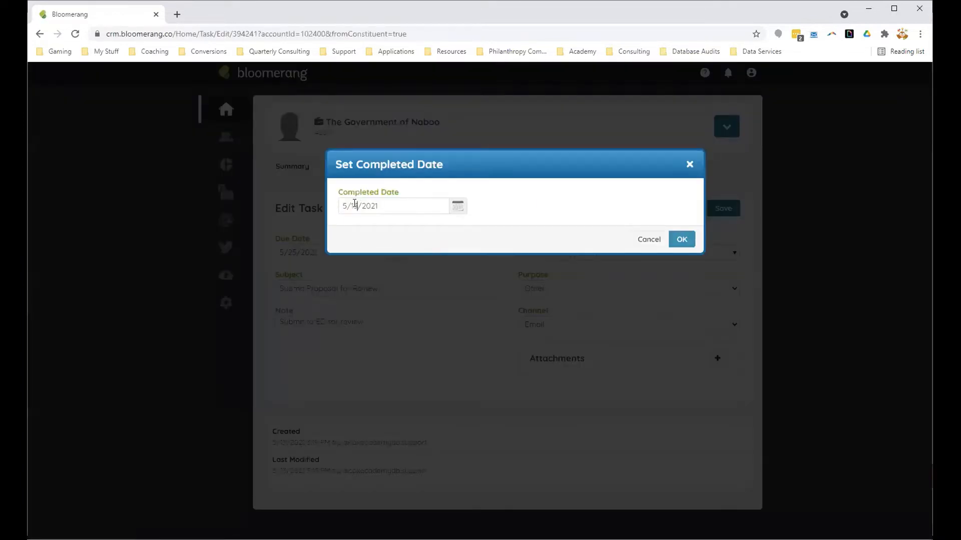
{"action": "double_click", "coordinate": [354, 206]}
{"action": "type", "text": "25"}
{"action": "left_click", "coordinate": [681, 239]}
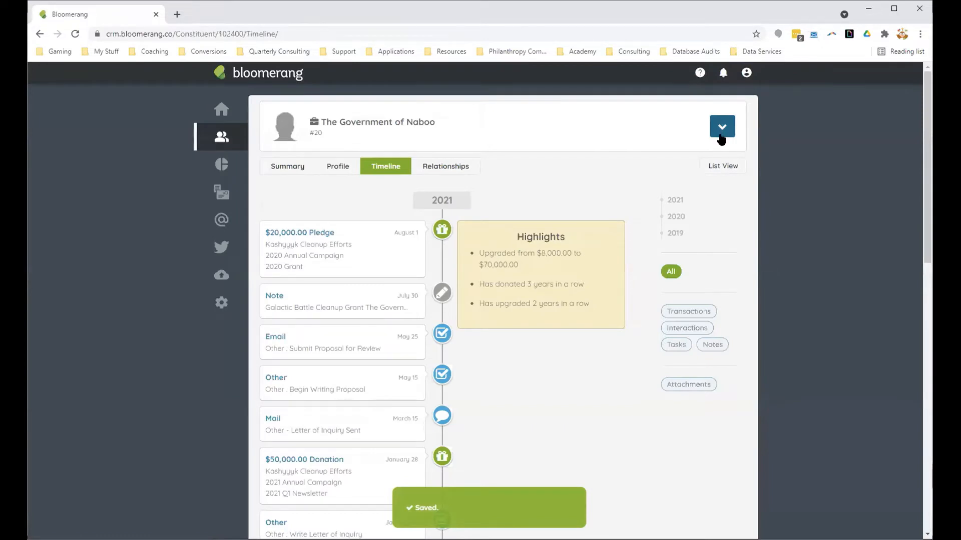
Step: Start a new task for this funder due 6/05/2021 with the subject "Submit Grant Application"
{"action": "left_click", "coordinate": [721, 131]}
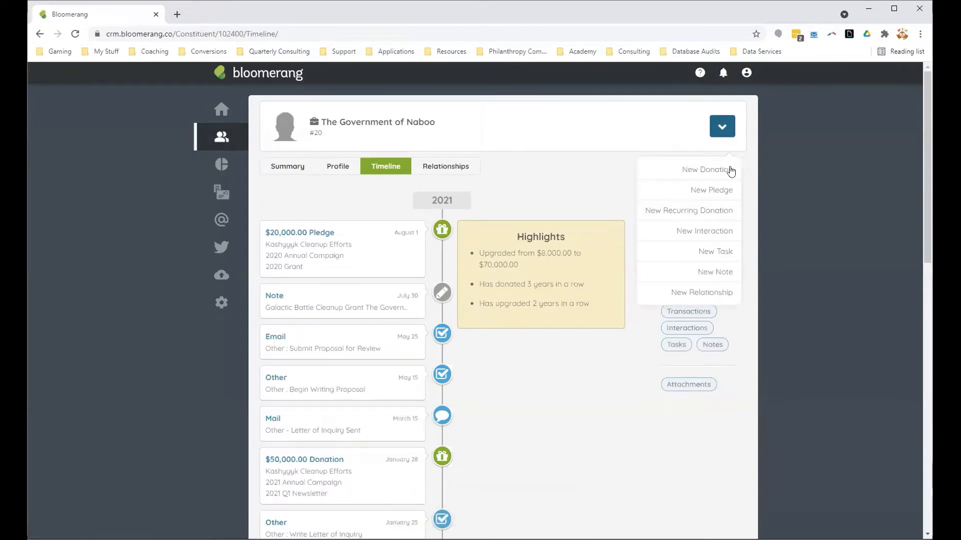
{"action": "left_click", "coordinate": [713, 248]}
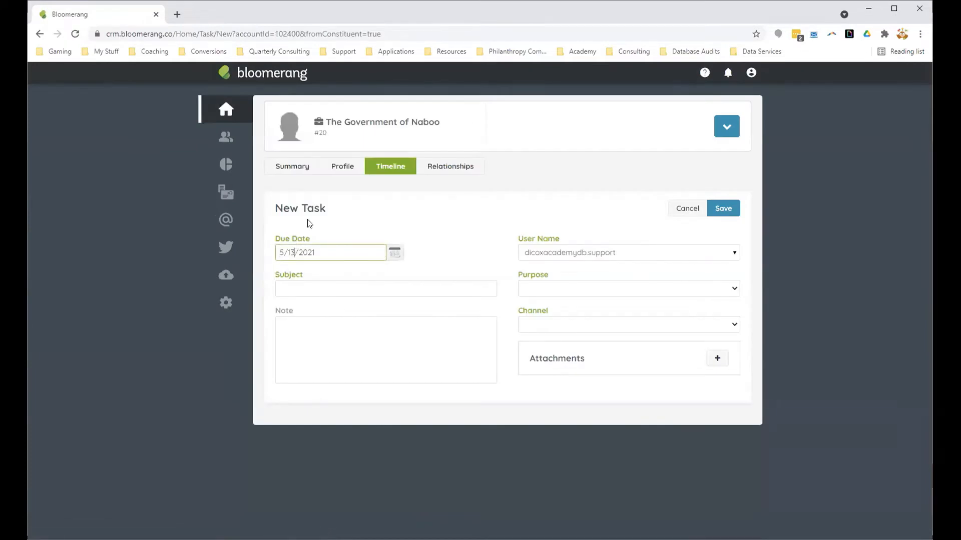
{"action": "key", "text": "BackSpace"}
{"action": "key", "text": "BackSpace"}
{"action": "type", "text": "05"}
{"action": "left_click_drag", "start_coordinate": [284, 250], "coordinate": [265, 256]}
{"action": "type", "text": "6"}
{"action": "left_click", "coordinate": [298, 290]}
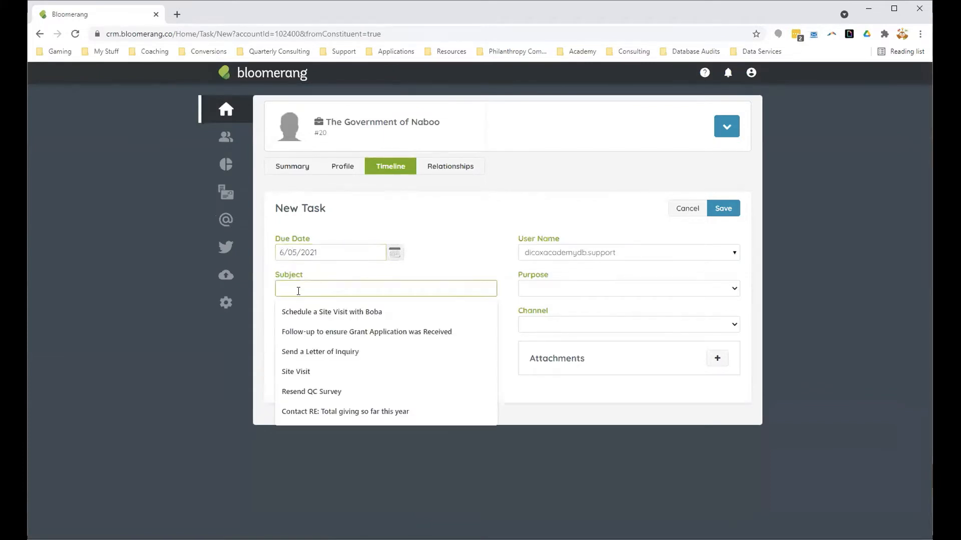
{"action": "type", "text": "Submit Grant Application"}
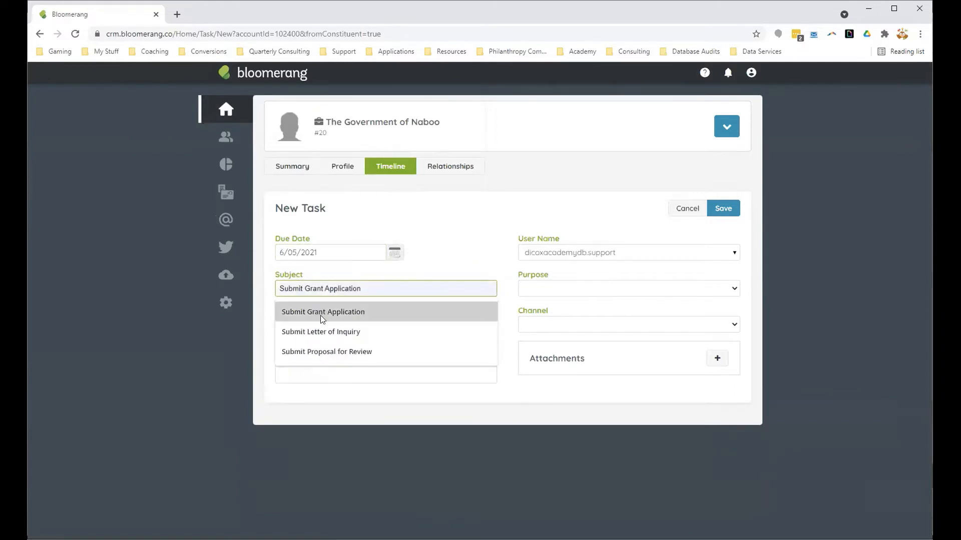
{"action": "left_click", "coordinate": [320, 313]}
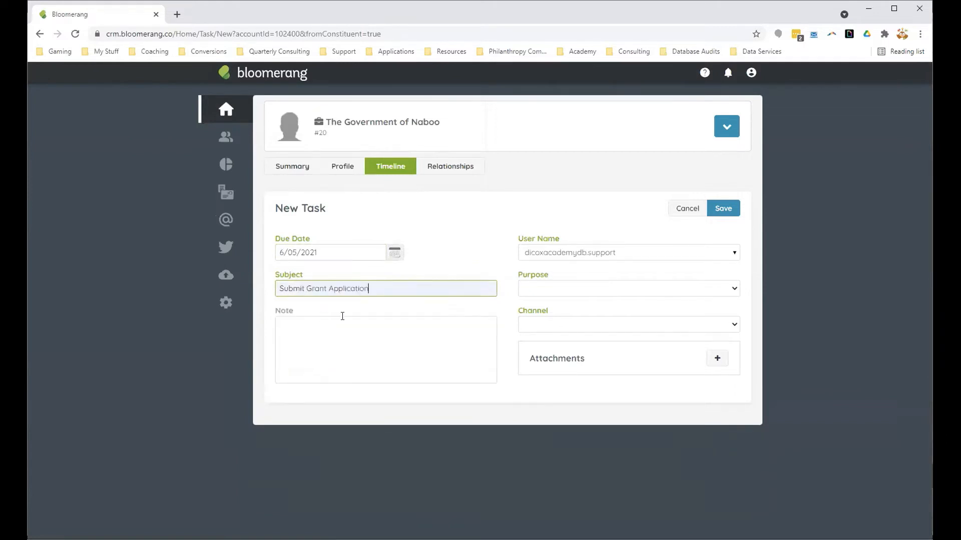
Step: Set the Submit Grant Application task's purpose to Other and channel to Mail, and save it
{"action": "left_click", "coordinate": [539, 289]}
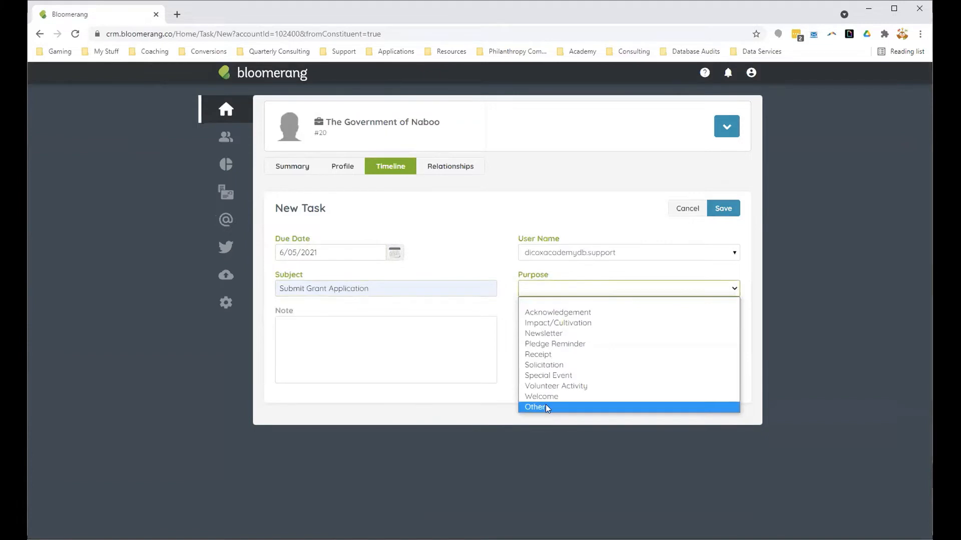
{"action": "left_click", "coordinate": [546, 408]}
{"action": "left_click", "coordinate": [552, 324]}
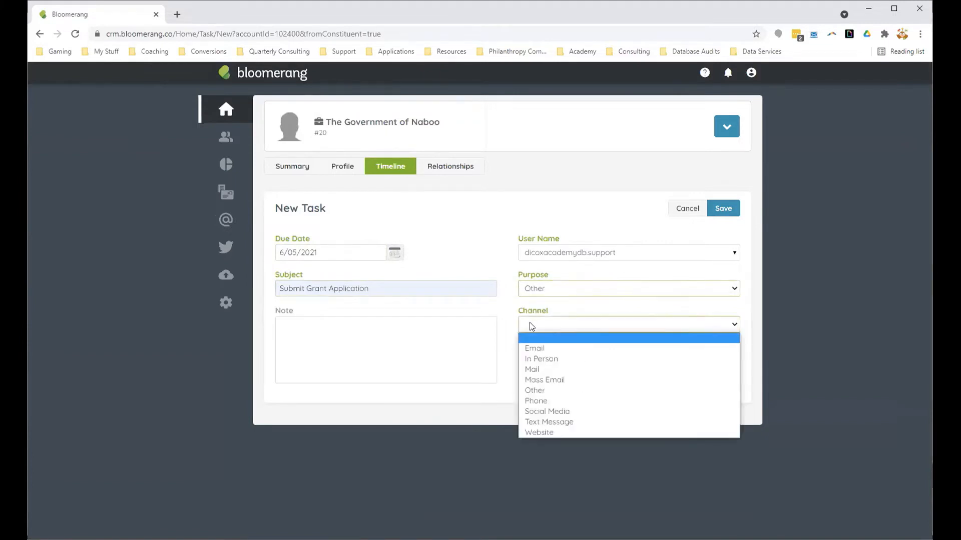
{"action": "left_click", "coordinate": [548, 369]}
{"action": "left_click", "coordinate": [722, 212]}
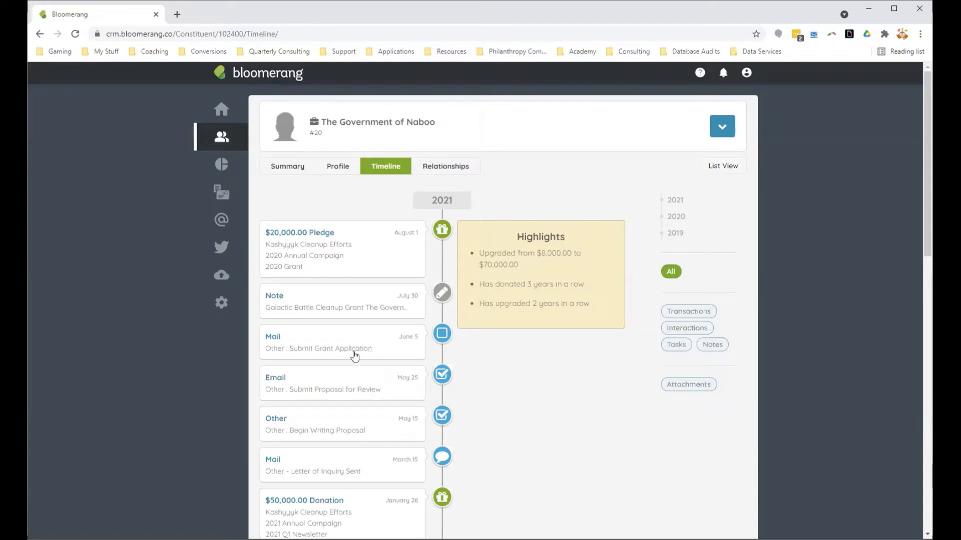
Step: Convert the Submit Grant Application task to an interaction completed 6/5/2021, and reopen and save that interaction
{"action": "left_click", "coordinate": [367, 350]}
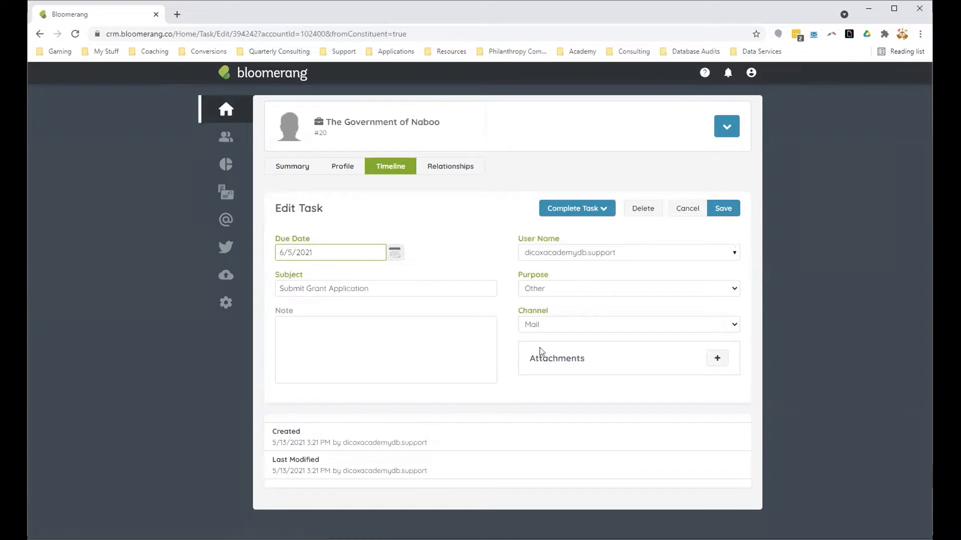
{"action": "left_click", "coordinate": [602, 209]}
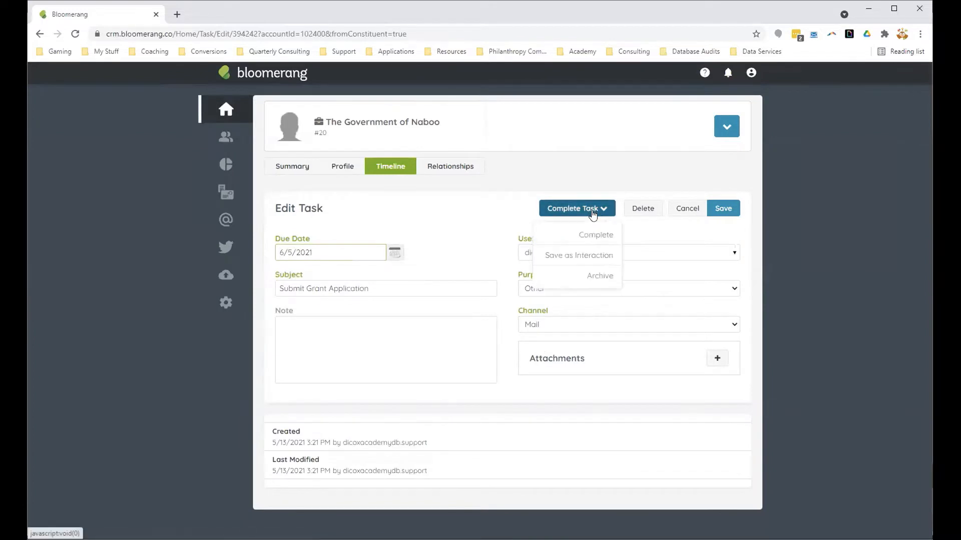
{"action": "left_click", "coordinate": [601, 264]}
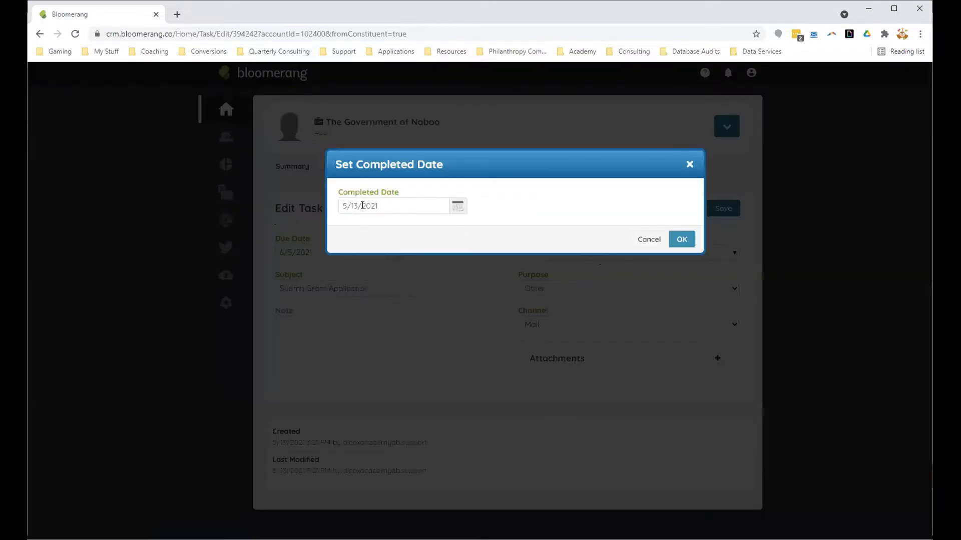
{"action": "left_click_drag", "start_coordinate": [354, 204], "coordinate": [340, 206]}
{"action": "type", "text": "6/5"}
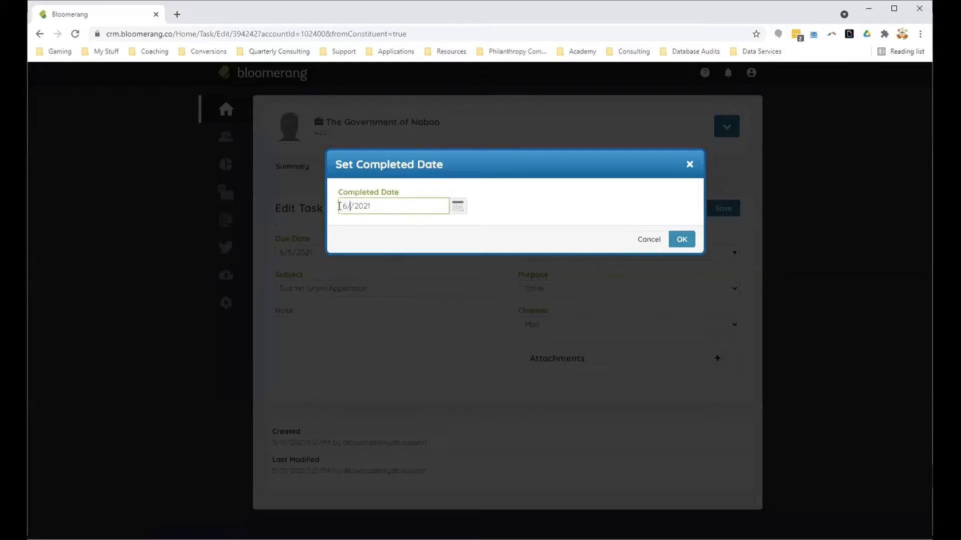
{"action": "left_click", "coordinate": [681, 239]}
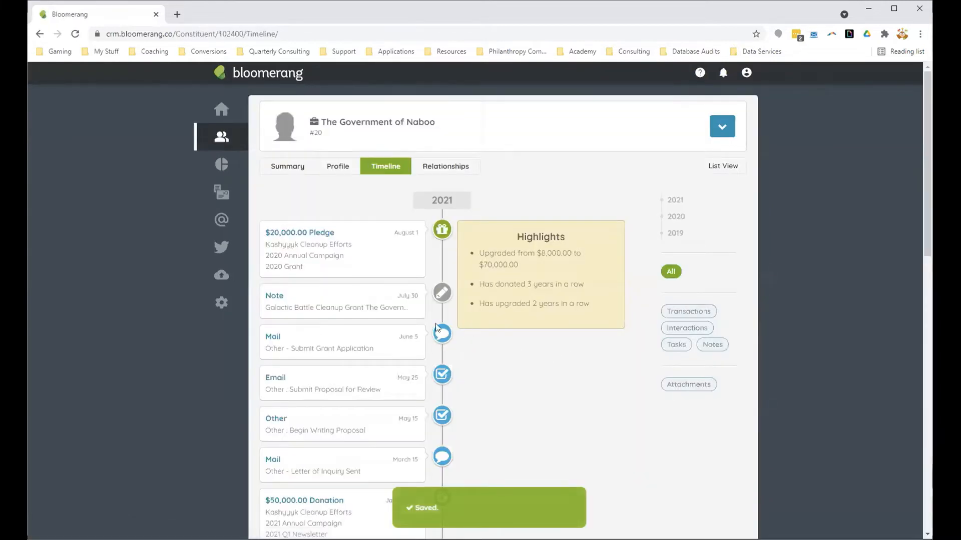
{"action": "left_click", "coordinate": [361, 352]}
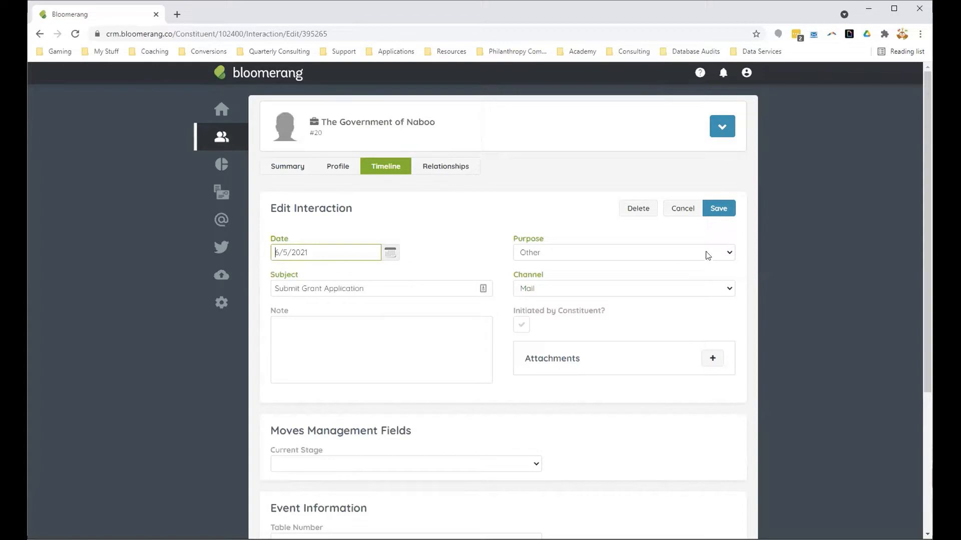
{"action": "left_click", "coordinate": [718, 208]}
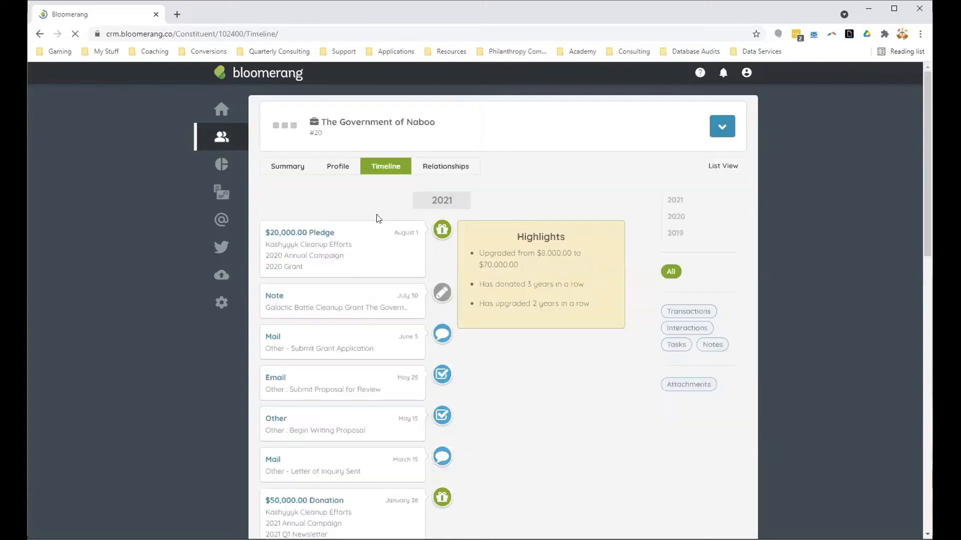
Step: In the July 30 grant note's text, add "Sent Grant Application - 6/5/2021" and correct the Letter of Inquiry date to 3/15/2021
{"action": "left_click", "coordinate": [331, 305]}
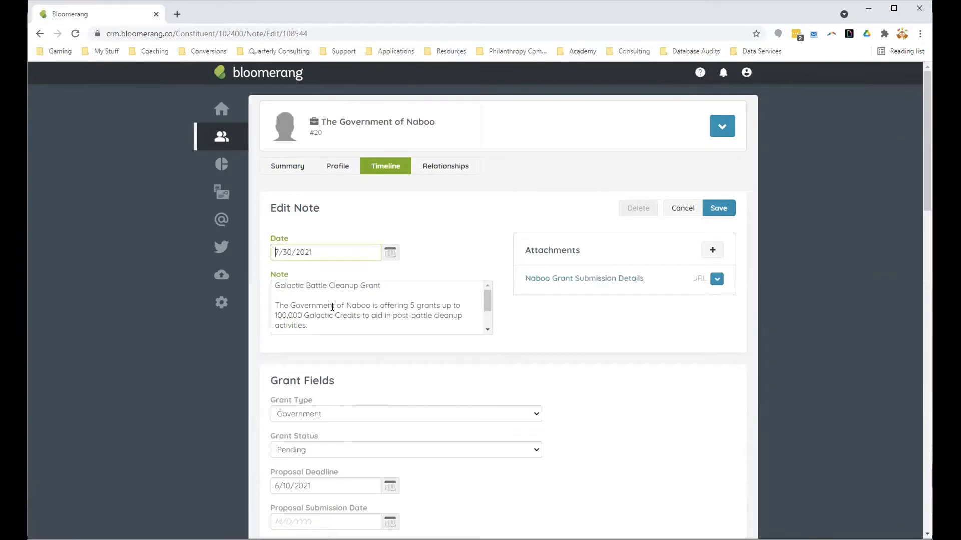
{"action": "scroll", "coordinate": [336, 314], "scroll_direction": "down", "scroll_amount": 1}
{"action": "left_click", "coordinate": [405, 329]}
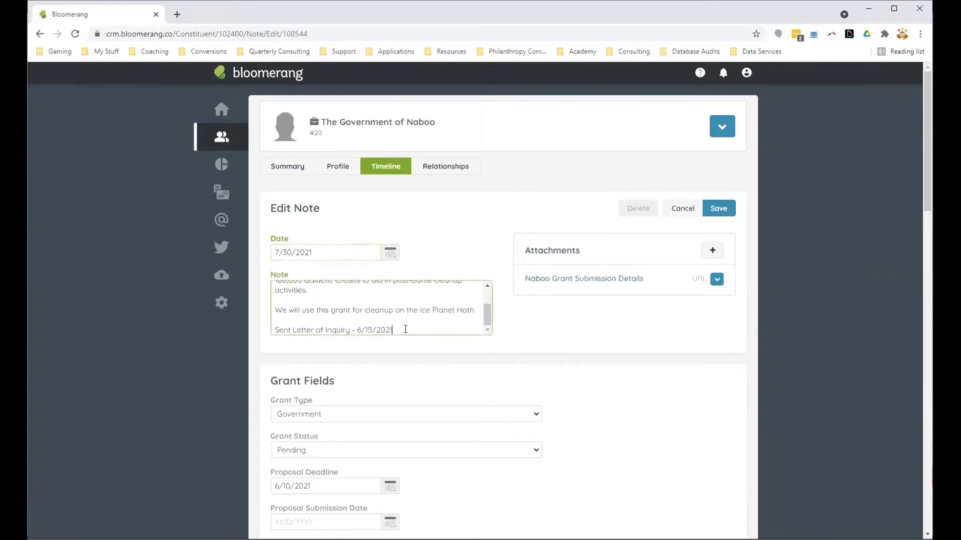
{"action": "key", "text": "Return"}
{"action": "type", "text": "Sent"}
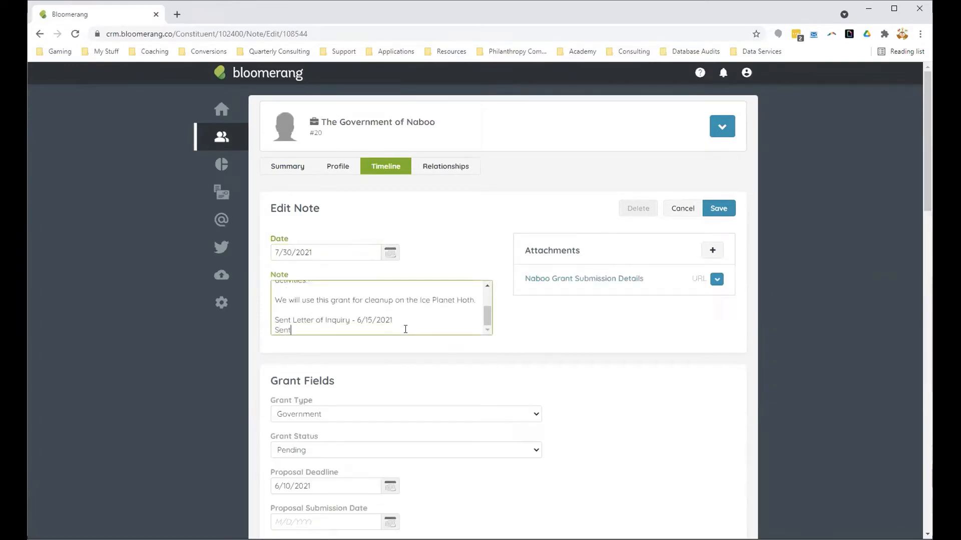
{"action": "type", "text": " Grant Application - 6"}
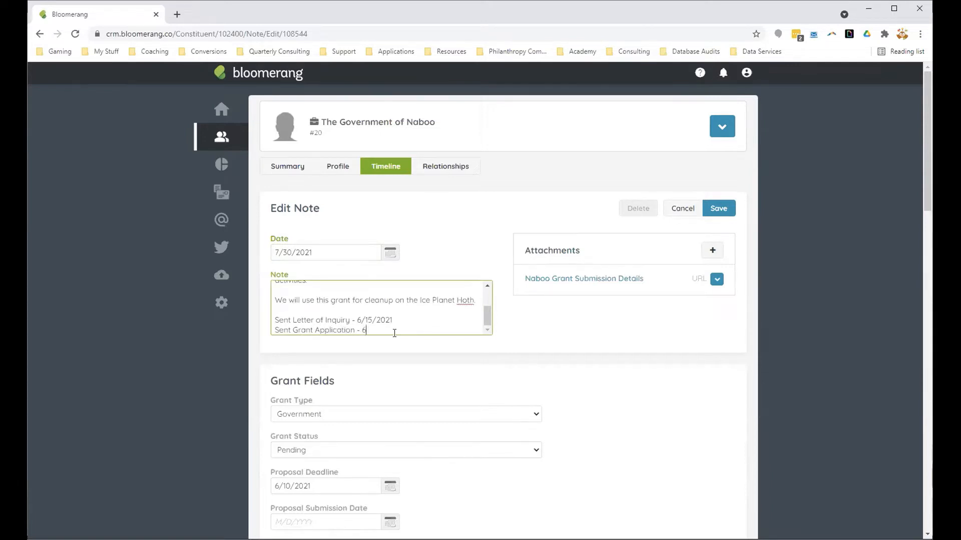
{"action": "double_click", "coordinate": [358, 320]}
{"action": "type", "text": "/9"}
{"action": "left_click", "coordinate": [556, 361]}
Step: Set the grant note's Proposal Submission Date to 6/5/2021 and save the note
{"action": "scroll", "coordinate": [575, 315], "scroll_direction": "down", "scroll_amount": 1}
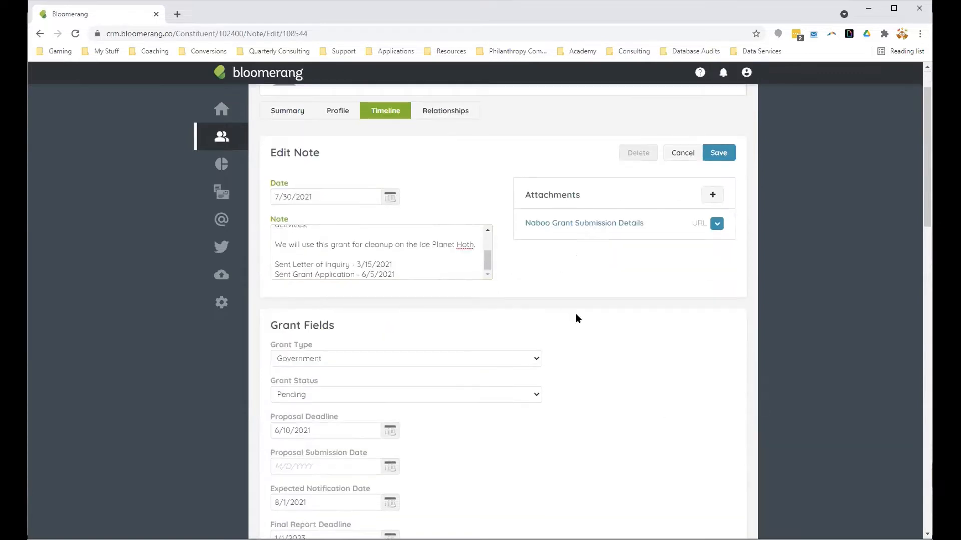
{"action": "left_click", "coordinate": [323, 467]}
{"action": "type", "text": "6"}
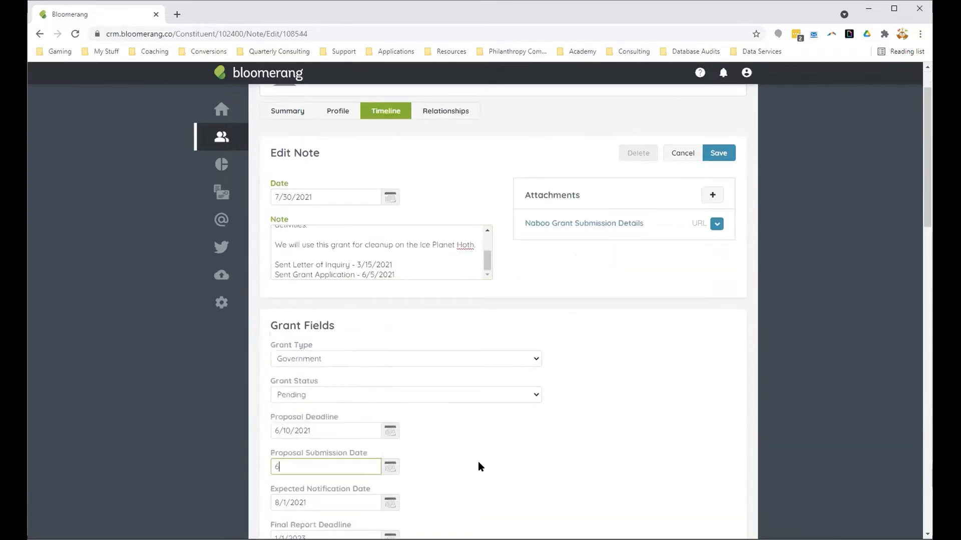
{"action": "type", "text": "/5/2021"}
{"action": "key", "text": "Tab"}
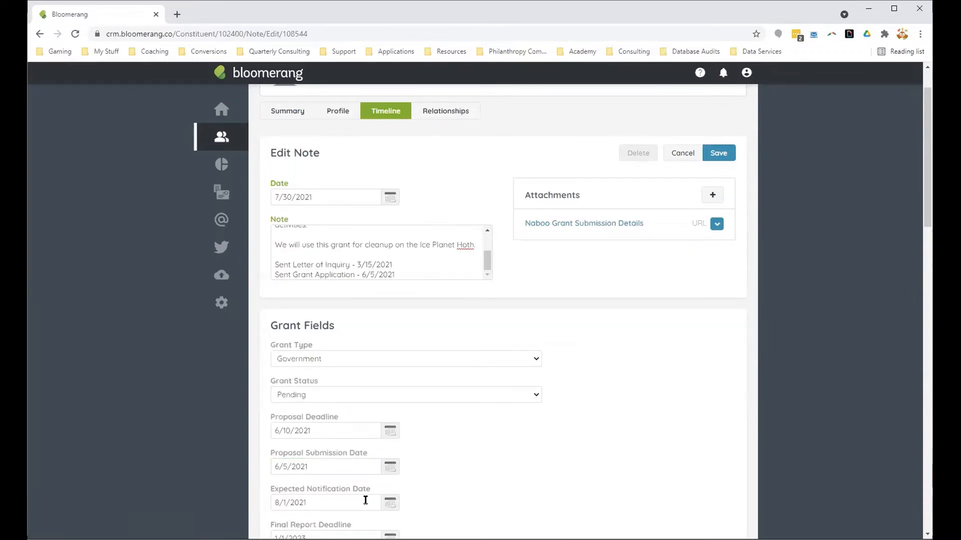
{"action": "left_click", "coordinate": [719, 152]}
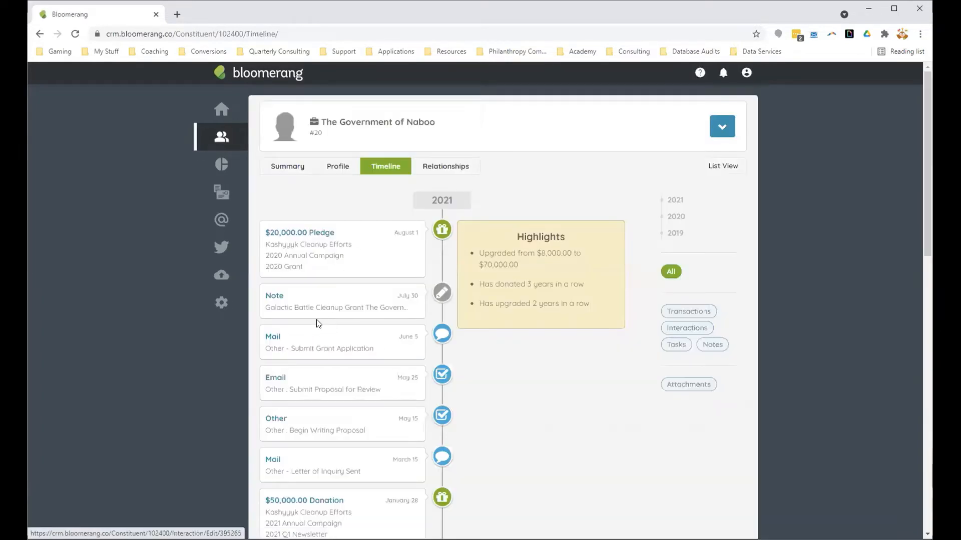
Step: Reopen the July 30 grant note and change its date to 6/5/2021
{"action": "left_click", "coordinate": [316, 313]}
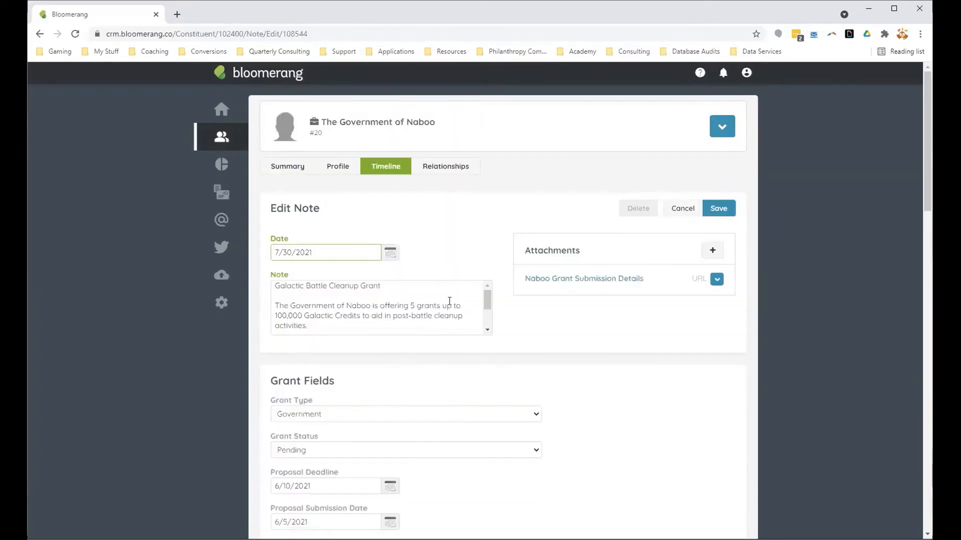
{"action": "scroll", "coordinate": [447, 302], "scroll_direction": "down", "scroll_amount": 2}
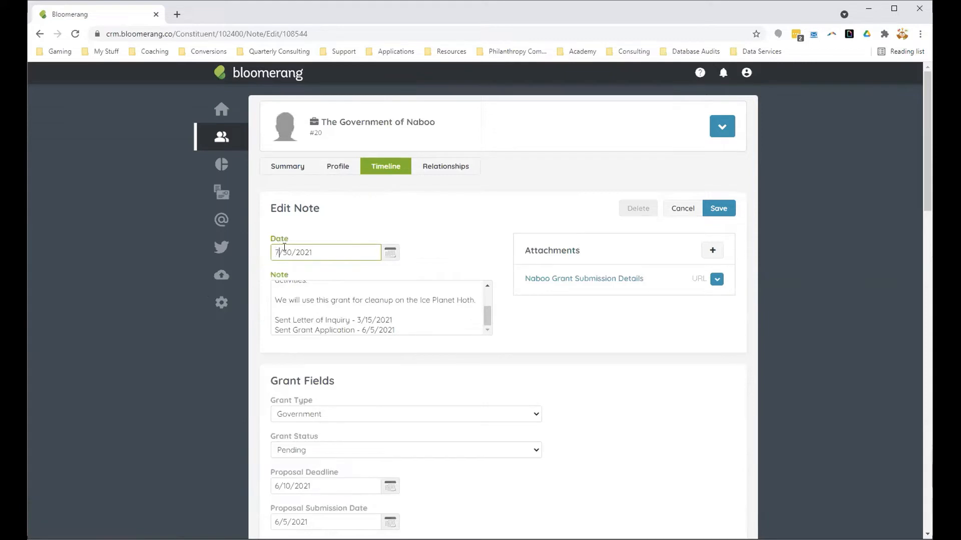
{"action": "left_click_drag", "start_coordinate": [292, 252], "coordinate": [270, 255]}
{"action": "type", "text": "6/5/2021"}
{"action": "left_click", "coordinate": [488, 252]}
{"action": "scroll", "coordinate": [488, 442], "scroll_direction": "down", "scroll_amount": 2}
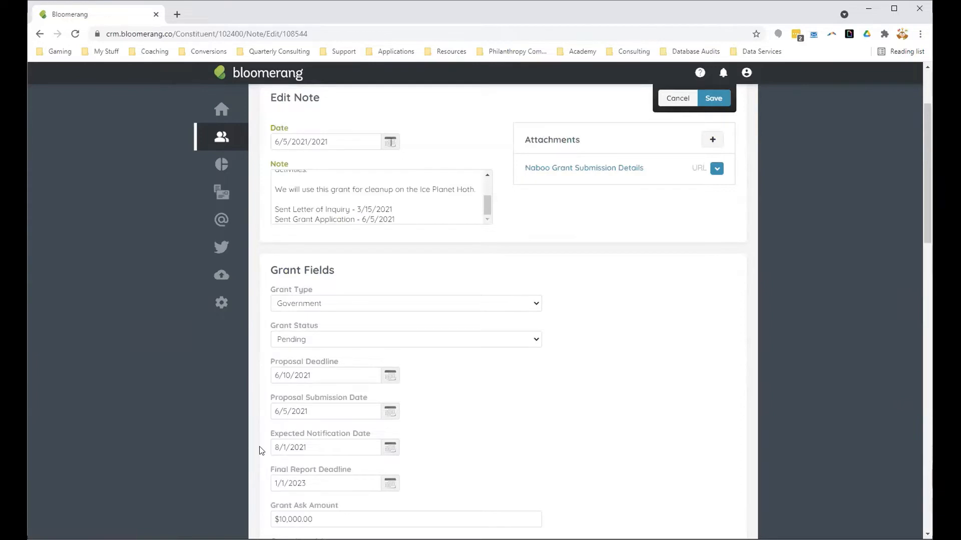
Step: Correct the grant note's malformed date to 6/5/2021 by removing the extra year
{"action": "scroll", "coordinate": [356, 387], "scroll_direction": "up", "scroll_amount": 1}
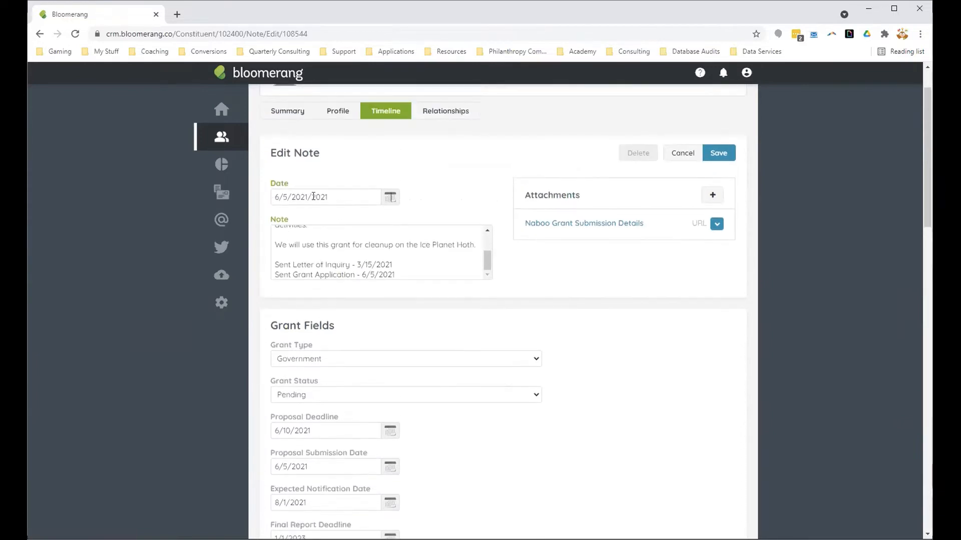
{"action": "left_click_drag", "start_coordinate": [327, 198], "coordinate": [308, 198]}
{"action": "key", "text": "BackSpace"}
{"action": "scroll", "coordinate": [311, 436], "scroll_direction": "down", "scroll_amount": 2}
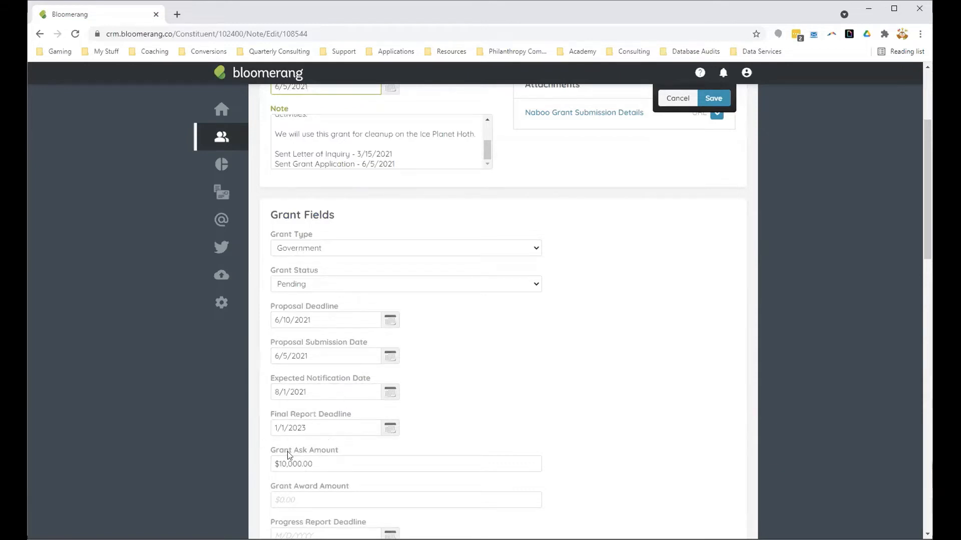
Step: Set the grant note's date to 1/1/2023 and save the note
{"action": "scroll", "coordinate": [273, 223], "scroll_direction": "up", "scroll_amount": 3}
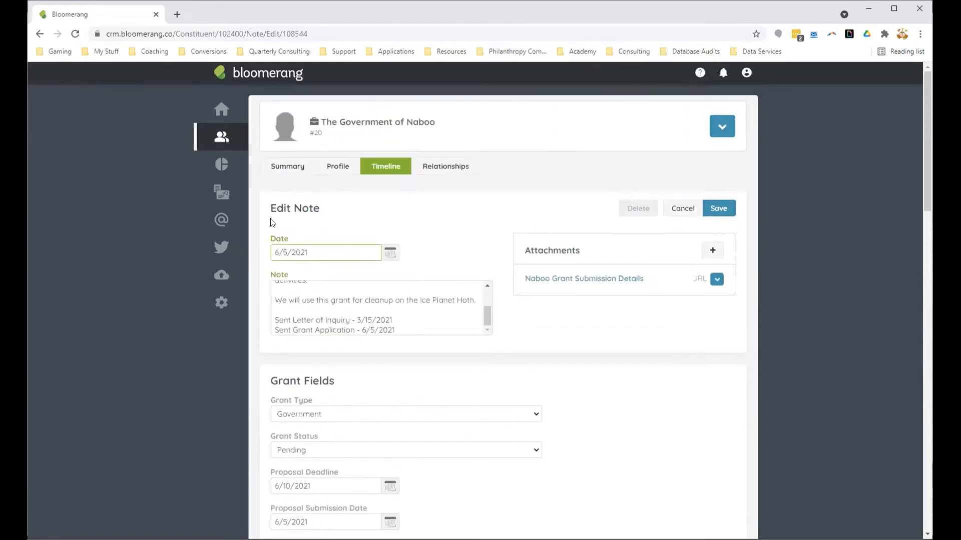
{"action": "left_click_drag", "start_coordinate": [316, 252], "coordinate": [257, 253]}
{"action": "type", "text": "1/"}
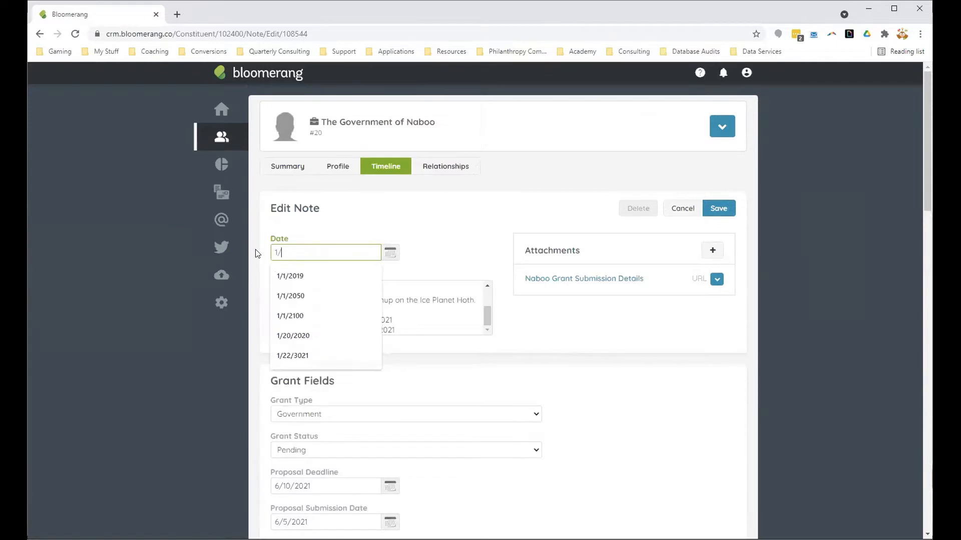
{"action": "type", "text": "1/2023"}
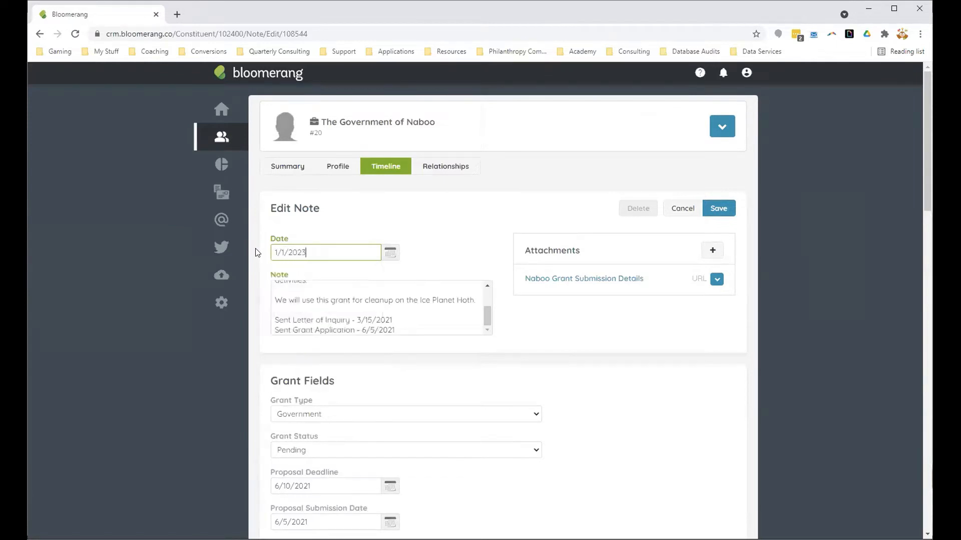
{"action": "left_click", "coordinate": [717, 209]}
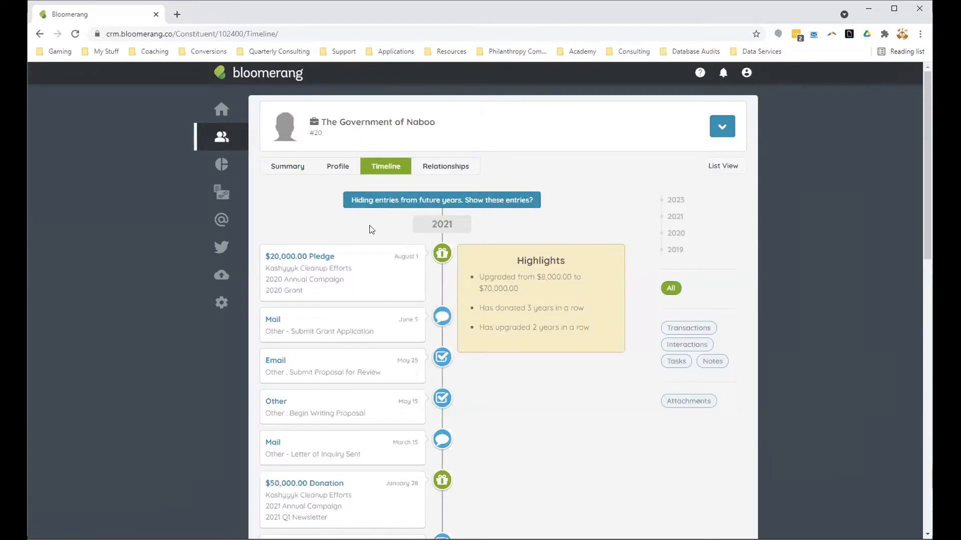
Step: Show the timeline's future-year entries and reopen the January 1, 2023 grant note to examine the options for adding attachments
{"action": "left_click", "coordinate": [377, 200]}
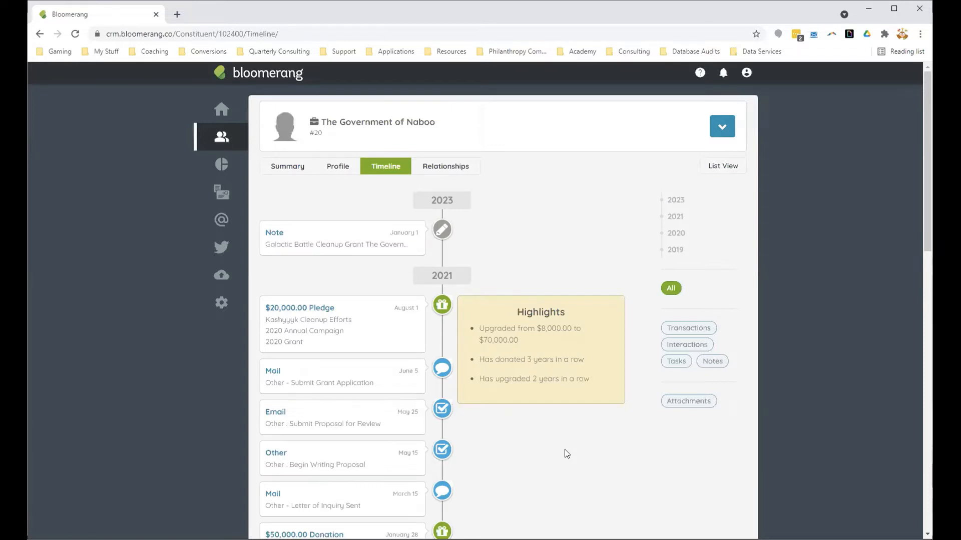
{"action": "left_click", "coordinate": [323, 245]}
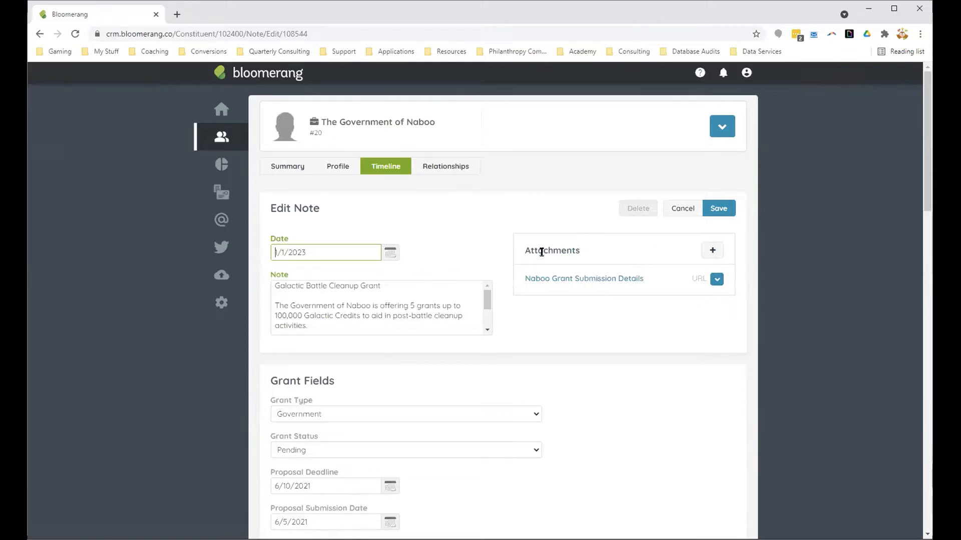
{"action": "left_click", "coordinate": [712, 255]}
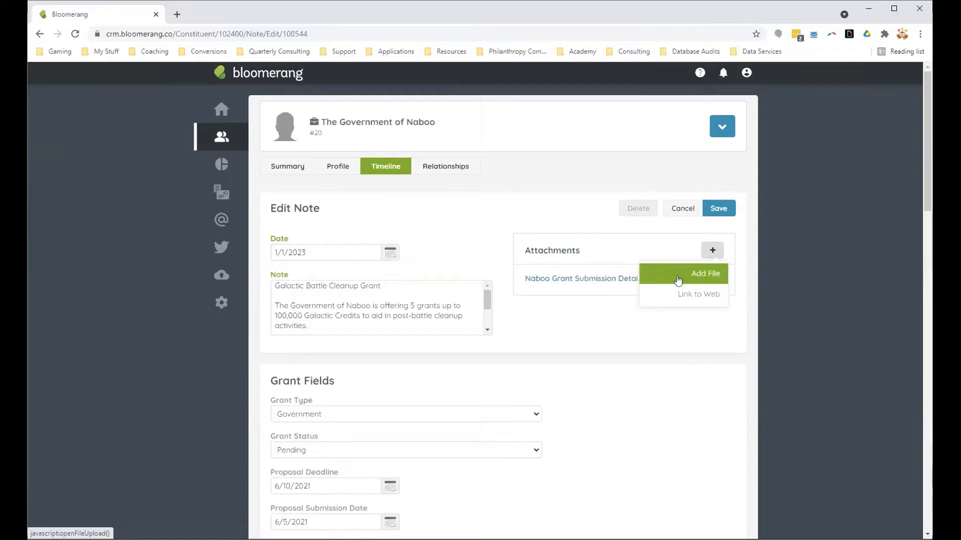
{"action": "left_click", "coordinate": [661, 294]}
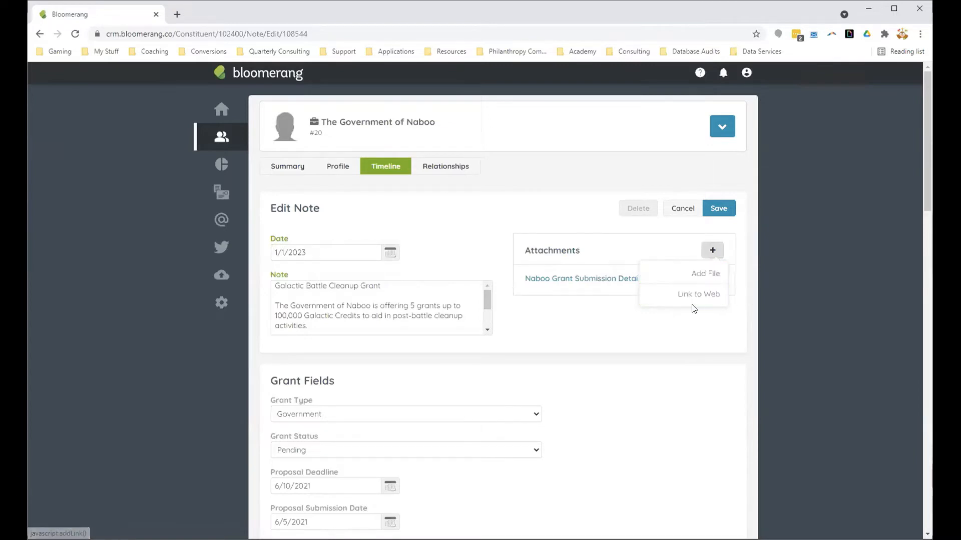
{"action": "left_click", "coordinate": [403, 287]}
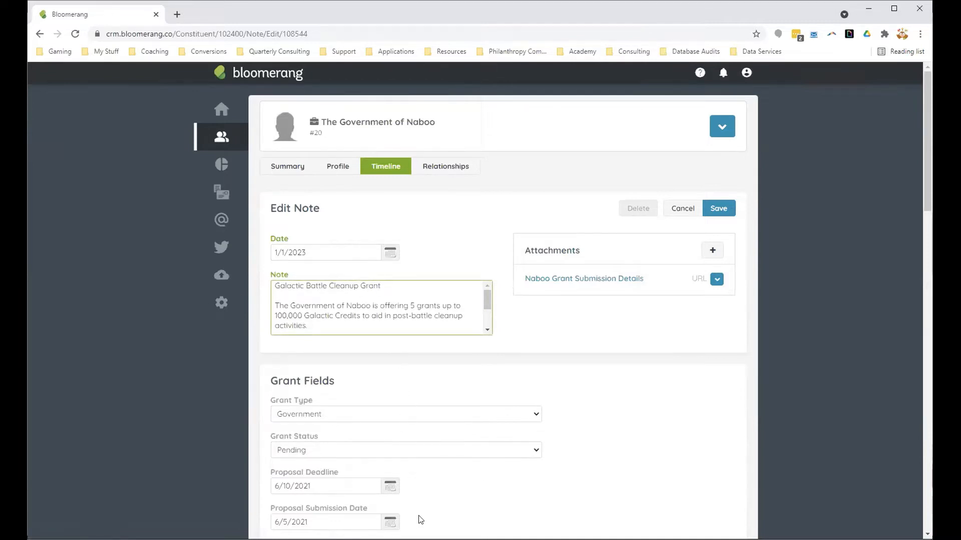
{"action": "left_click", "coordinate": [626, 362]}
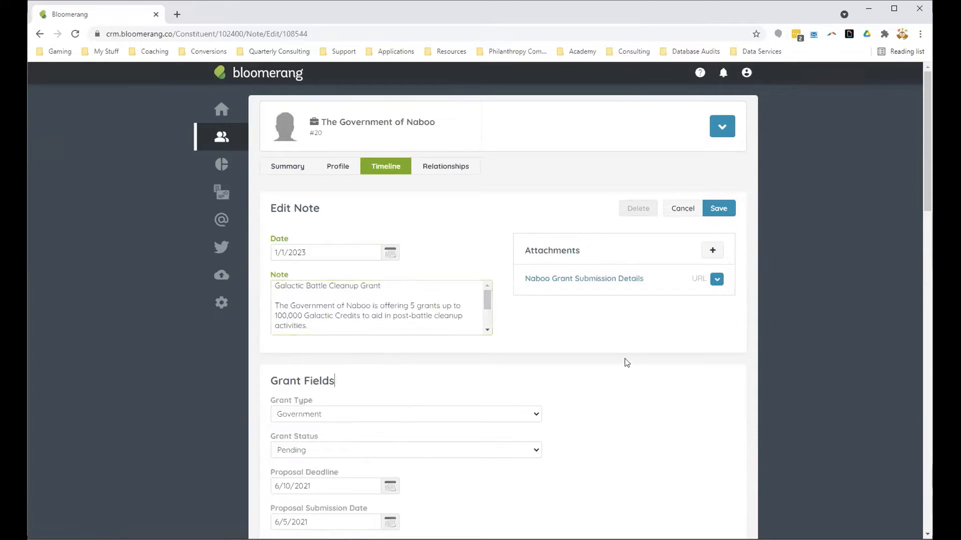
Step: View the web page linked as Naboo Grant Submission Details, close it and leave the grant note
{"action": "left_click", "coordinate": [547, 285]}
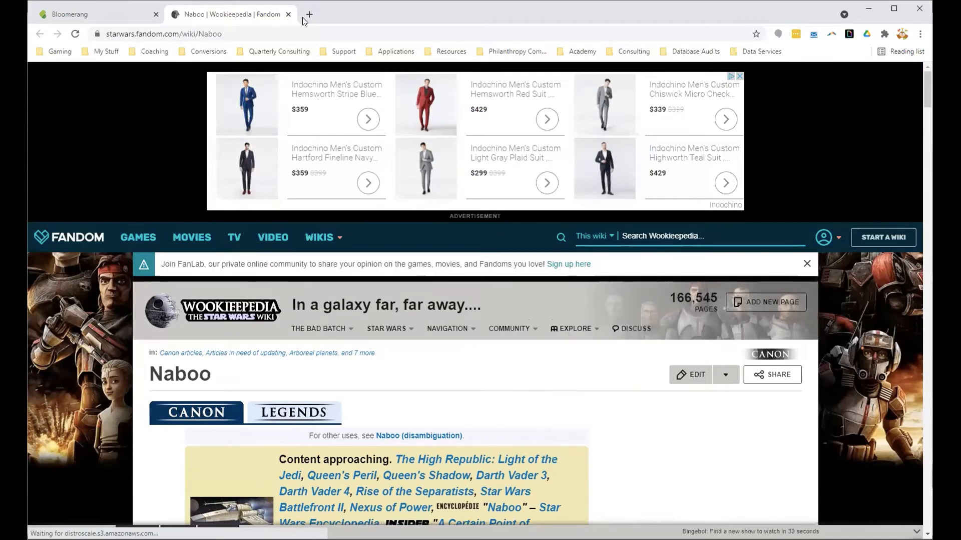
{"action": "left_click", "coordinate": [288, 14]}
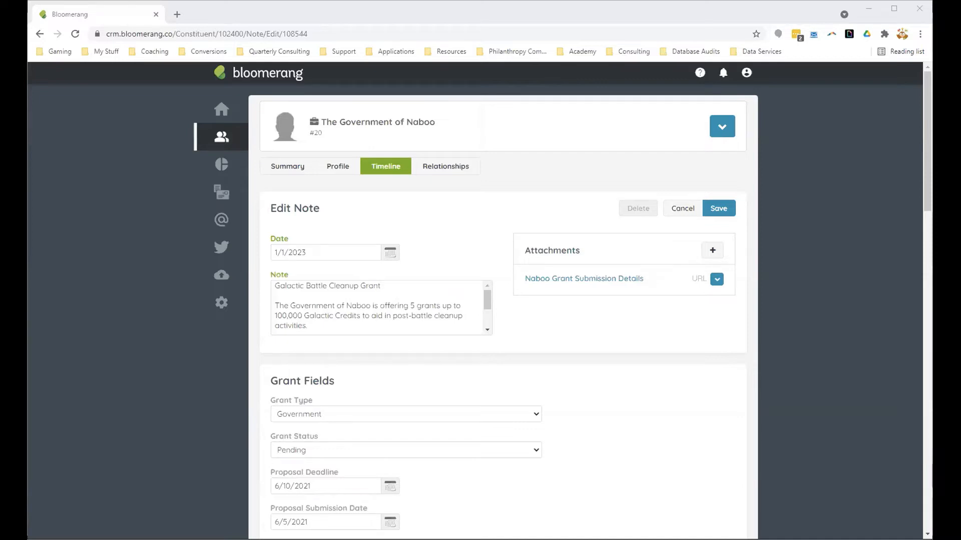
{"action": "left_click", "coordinate": [708, 209]}
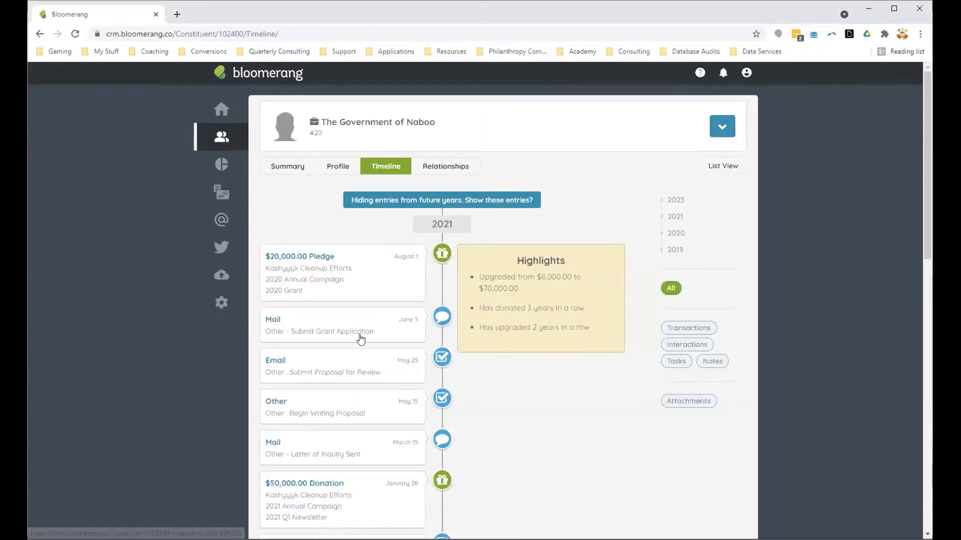
Step: Set the completed Submit Proposal for Review and Begin Writing Proposal tasks back to active
{"action": "left_click", "coordinate": [359, 378]}
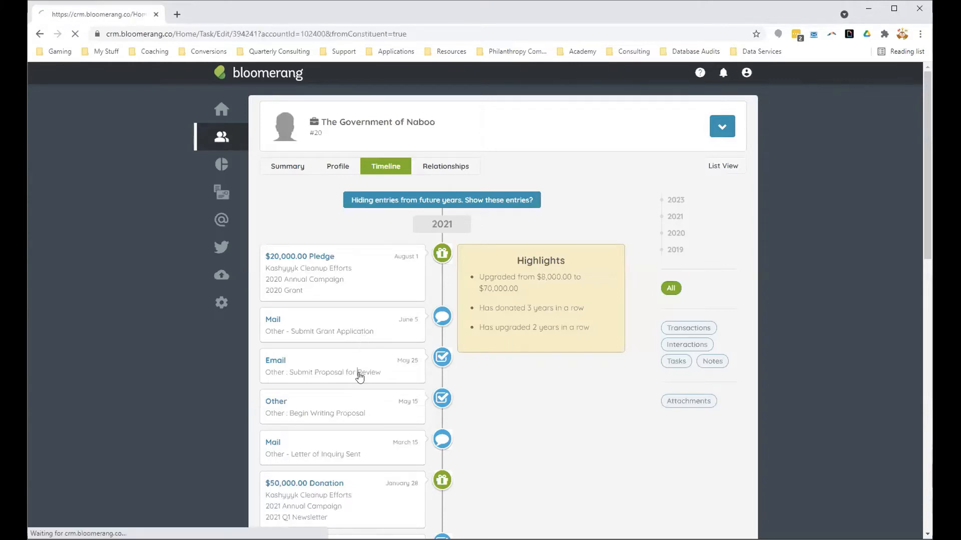
{"action": "left_click", "coordinate": [589, 209]}
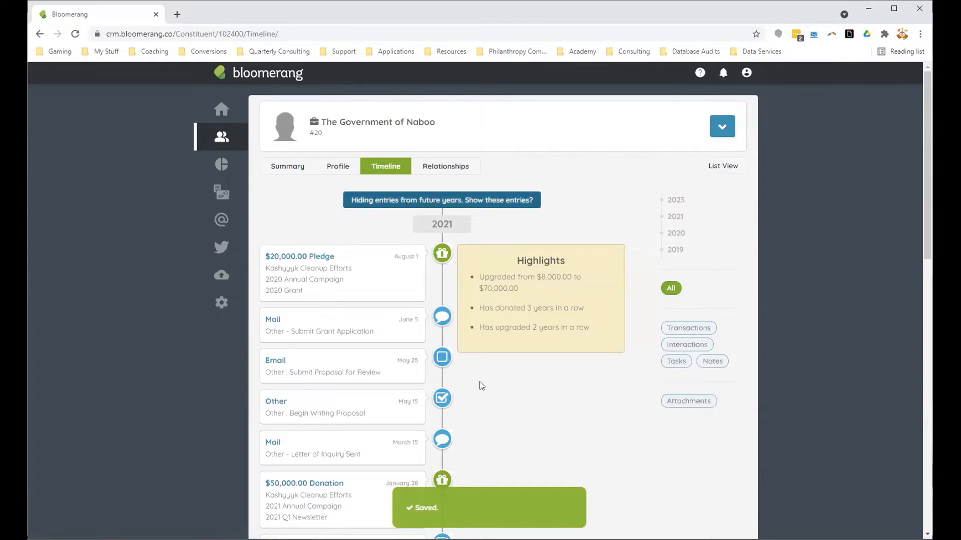
{"action": "scroll", "coordinate": [442, 395], "scroll_direction": "down", "scroll_amount": 2}
{"action": "left_click", "coordinate": [373, 291]}
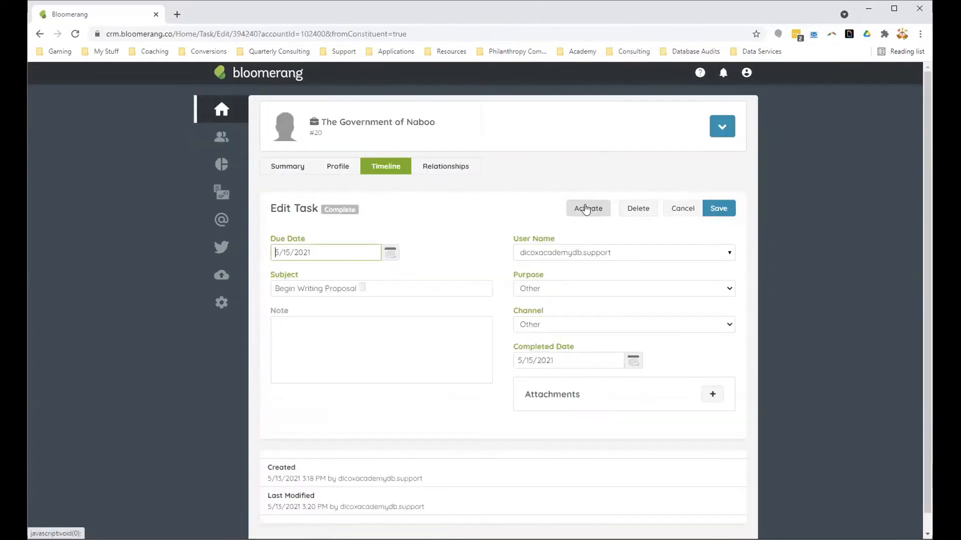
{"action": "left_click", "coordinate": [587, 208]}
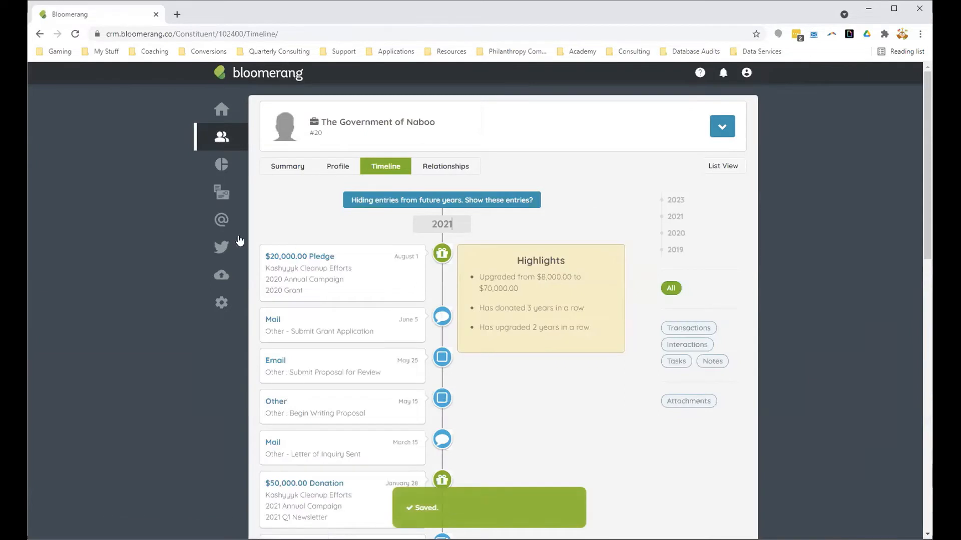
Step: View My Tasks from the dashboard, trying the Overdue, Due Soon and Due Later filters and ending with Due Soon only
{"action": "left_click", "coordinate": [221, 110]}
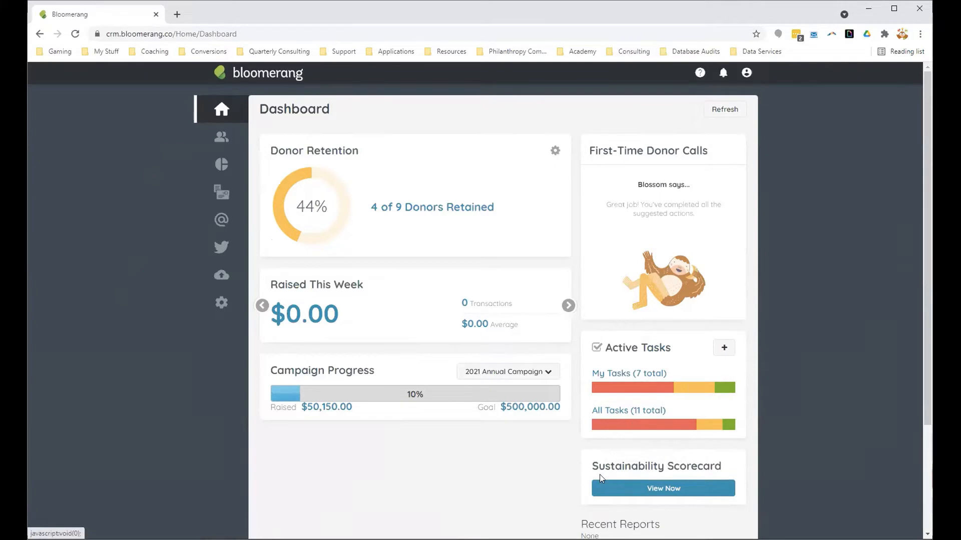
{"action": "left_click", "coordinate": [628, 375]}
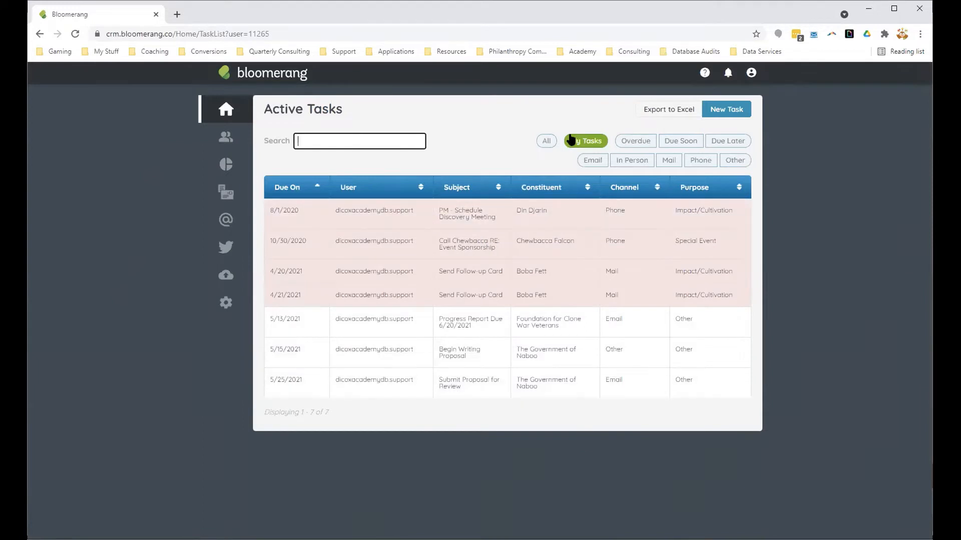
{"action": "left_click", "coordinate": [644, 146]}
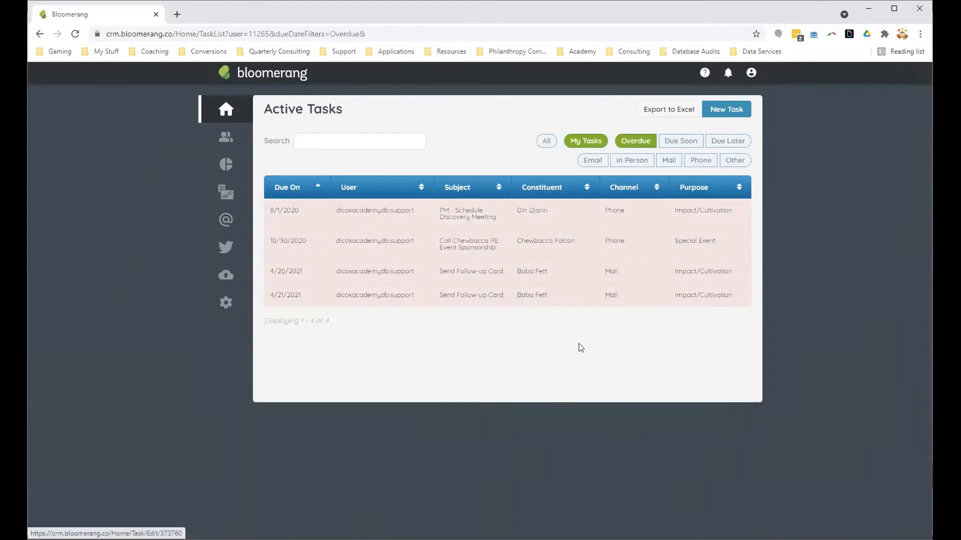
{"action": "left_click", "coordinate": [684, 145]}
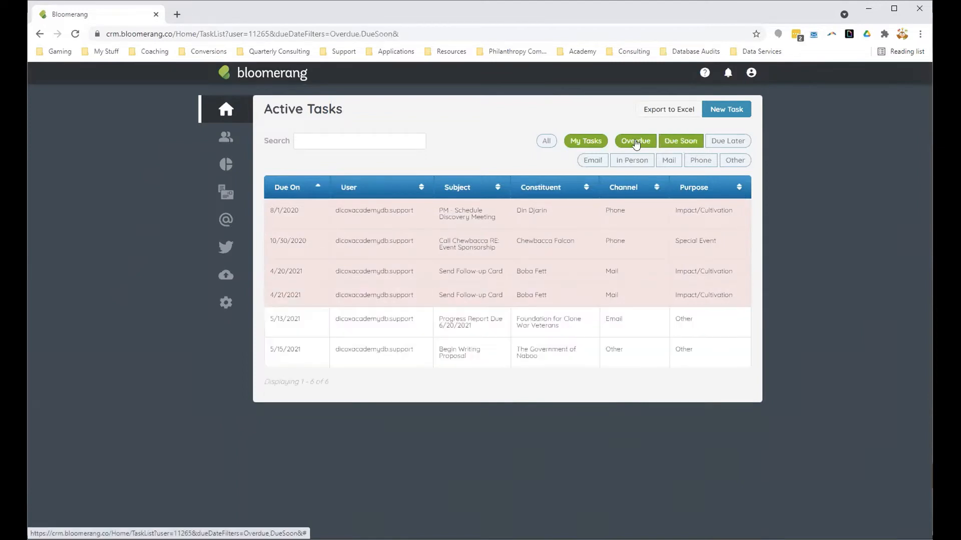
{"action": "left_click", "coordinate": [635, 143]}
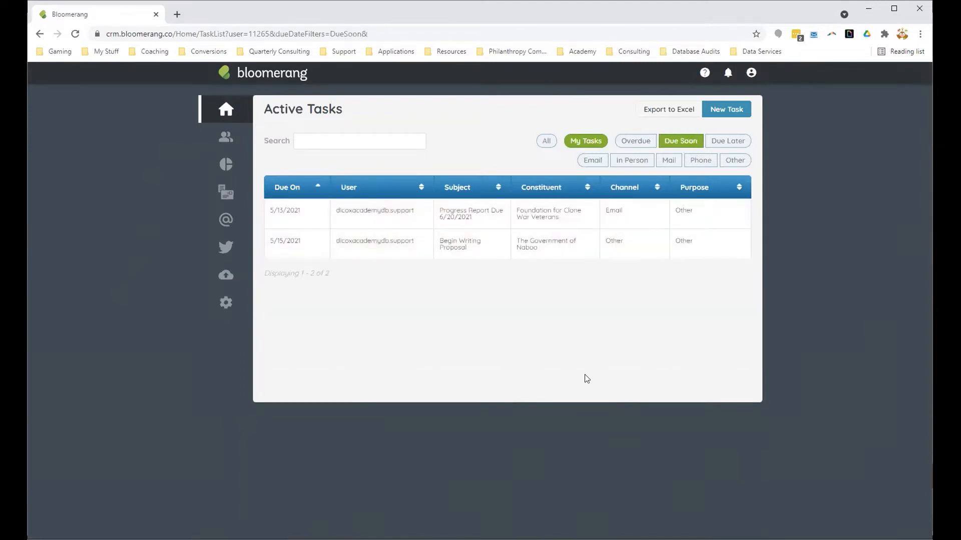
{"action": "left_click", "coordinate": [737, 143]}
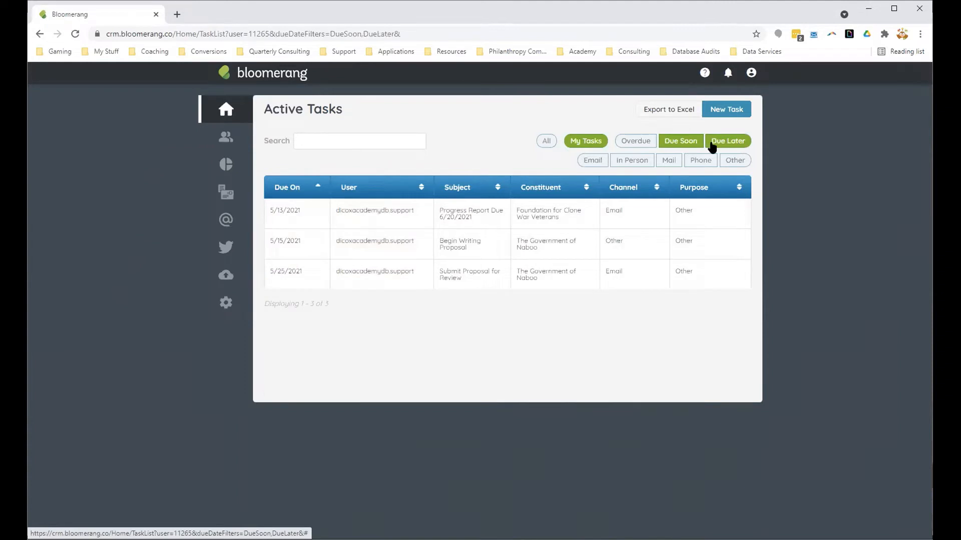
{"action": "left_click", "coordinate": [684, 145]}
{"action": "left_click", "coordinate": [686, 147]}
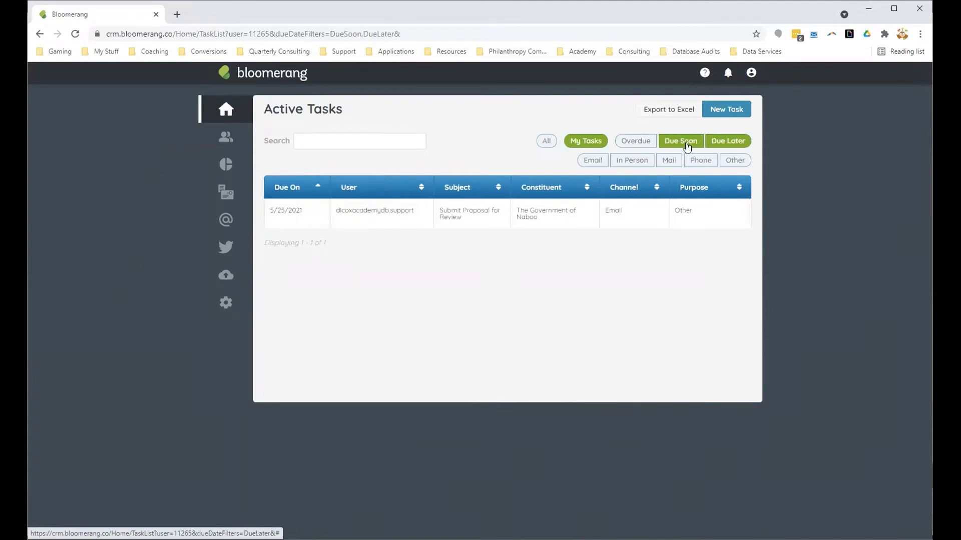
{"action": "left_click", "coordinate": [728, 144]}
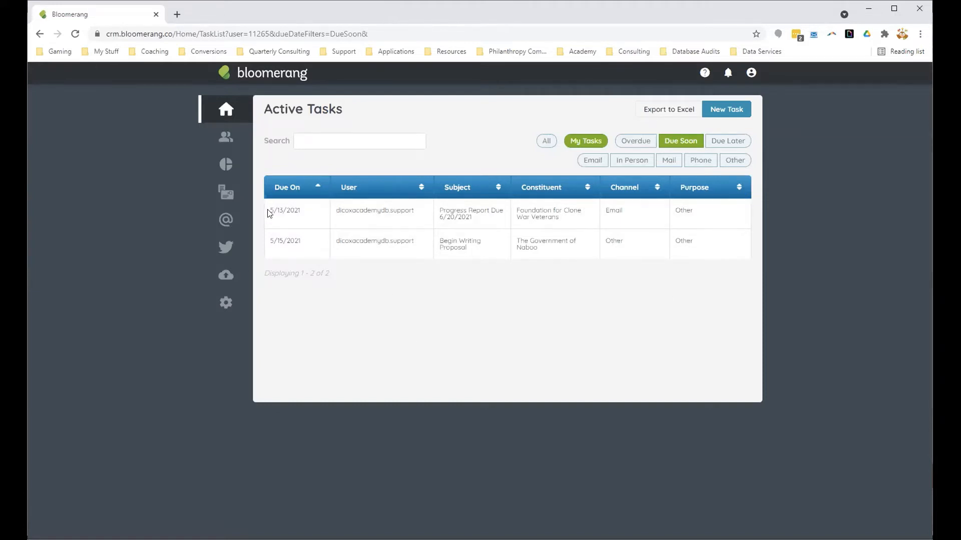
Step: Start a new report from scratch that lists tasks
{"action": "mouse_move", "coordinate": [228, 166]}
{"action": "left_click", "coordinate": [318, 180]}
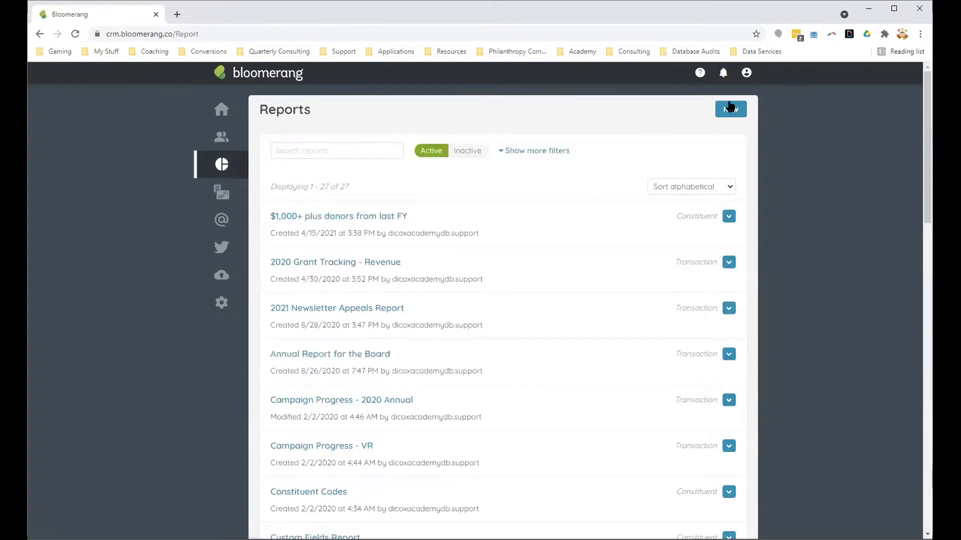
{"action": "left_click", "coordinate": [730, 108]}
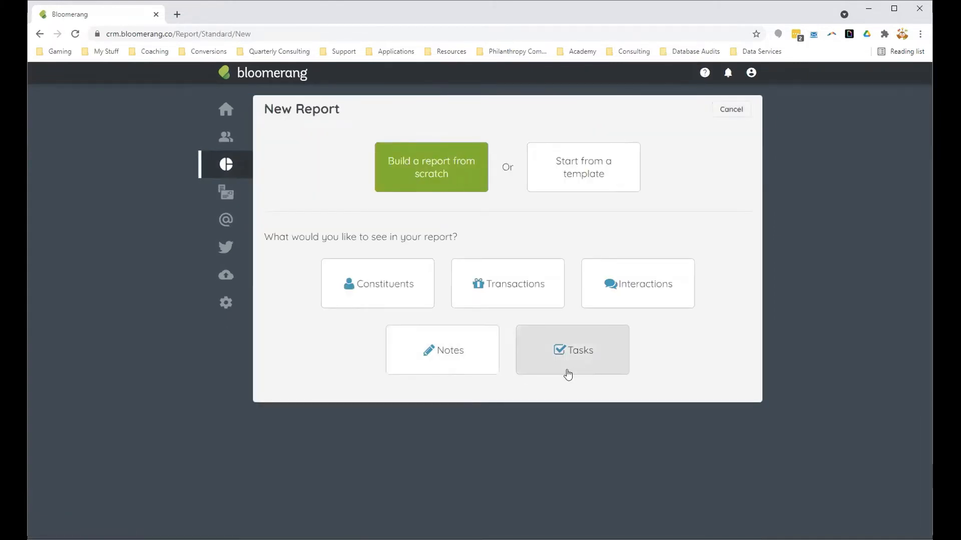
{"action": "left_click", "coordinate": [616, 356]}
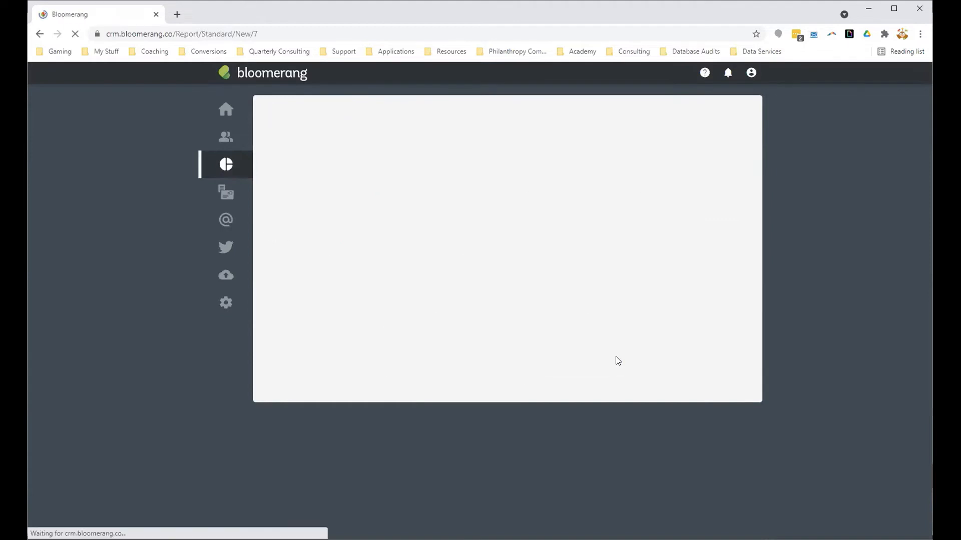
Step: Add an include filter to the task report for the User field, choosing the academy account's e-mail entry
{"action": "left_click", "coordinate": [315, 207]}
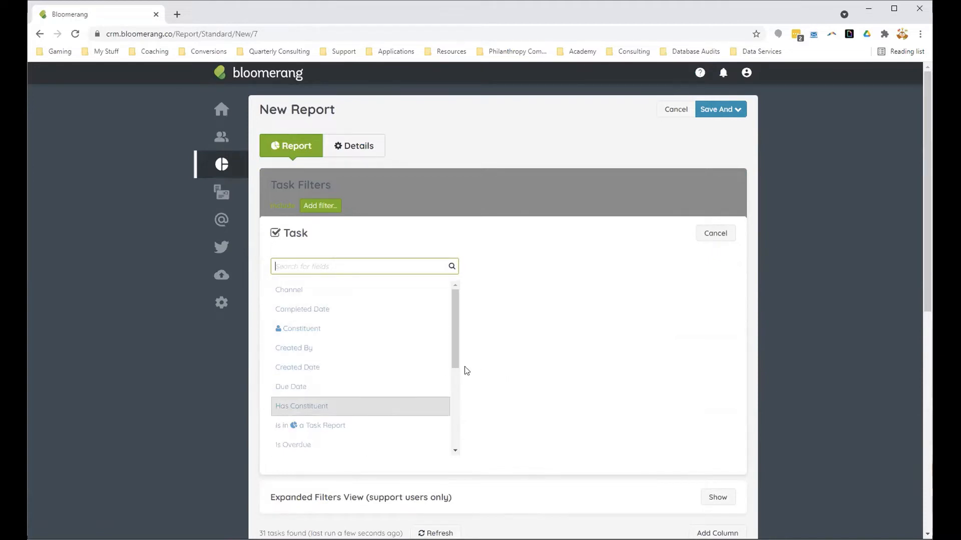
{"action": "left_click_drag", "start_coordinate": [457, 356], "coordinate": [469, 441]}
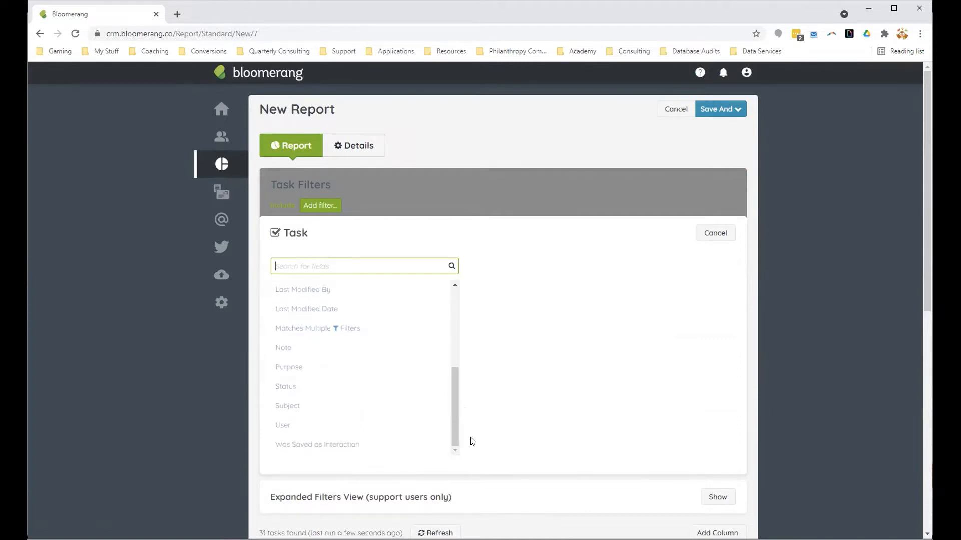
{"action": "left_click", "coordinate": [293, 431]}
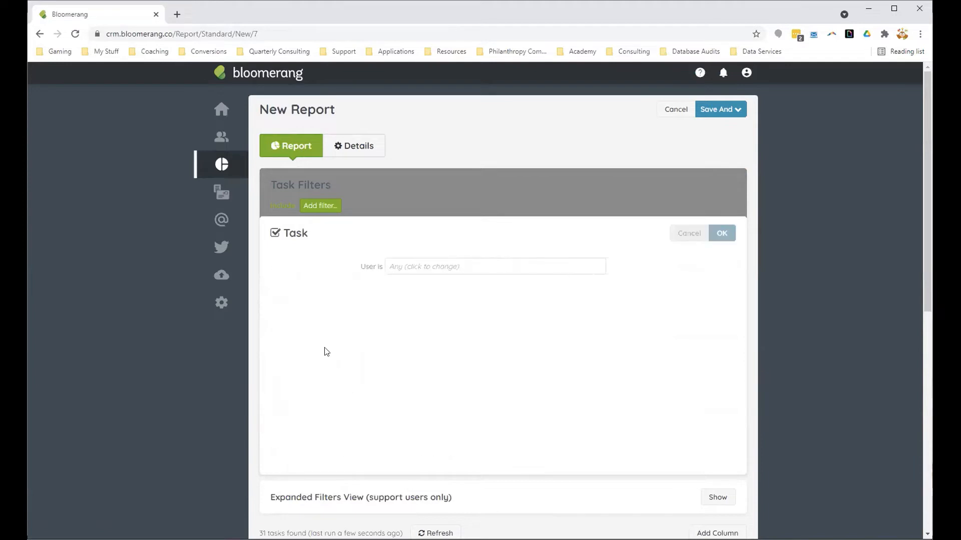
{"action": "left_click", "coordinate": [327, 266]}
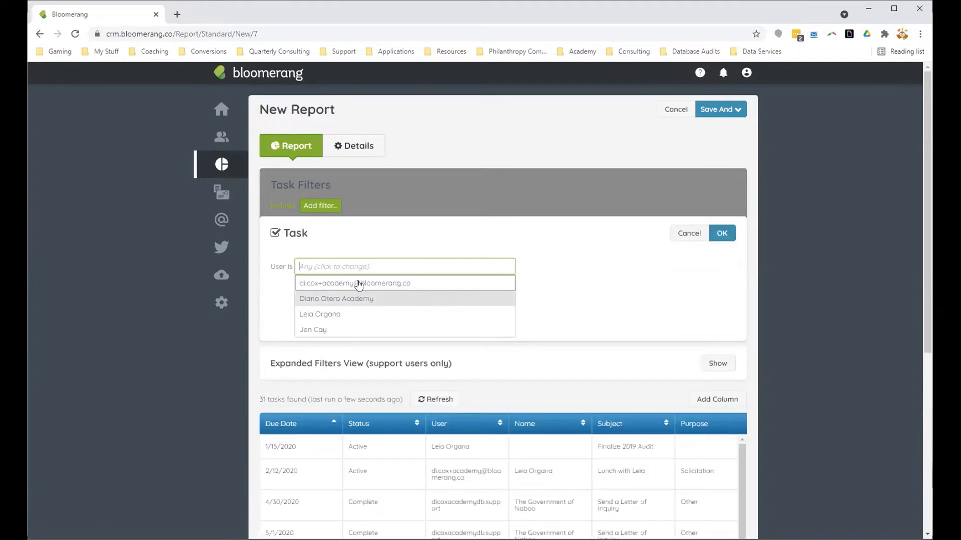
{"action": "left_click", "coordinate": [335, 284]}
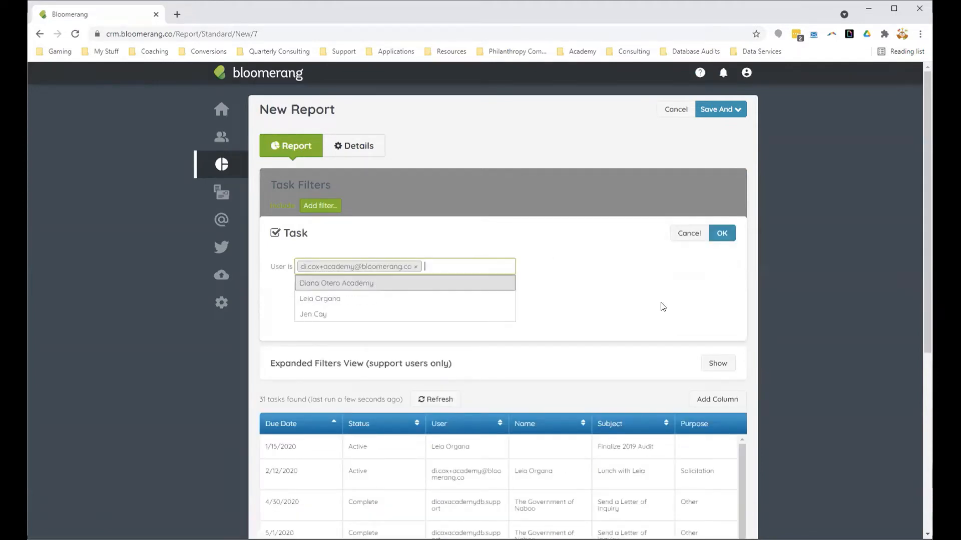
{"action": "left_click", "coordinate": [722, 234]}
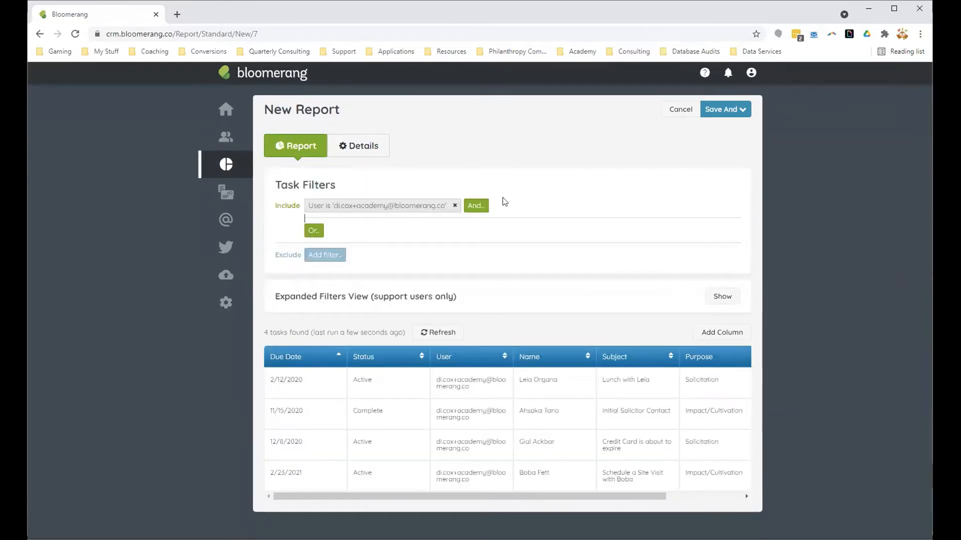
Step: Add a second include condition so that the Due Date falls during This month
{"action": "left_click", "coordinate": [479, 207]}
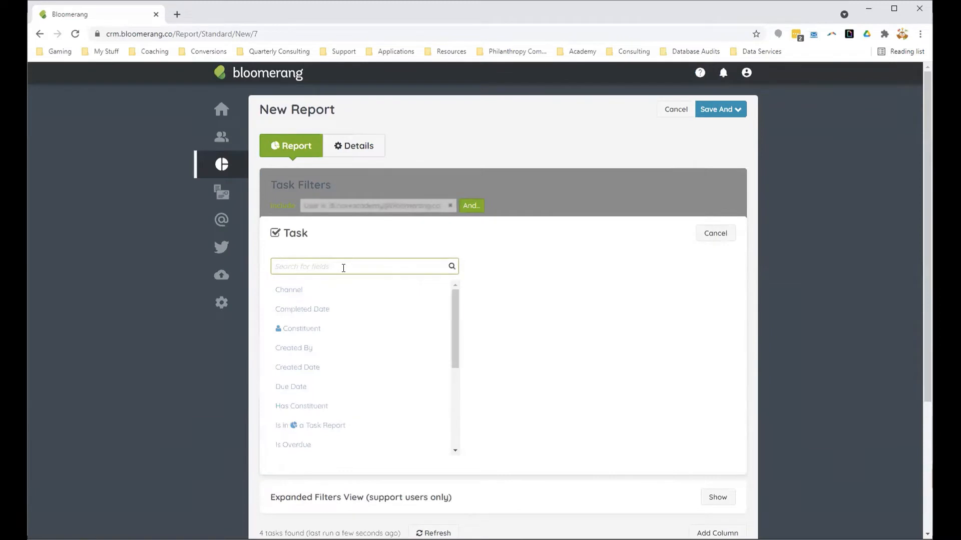
{"action": "type", "text": "date"}
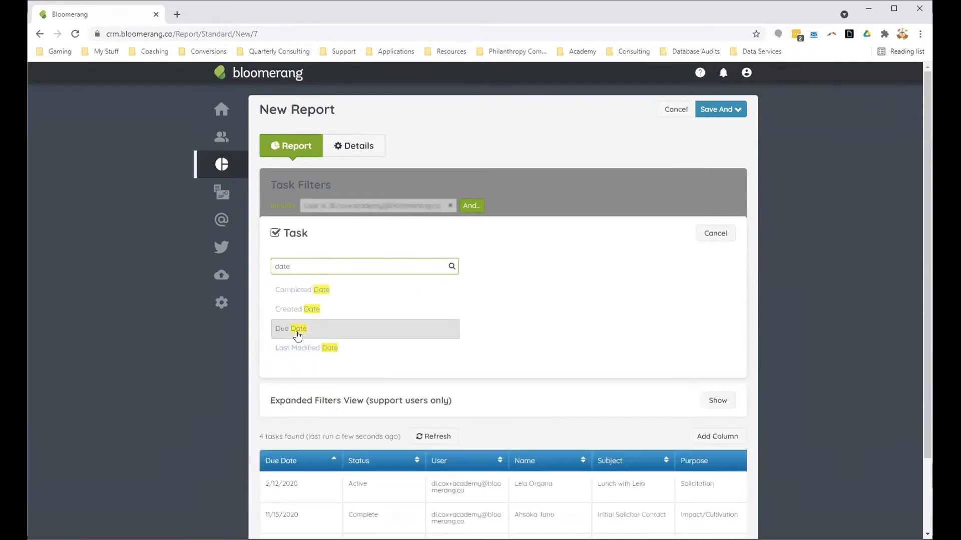
{"action": "left_click", "coordinate": [294, 335]}
{"action": "left_click", "coordinate": [368, 267]}
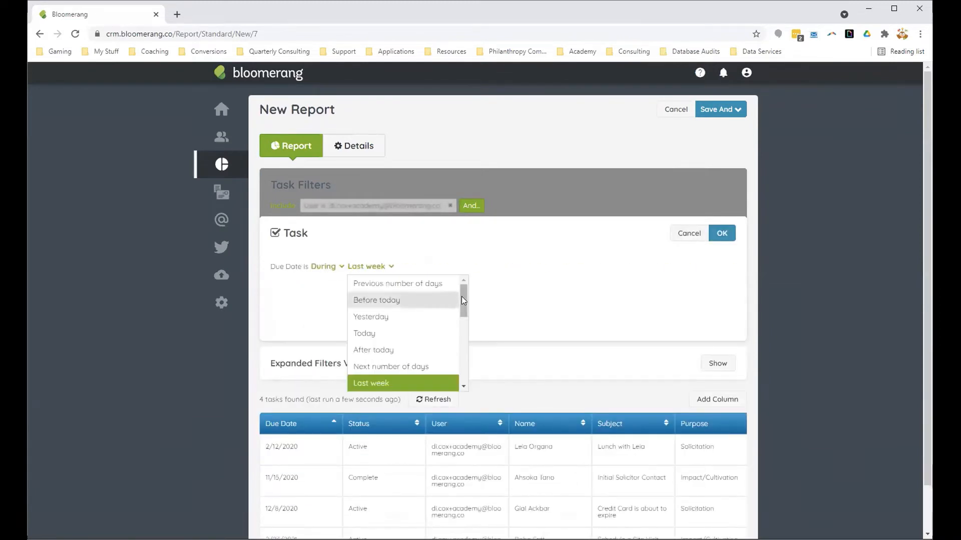
{"action": "left_click_drag", "start_coordinate": [461, 296], "coordinate": [458, 384]}
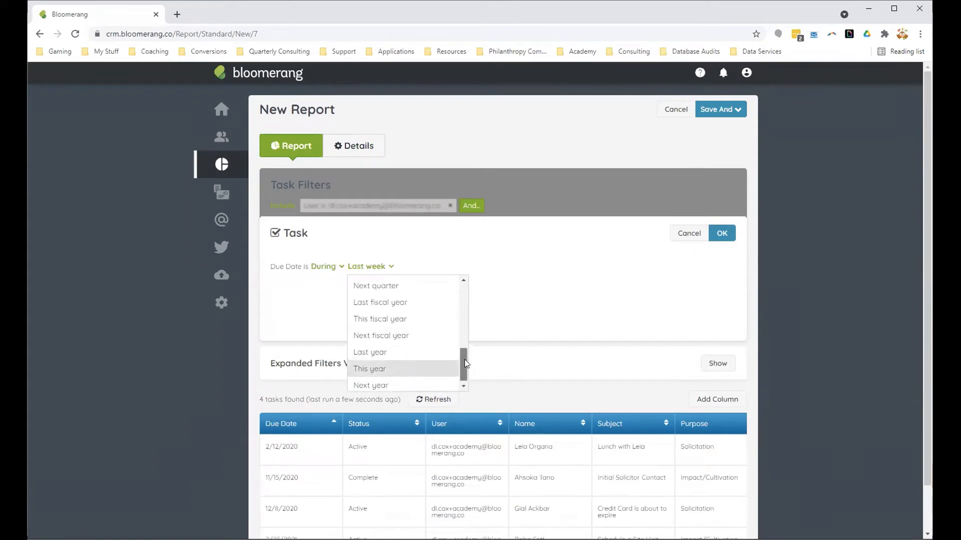
{"action": "scroll", "coordinate": [464, 359], "scroll_direction": "up", "scroll_amount": 1}
{"action": "left_click_drag", "start_coordinate": [464, 359], "coordinate": [467, 343]}
{"action": "left_click", "coordinate": [410, 314]}
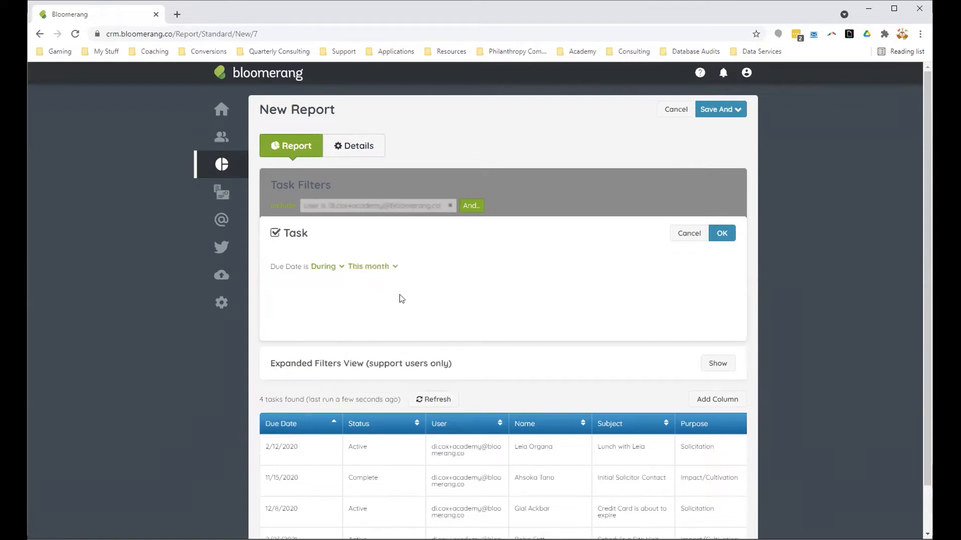
{"action": "left_click", "coordinate": [721, 233]}
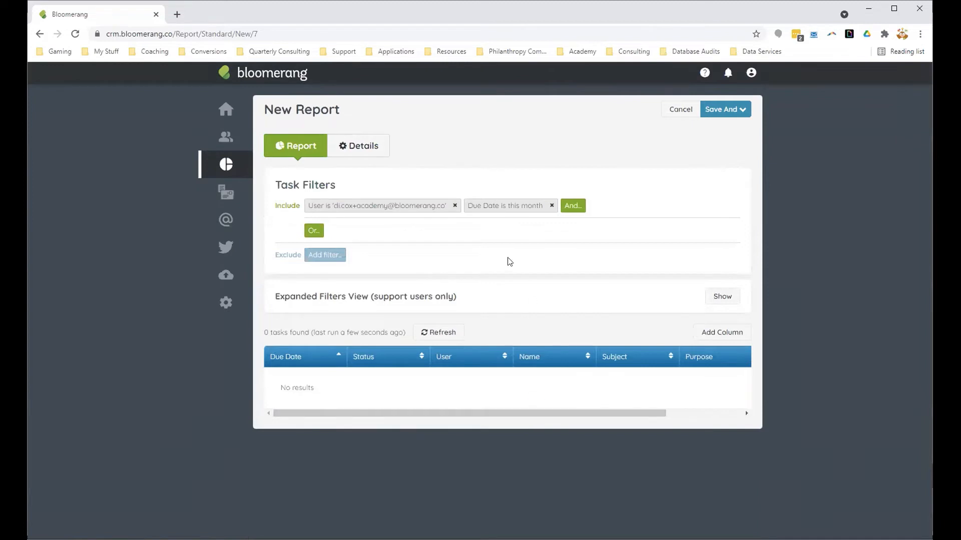
Step: Change the Due Date condition of the task report to Next month
{"action": "left_click", "coordinate": [514, 206]}
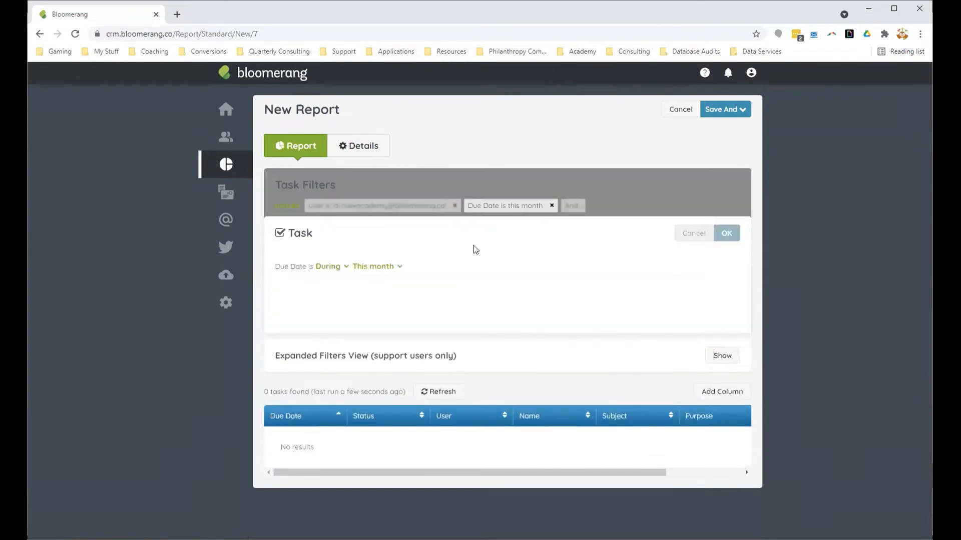
{"action": "left_click", "coordinate": [364, 268]}
{"action": "scroll", "coordinate": [415, 320], "scroll_direction": "down", "scroll_amount": 5}
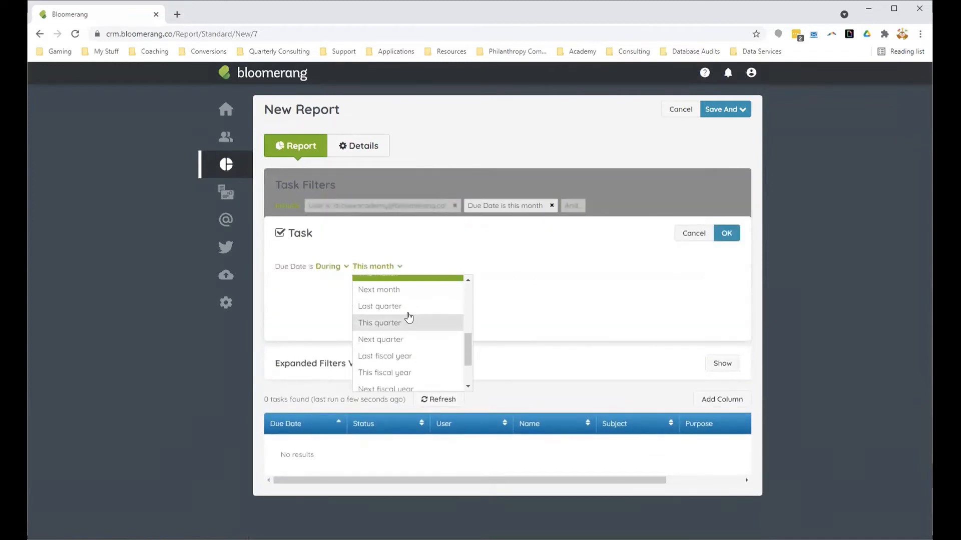
{"action": "left_click", "coordinate": [406, 298]}
{"action": "left_click", "coordinate": [727, 234]}
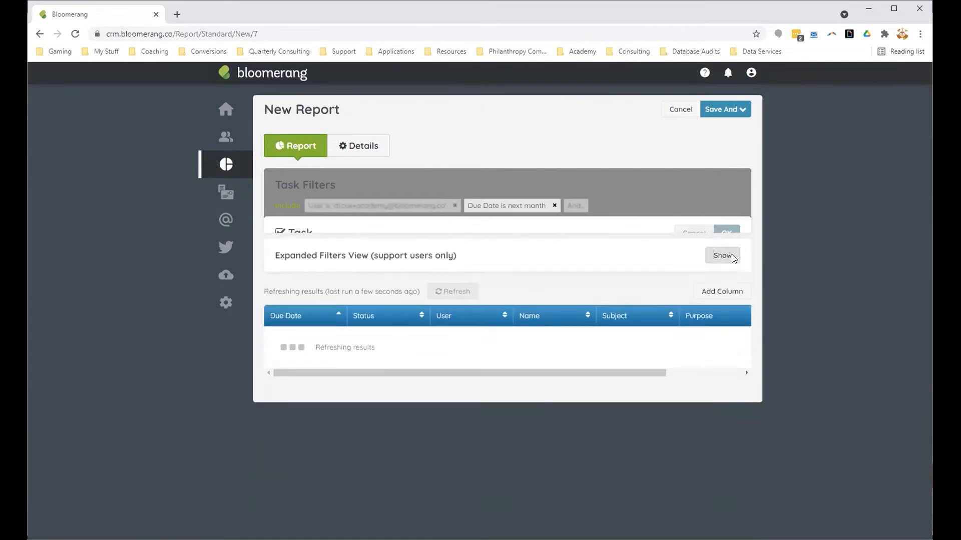
Step: Change the Due Date condition of the task report to Last month
{"action": "left_click", "coordinate": [501, 206]}
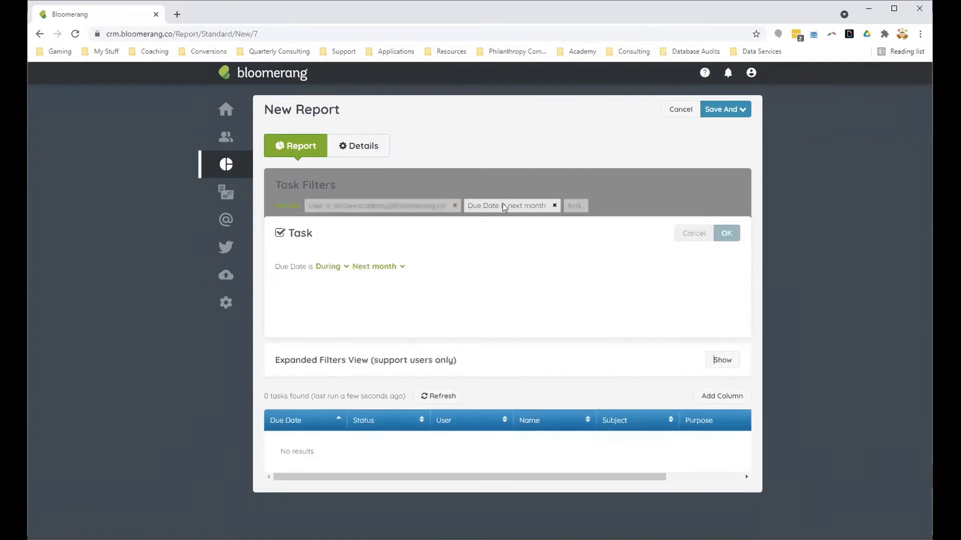
{"action": "left_click", "coordinate": [377, 266]}
{"action": "scroll", "coordinate": [426, 345], "scroll_direction": "down", "scroll_amount": 3}
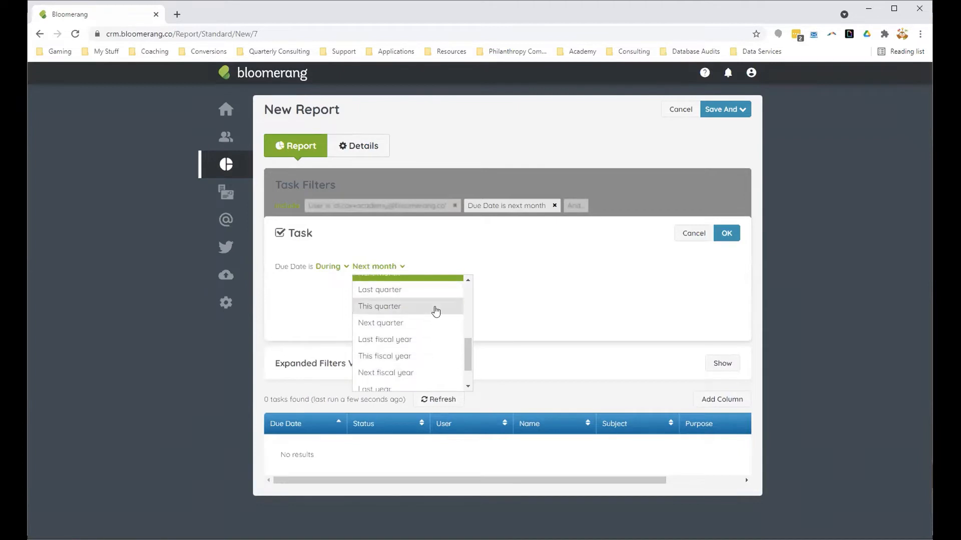
{"action": "scroll", "coordinate": [435, 312], "scroll_direction": "up", "scroll_amount": 2}
{"action": "left_click", "coordinate": [396, 351]}
{"action": "left_click", "coordinate": [727, 233]}
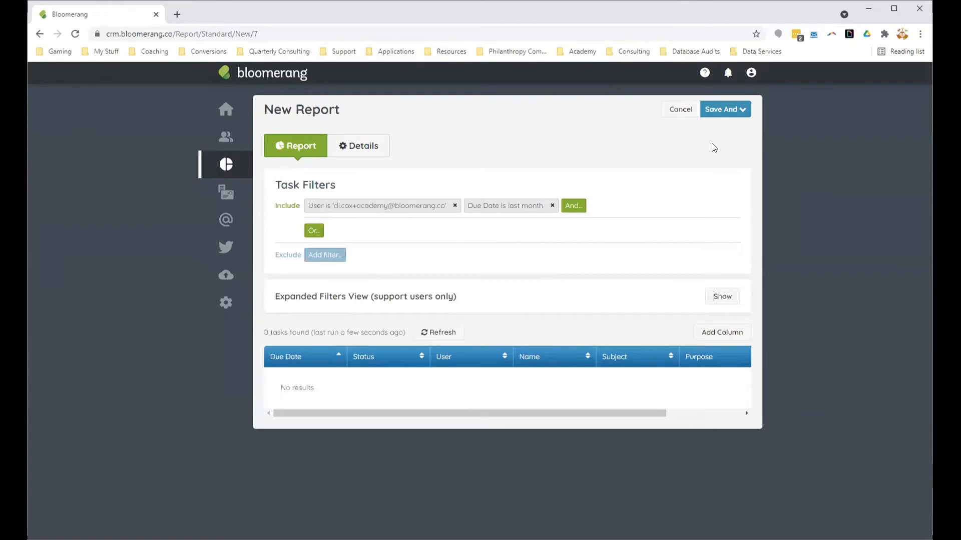
Step: Choose to save and schedule the report, naming it with the owner's first name in possessive form followed by "To Do"
{"action": "left_click", "coordinate": [730, 111]}
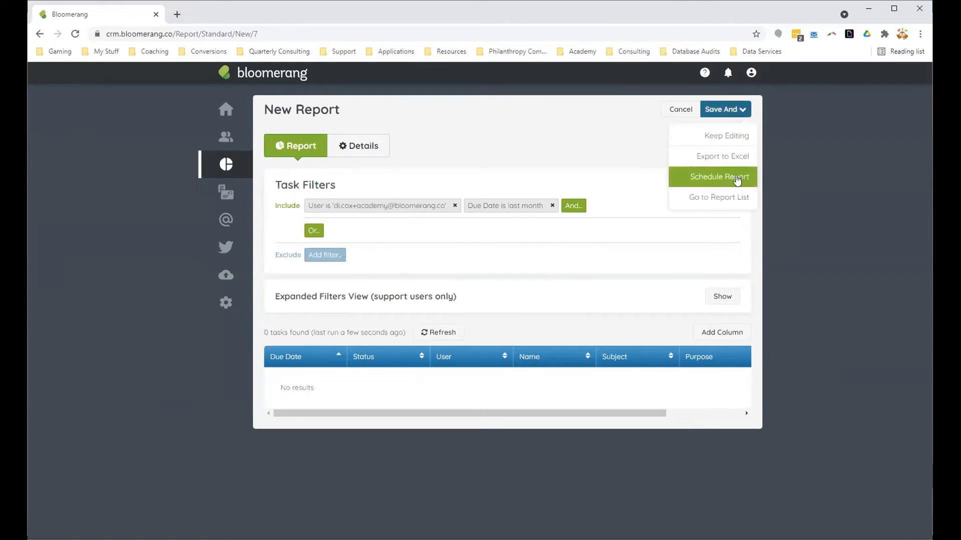
{"action": "left_click", "coordinate": [734, 185]}
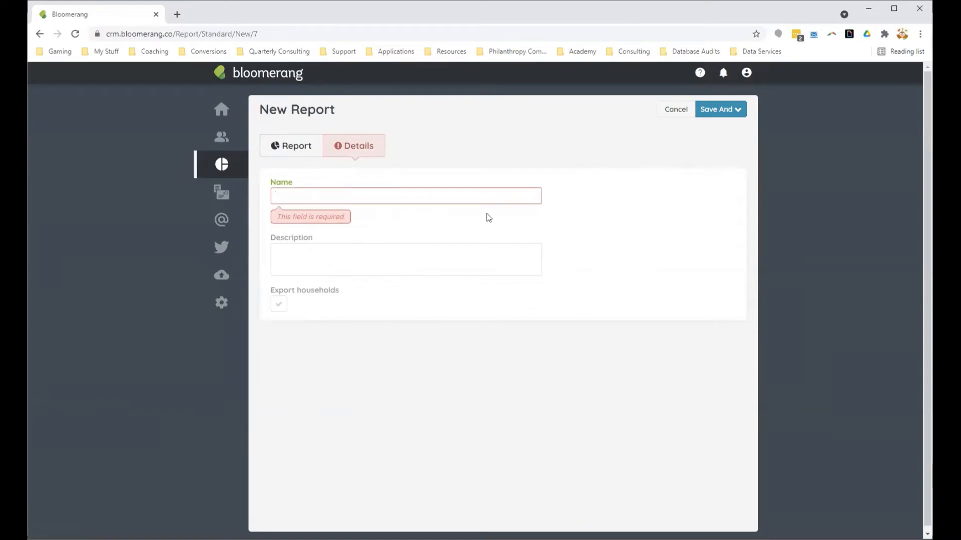
{"action": "type", "text": "Di's To "}
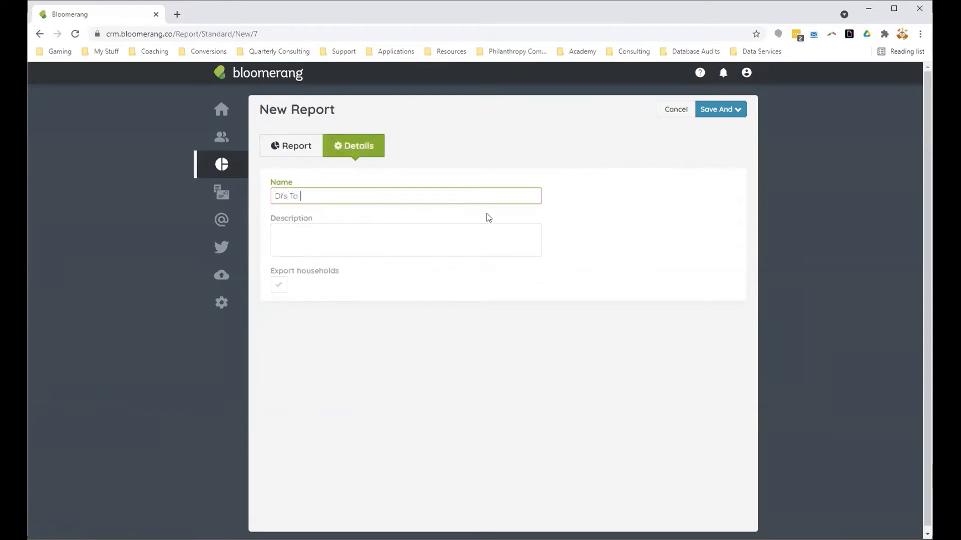
{"action": "type", "text": "Do"}
{"action": "left_click", "coordinate": [739, 109]}
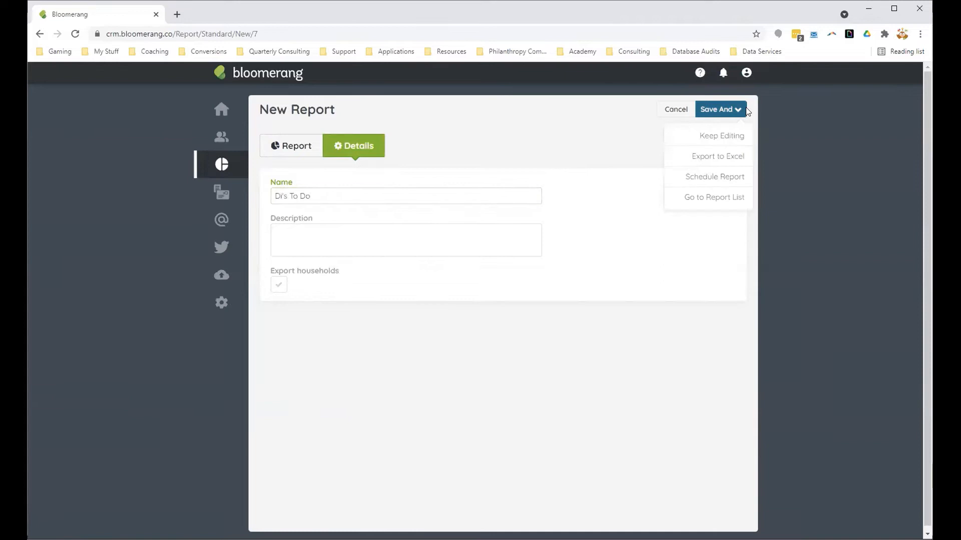
{"action": "left_click", "coordinate": [715, 178]}
Step: Set the report schedule to Monthly on the 1st at 8:00 AM
{"action": "left_click", "coordinate": [405, 183]}
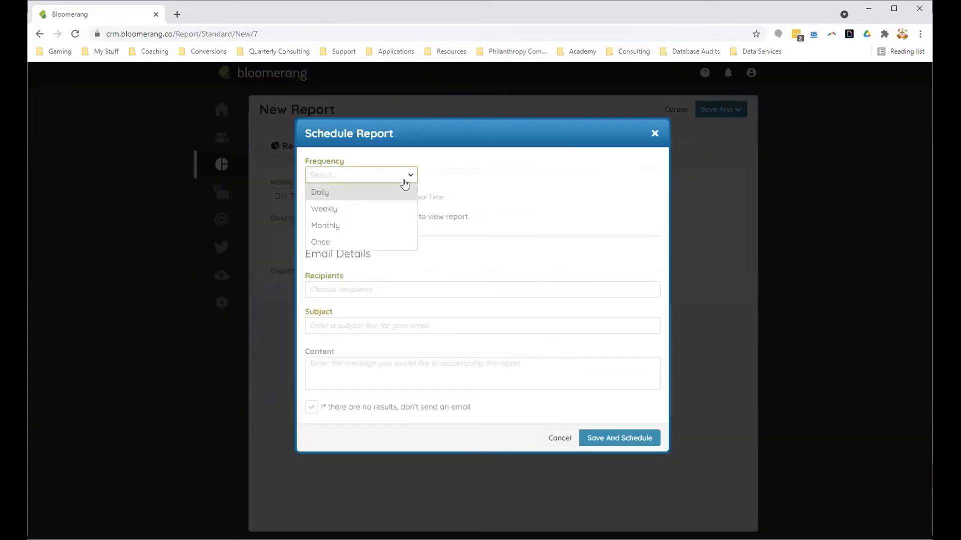
{"action": "left_click", "coordinate": [395, 225]}
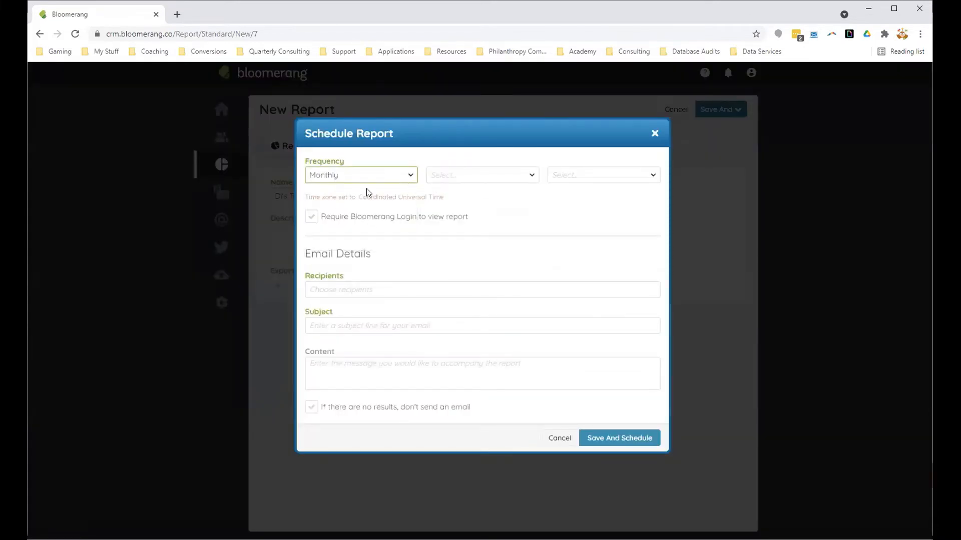
{"action": "left_click", "coordinate": [440, 176]}
{"action": "left_click", "coordinate": [453, 194]}
{"action": "left_click", "coordinate": [594, 178]}
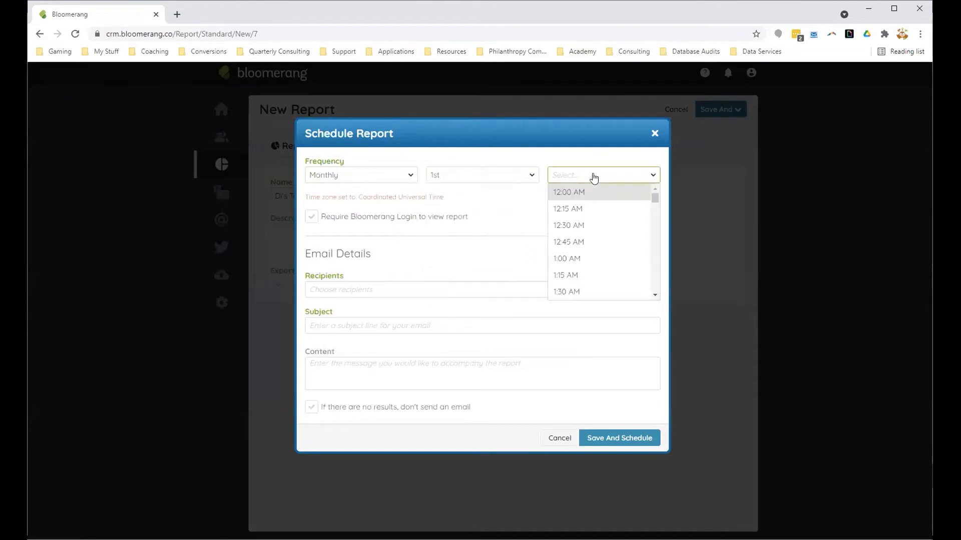
{"action": "scroll", "coordinate": [605, 267], "scroll_direction": "down", "scroll_amount": 4}
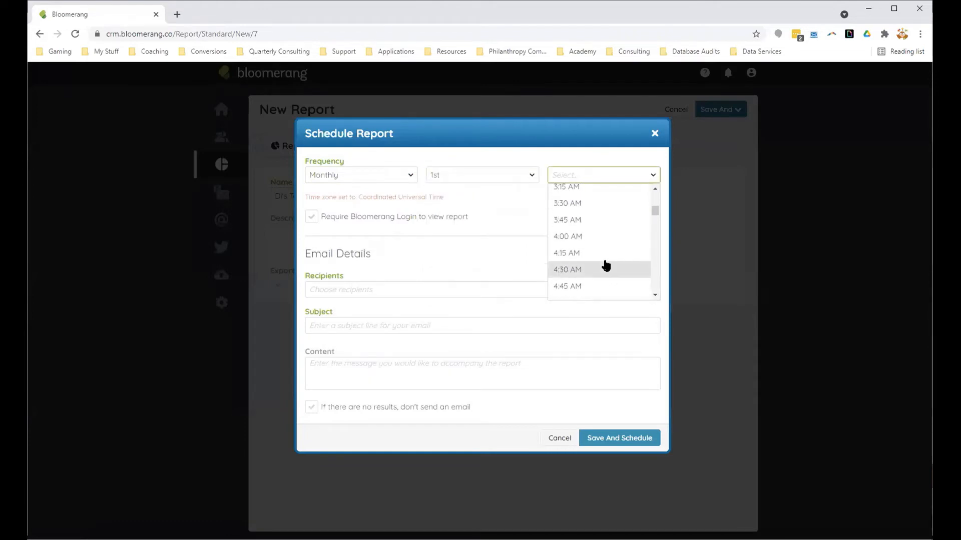
{"action": "scroll", "coordinate": [604, 266], "scroll_direction": "down", "scroll_amount": 5}
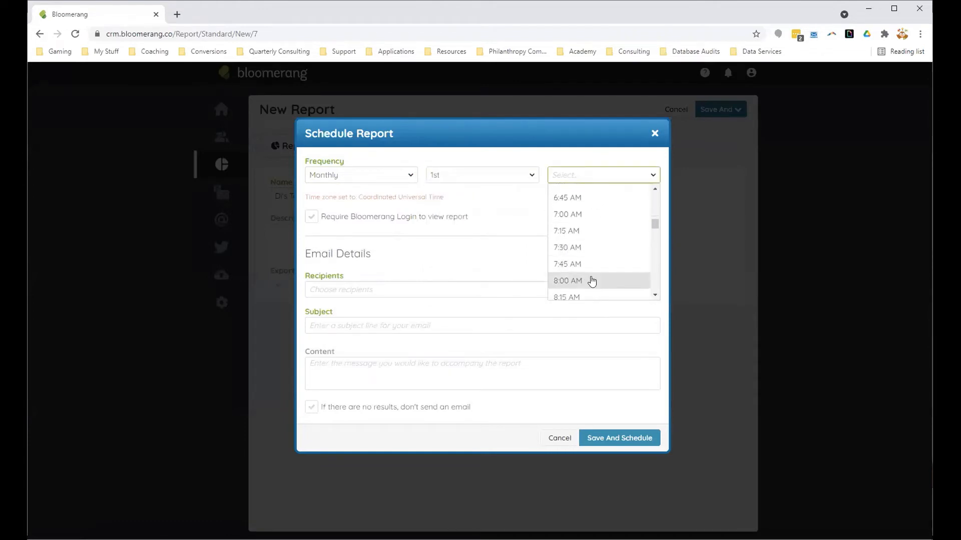
{"action": "left_click", "coordinate": [592, 281]}
Step: Choose the academy account's e-mail as recipient of the scheduled report and enter the subject "Tasks Due This Month"
{"action": "left_click", "coordinate": [369, 290]}
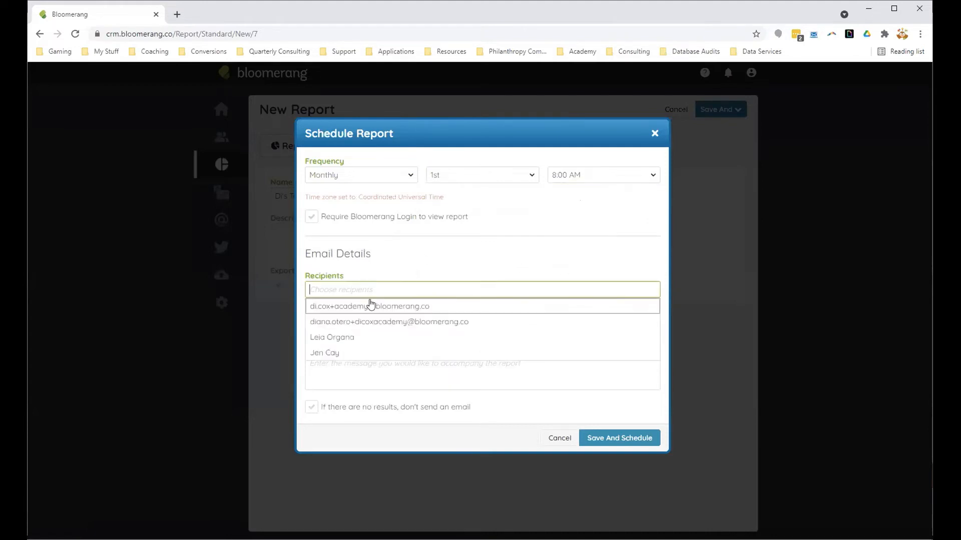
{"action": "left_click", "coordinate": [370, 305]}
{"action": "left_click", "coordinate": [527, 257]}
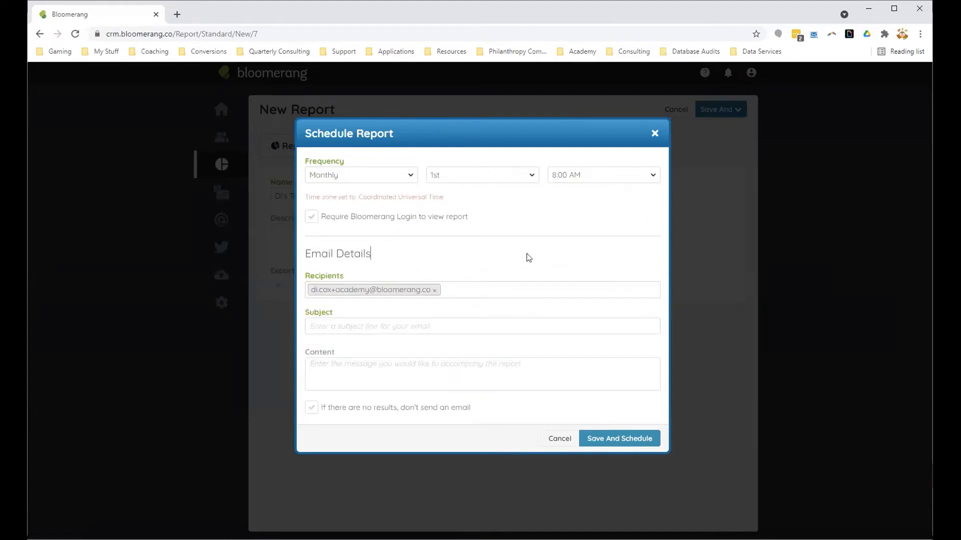
{"action": "left_click", "coordinate": [354, 326]}
{"action": "type", "text": "Tasks"}
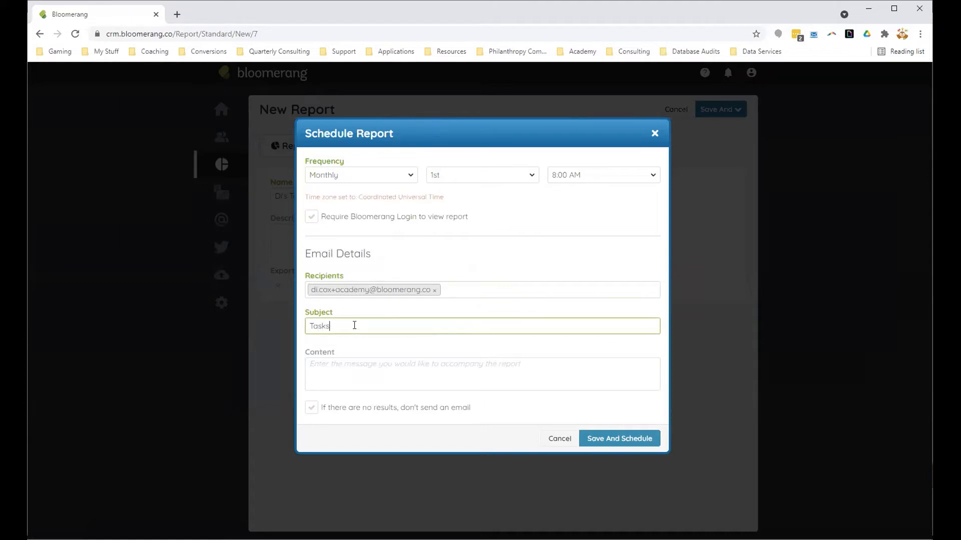
{"action": "type", "text": " Due This Month"}
{"action": "left_click", "coordinate": [369, 360]}
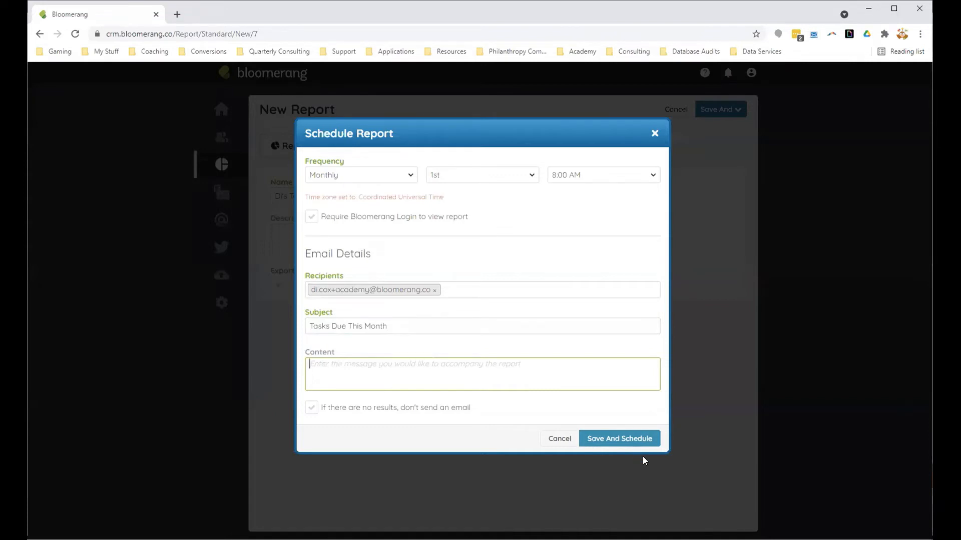
Step: Cancel the report scheduling and discard the unsaved task report
{"action": "left_click", "coordinate": [557, 439]}
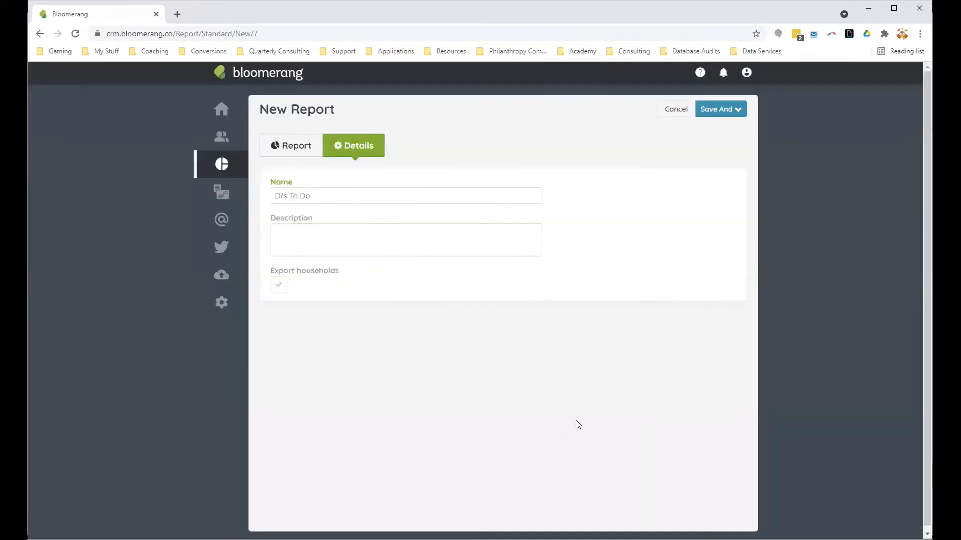
{"action": "left_click", "coordinate": [668, 113]}
{"action": "left_click", "coordinate": [525, 95]}
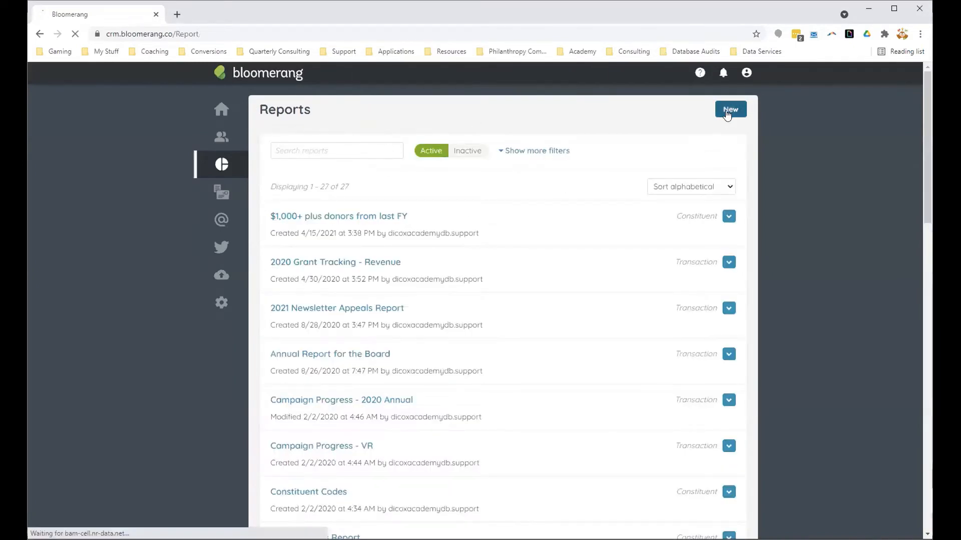
Step: Start a new report from scratch that lists notes
{"action": "left_click", "coordinate": [727, 110]}
{"action": "left_click", "coordinate": [444, 170]}
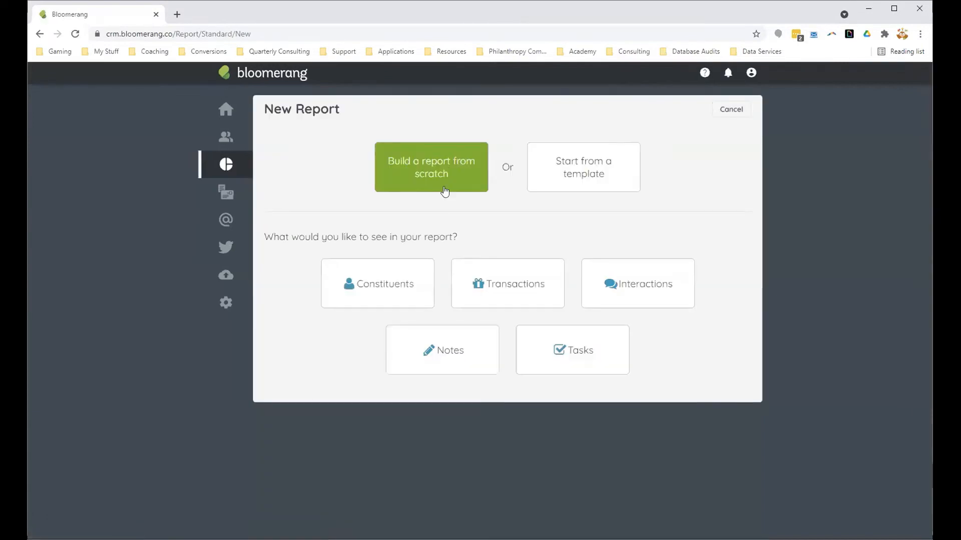
{"action": "left_click", "coordinate": [443, 350]}
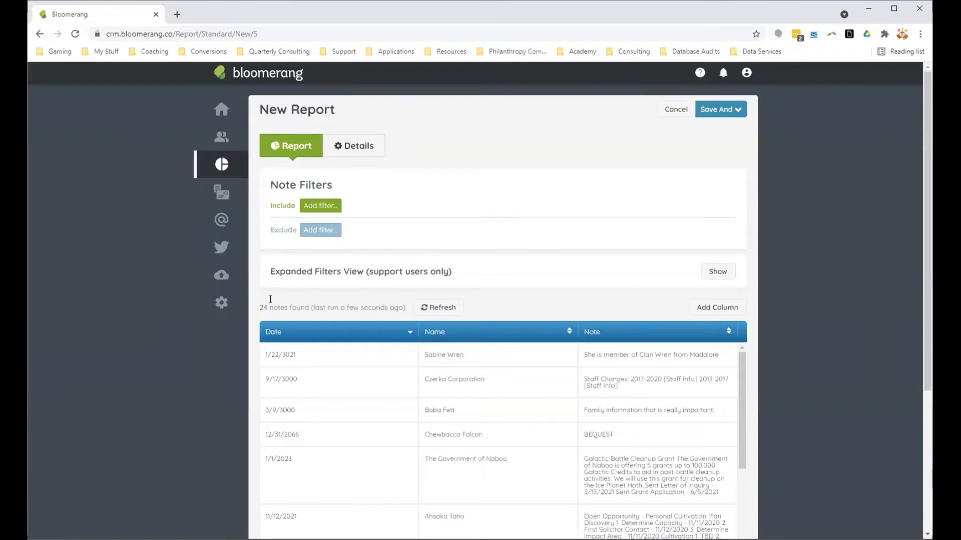
Step: Add an include filter limiting the notes to Grant Status Pending, Awarded or Partially Awarded
{"action": "left_click", "coordinate": [317, 207]}
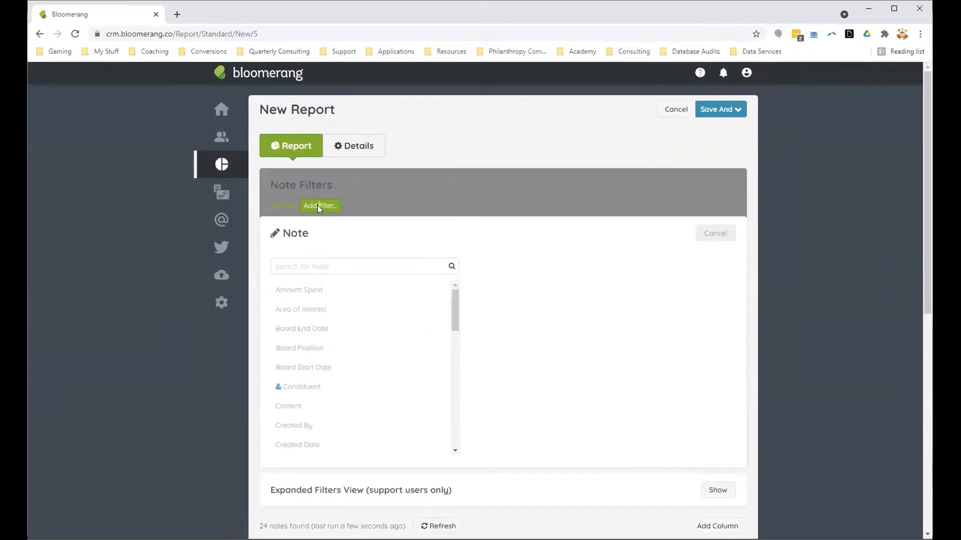
{"action": "left_click_drag", "start_coordinate": [452, 322], "coordinate": [451, 366]}
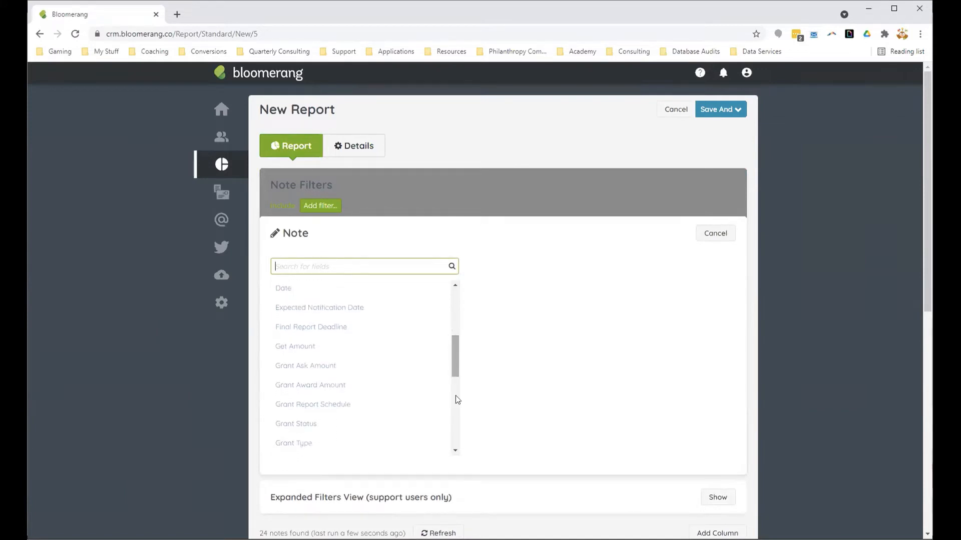
{"action": "left_click", "coordinate": [343, 426]}
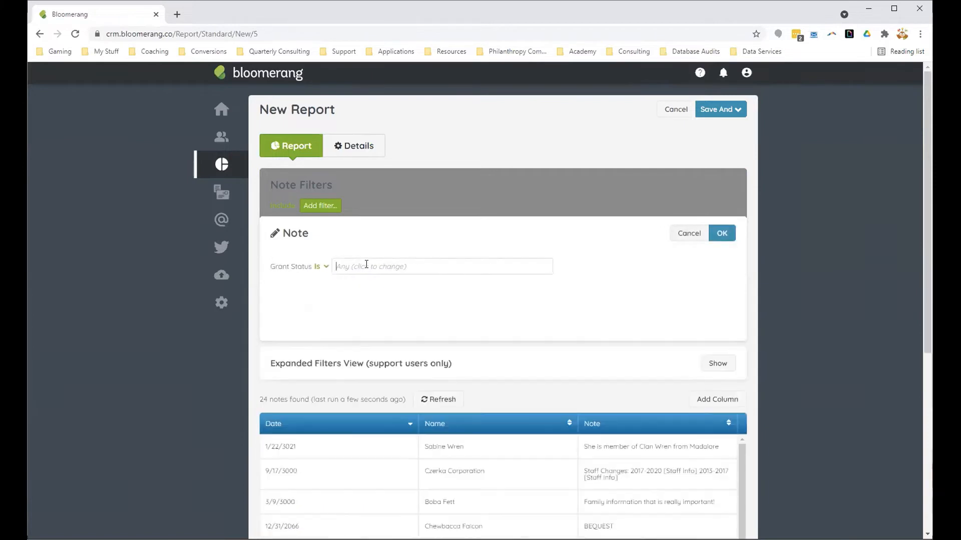
{"action": "left_click", "coordinate": [369, 266]}
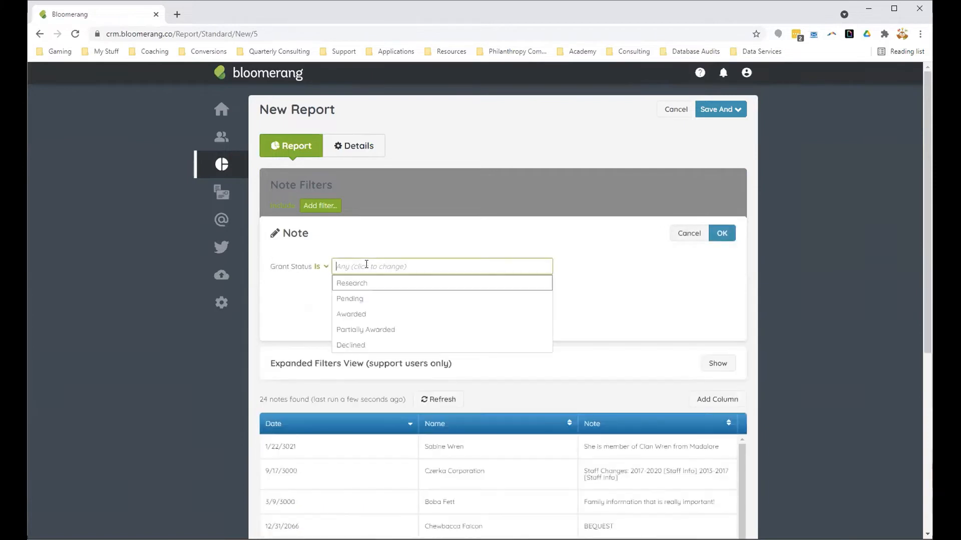
{"action": "left_click", "coordinate": [372, 299]}
{"action": "left_click", "coordinate": [371, 299]}
{"action": "left_click", "coordinate": [379, 299]}
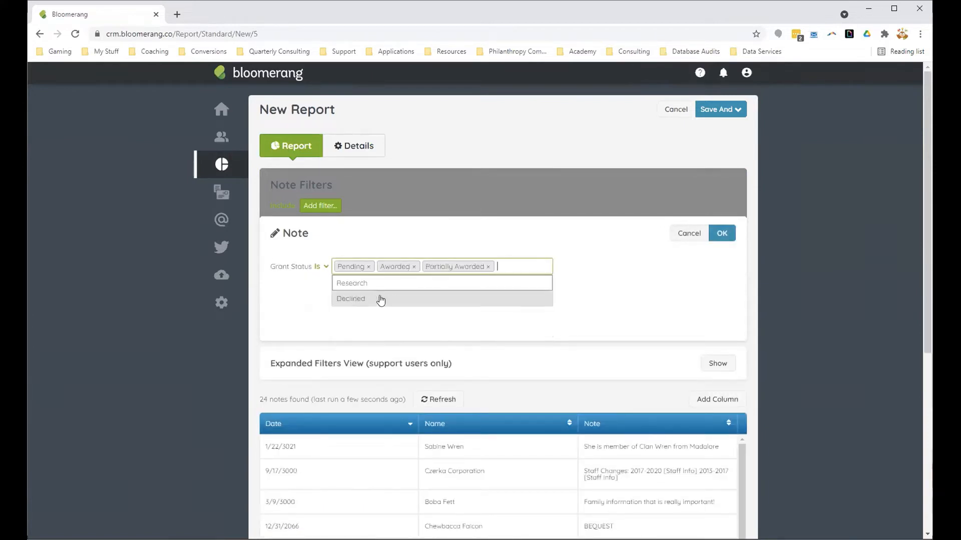
{"action": "left_click", "coordinate": [721, 233]}
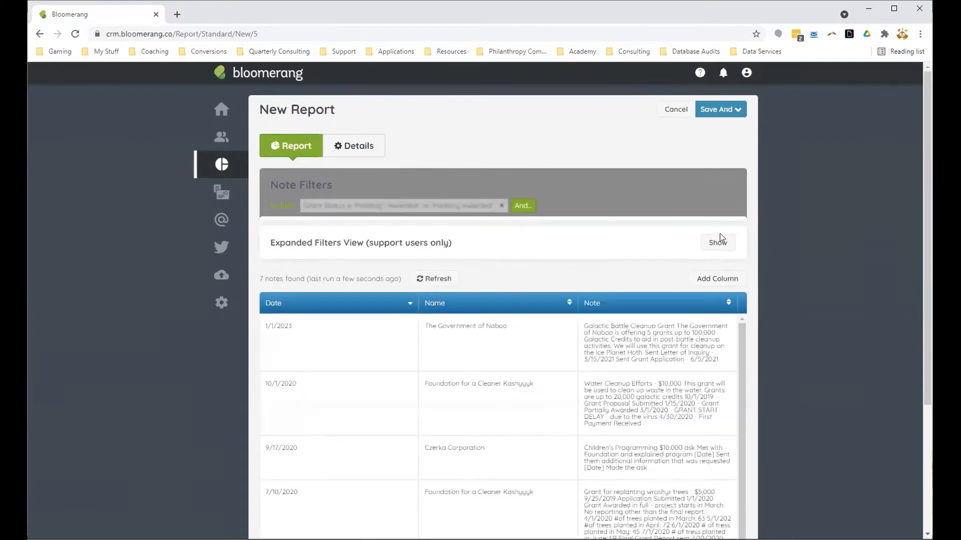
Step: Review the dates, constituents and contents of the filtered grant notes, and check the report's options for saving and scheduling
{"action": "scroll", "coordinate": [821, 367], "scroll_direction": "down", "scroll_amount": 4}
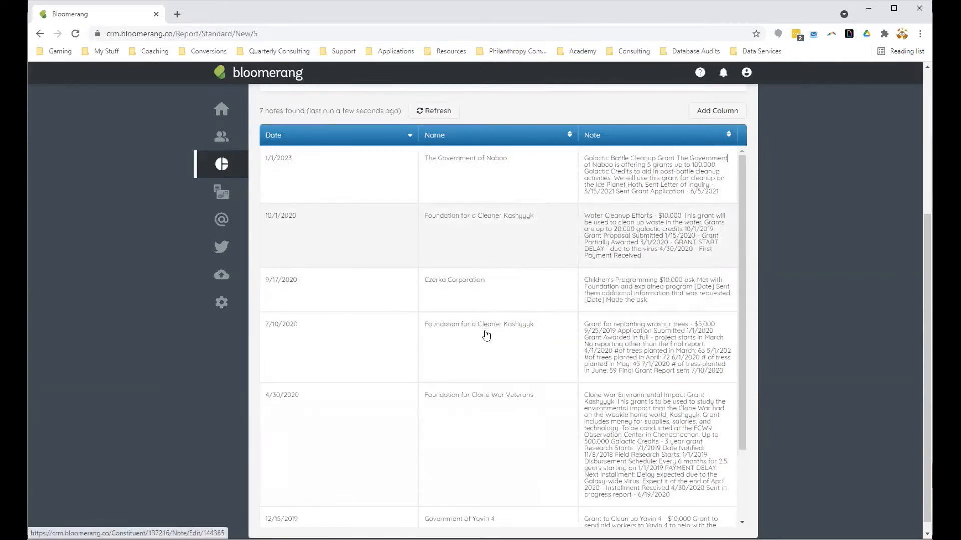
{"action": "scroll", "coordinate": [474, 490], "scroll_direction": "down", "scroll_amount": 2}
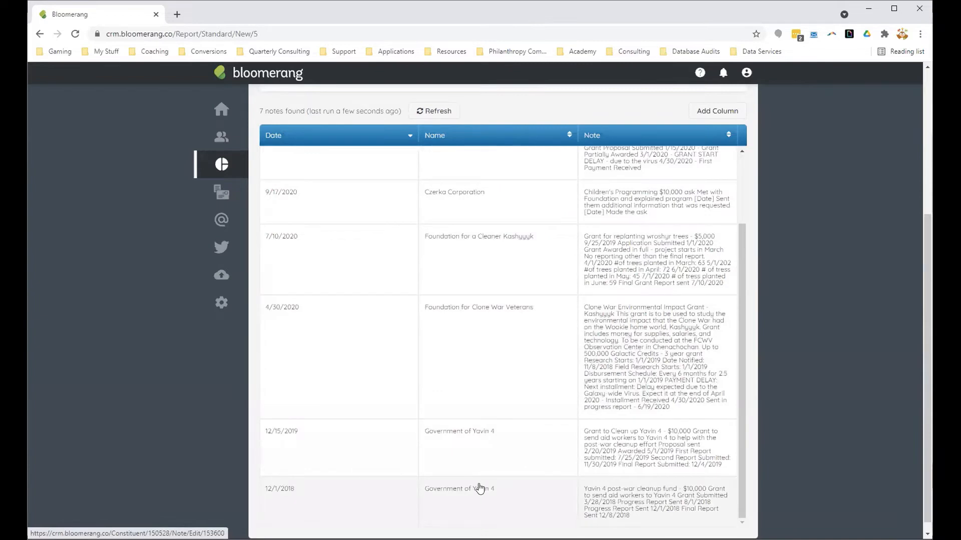
{"action": "scroll", "coordinate": [479, 489], "scroll_direction": "up", "scroll_amount": 6}
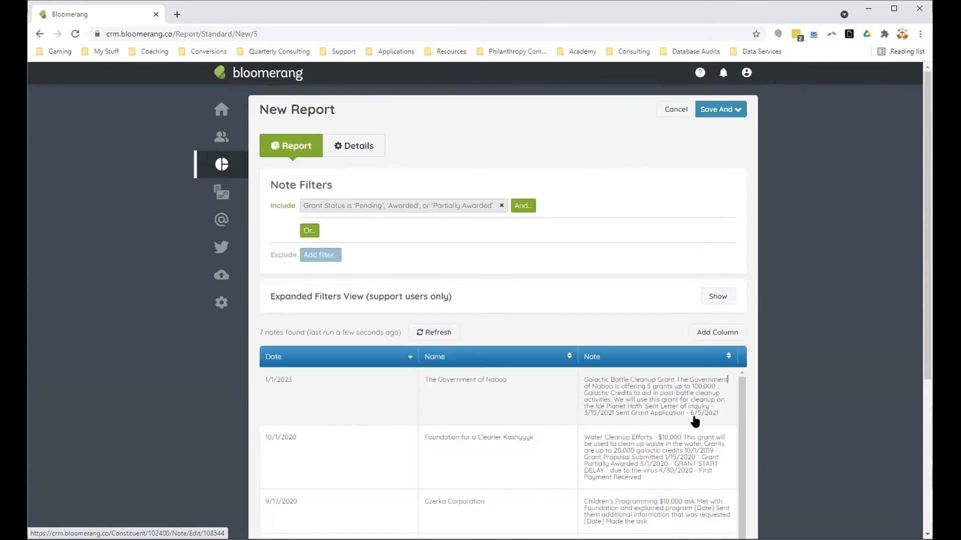
{"action": "scroll", "coordinate": [695, 422], "scroll_direction": "down", "scroll_amount": 2}
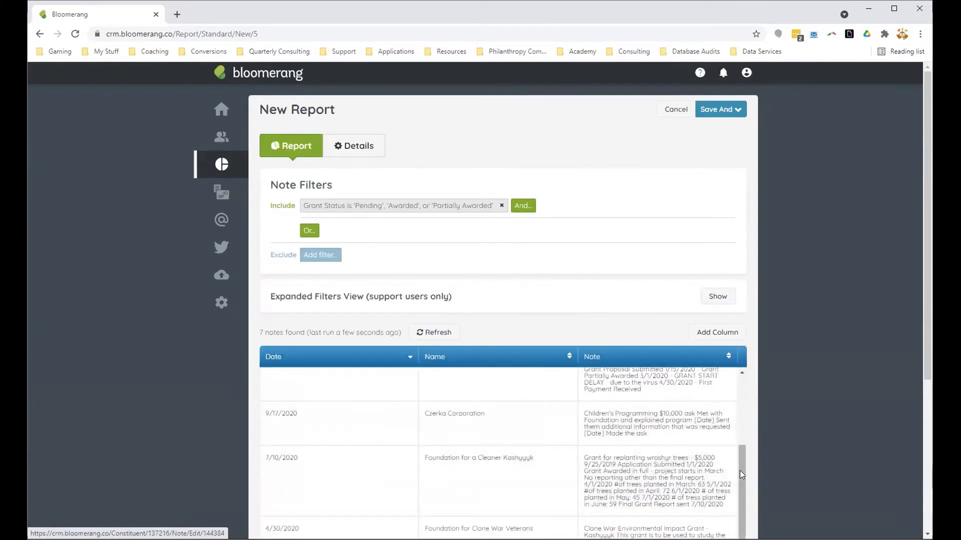
{"action": "left_click_drag", "start_coordinate": [739, 471], "coordinate": [736, 401]}
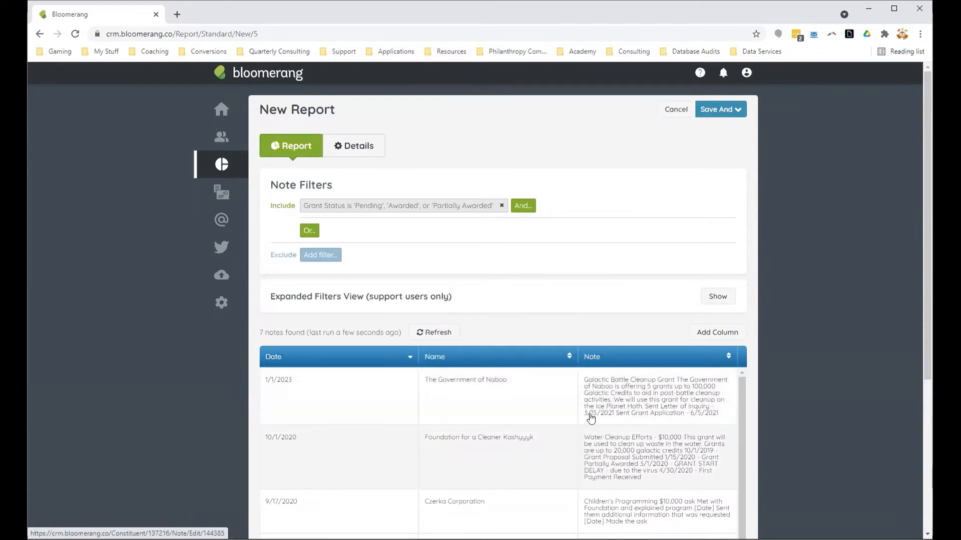
{"action": "scroll", "coordinate": [738, 465], "scroll_direction": "down", "scroll_amount": 1}
{"action": "scroll", "coordinate": [785, 473], "scroll_direction": "down", "scroll_amount": 1}
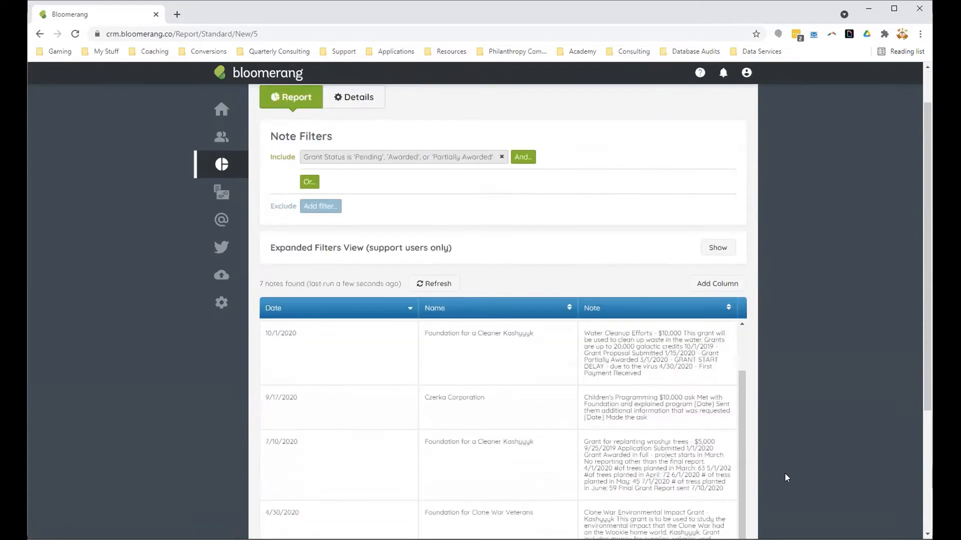
{"action": "scroll", "coordinate": [785, 473], "scroll_direction": "down", "scroll_amount": 4}
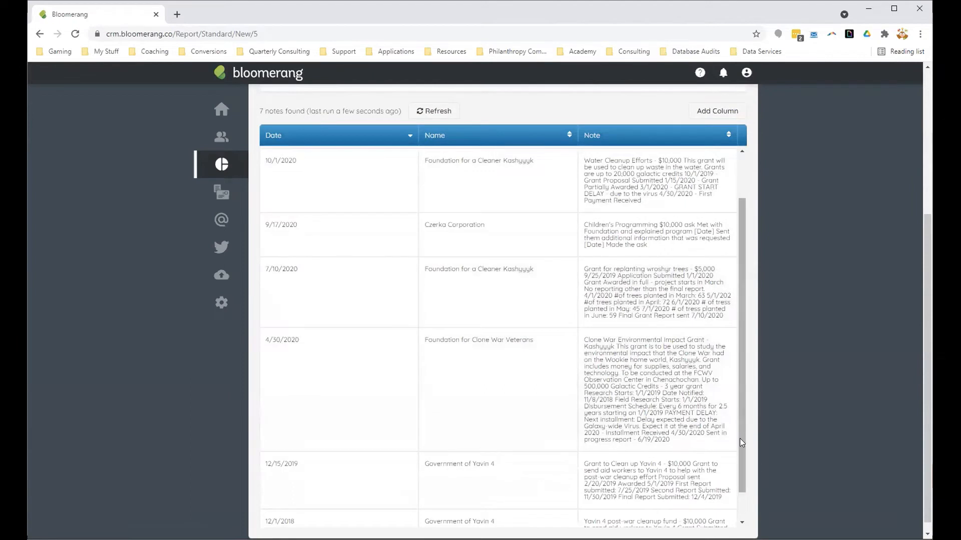
{"action": "scroll", "coordinate": [740, 438], "scroll_direction": "down", "scroll_amount": 1}
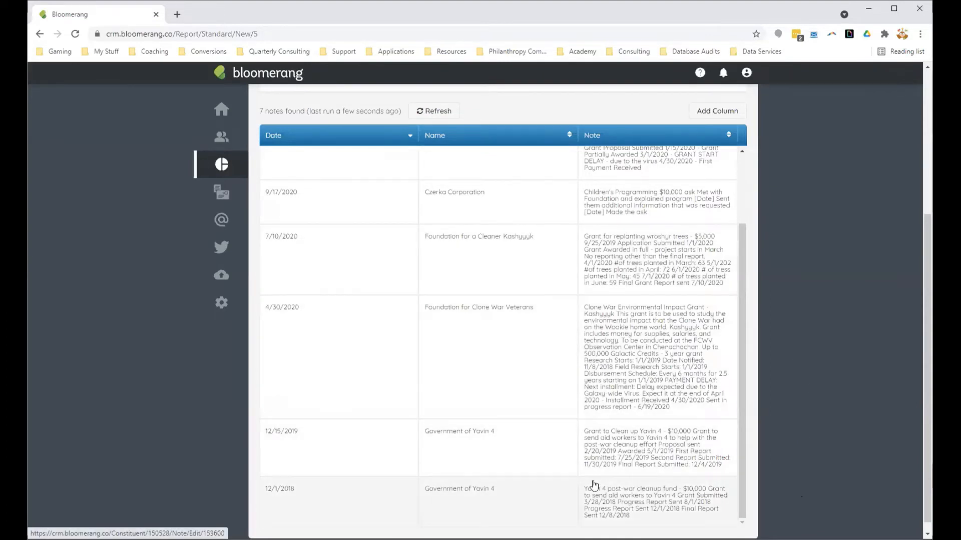
{"action": "scroll", "coordinate": [600, 483], "scroll_direction": "up", "scroll_amount": 3}
{"action": "scroll", "coordinate": [777, 405], "scroll_direction": "up", "scroll_amount": 3}
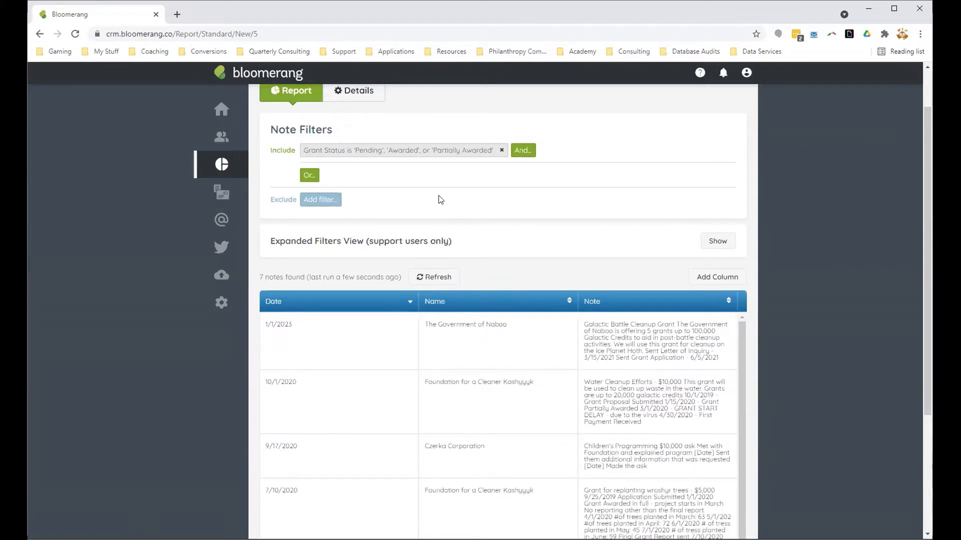
{"action": "scroll", "coordinate": [739, 116], "scroll_direction": "up", "scroll_amount": 1}
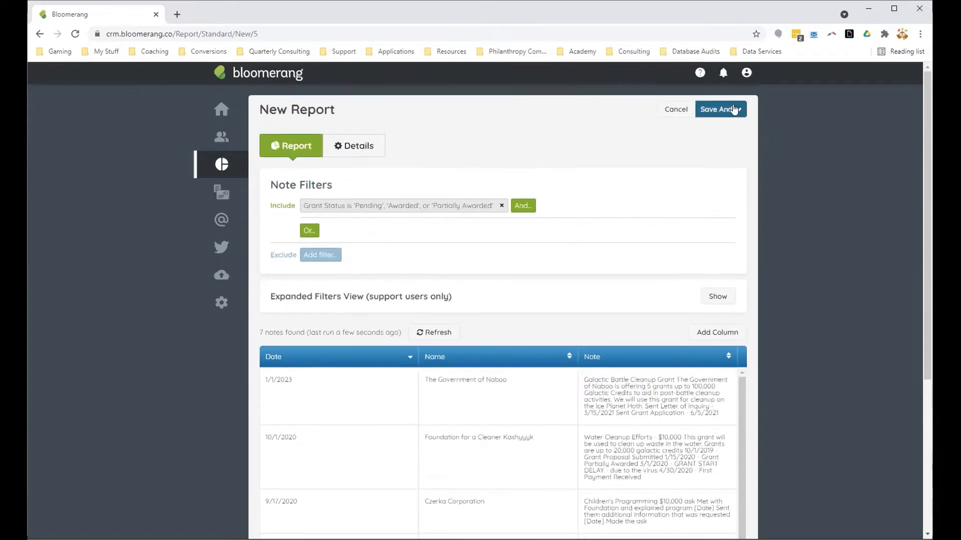
{"action": "left_click", "coordinate": [731, 108]}
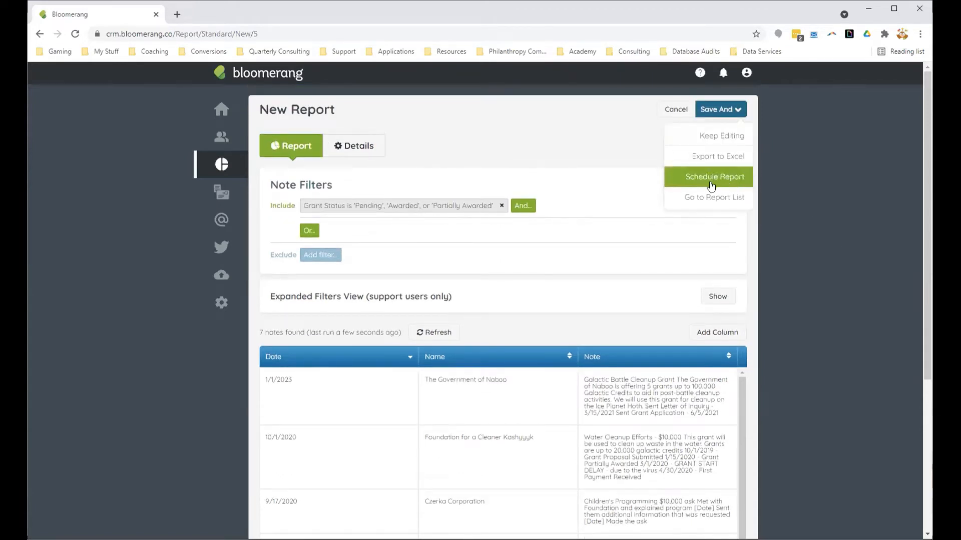
{"action": "left_click", "coordinate": [787, 289]}
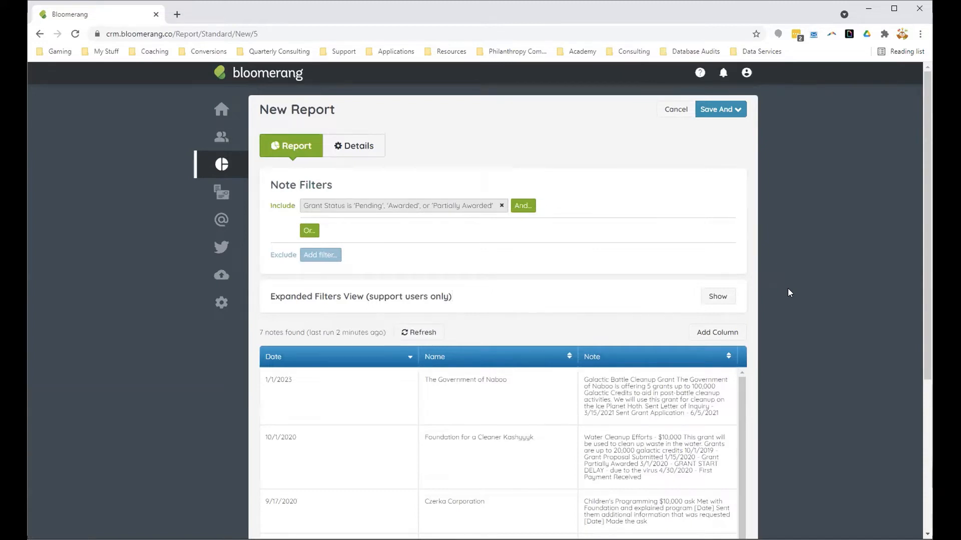
Step: Add the columns Amount Spent, Grant Ask Amount, Grant Award Amount, Grant Status and Grant Type to the notes report
{"action": "left_click", "coordinate": [718, 332]}
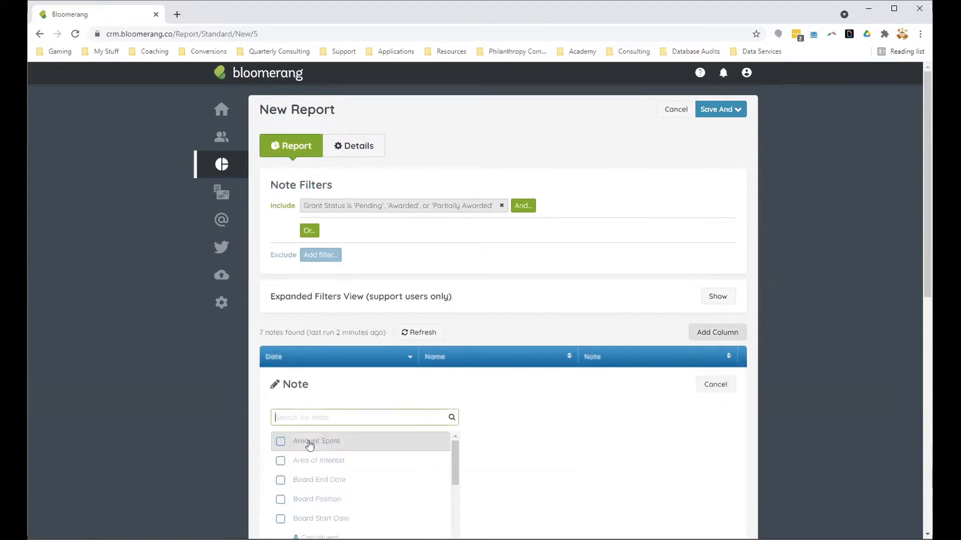
{"action": "left_click", "coordinate": [279, 442]}
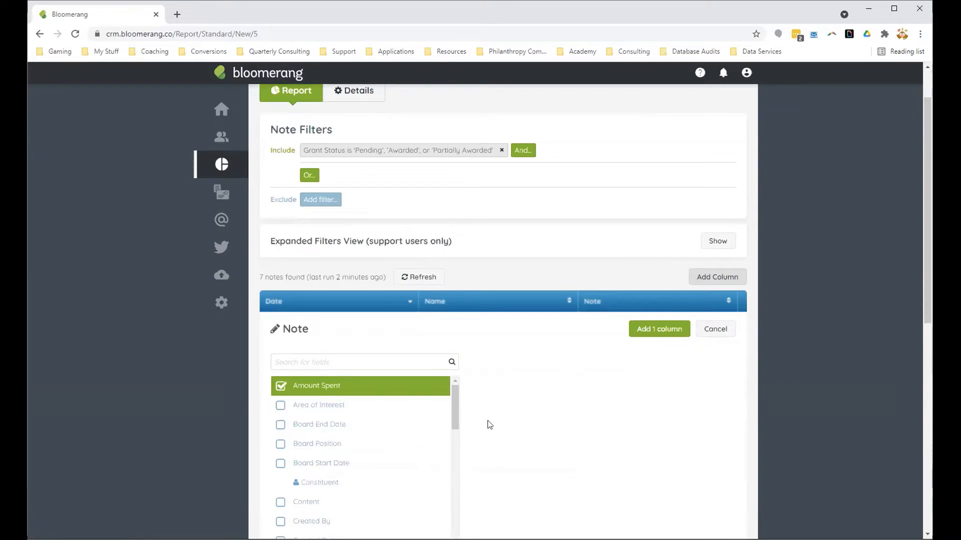
{"action": "scroll", "coordinate": [489, 424], "scroll_direction": "down", "scroll_amount": 1}
{"action": "left_click_drag", "start_coordinate": [456, 365], "coordinate": [454, 419]}
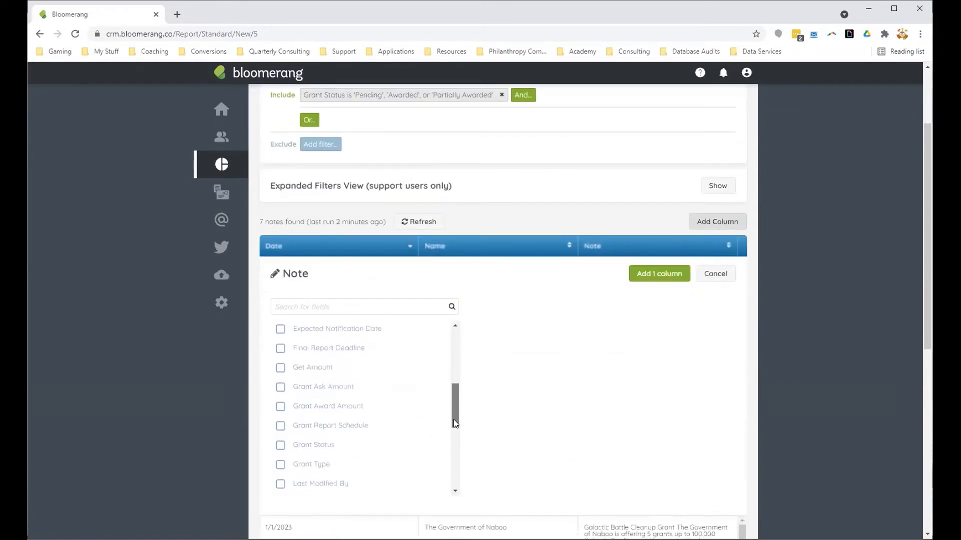
{"action": "left_click", "coordinate": [280, 388]}
{"action": "left_click", "coordinate": [281, 407]}
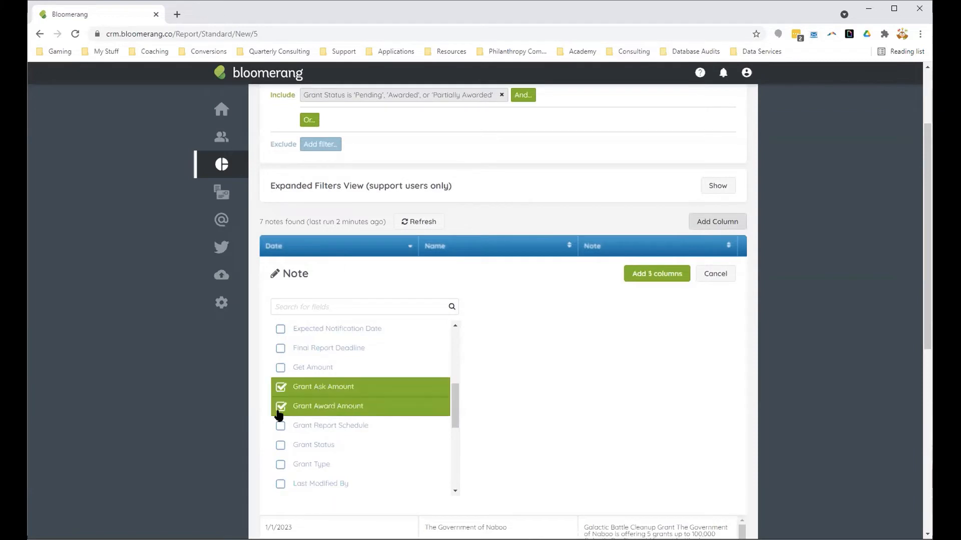
{"action": "left_click", "coordinate": [280, 445]}
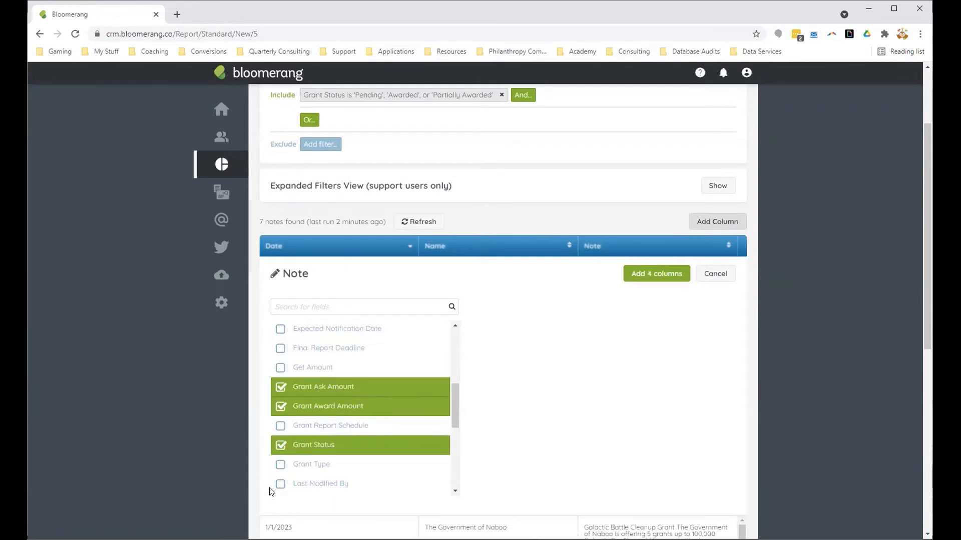
{"action": "left_click", "coordinate": [280, 465]}
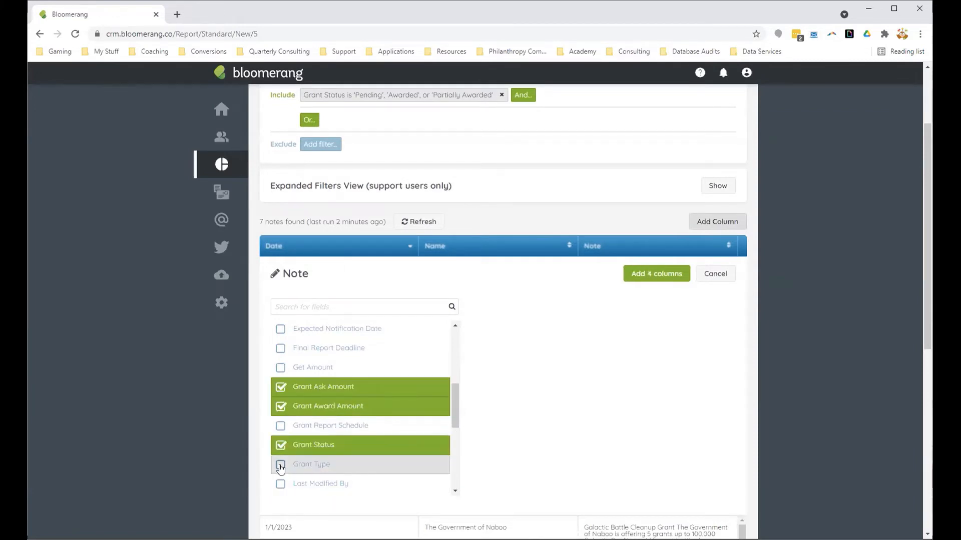
{"action": "left_click", "coordinate": [646, 277]}
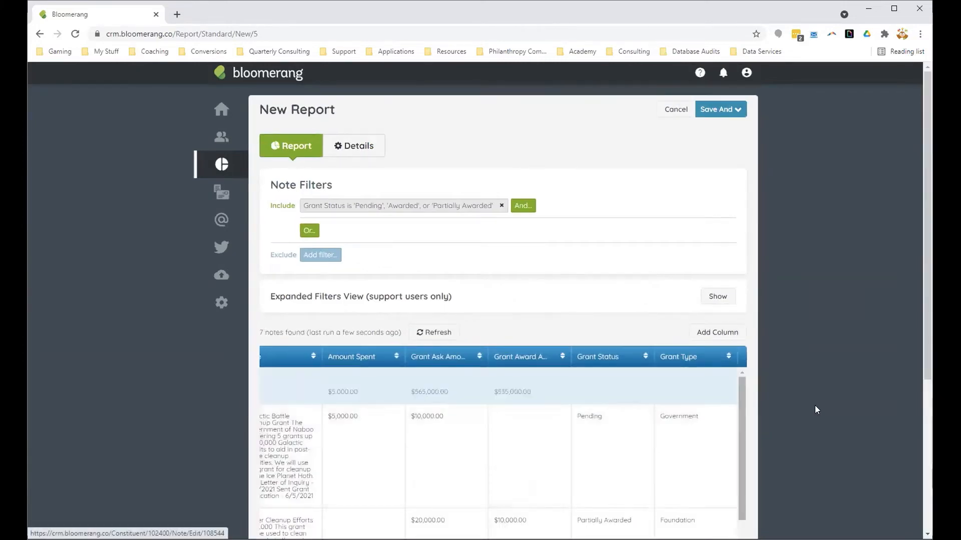
Step: Examine the amounts, status and grant type of each note in the report's added columns
{"action": "scroll", "coordinate": [801, 403], "scroll_direction": "down", "scroll_amount": 5}
{"action": "scroll", "coordinate": [638, 330], "scroll_direction": "down", "scroll_amount": 2}
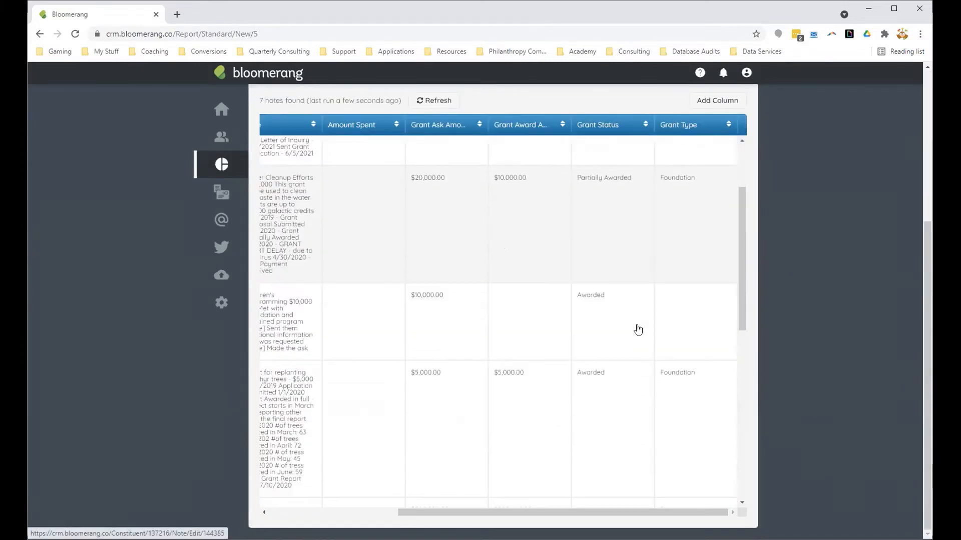
{"action": "scroll", "coordinate": [638, 329], "scroll_direction": "down", "scroll_amount": 8}
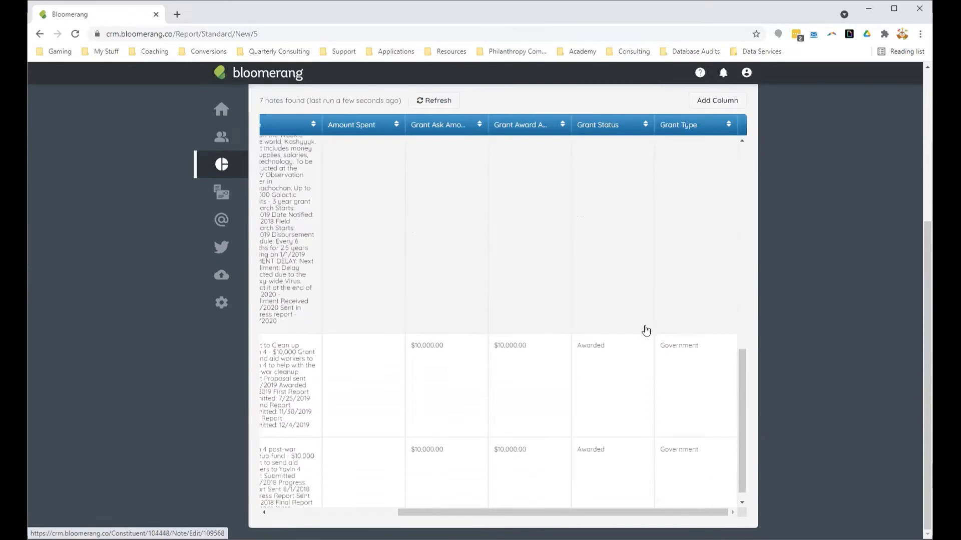
{"action": "scroll", "coordinate": [645, 330], "scroll_direction": "up", "scroll_amount": 5}
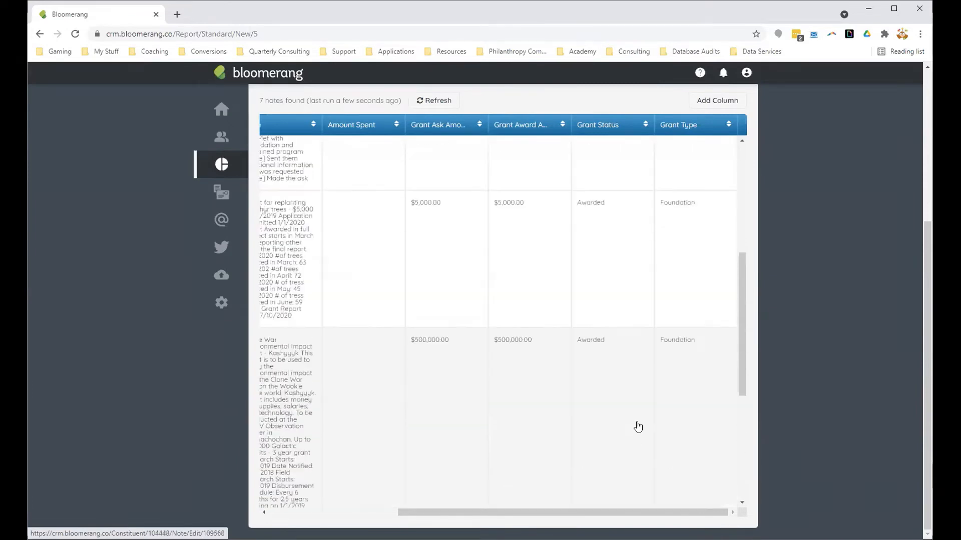
{"action": "scroll", "coordinate": [637, 427], "scroll_direction": "up", "scroll_amount": 6}
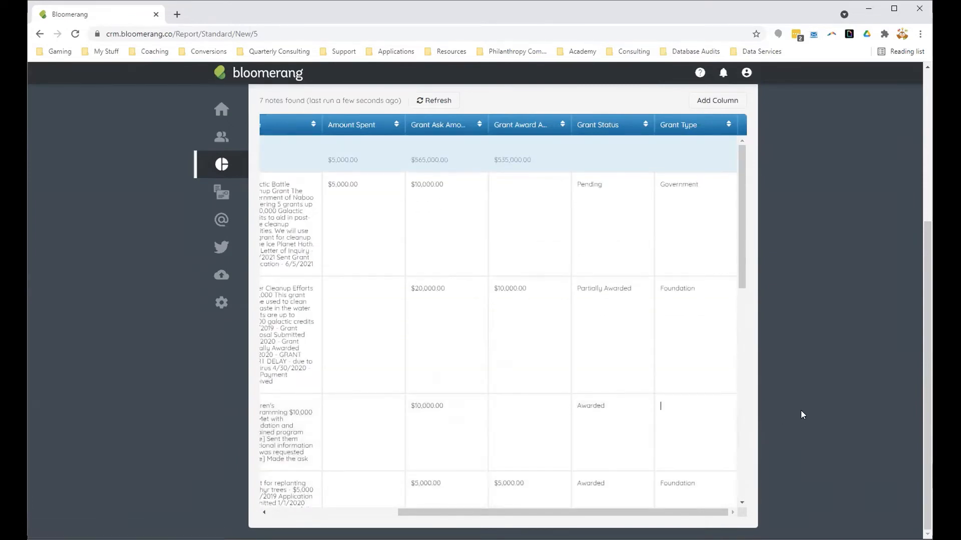
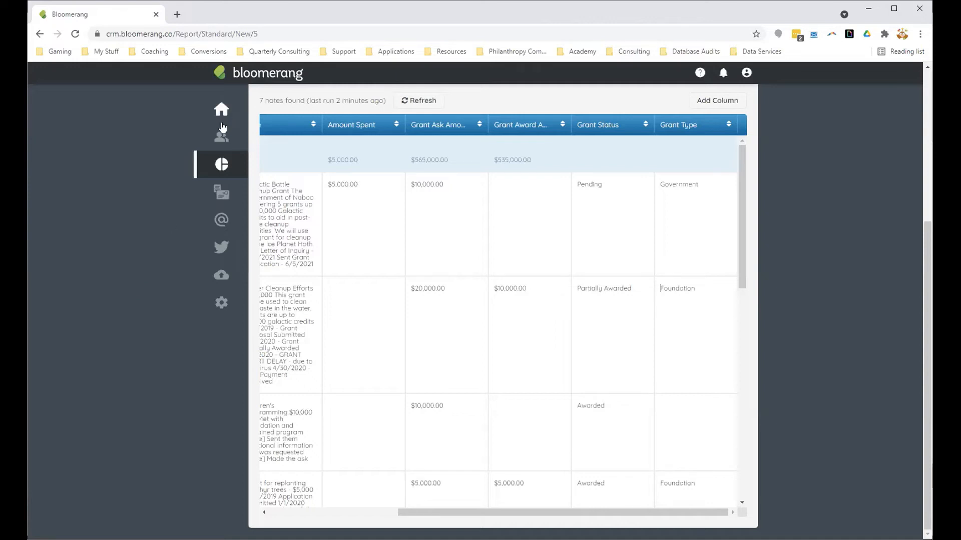
Step: Leave the unsaved notes report, open The Government of Naboo's constituent record and start a new pledge
{"action": "mouse_move", "coordinate": [221, 137]}
{"action": "left_click", "coordinate": [292, 132]}
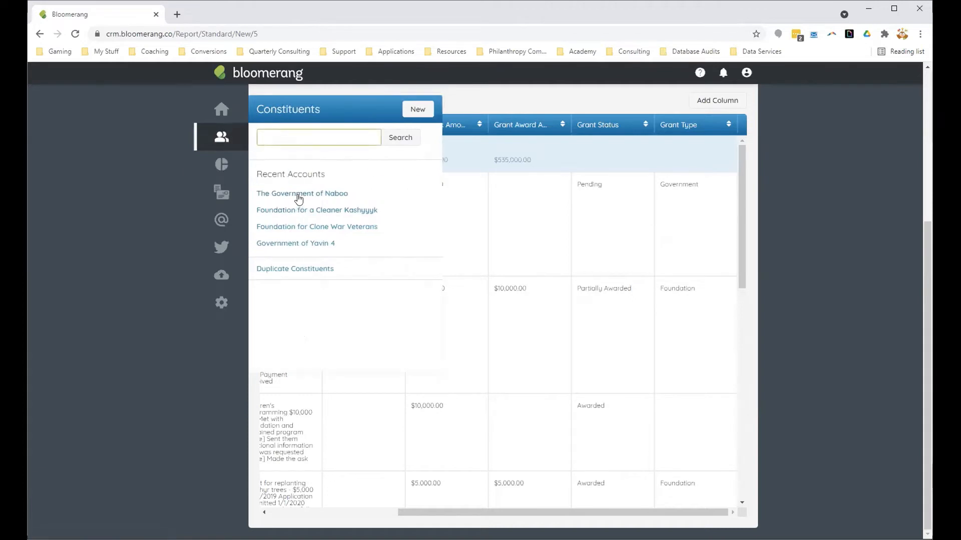
{"action": "left_click", "coordinate": [298, 194]}
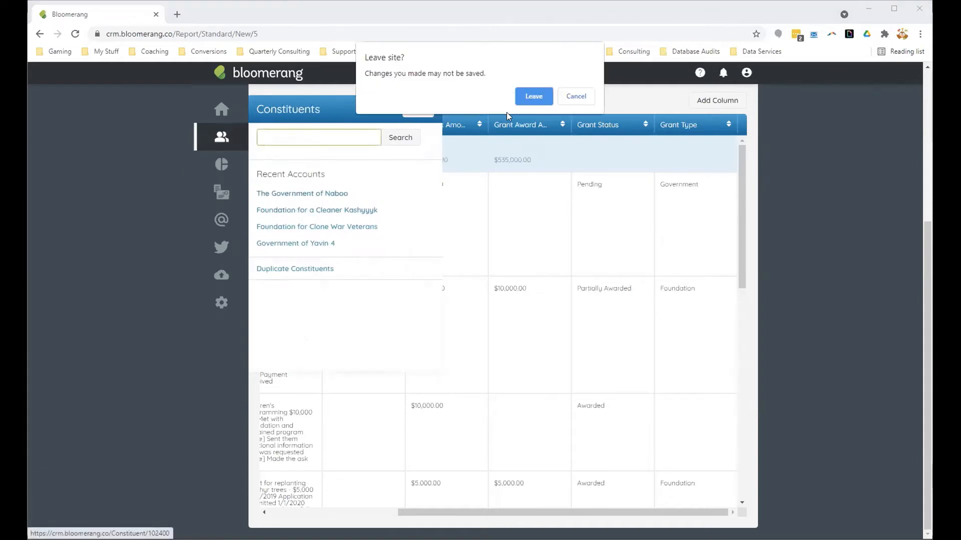
{"action": "left_click", "coordinate": [532, 97]}
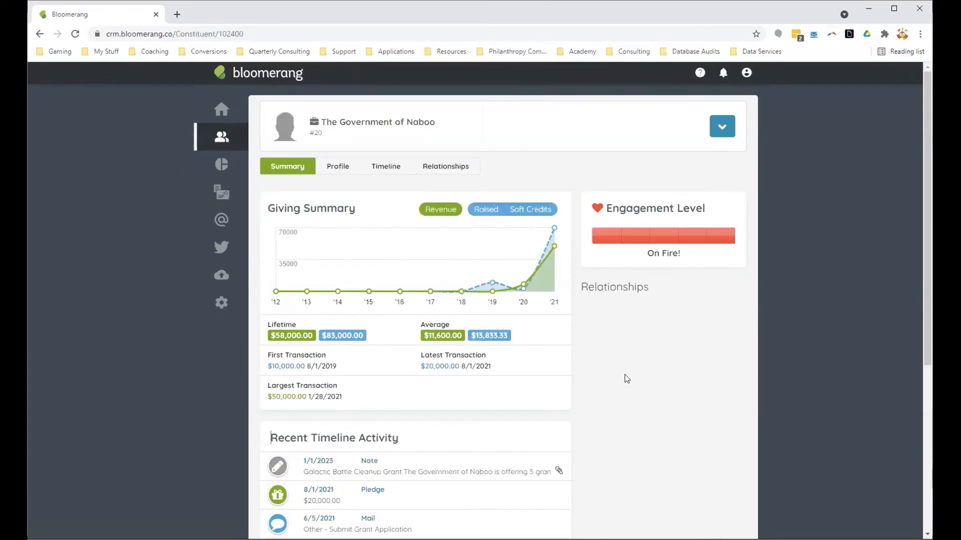
{"action": "left_click", "coordinate": [714, 135]}
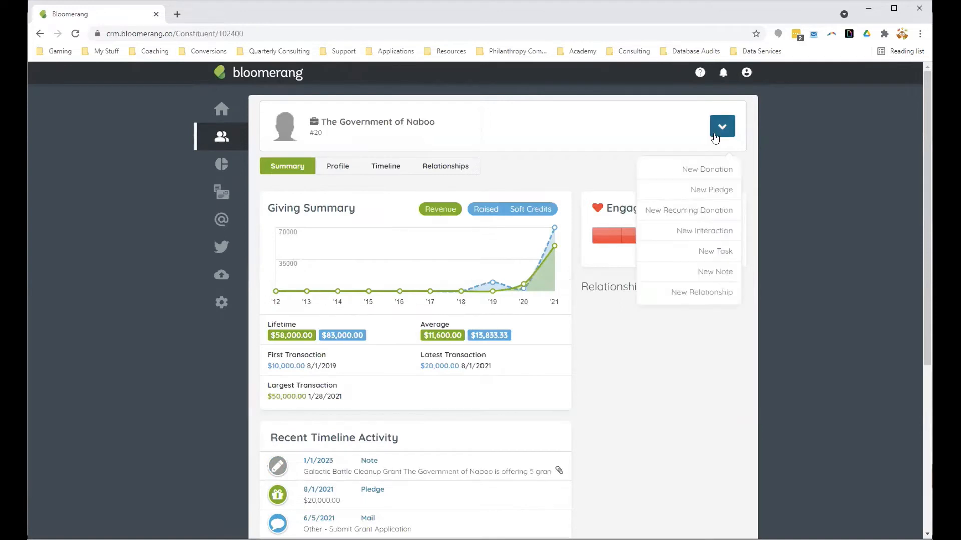
{"action": "left_click", "coordinate": [721, 190]}
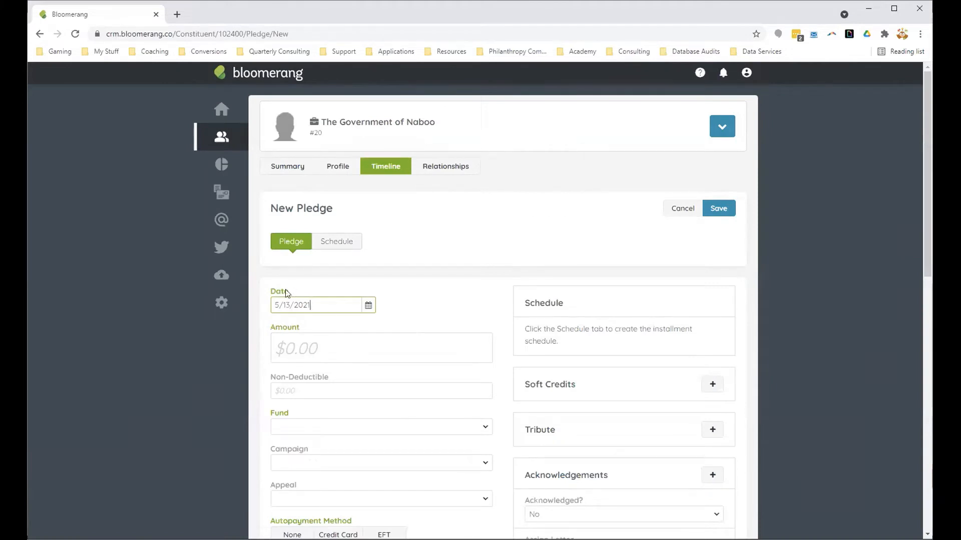
Step: Date the new pledge 8/1/2021 and set its amount to $10,000
{"action": "left_click_drag", "start_coordinate": [290, 305], "coordinate": [262, 311]}
{"action": "type", "text": "8/1"}
{"action": "left_click", "coordinate": [318, 348]}
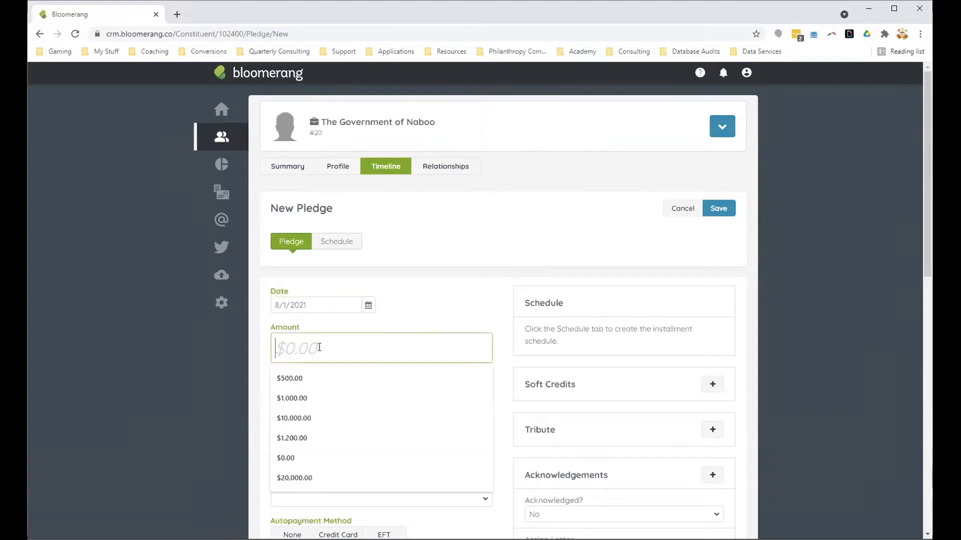
{"action": "type", "text": "100,"}
{"action": "type", "text": "00000"}
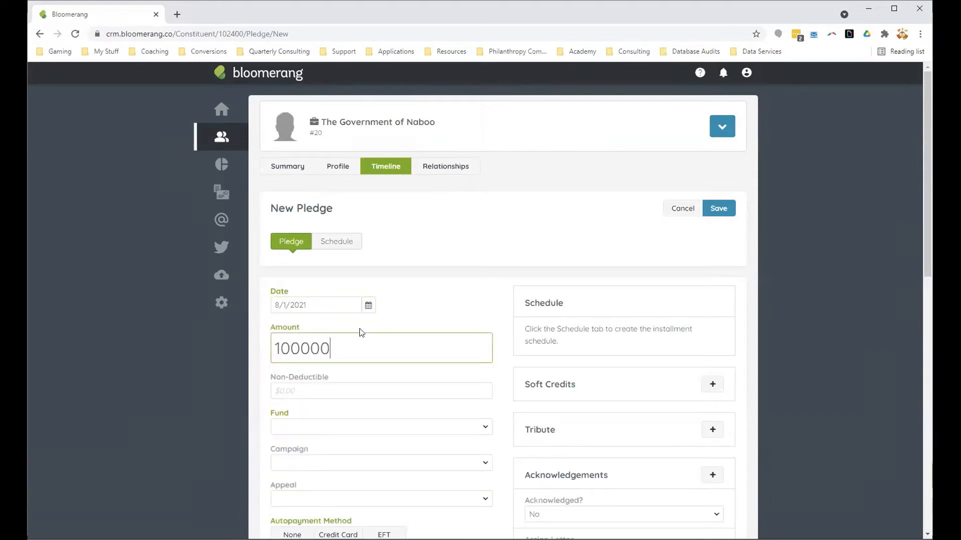
{"action": "left_click", "coordinate": [362, 330]}
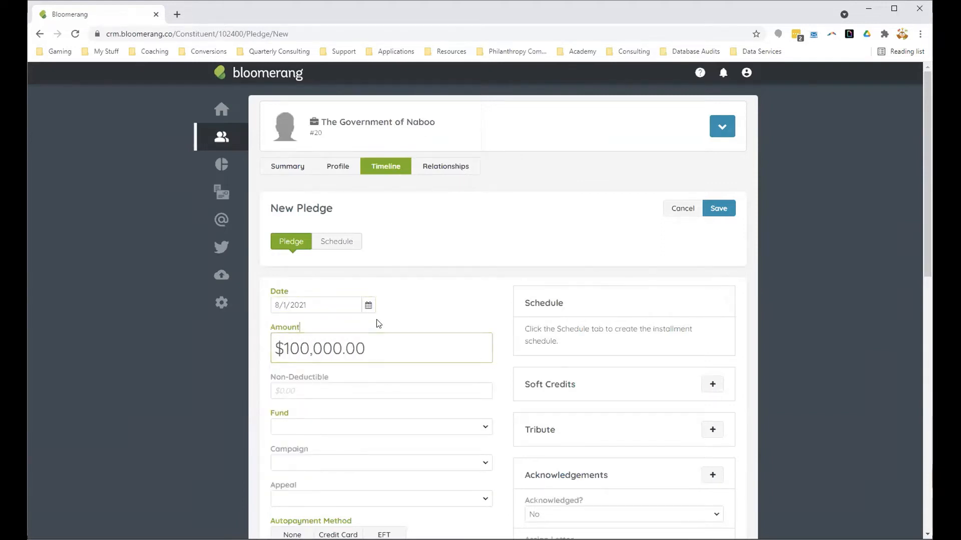
{"action": "left_click", "coordinate": [307, 349]}
{"action": "key", "text": "BackSpace"}
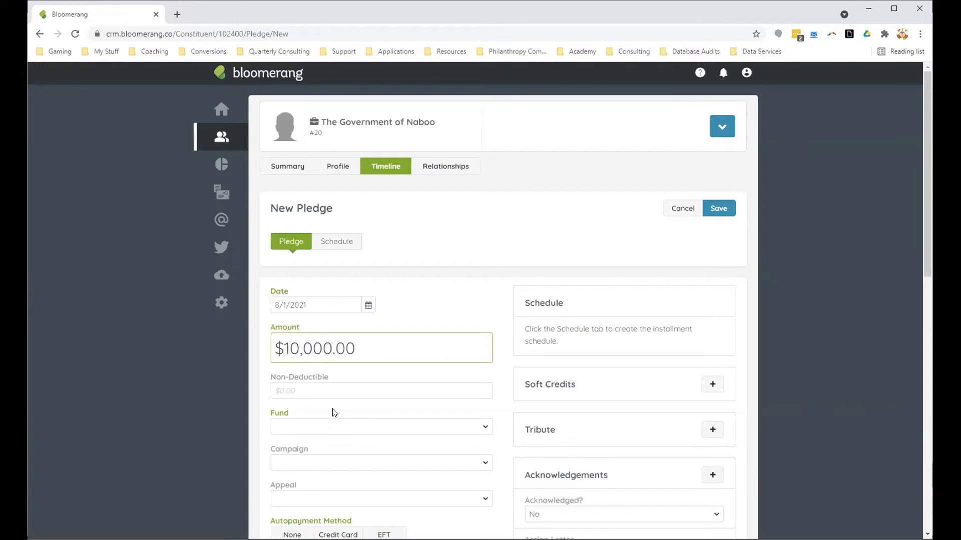
Step: Assign the pledge to fund 2020 New New Republic, campaign 2021 Annual Campaign and appeal 2021 Grant, and open its installment schedule
{"action": "scroll", "coordinate": [335, 413], "scroll_direction": "down", "scroll_amount": 3}
{"action": "left_click", "coordinate": [303, 261]}
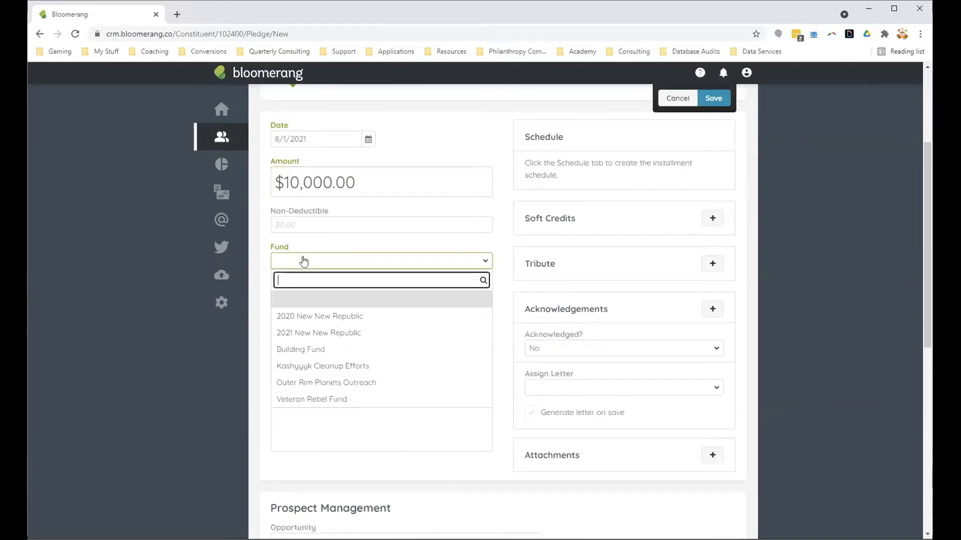
{"action": "left_click", "coordinate": [319, 320]}
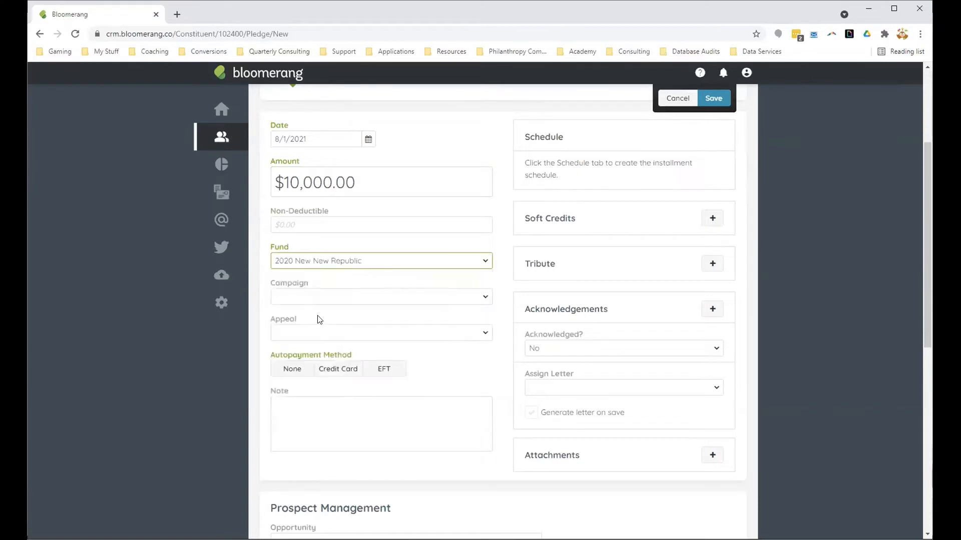
{"action": "left_click", "coordinate": [357, 301]}
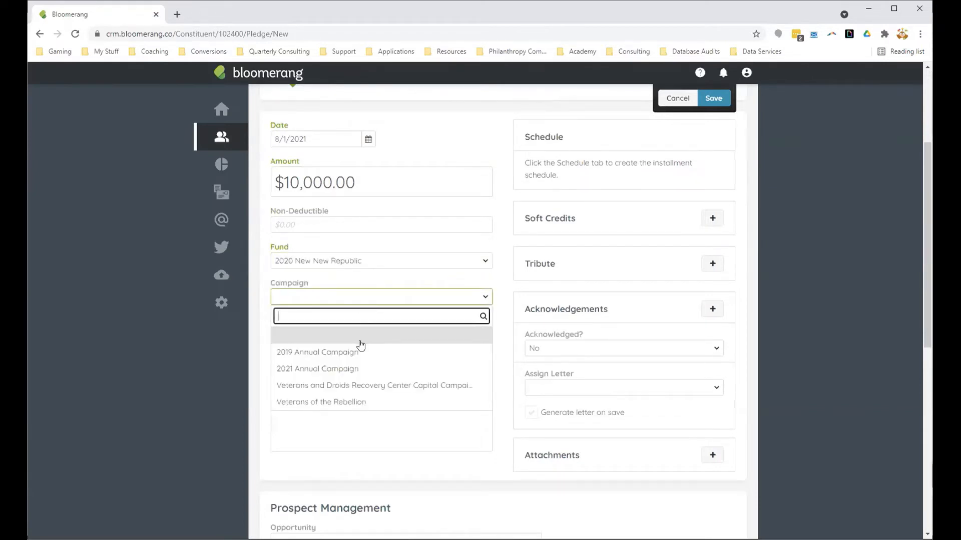
{"action": "left_click", "coordinate": [363, 369]}
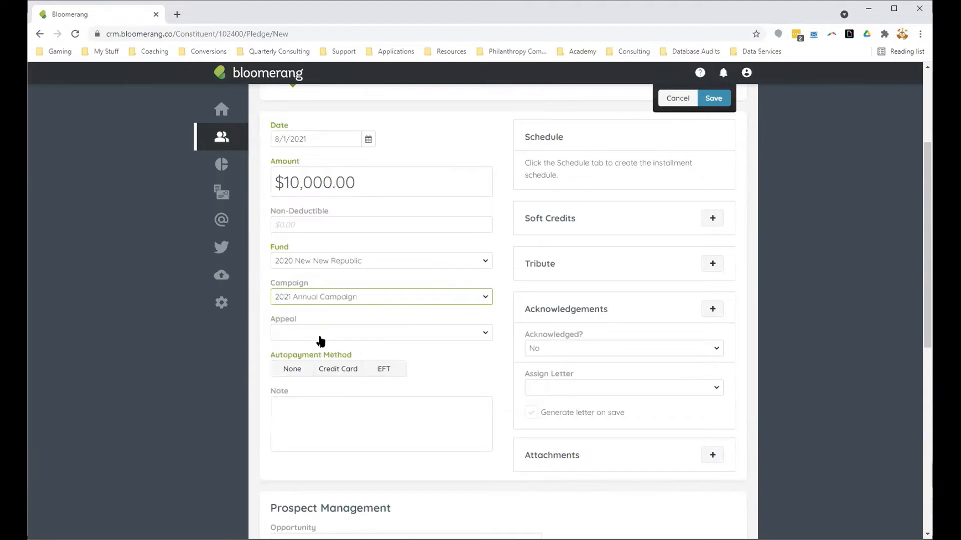
{"action": "left_click", "coordinate": [320, 336]}
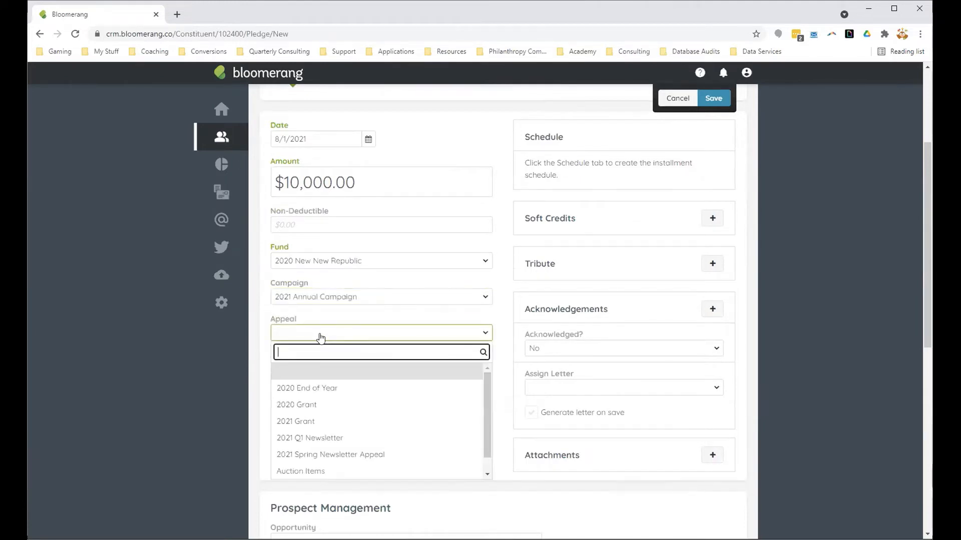
{"action": "left_click", "coordinate": [324, 425]}
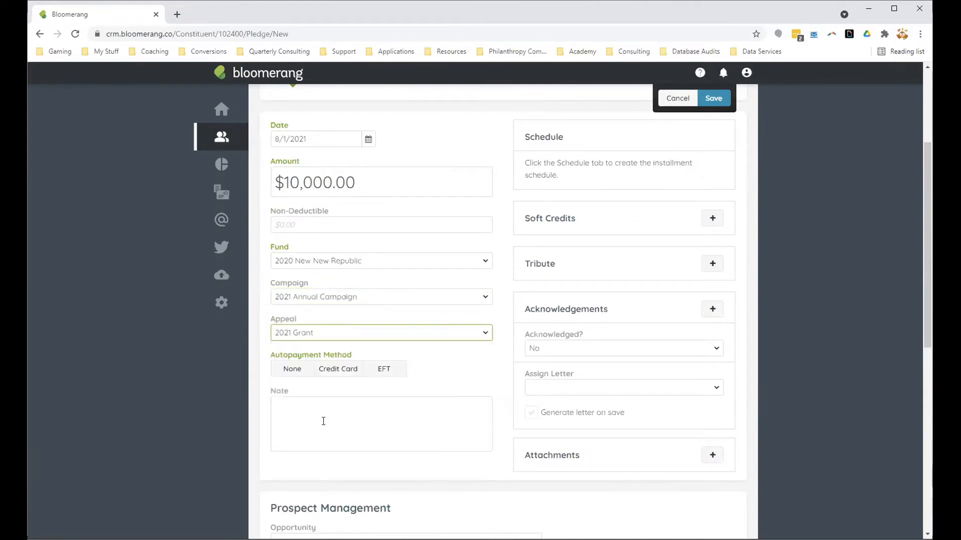
{"action": "scroll", "coordinate": [441, 365], "scroll_direction": "up", "scroll_amount": 1}
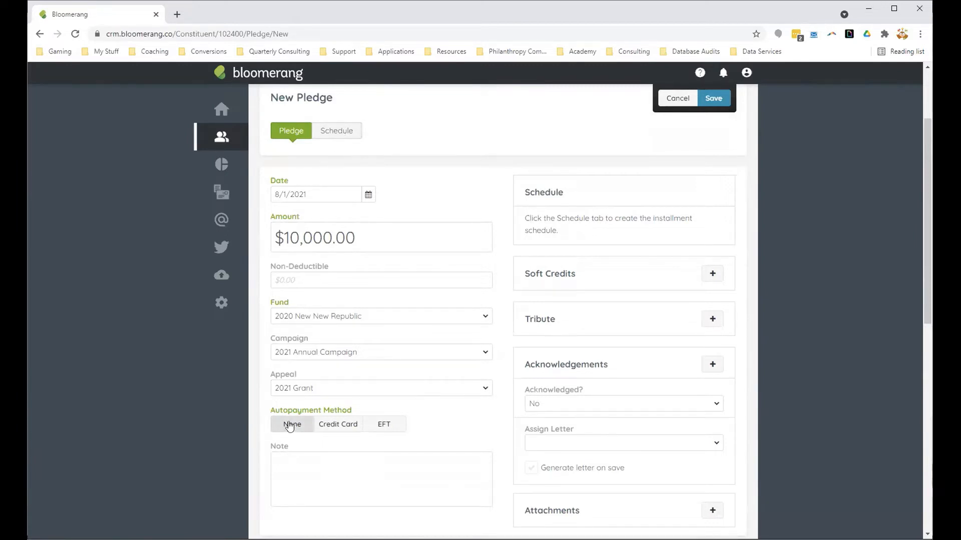
{"action": "left_click", "coordinate": [332, 131]}
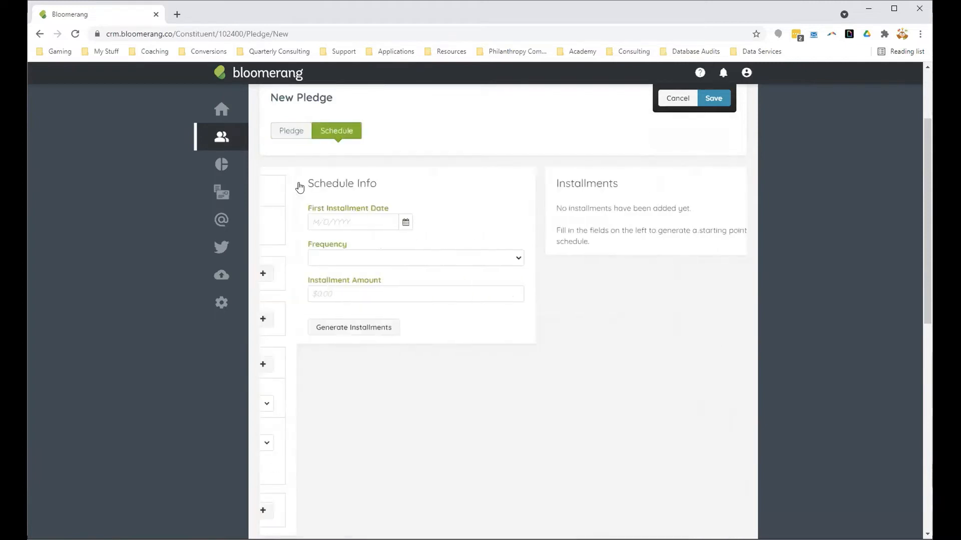
Step: Set the first installment date to 8/1/2021, the frequency to Custom and the first installment amount to $5,000
{"action": "left_click", "coordinate": [325, 333]}
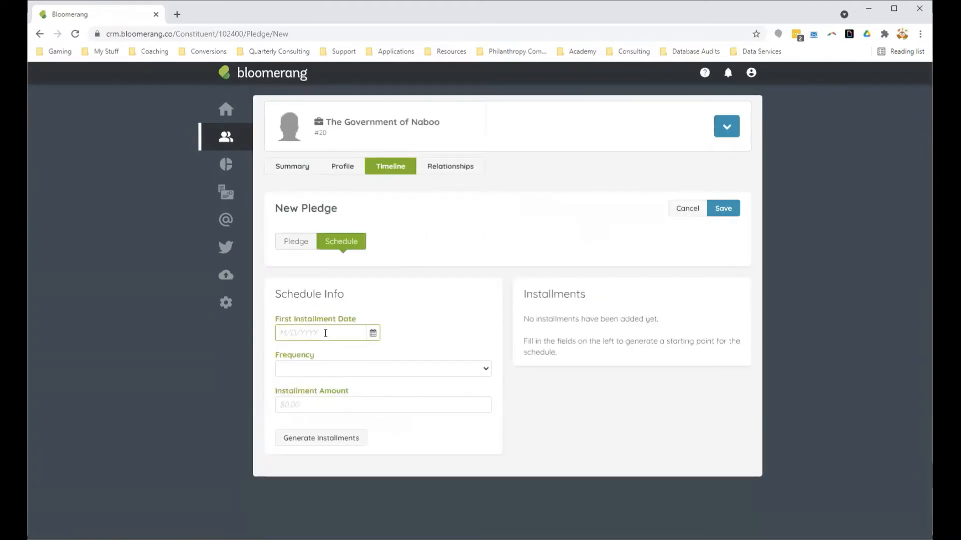
{"action": "type", "text": "8/1/2021"}
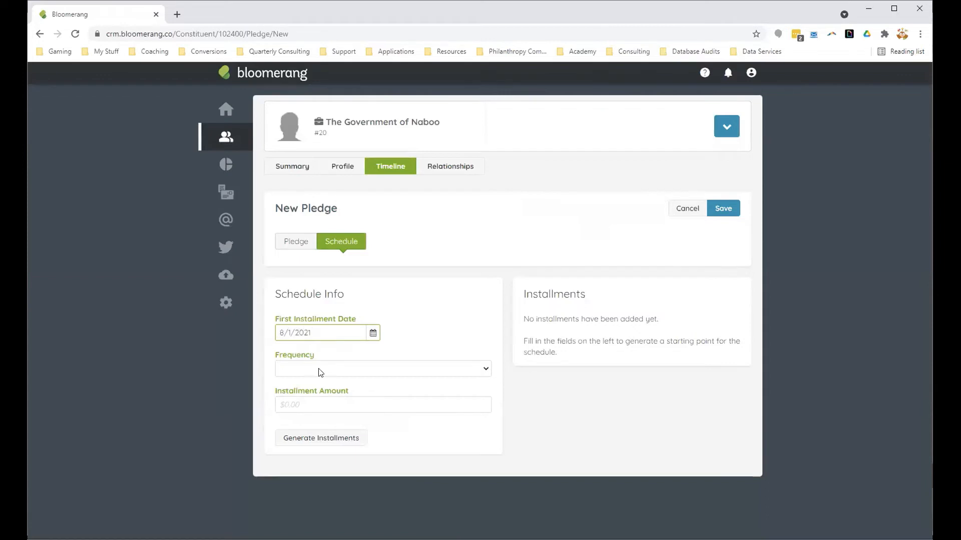
{"action": "left_click", "coordinate": [319, 368]}
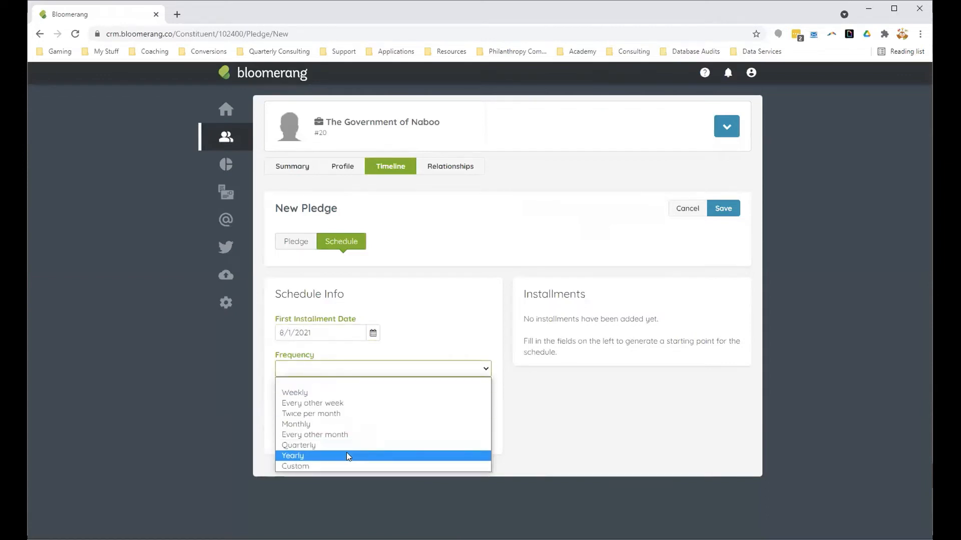
{"action": "left_click", "coordinate": [347, 465]}
{"action": "left_click", "coordinate": [328, 405]}
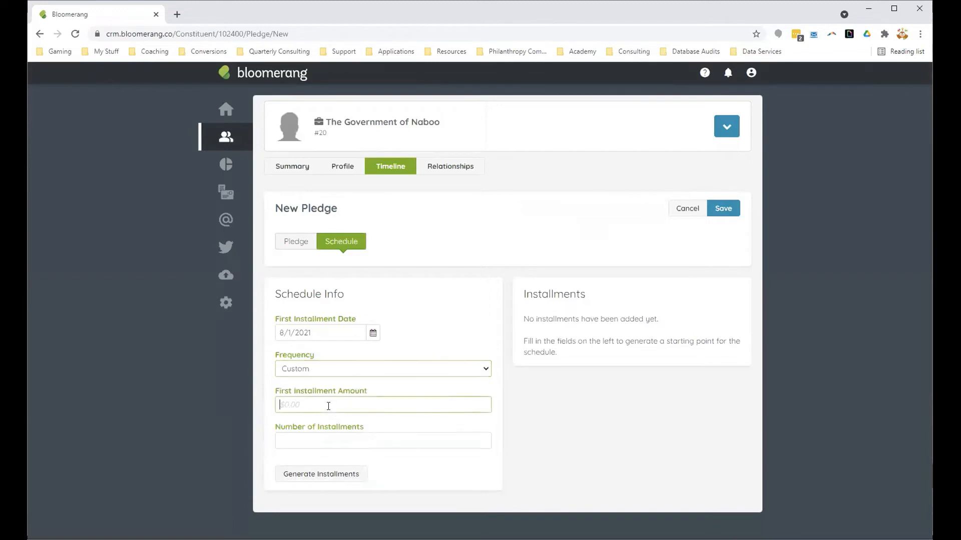
{"action": "type", "text": "5,"}
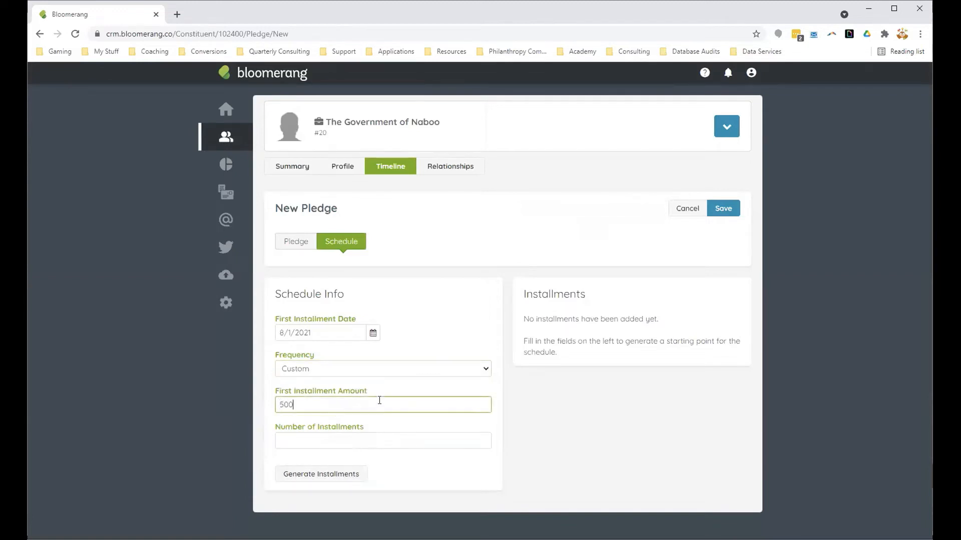
{"action": "type", "text": "000"}
Step: Set the number of installments to 2 and generate the pledge's installments
{"action": "left_click", "coordinate": [338, 444]}
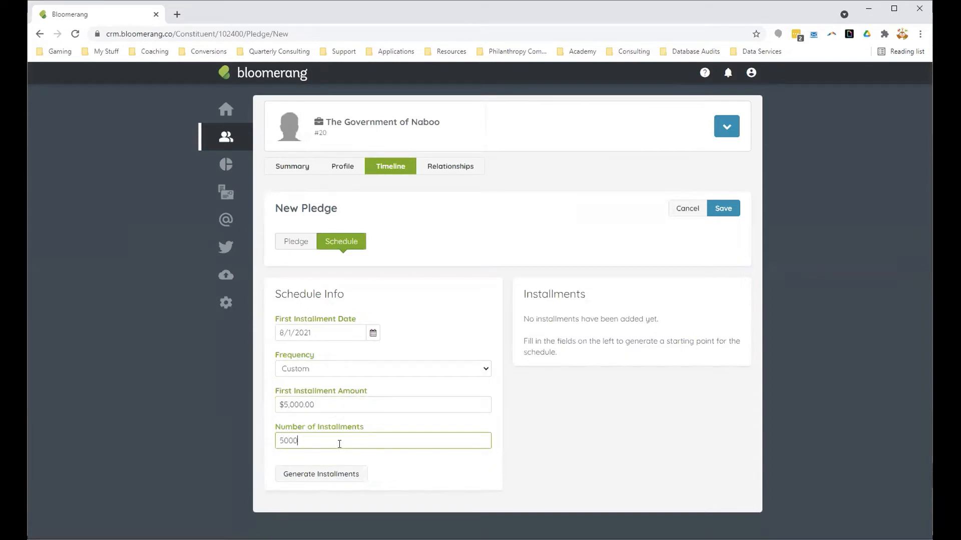
{"action": "type", "text": "5000"}
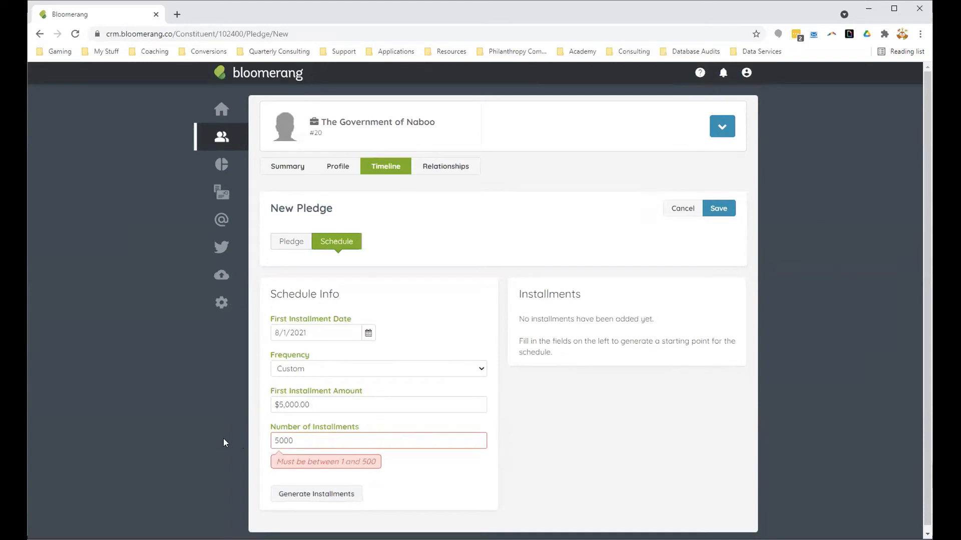
{"action": "key", "text": "ctrl+a"}
{"action": "type", "text": "5000"}
{"action": "left_click_drag", "start_coordinate": [308, 440], "coordinate": [268, 441]}
{"action": "type", "text": "1"}
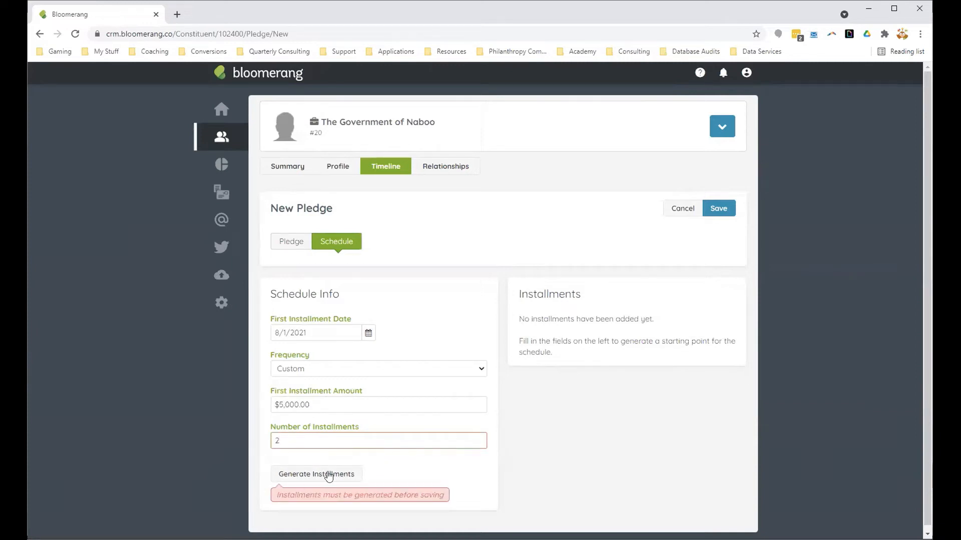
{"action": "left_click", "coordinate": [328, 474]}
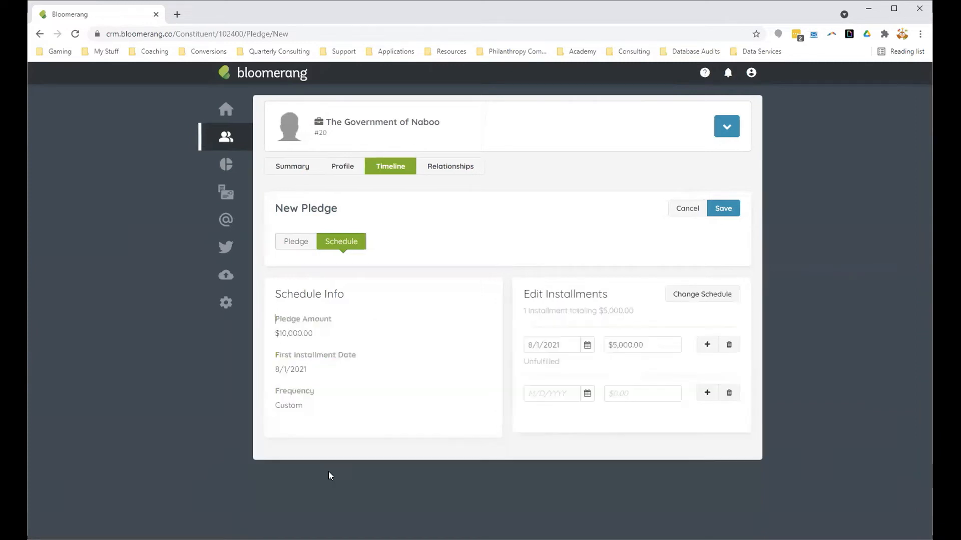
Step: Enter the second installment as $5,000 on 11/1/2021, and discard the installments by changing the schedule
{"action": "left_click", "coordinate": [536, 392]}
{"action": "type", "text": "11"}
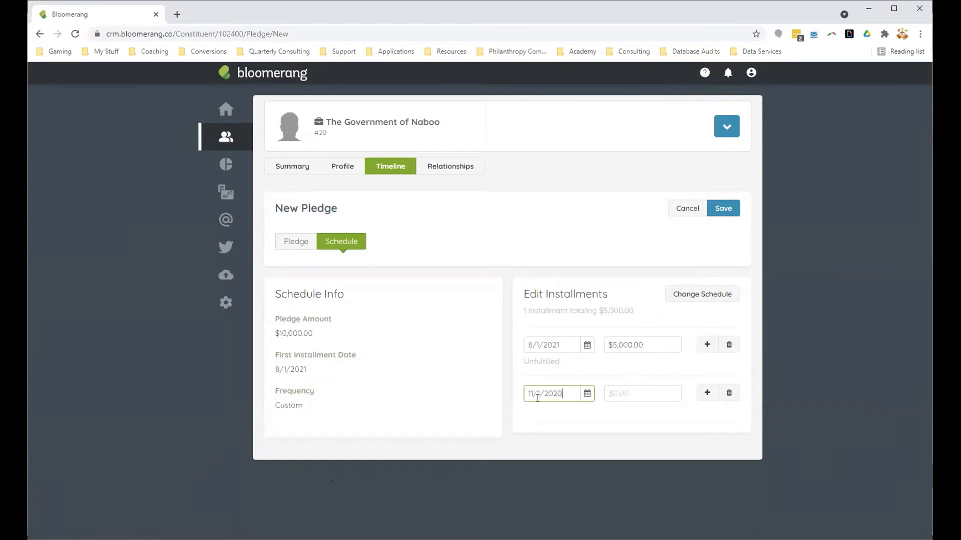
{"action": "type", "text": "/1/2021"}
{"action": "left_click", "coordinate": [639, 393]}
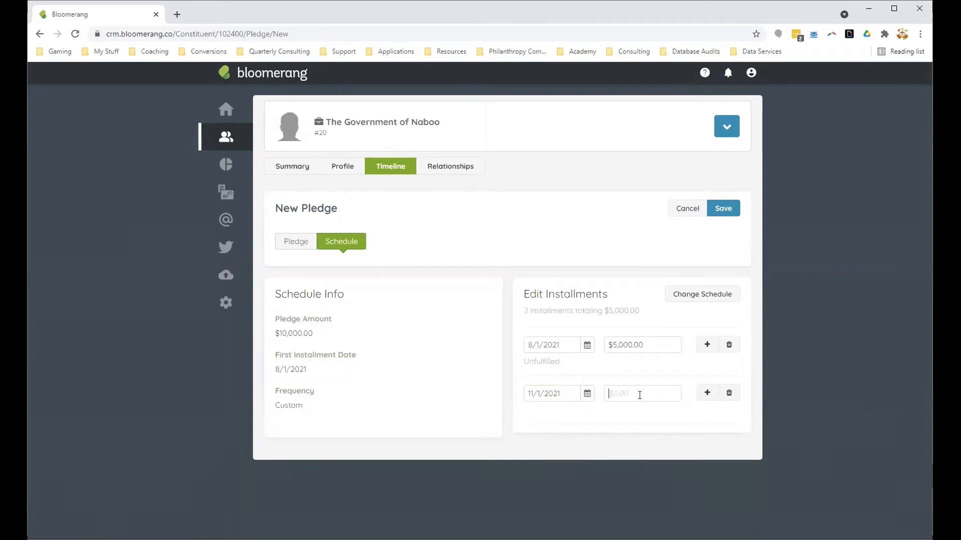
{"action": "type", "text": "5,000"}
{"action": "left_click", "coordinate": [719, 413]}
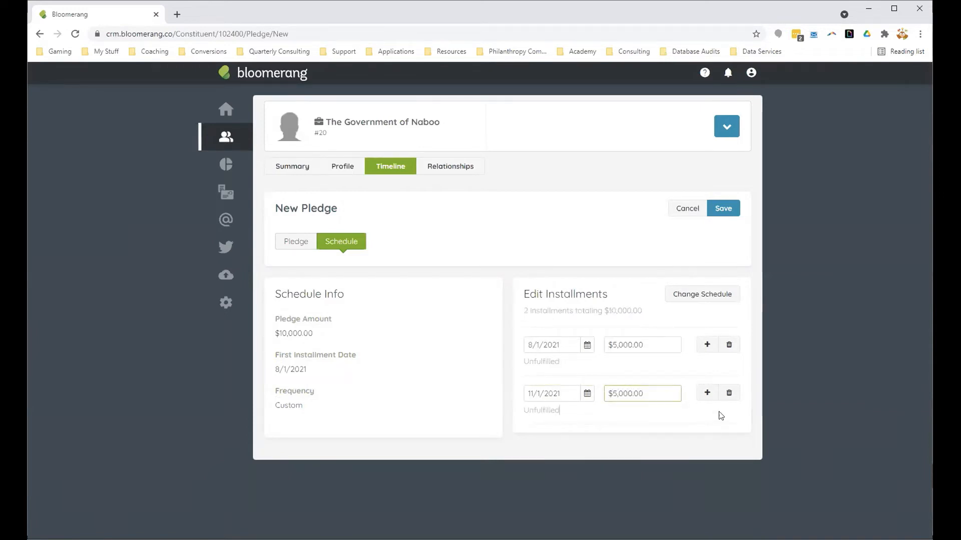
{"action": "left_click", "coordinate": [699, 296]}
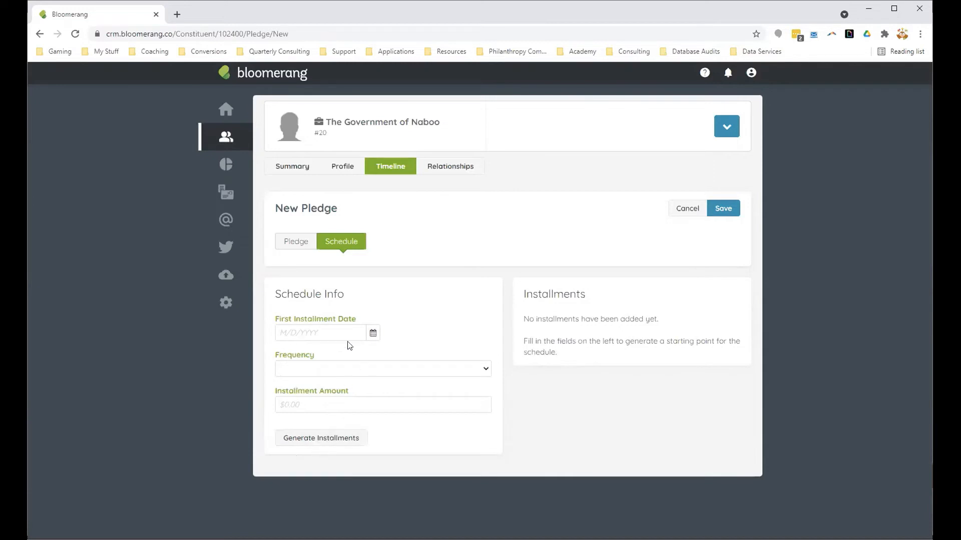
Step: Start the pledge schedule over with a first installment date of 8/1/2021 and a Custom frequency
{"action": "left_click", "coordinate": [295, 334]}
{"action": "type", "text": "8/1/20"}
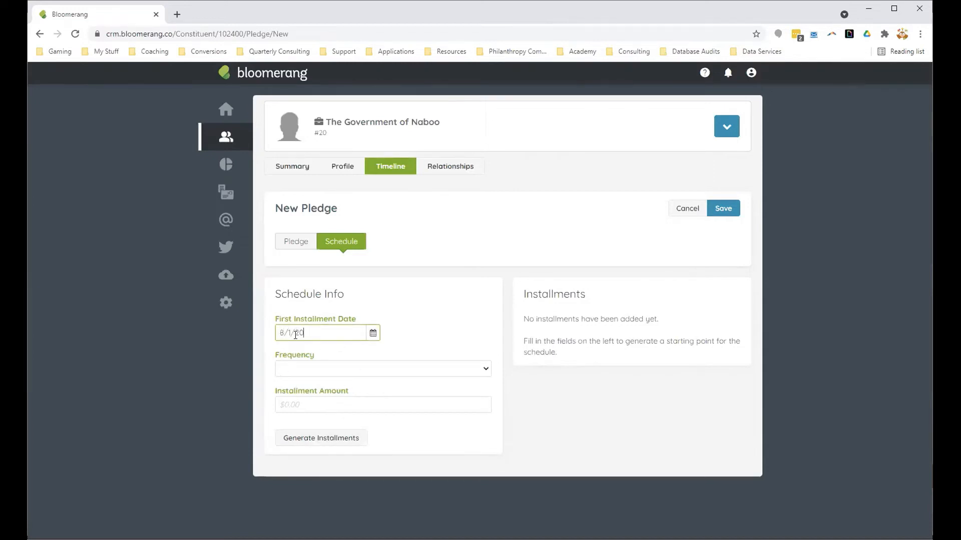
{"action": "type", "text": "21"}
{"action": "left_click", "coordinate": [314, 369]}
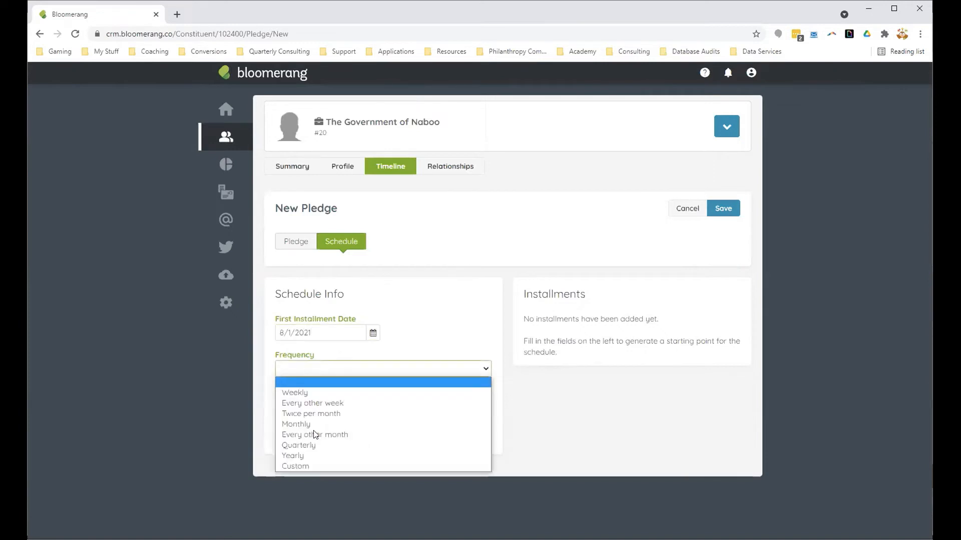
{"action": "left_click", "coordinate": [318, 466]}
Step: Generate 2 installments for the pledge with a first installment amount of $5,000
{"action": "left_click", "coordinate": [296, 409]}
{"action": "type", "text": "5"}
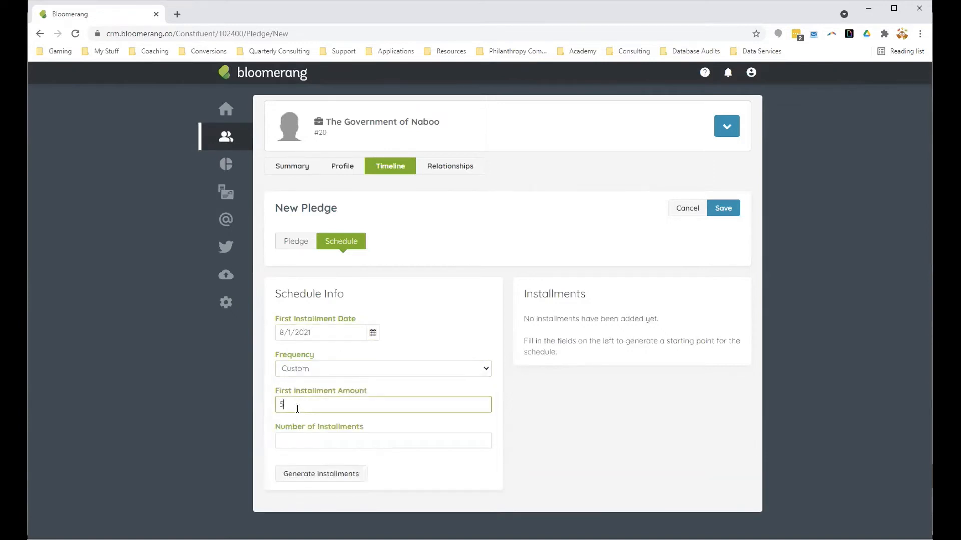
{"action": "type", "text": ",000"}
{"action": "left_click", "coordinate": [281, 441]}
{"action": "type", "text": "2"}
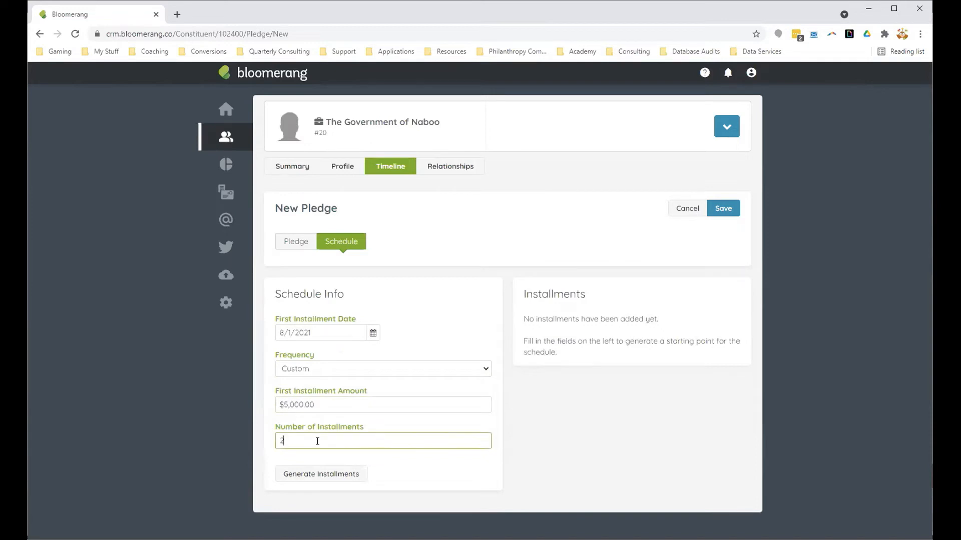
{"action": "left_click", "coordinate": [324, 481]}
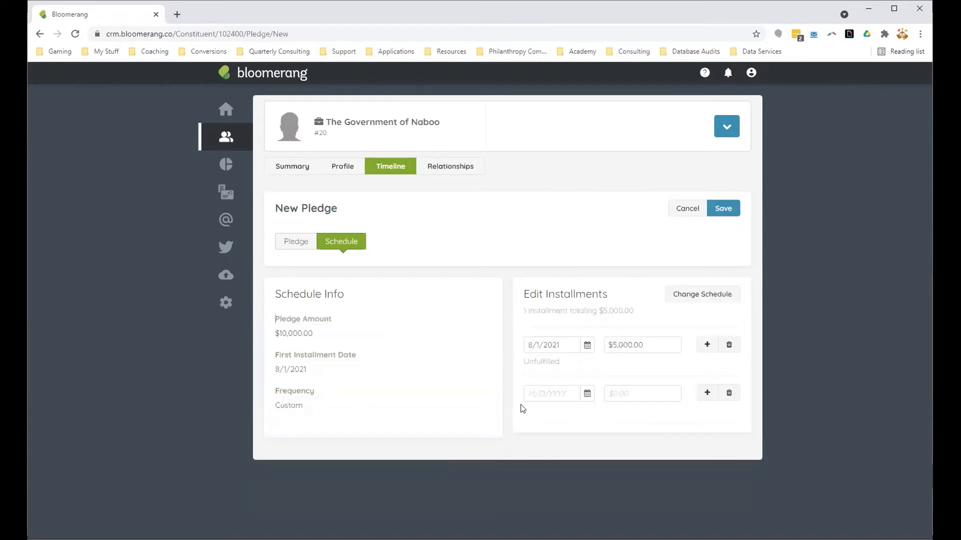
Step: Fill in the second installment with the date 11/1/2021 and the amount $5,000, and save the pledge
{"action": "left_click", "coordinate": [544, 391]}
{"action": "left_click", "coordinate": [653, 392]}
{"action": "type", "text": "5000"}
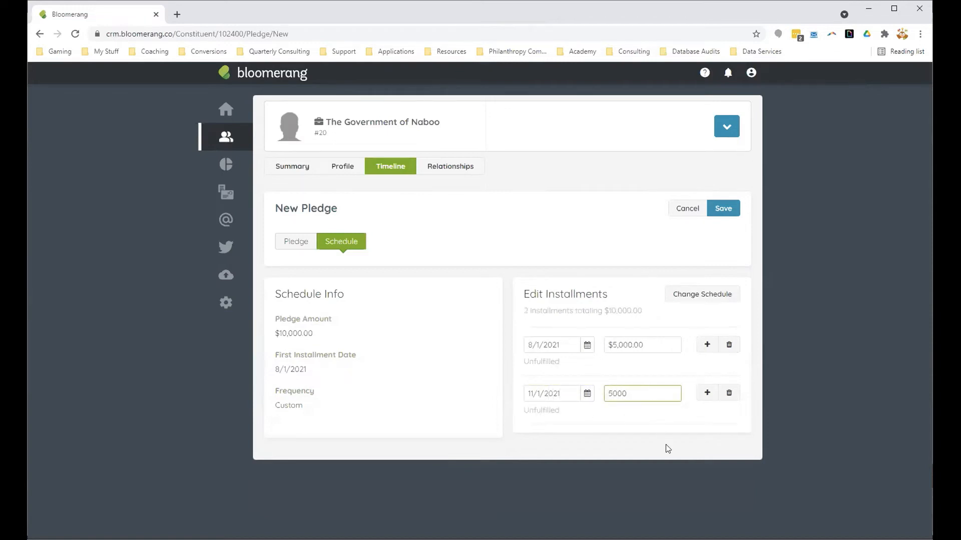
{"action": "left_click", "coordinate": [722, 209]}
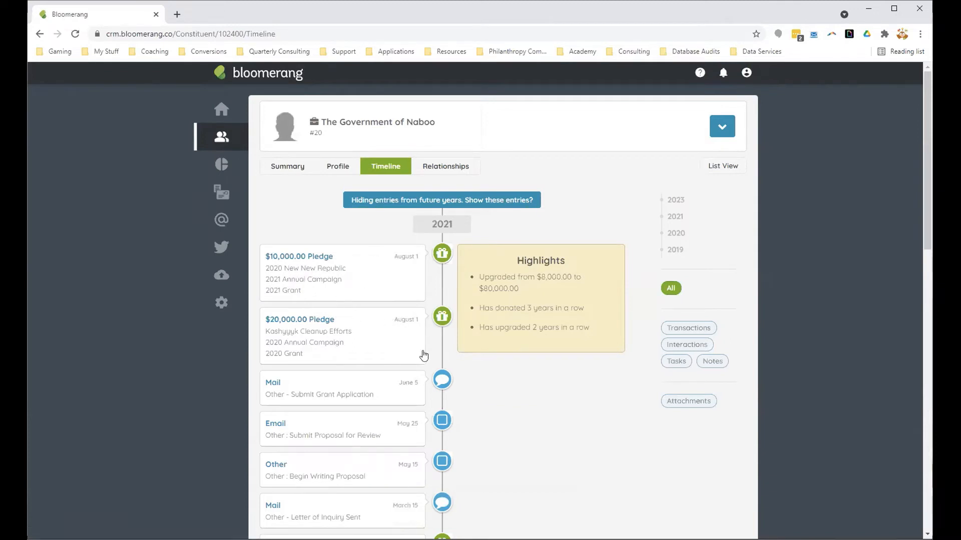
{"action": "left_click", "coordinate": [362, 294]}
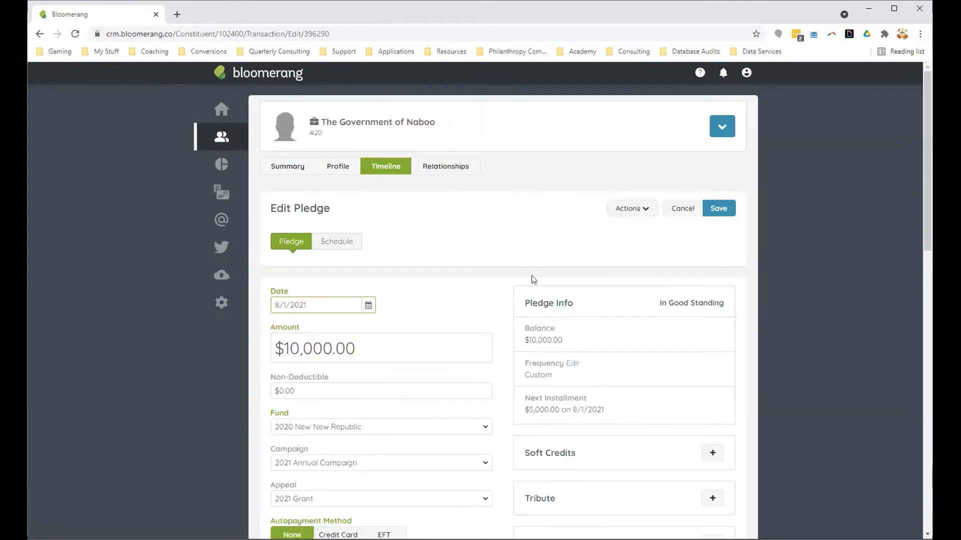
{"action": "left_click", "coordinate": [721, 129]}
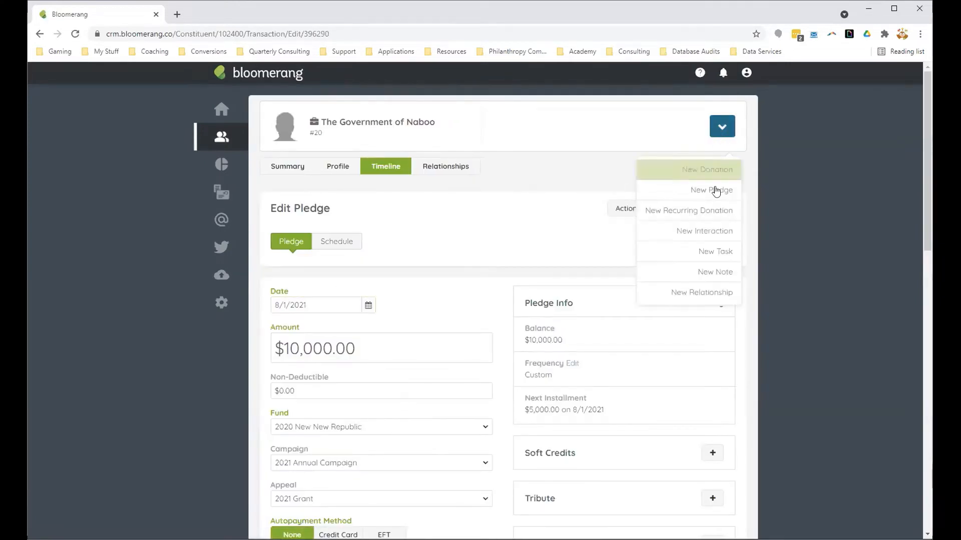
{"action": "left_click", "coordinate": [712, 169]}
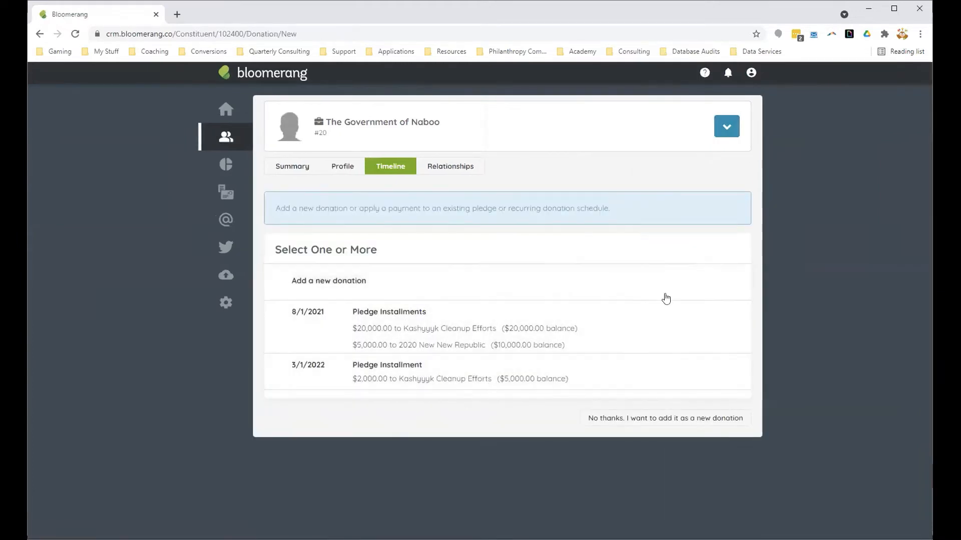
{"action": "left_click", "coordinate": [276, 167]}
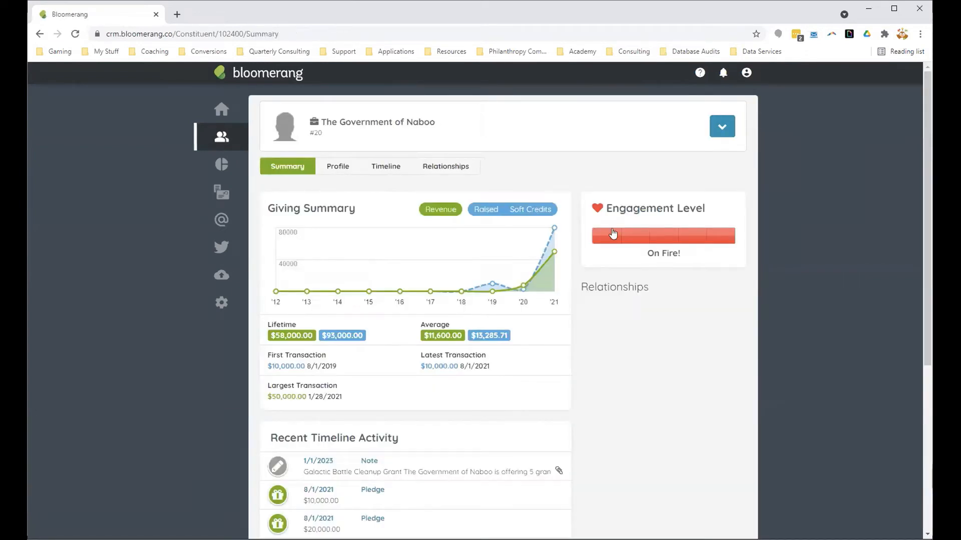
Step: Start a new donation for The Government of Naboo outside any pledge installment, dated 8/1/2021 with an amount of $5,000
{"action": "left_click", "coordinate": [722, 127]}
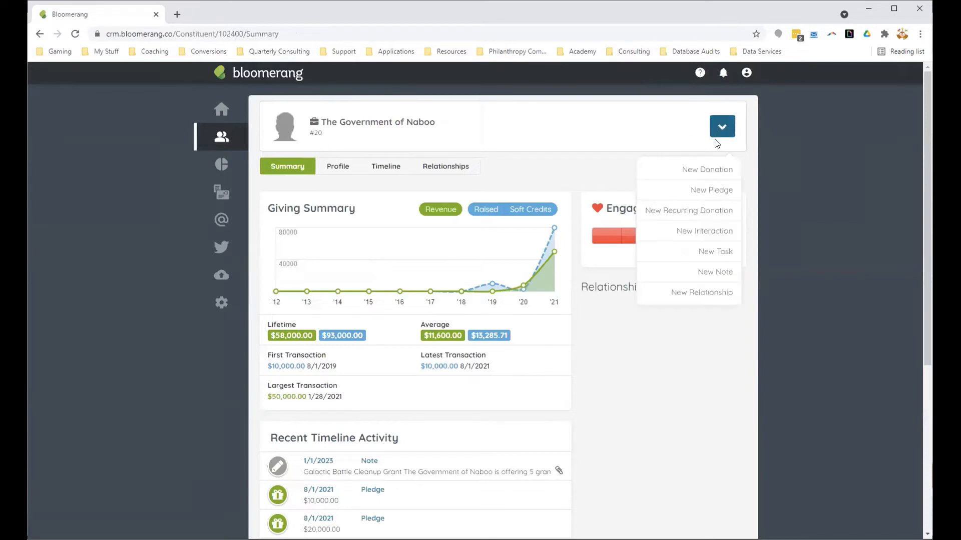
{"action": "left_click", "coordinate": [717, 169]}
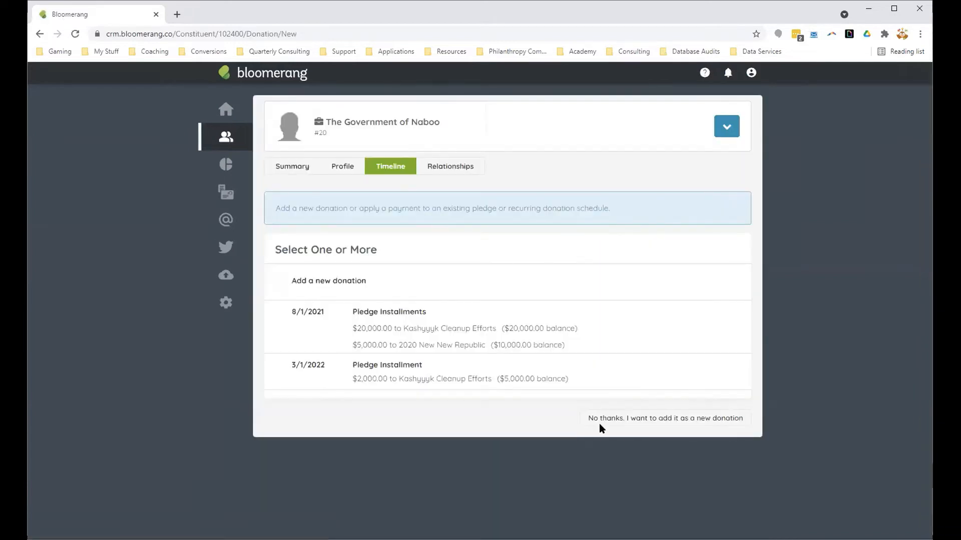
{"action": "left_click", "coordinate": [644, 418]}
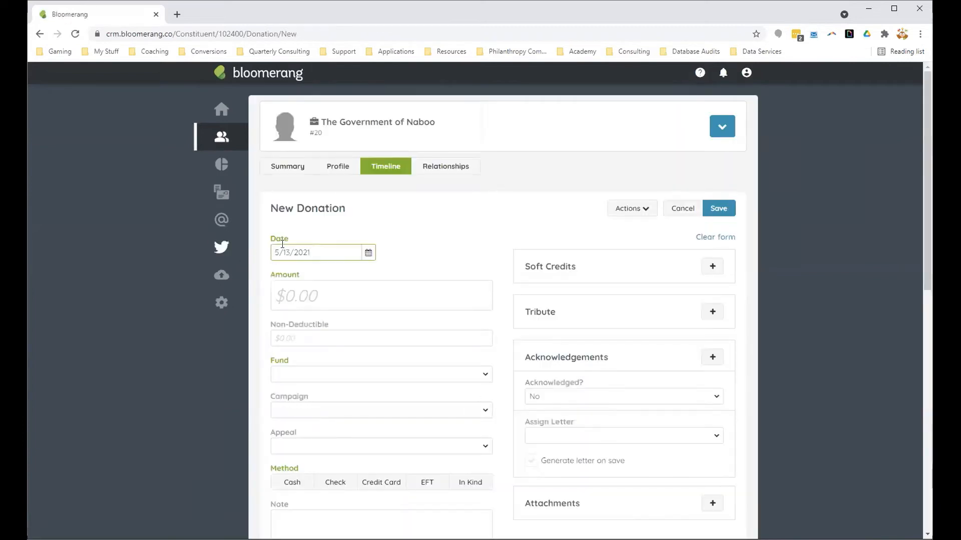
{"action": "left_click_drag", "start_coordinate": [289, 252], "coordinate": [264, 256]}
{"action": "type", "text": "81"}
{"action": "key", "text": "BackSpace"}
{"action": "type", "text": "/1"}
{"action": "left_click", "coordinate": [350, 290]}
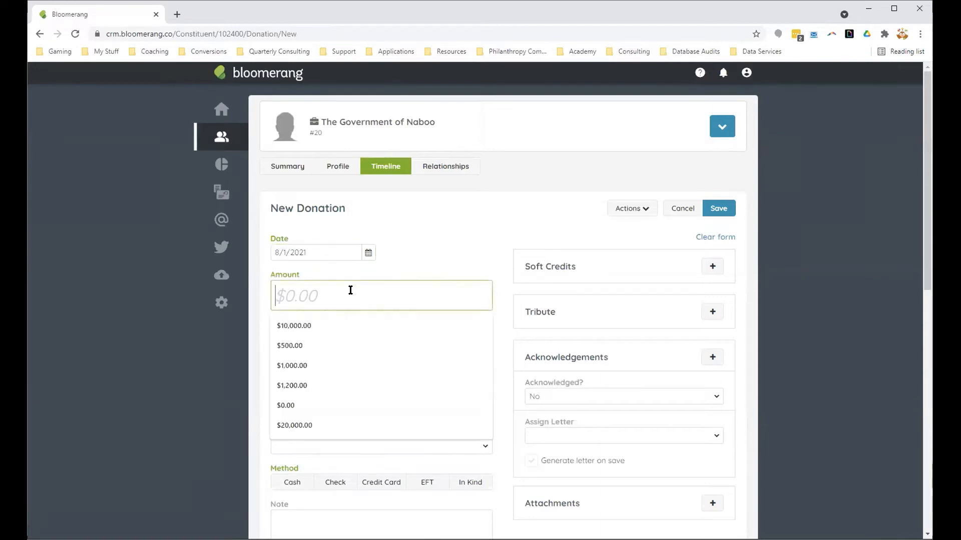
{"action": "type", "text": "5000"}
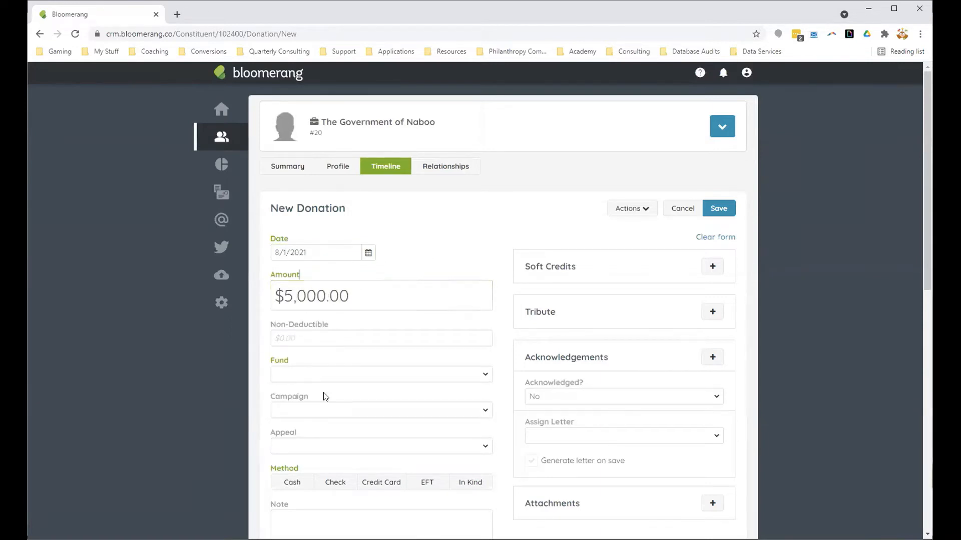
Step: Assign the donation to the 2021 New New Republic fund, the 2021 Annual Campaign and the 2021 Grant appeal
{"action": "left_click", "coordinate": [312, 375]}
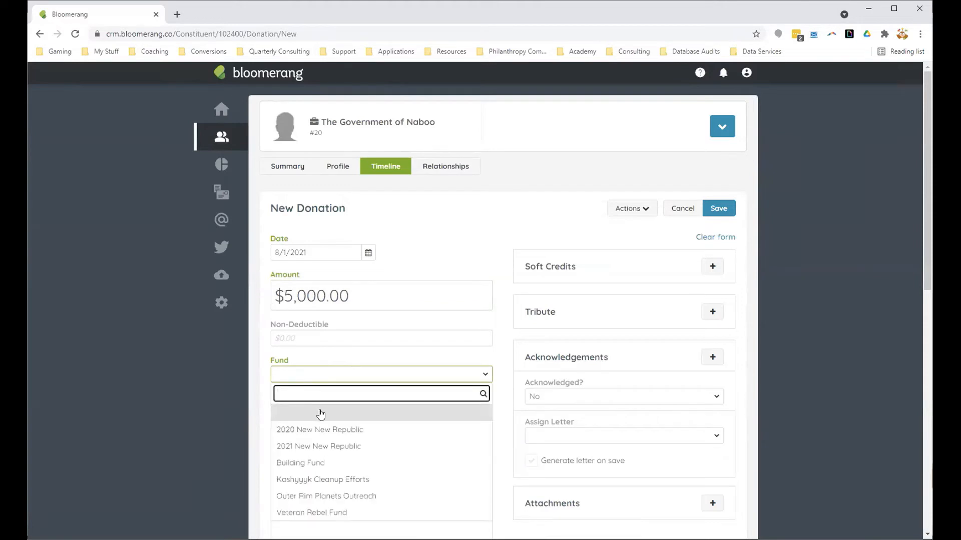
{"action": "left_click", "coordinate": [319, 446]}
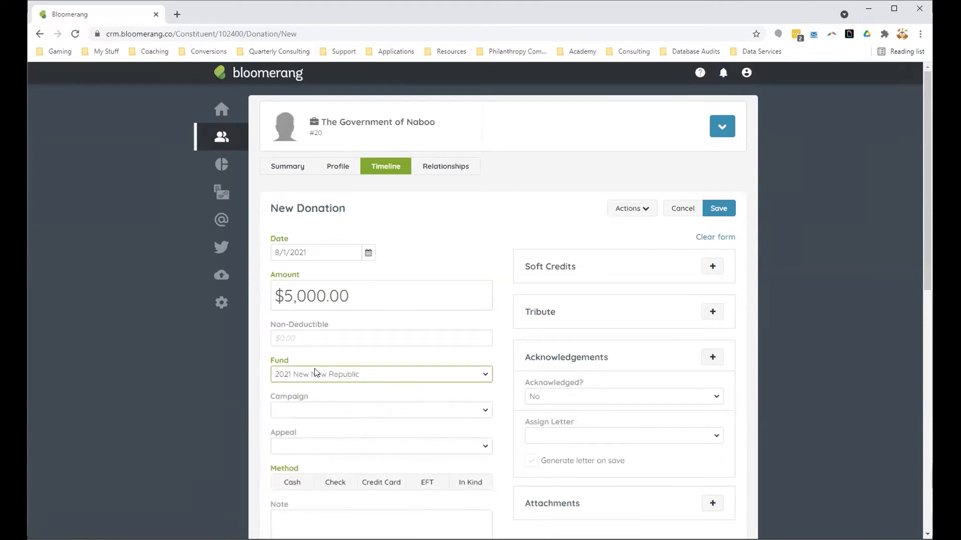
{"action": "left_click", "coordinate": [324, 412]}
{"action": "left_click", "coordinate": [340, 483]}
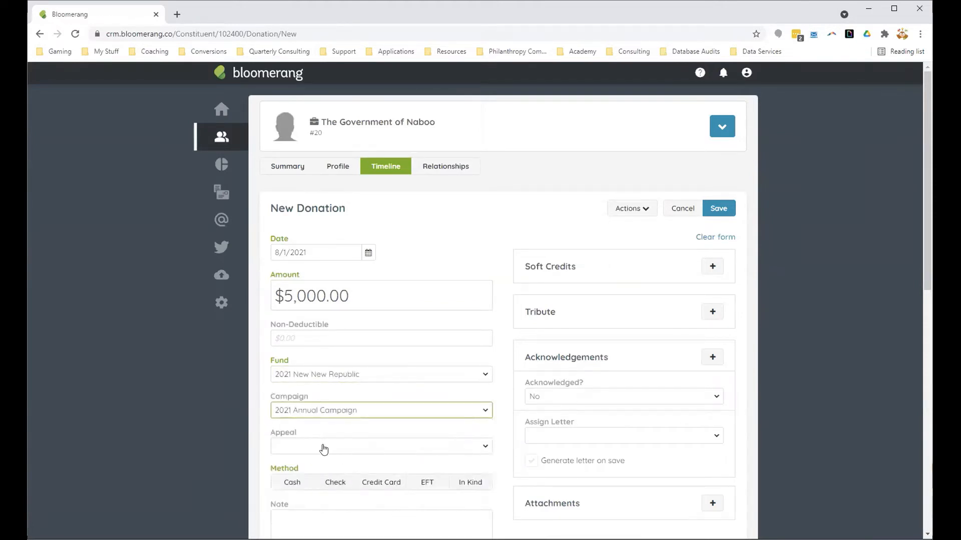
{"action": "left_click", "coordinate": [324, 447]}
{"action": "scroll", "coordinate": [325, 447], "scroll_direction": "down", "scroll_amount": 2}
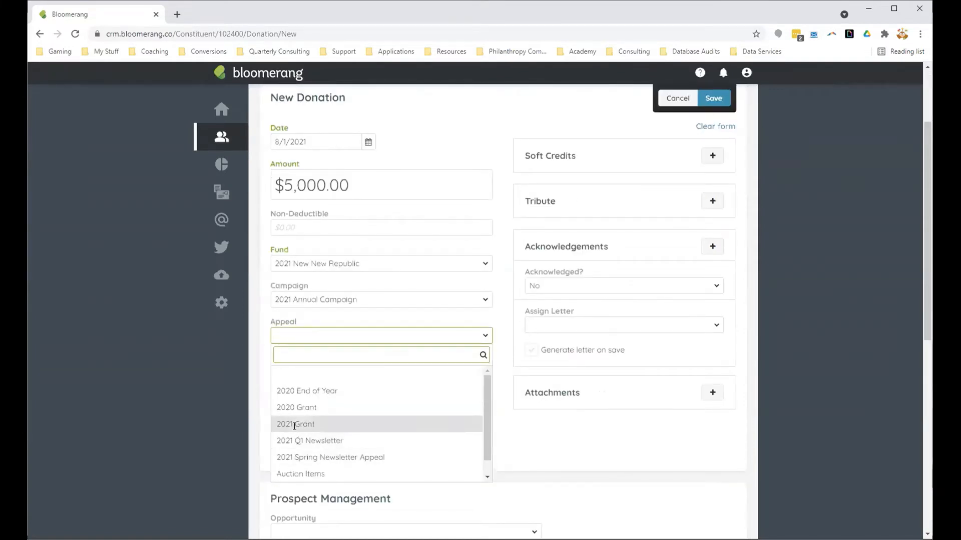
{"action": "left_click", "coordinate": [320, 423]}
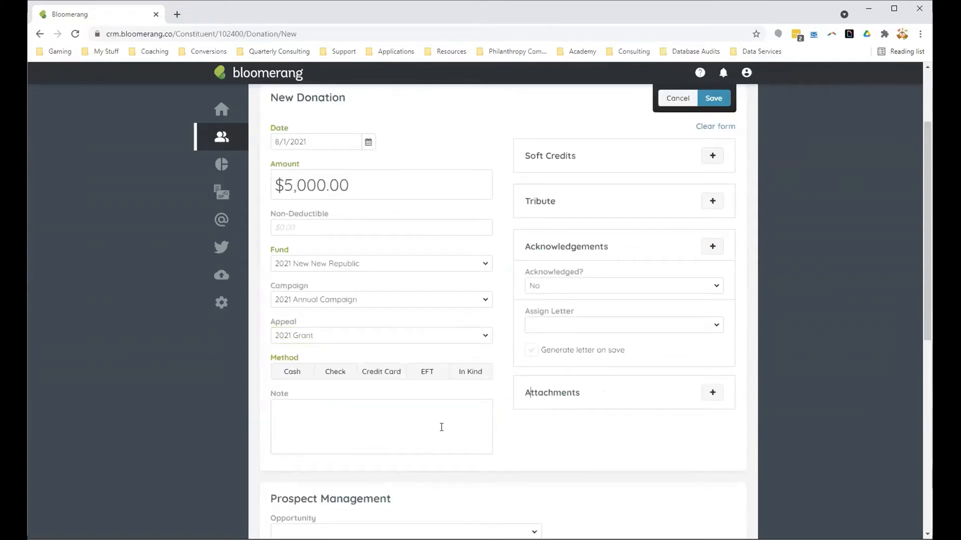
Step: Set the donation's payment method to Check and save the donation
{"action": "left_click", "coordinate": [333, 373]}
{"action": "left_click", "coordinate": [584, 471]}
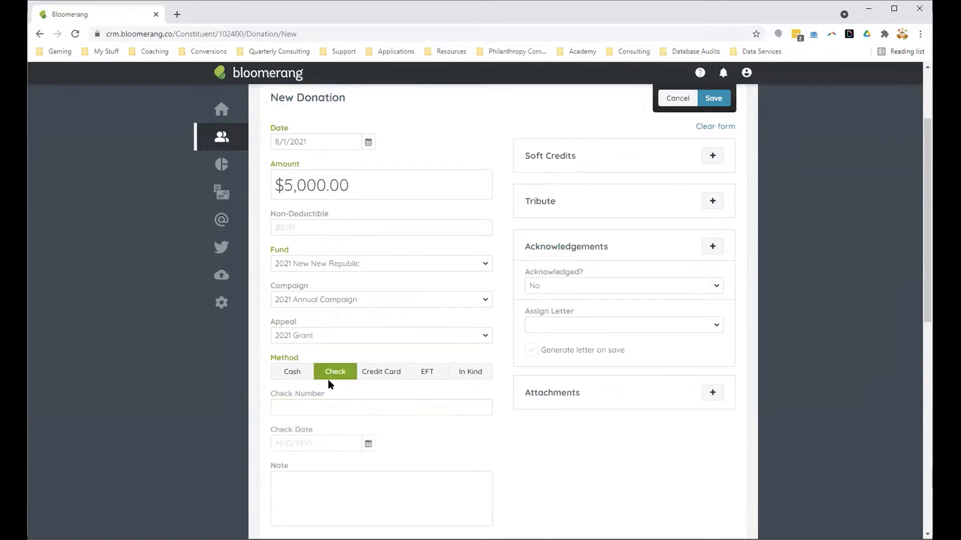
{"action": "scroll", "coordinate": [569, 452], "scroll_direction": "down", "scroll_amount": 4}
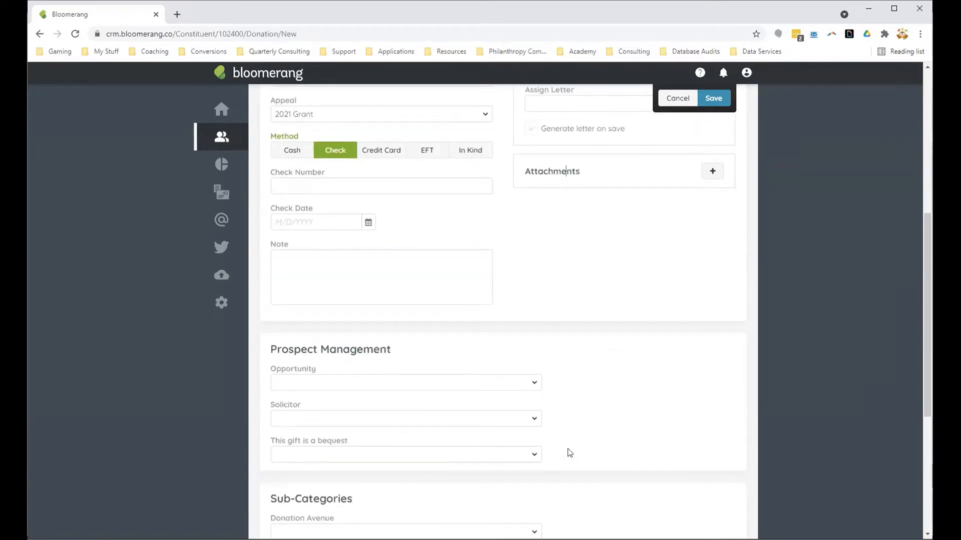
{"action": "scroll", "coordinate": [569, 453], "scroll_direction": "up", "scroll_amount": 6}
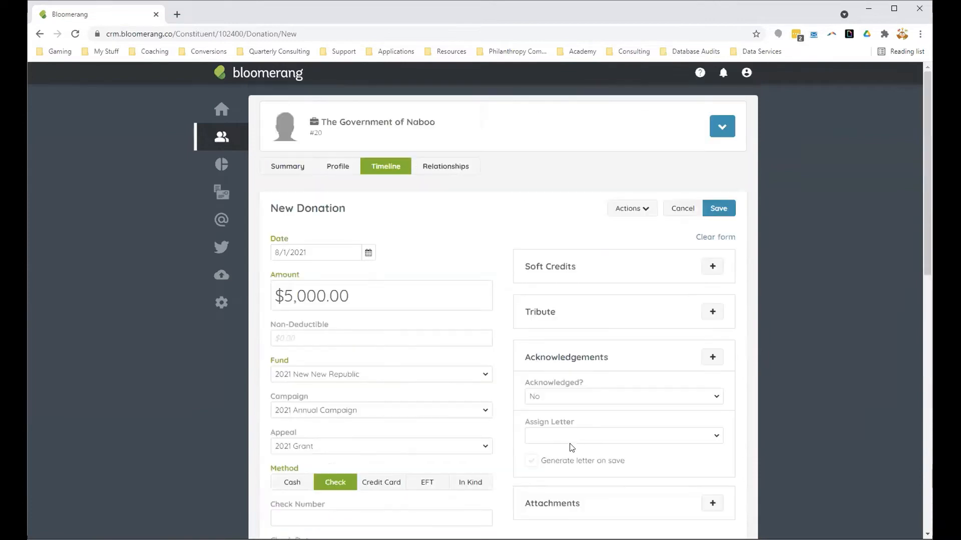
{"action": "left_click", "coordinate": [718, 207]}
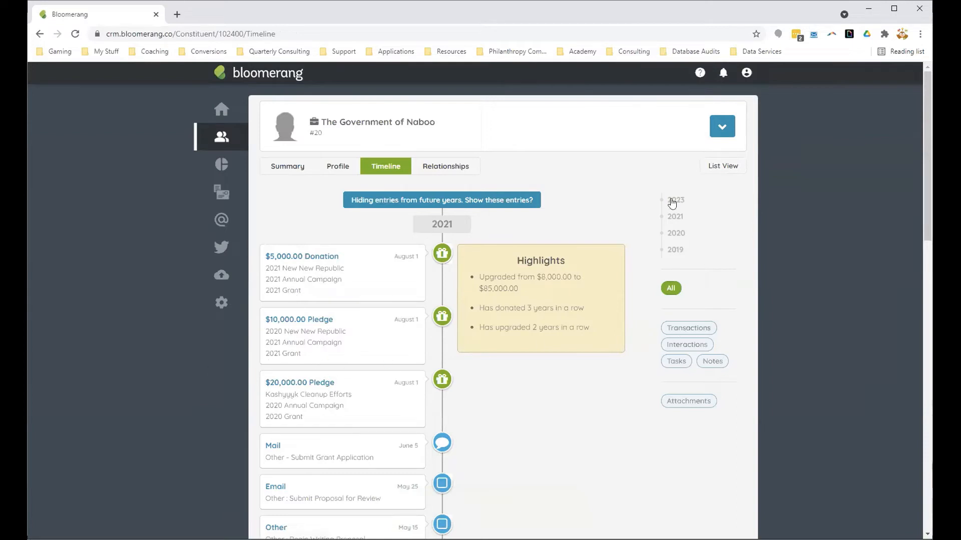
Step: Create a pledge payment for the 8/1/2021 installment of $5,000 to 2020 New New Republic
{"action": "left_click", "coordinate": [721, 127]}
{"action": "left_click", "coordinate": [711, 168]}
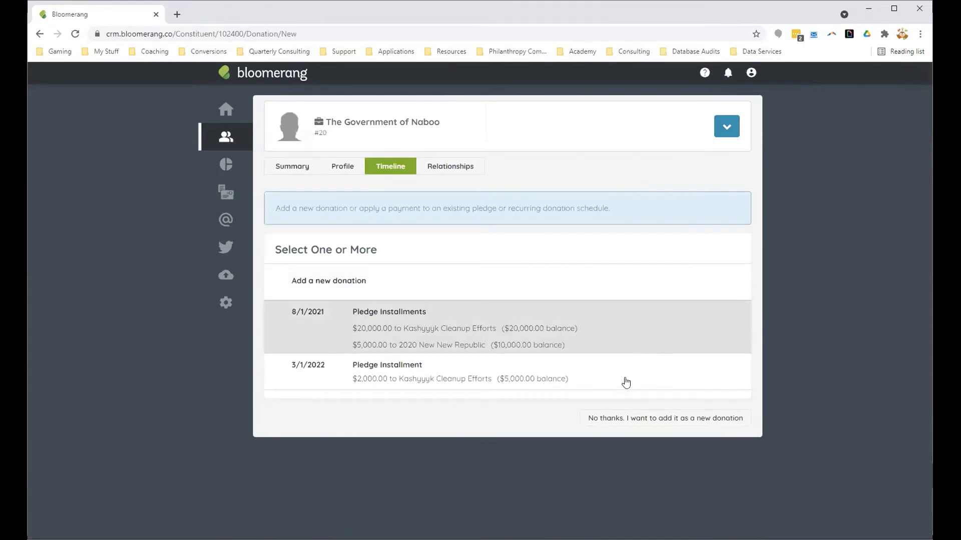
{"action": "left_click", "coordinate": [615, 326]}
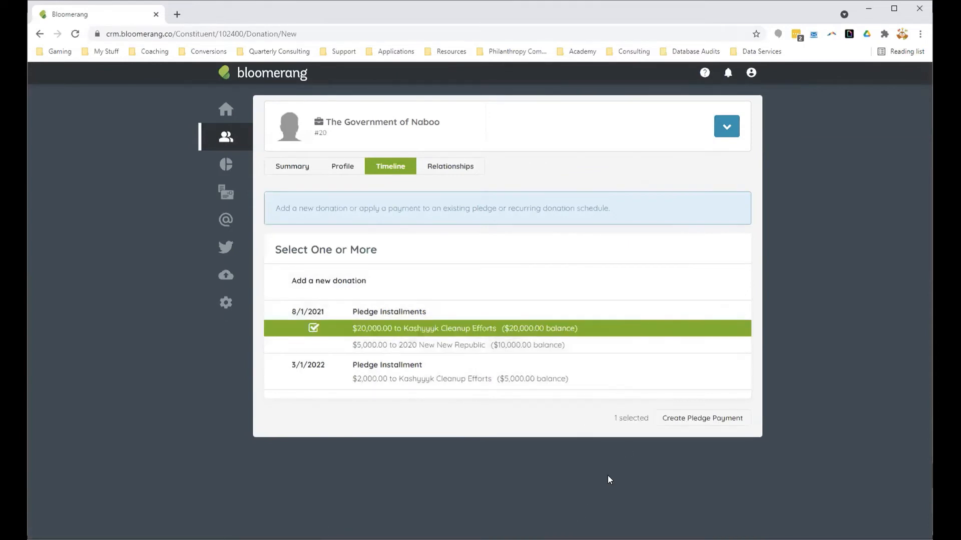
{"action": "left_click", "coordinate": [528, 349]}
{"action": "left_click_drag", "start_coordinate": [479, 329], "coordinate": [353, 328]}
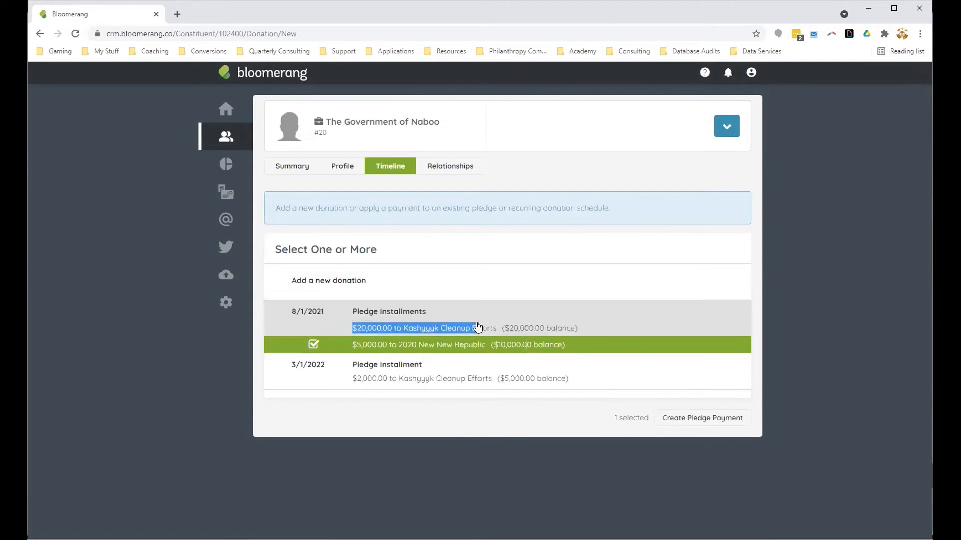
{"action": "left_click", "coordinate": [699, 420]}
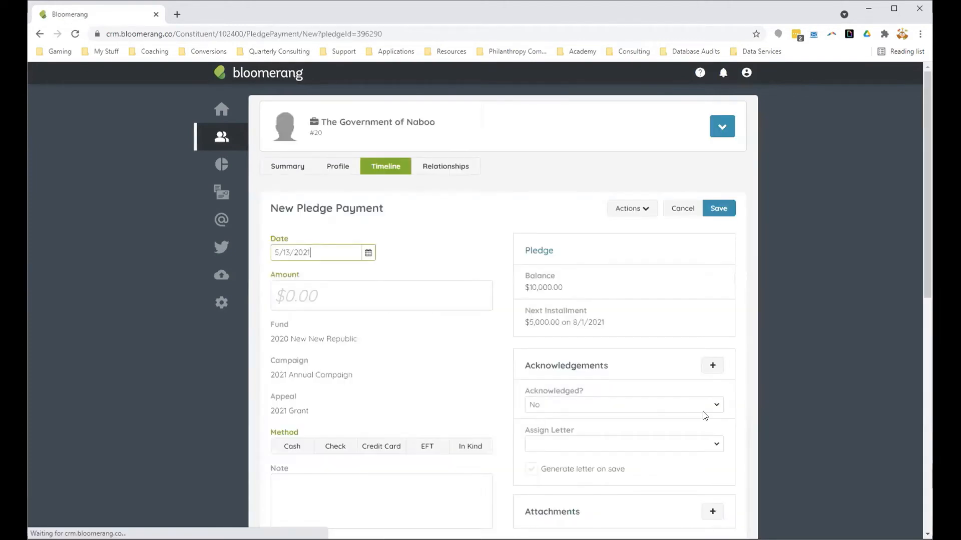
Step: Set the pledge payment's amount to $5,000 with the Check method, and save it
{"action": "left_click", "coordinate": [315, 296]}
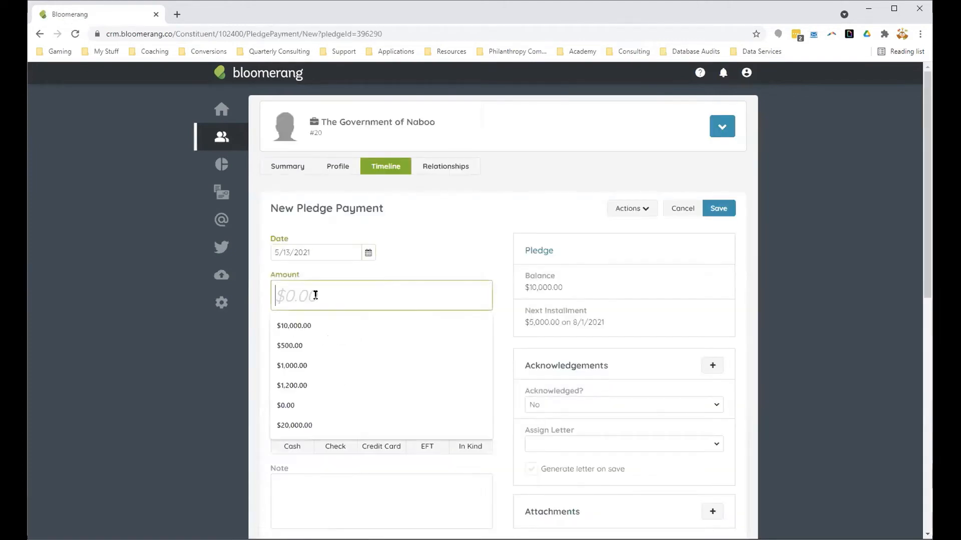
{"action": "type", "text": "5000"}
{"action": "left_click", "coordinate": [395, 344]}
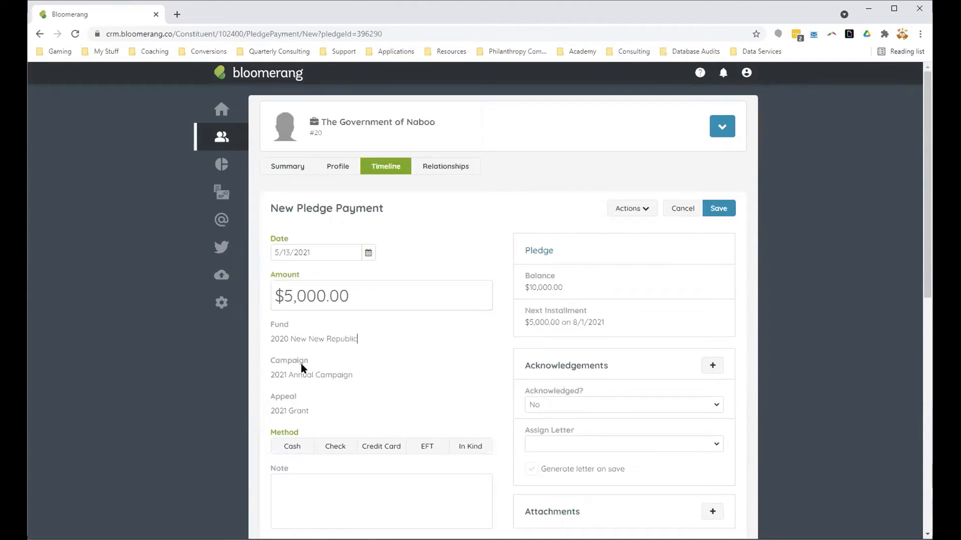
{"action": "left_click", "coordinate": [335, 446]}
{"action": "scroll", "coordinate": [386, 331], "scroll_direction": "down", "scroll_amount": 2}
{"action": "scroll", "coordinate": [580, 440], "scroll_direction": "down", "scroll_amount": 8}
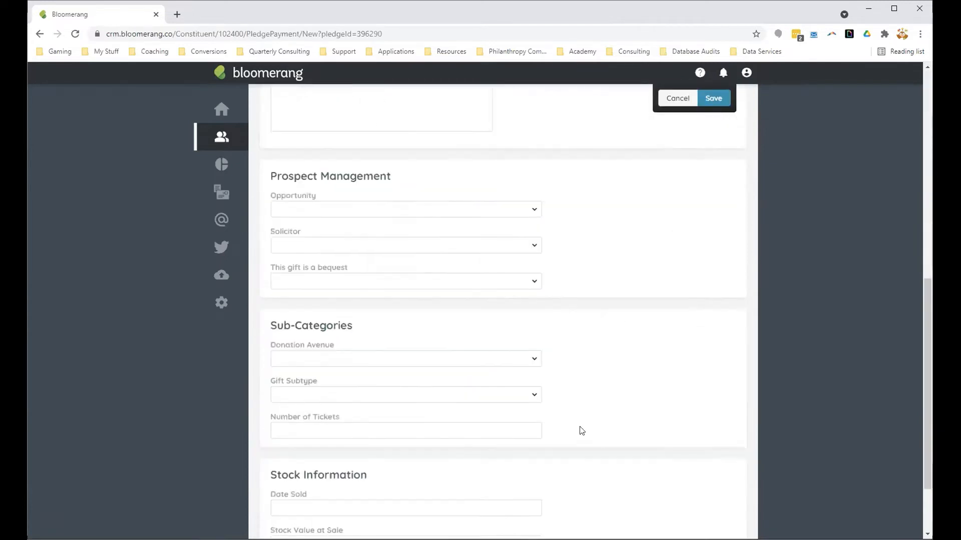
{"action": "scroll", "coordinate": [582, 344], "scroll_direction": "up", "scroll_amount": 10}
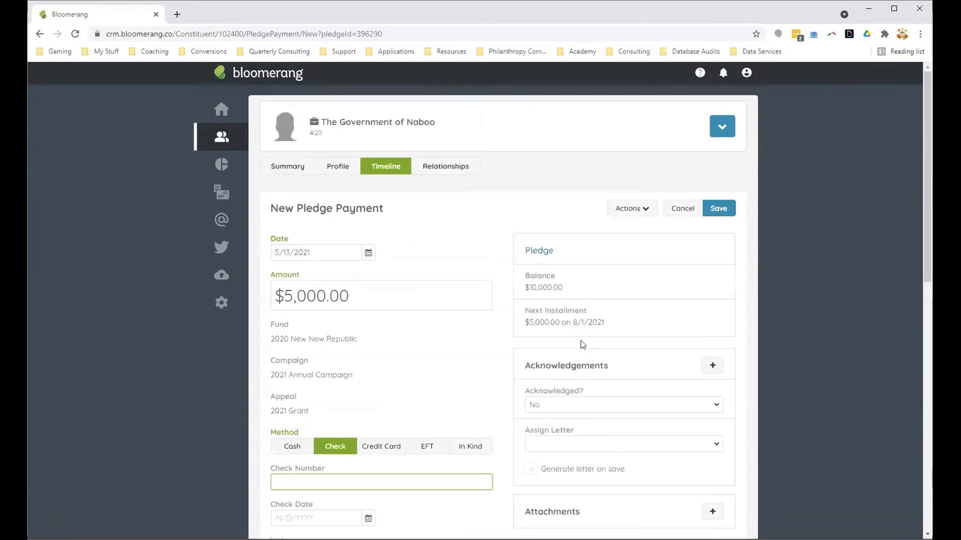
{"action": "left_click", "coordinate": [717, 209]}
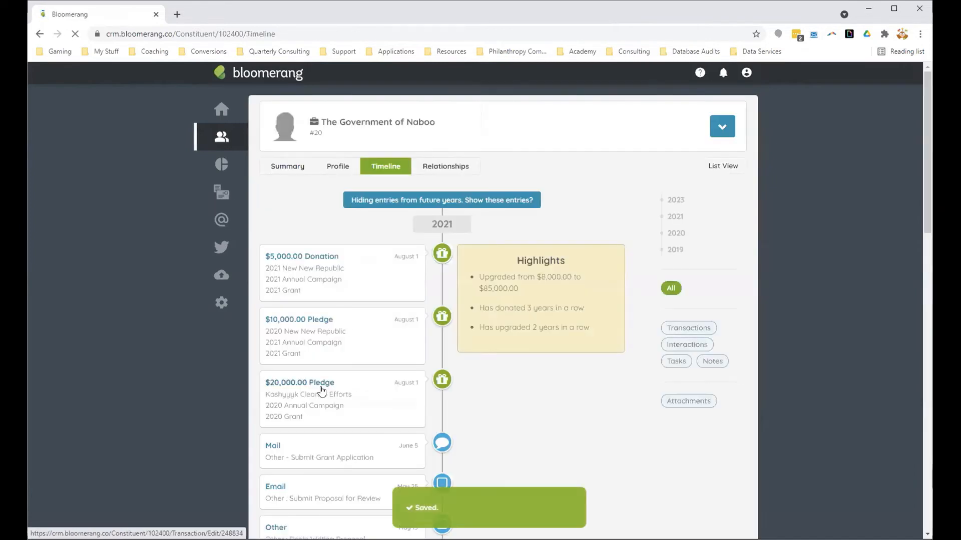
Step: Review the 2021 timeline entries to compare the separate donation with the pledge and its payment
{"action": "left_click", "coordinate": [529, 403]}
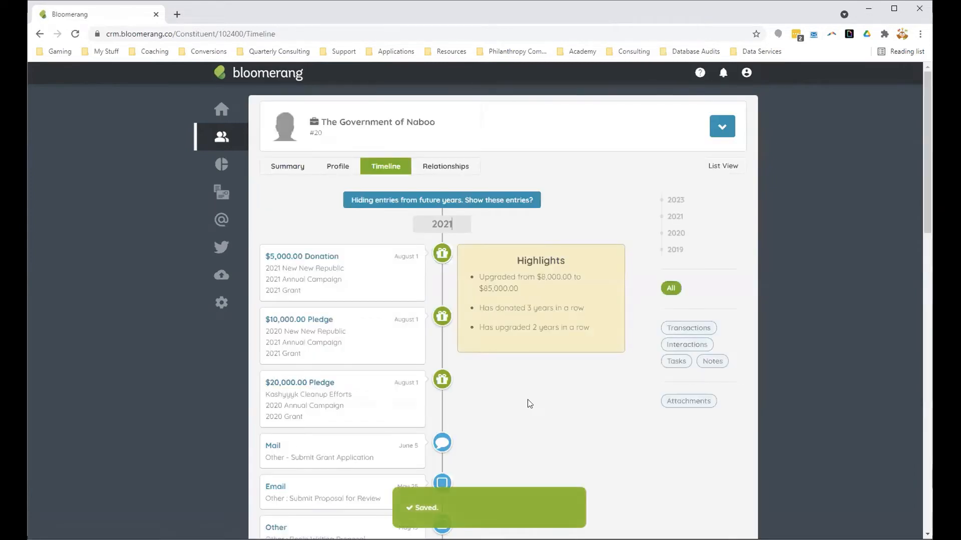
{"action": "scroll", "coordinate": [529, 403], "scroll_direction": "down", "scroll_amount": 1}
{"action": "scroll", "coordinate": [529, 403], "scroll_direction": "up", "scroll_amount": 1}
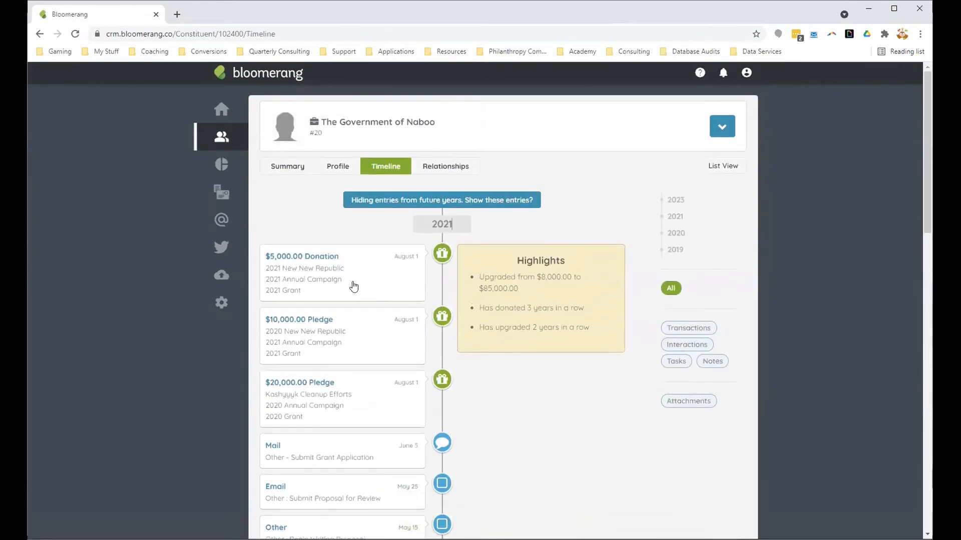
{"action": "scroll", "coordinate": [548, 438], "scroll_direction": "down", "scroll_amount": 4}
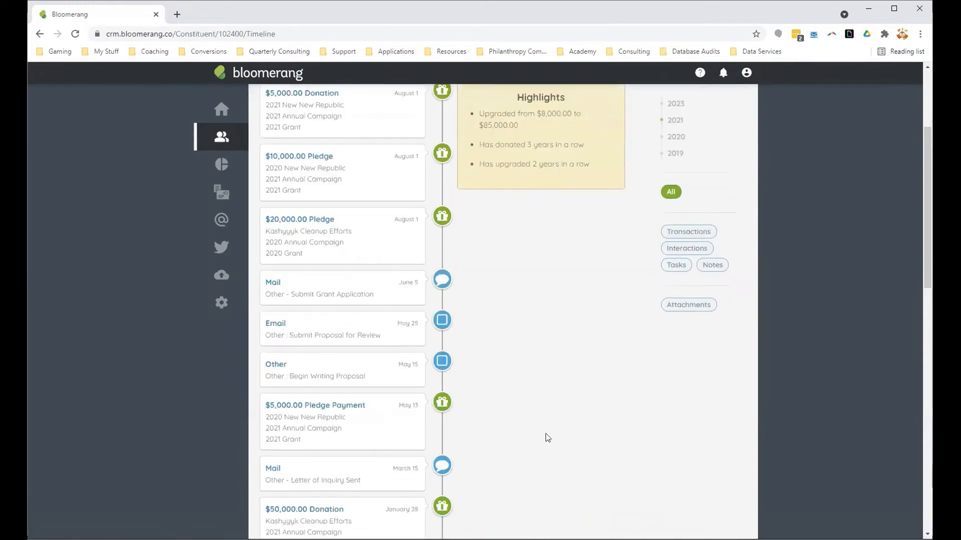
{"action": "scroll", "coordinate": [542, 425], "scroll_direction": "up", "scroll_amount": 4}
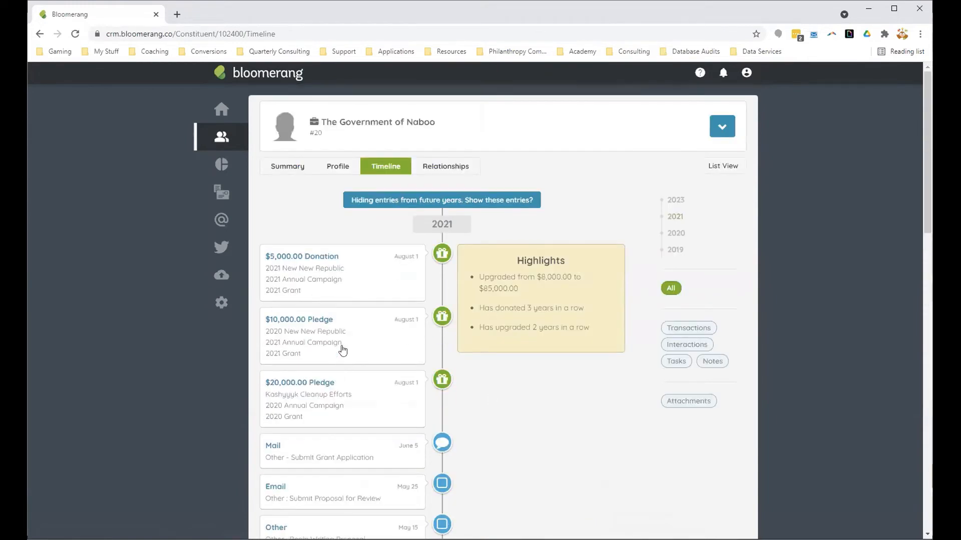
Step: Change the date of the $10,000 pledge's received payment to 8/1/2021 and save it
{"action": "left_click", "coordinate": [343, 350]}
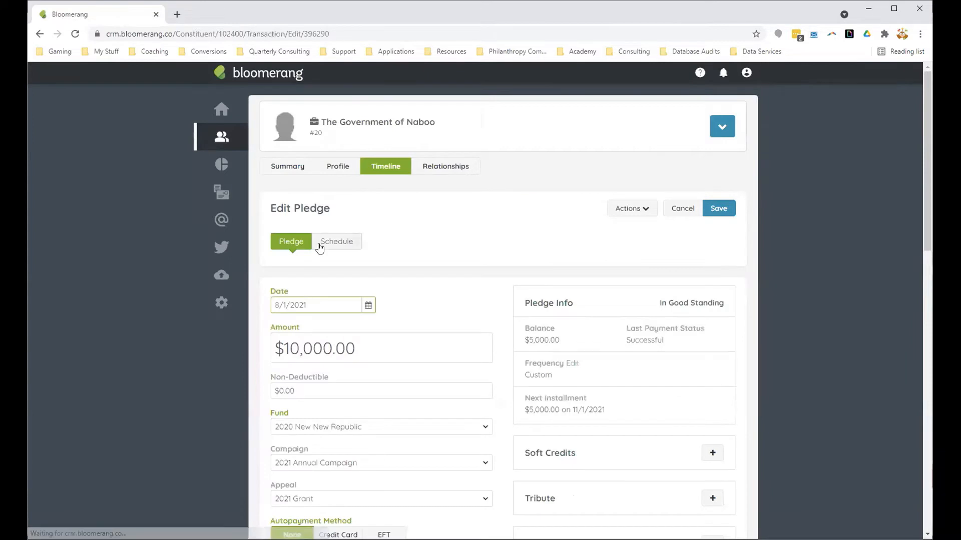
{"action": "left_click", "coordinate": [334, 244]}
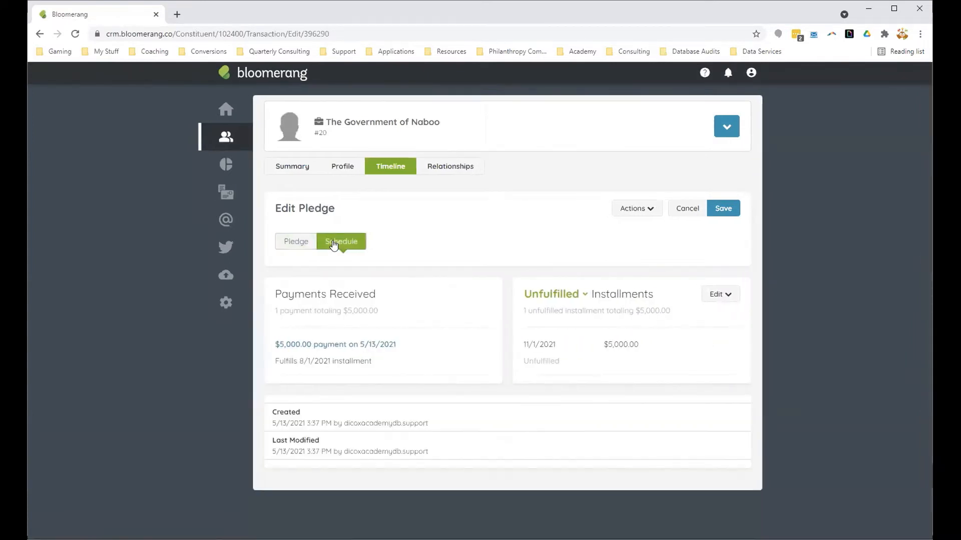
{"action": "left_click", "coordinate": [376, 345]}
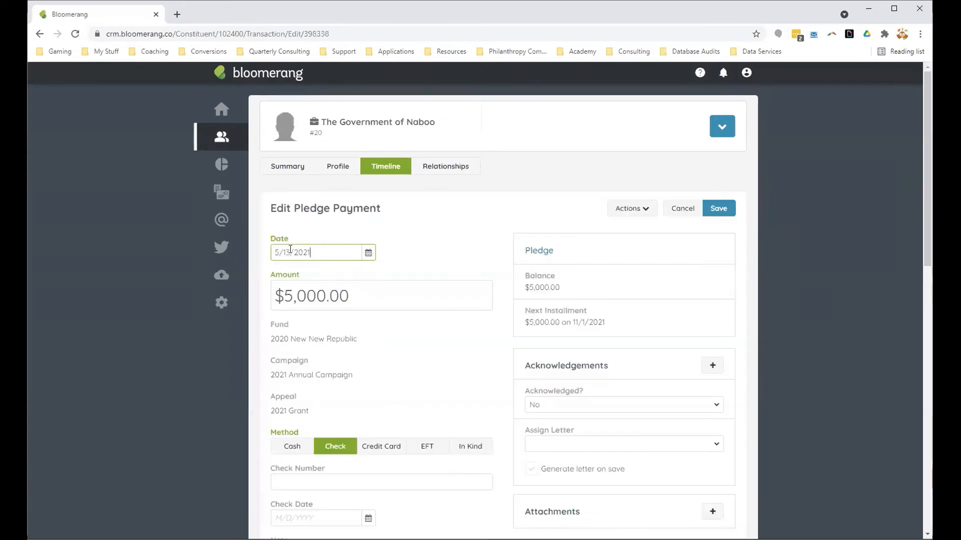
{"action": "left_click_drag", "start_coordinate": [290, 249], "coordinate": [261, 254]}
{"action": "type", "text": "8/1"}
{"action": "left_click", "coordinate": [389, 239]}
{"action": "left_click", "coordinate": [706, 209]}
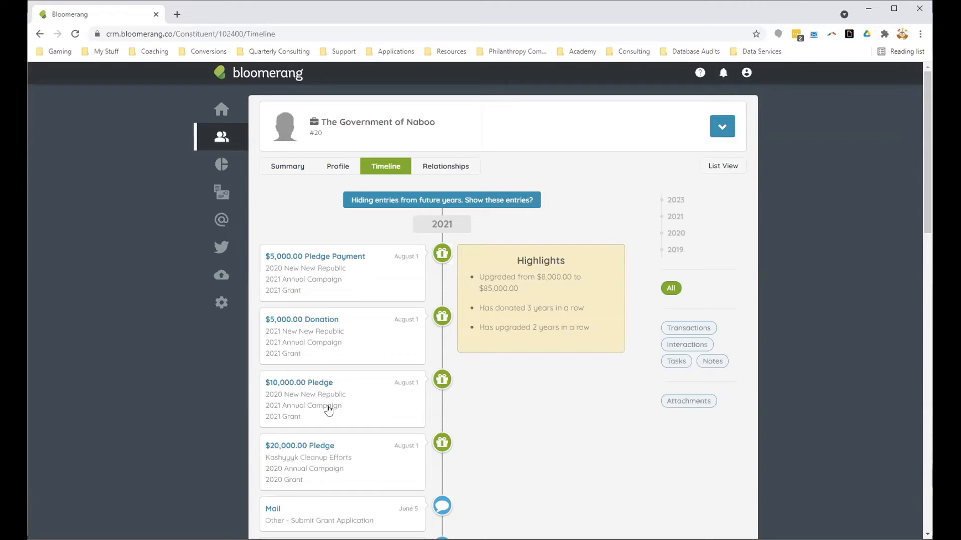
Step: Filter the timeline to notes, show entries from future years, and open the January 2023 Galactic Battle Cleanup Grant note
{"action": "scroll", "coordinate": [546, 450], "scroll_direction": "down", "scroll_amount": 2}
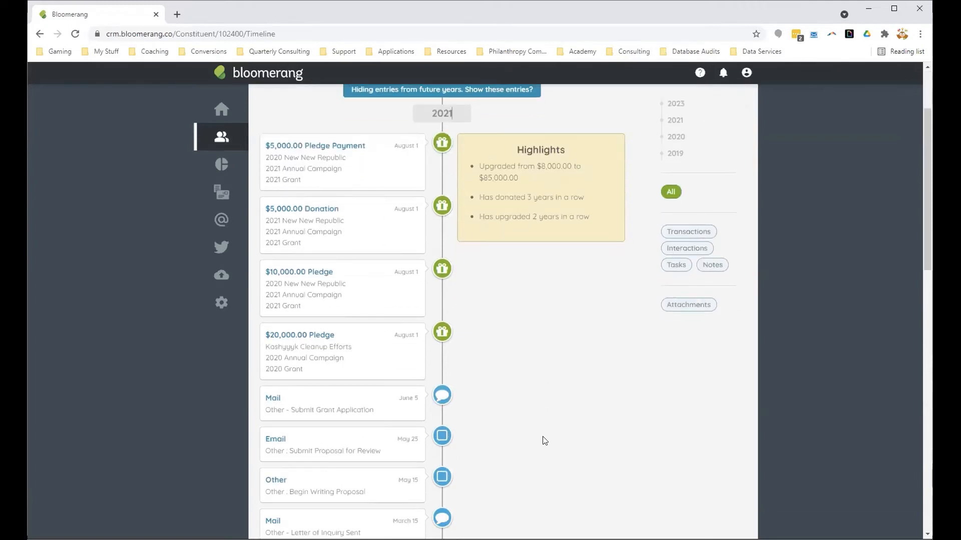
{"action": "scroll", "coordinate": [559, 475], "scroll_direction": "down", "scroll_amount": 1}
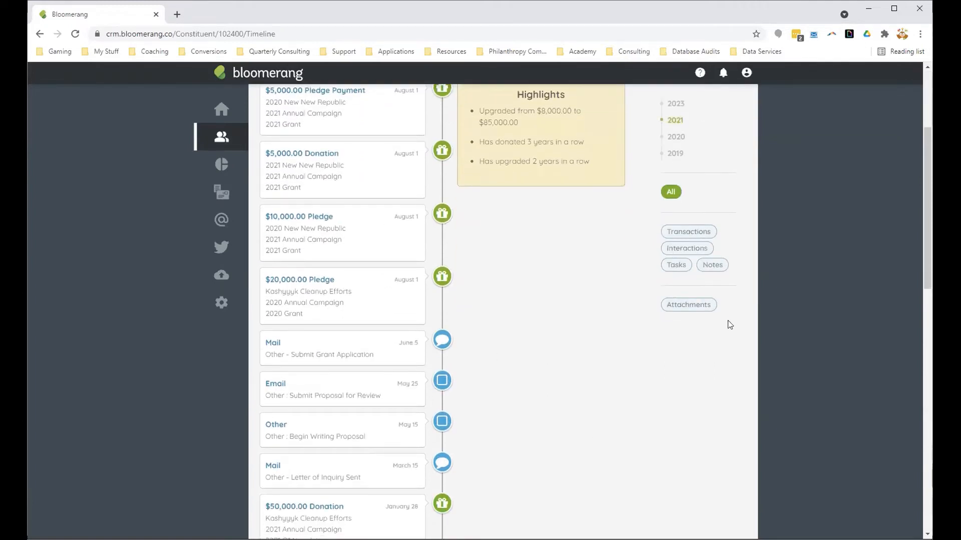
{"action": "left_click", "coordinate": [711, 268]}
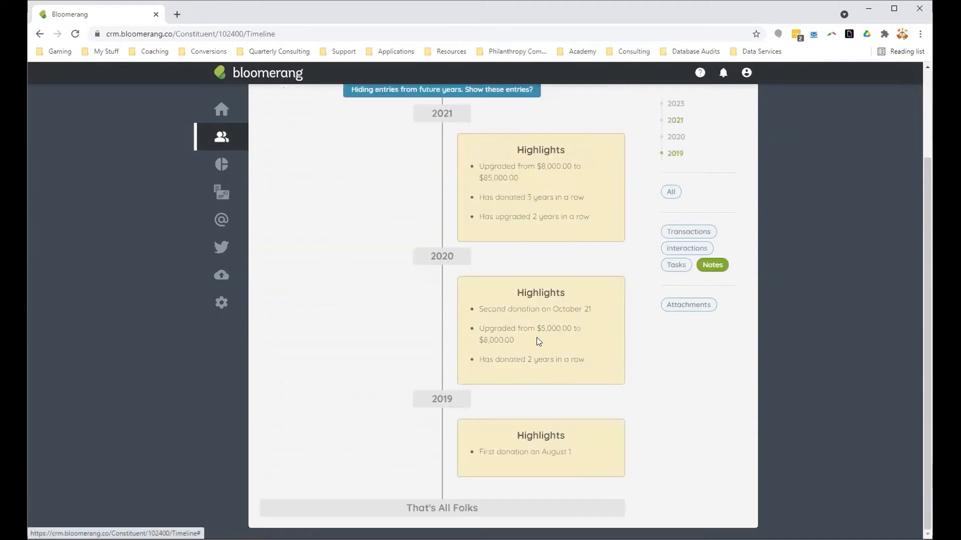
{"action": "scroll", "coordinate": [539, 346], "scroll_direction": "up", "scroll_amount": 2}
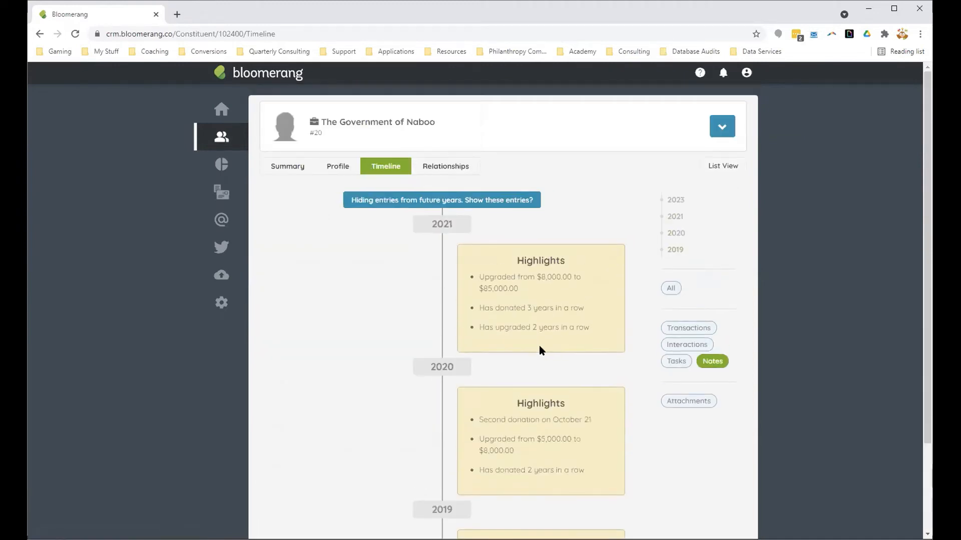
{"action": "left_click", "coordinate": [444, 202]}
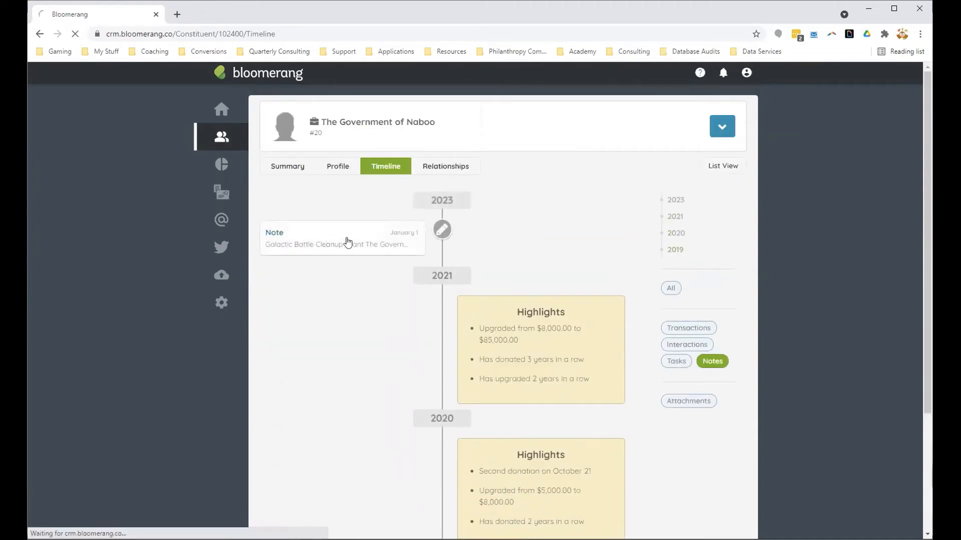
{"action": "left_click", "coordinate": [344, 241]}
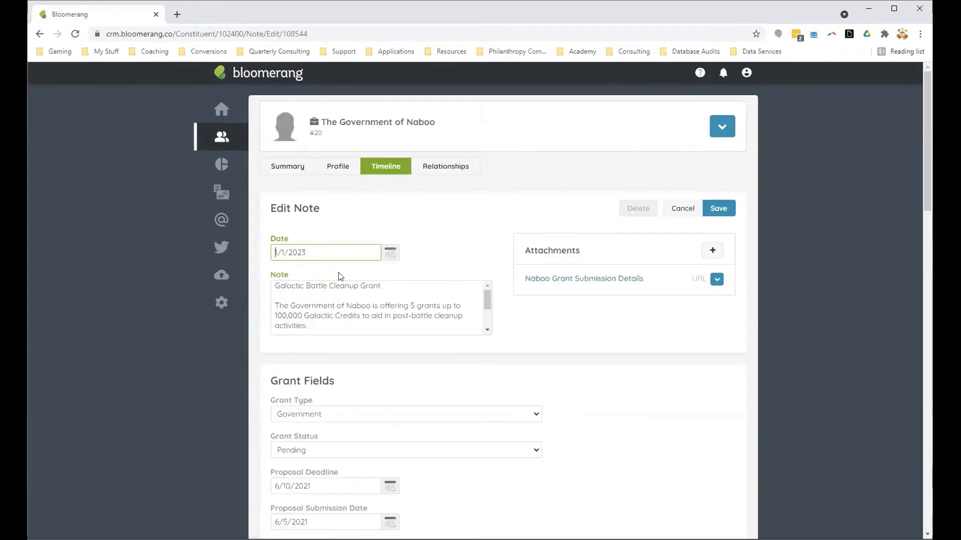
Step: Add the line "Grant Awarded" below the grant application entry in the note text
{"action": "left_click", "coordinate": [369, 316]}
{"action": "scroll", "coordinate": [369, 316], "scroll_direction": "down", "scroll_amount": 2}
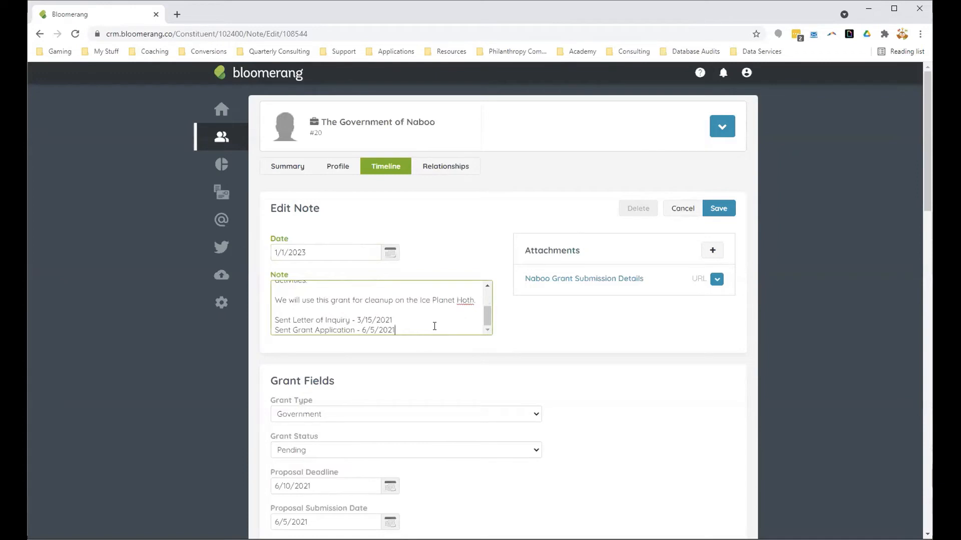
{"action": "key", "text": "Return"}
{"action": "type", "text": "Grant "}
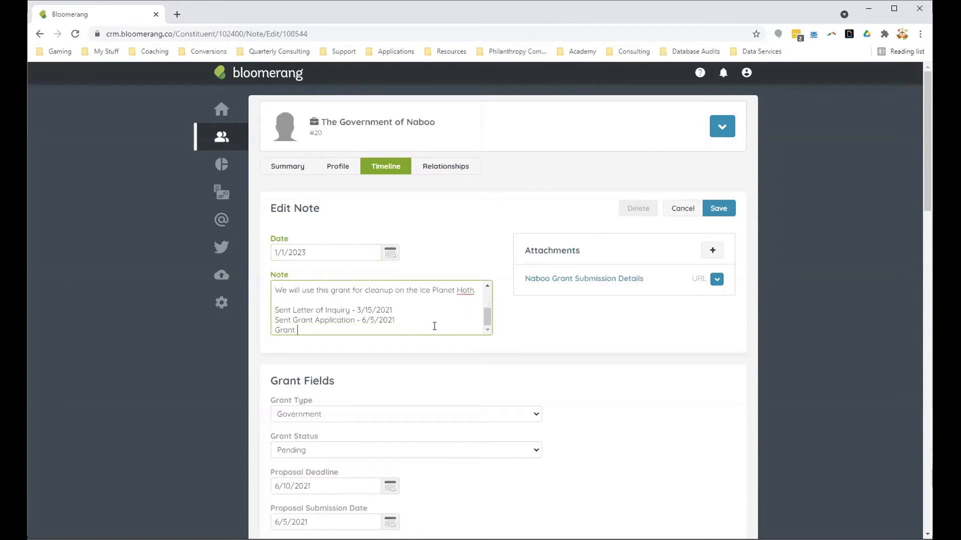
{"action": "type", "text": "Awarded"}
{"action": "key", "text": "Return"}
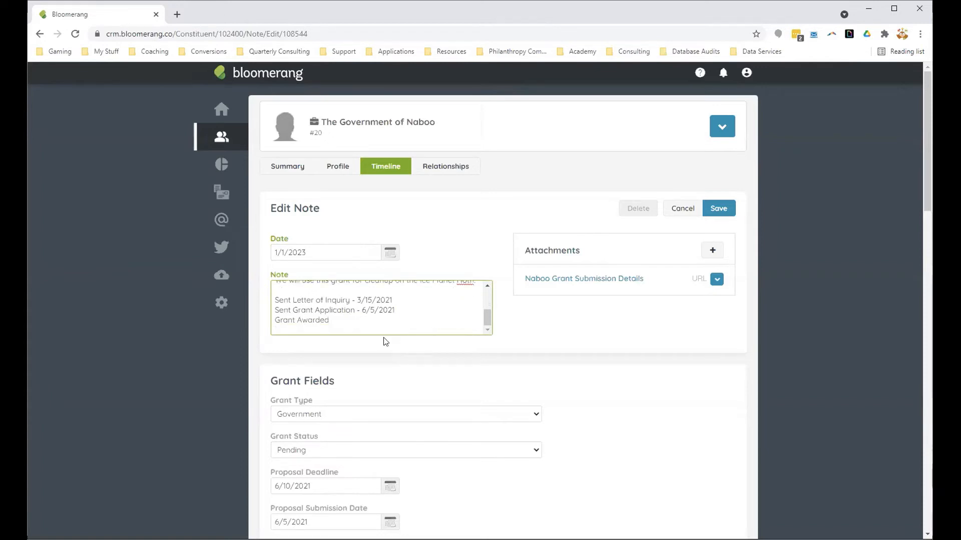
Step: Add the lines "First Installment" and "Sencond Date" to the note text
{"action": "type", "text": "First Installment"}
{"action": "key", "text": "Return"}
{"action": "type", "text": "Senco"}
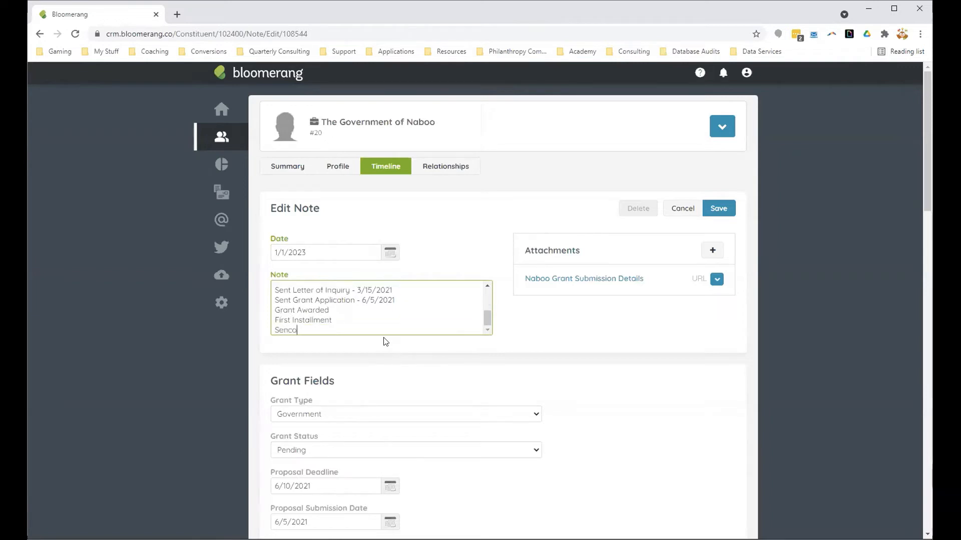
{"action": "type", "text": "nd Date"}
{"action": "key", "text": "Return"}
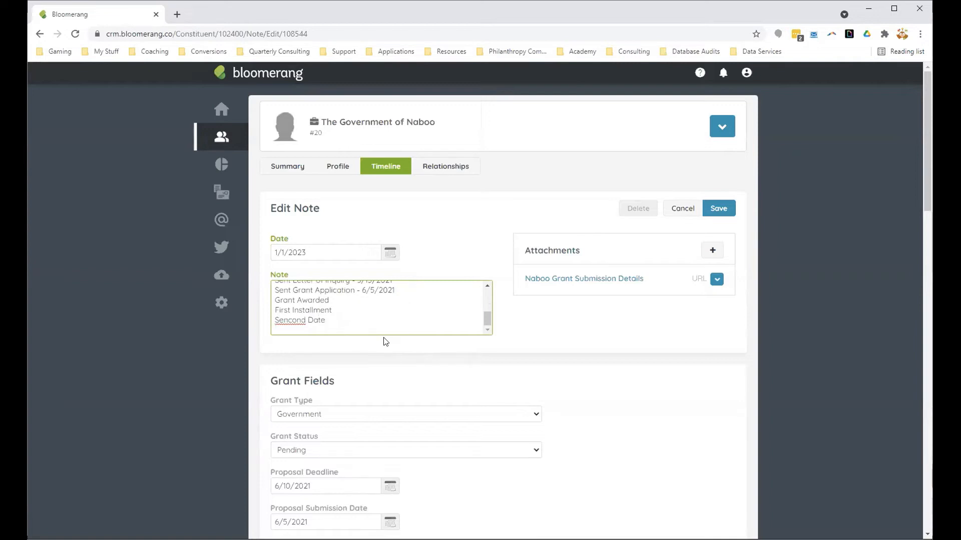
Step: Add "Monthly Report Submitted" as the last line of the note text
{"action": "type", "text": "Monthly"}
{"action": "scroll", "coordinate": [493, 481], "scroll_direction": "down", "scroll_amount": 4}
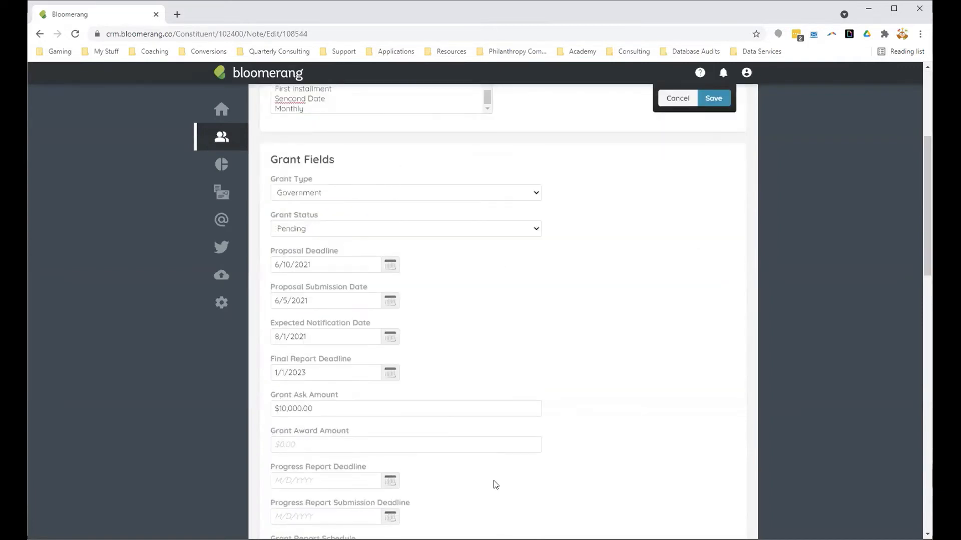
{"action": "scroll", "coordinate": [495, 485], "scroll_direction": "up", "scroll_amount": 2}
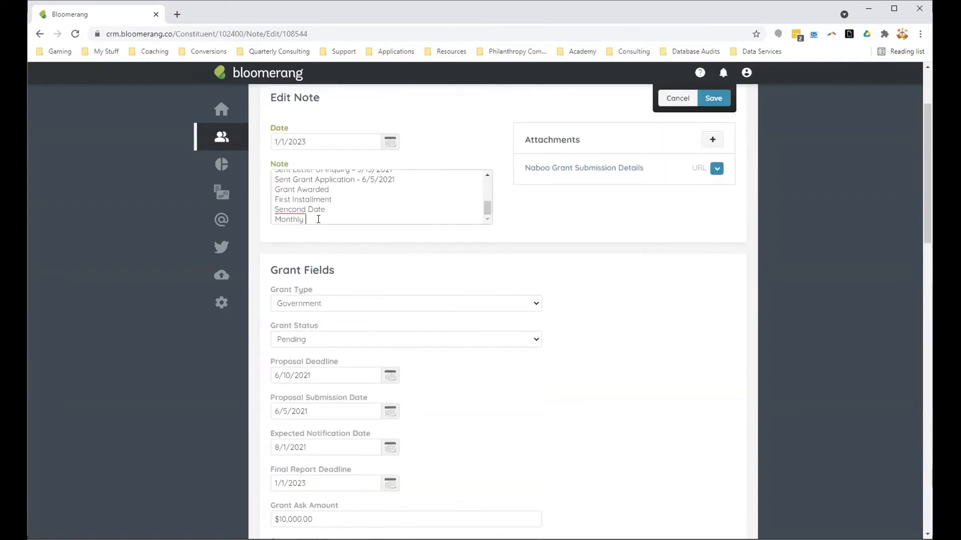
{"action": "left_click", "coordinate": [319, 219]}
{"action": "type", "text": "Re"}
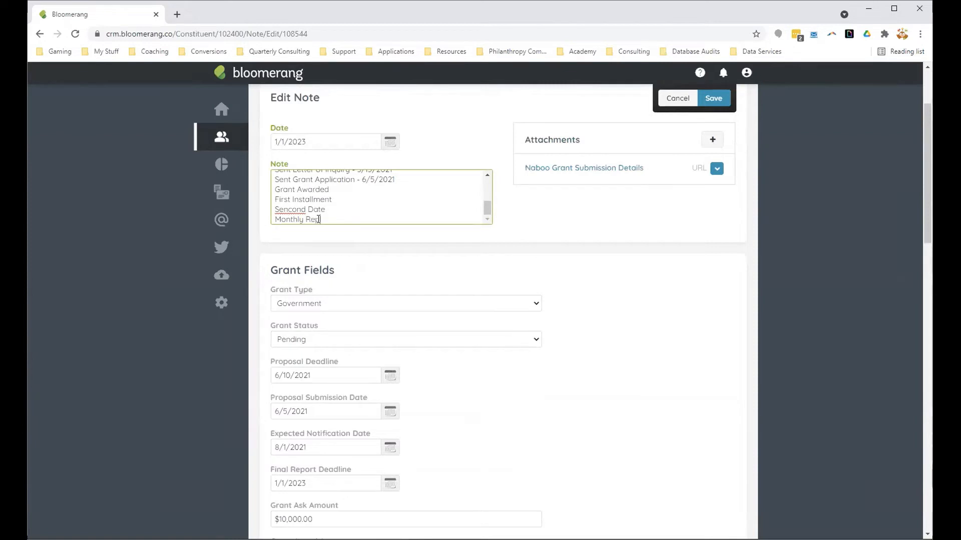
{"action": "type", "text": "port Submitted"}
{"action": "left_click_drag", "start_coordinate": [274, 189], "coordinate": [378, 234]}
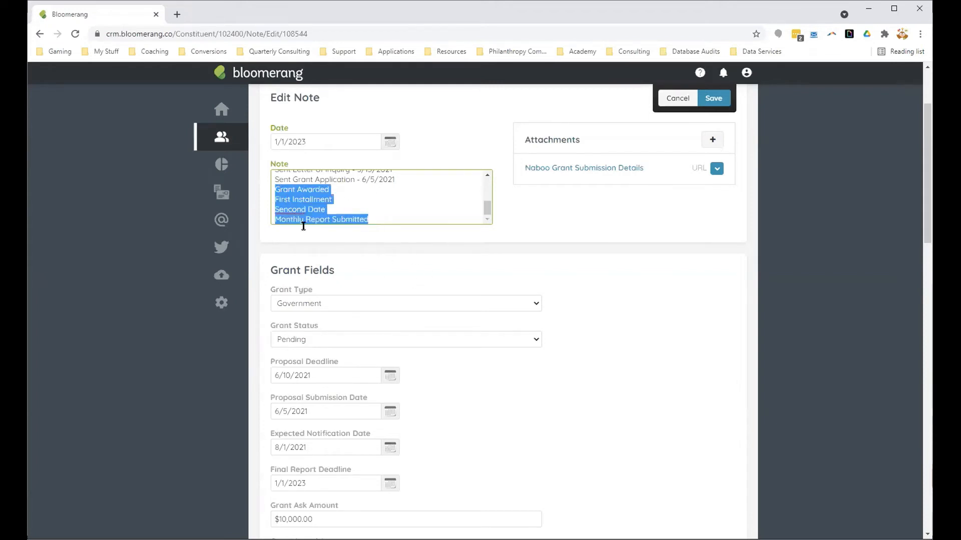
{"action": "left_click", "coordinate": [440, 353]}
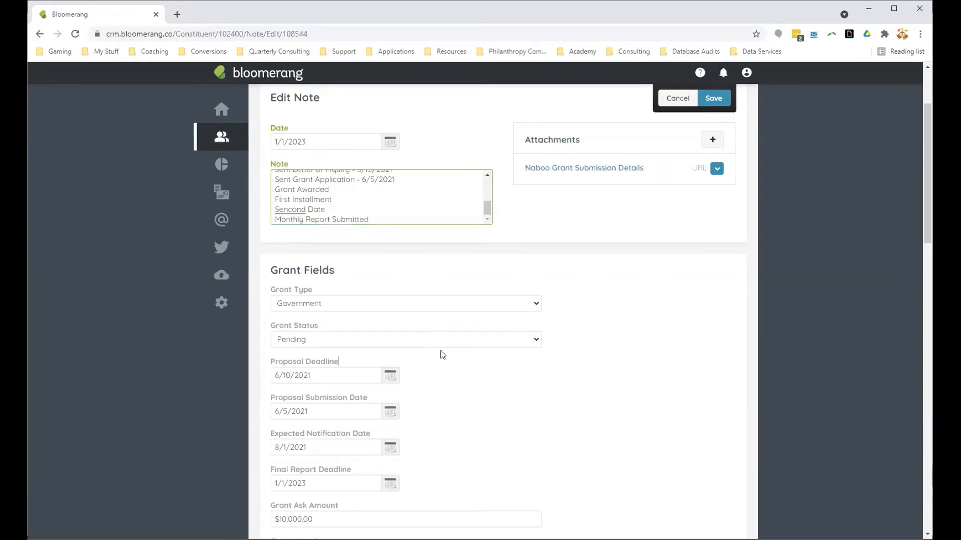
Step: Set the note's Grant Status to Awarded
{"action": "left_click", "coordinate": [303, 344]}
{"action": "left_click", "coordinate": [338, 387]}
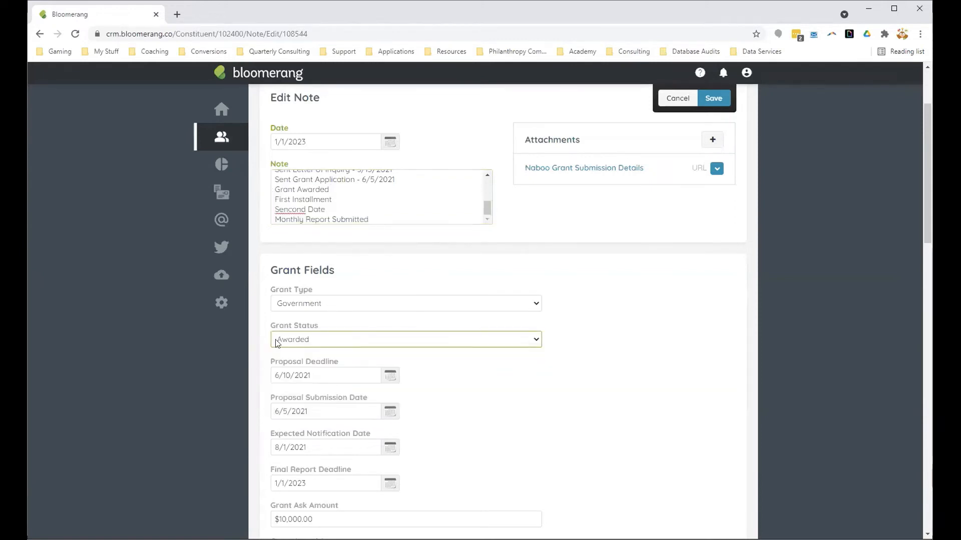
{"action": "left_click", "coordinate": [460, 410]}
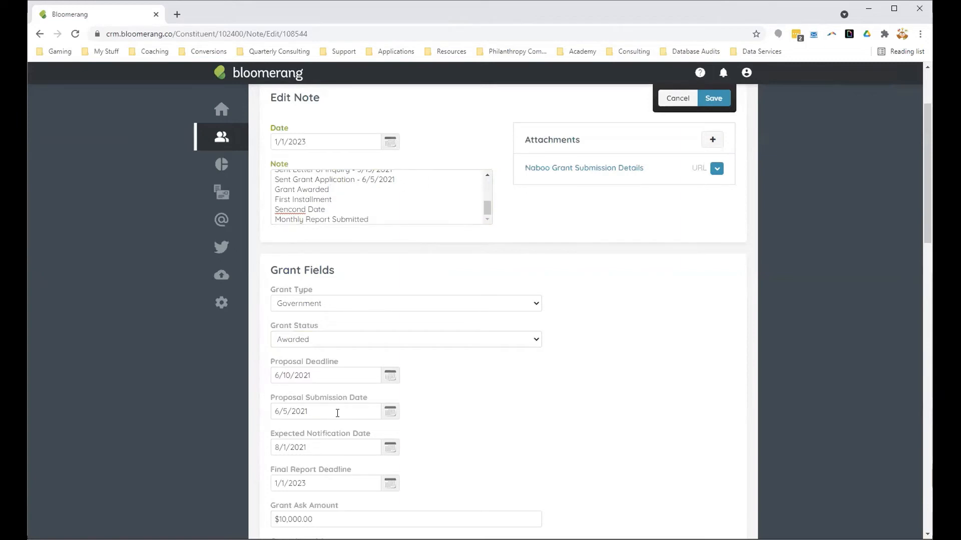
Step: Enter $10,00.00 as the Grant Award Amount in the note's grant fields
{"action": "scroll", "coordinate": [338, 417], "scroll_direction": "up", "scroll_amount": 1}
{"action": "scroll", "coordinate": [341, 421], "scroll_direction": "down", "scroll_amount": 2}
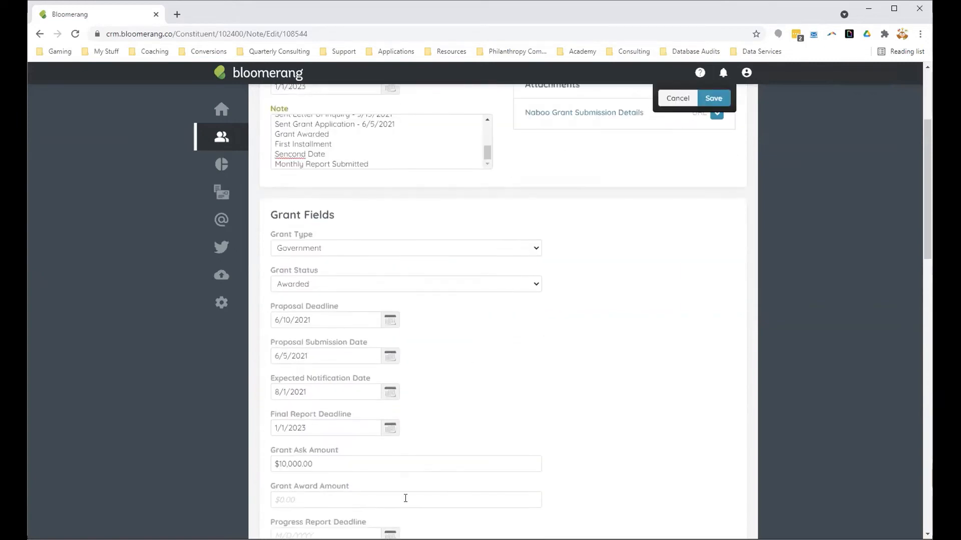
{"action": "left_click", "coordinate": [313, 497]}
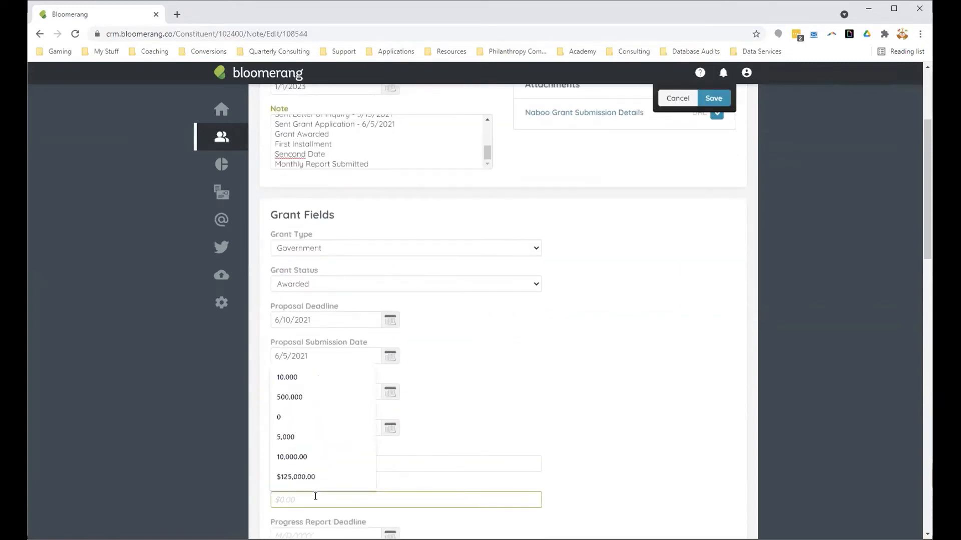
{"action": "type", "text": "10000"}
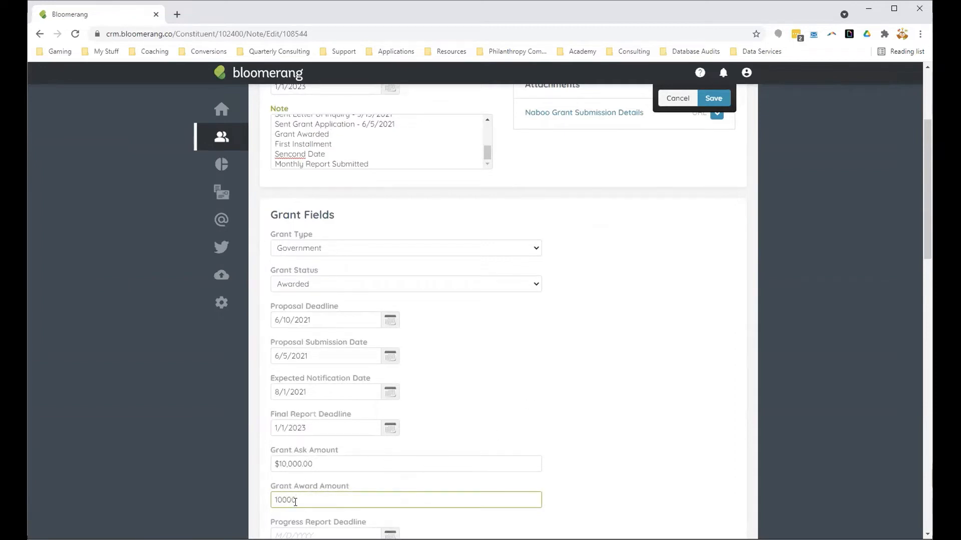
{"action": "left_click_drag", "start_coordinate": [297, 500], "coordinate": [246, 505]}
{"action": "type", "text": "1000"}
{"action": "left_click", "coordinate": [515, 461]}
{"action": "scroll", "coordinate": [527, 418], "scroll_direction": "down", "scroll_amount": 1}
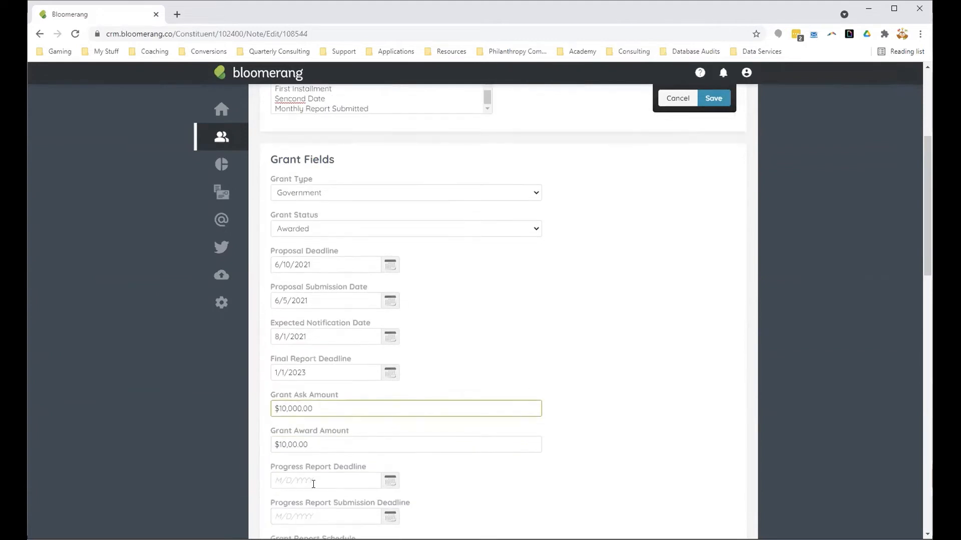
Step: Select Annual as the Grant Report Schedule, leaving the progress report dates blank, and save the note
{"action": "left_click", "coordinate": [313, 484]}
{"action": "key", "text": "Tab"}
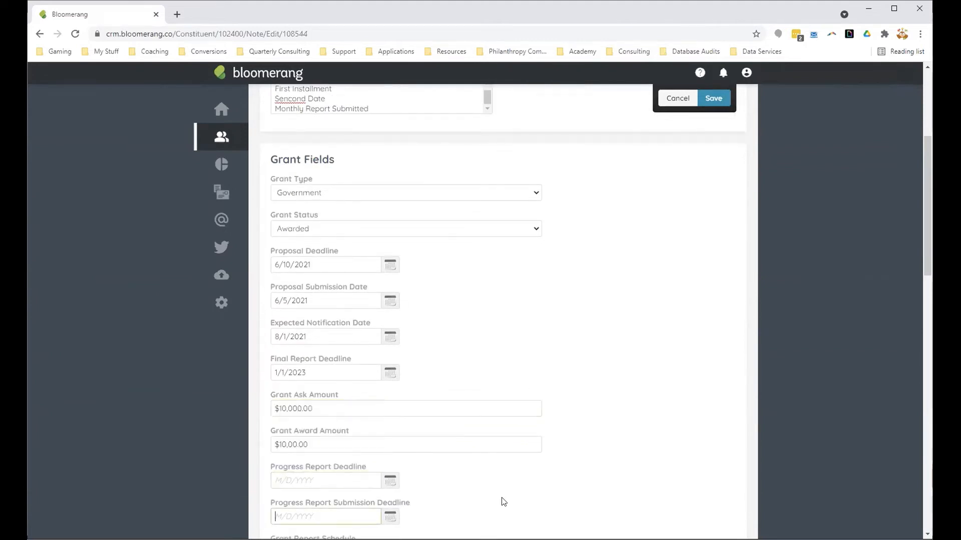
{"action": "scroll", "coordinate": [503, 501], "scroll_direction": "down", "scroll_amount": 1}
{"action": "scroll", "coordinate": [533, 435], "scroll_direction": "down", "scroll_amount": 1}
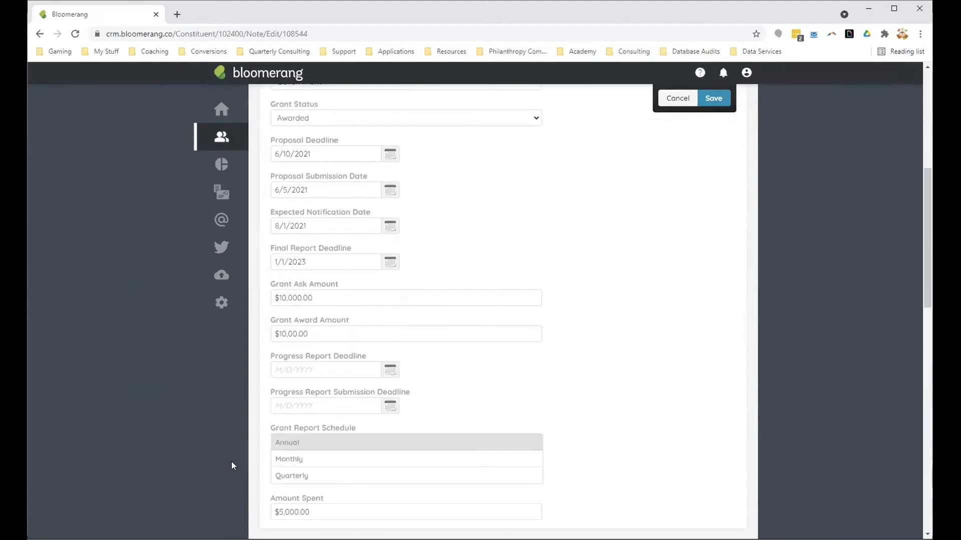
{"action": "left_click", "coordinate": [287, 442]}
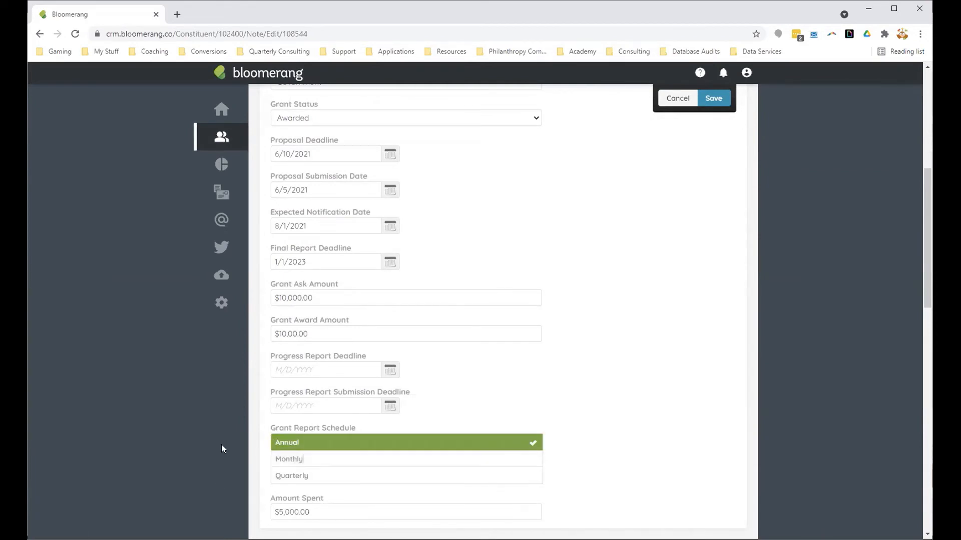
{"action": "left_click", "coordinate": [335, 516]}
{"action": "scroll", "coordinate": [596, 496], "scroll_direction": "up", "scroll_amount": 3}
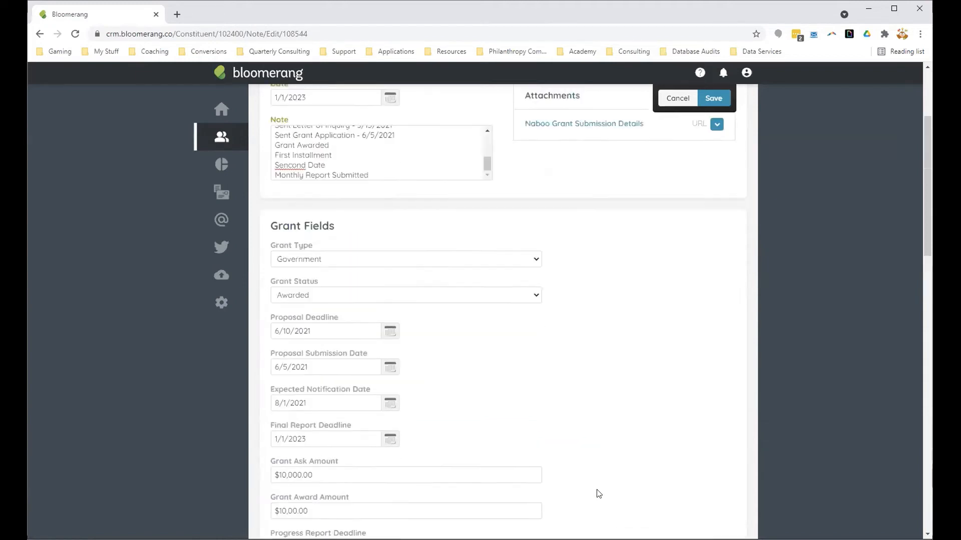
{"action": "scroll", "coordinate": [599, 494], "scroll_direction": "up", "scroll_amount": 3}
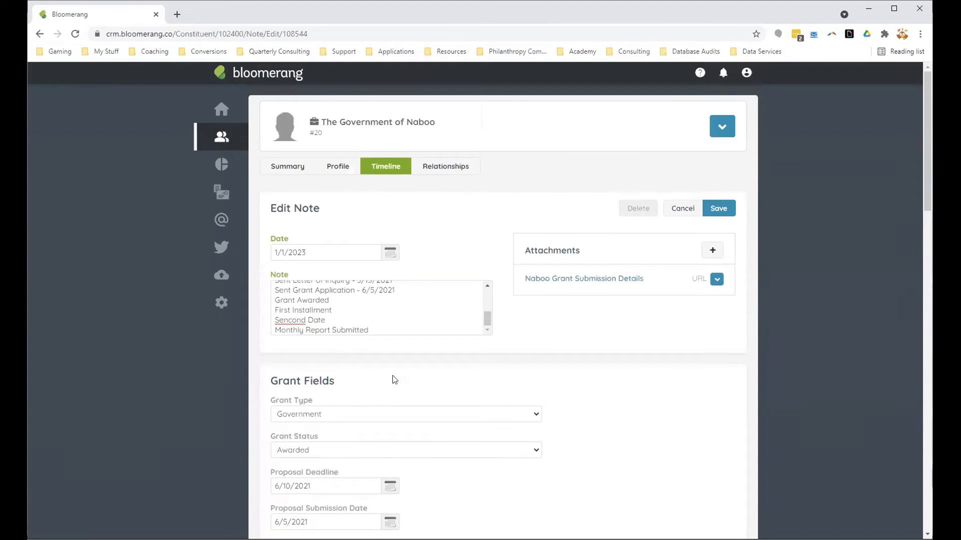
{"action": "left_click", "coordinate": [718, 210]}
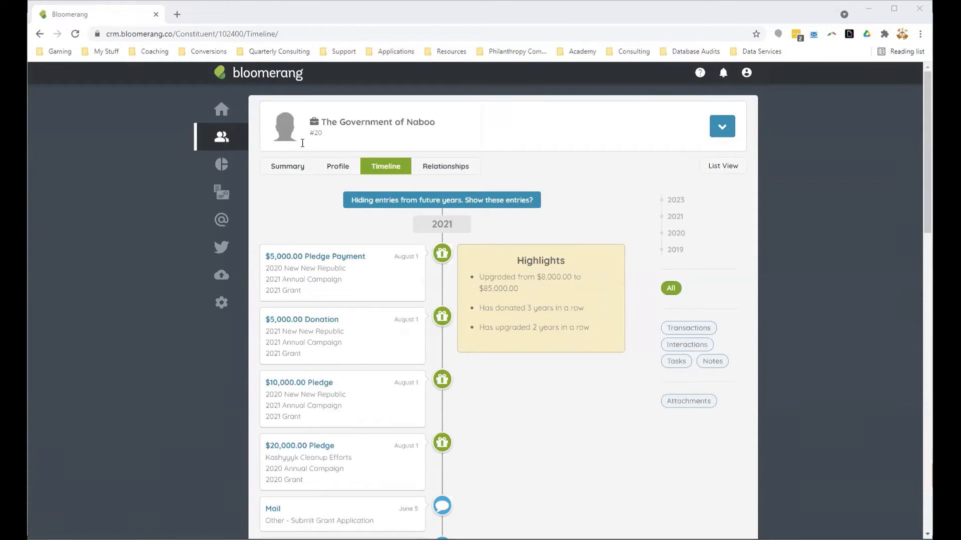
Step: Open the timeline of the Foundation for Clone War Veterans from the recent accounts
{"action": "left_click", "coordinate": [222, 142]}
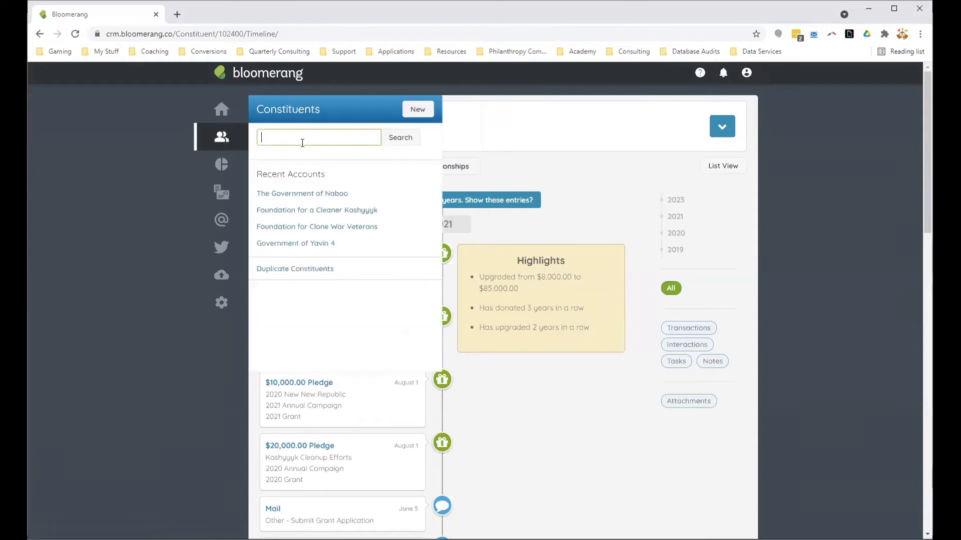
{"action": "left_click", "coordinate": [309, 226]}
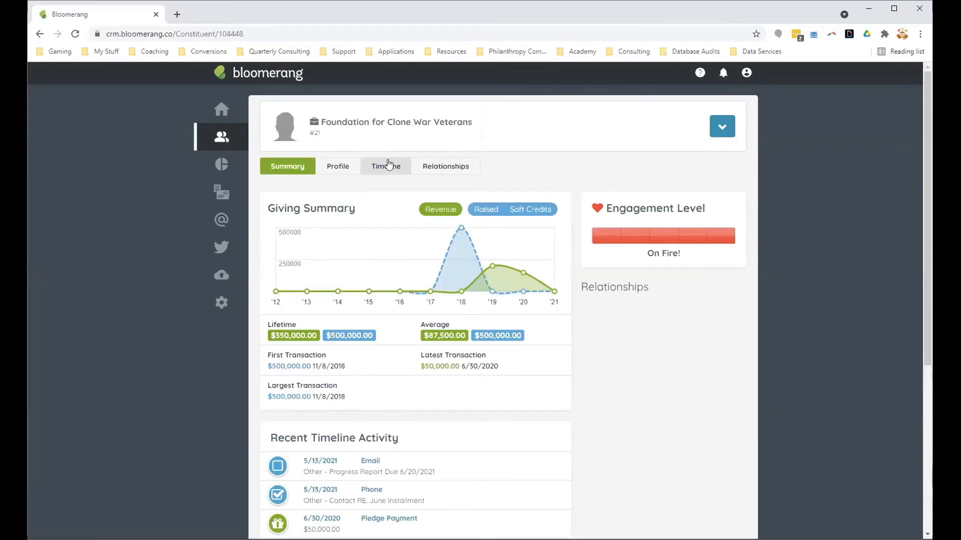
{"action": "left_click", "coordinate": [389, 164]}
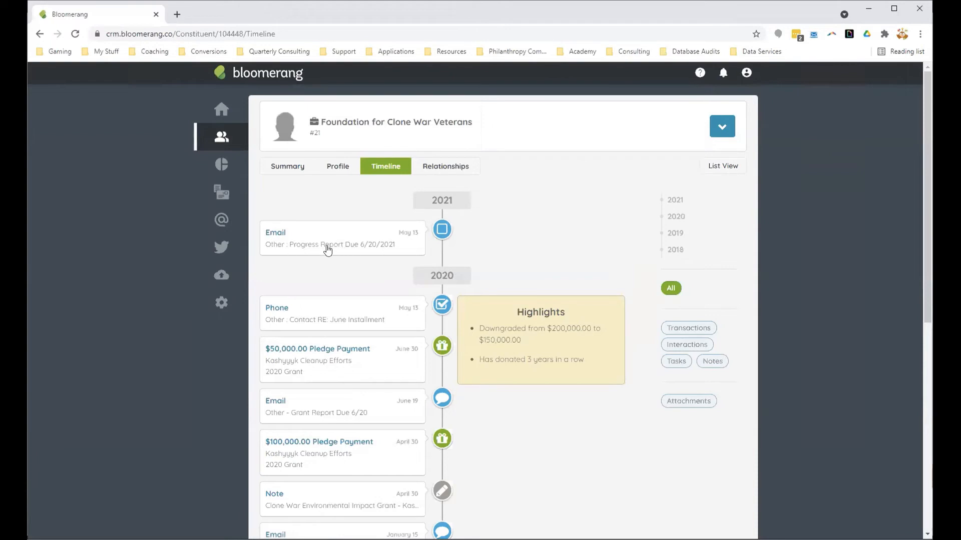
{"action": "scroll", "coordinate": [522, 245], "scroll_direction": "down", "scroll_amount": 1}
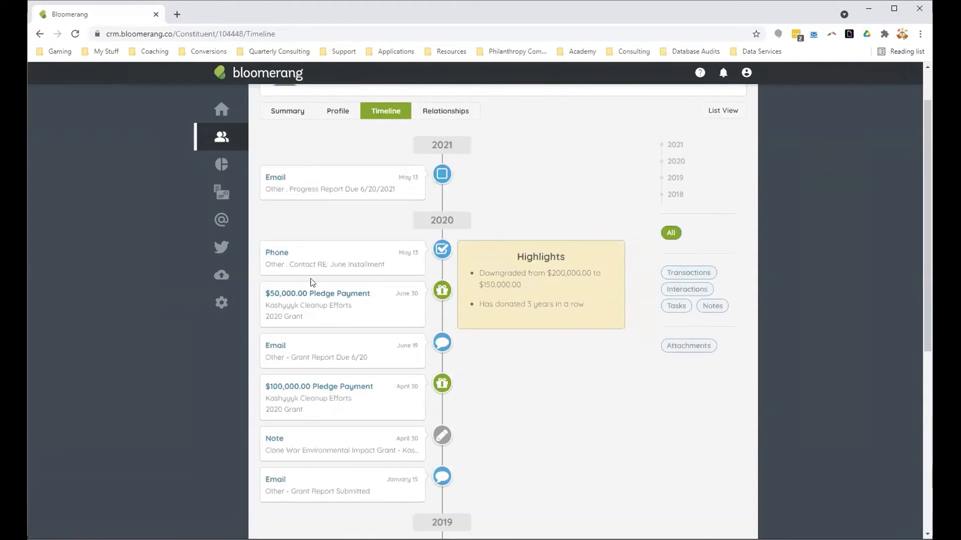
Step: Review the progress report entry in the April 30, 2020 Clone War Environmental Impact Grant note, and leave the note without saving
{"action": "left_click", "coordinate": [387, 459]}
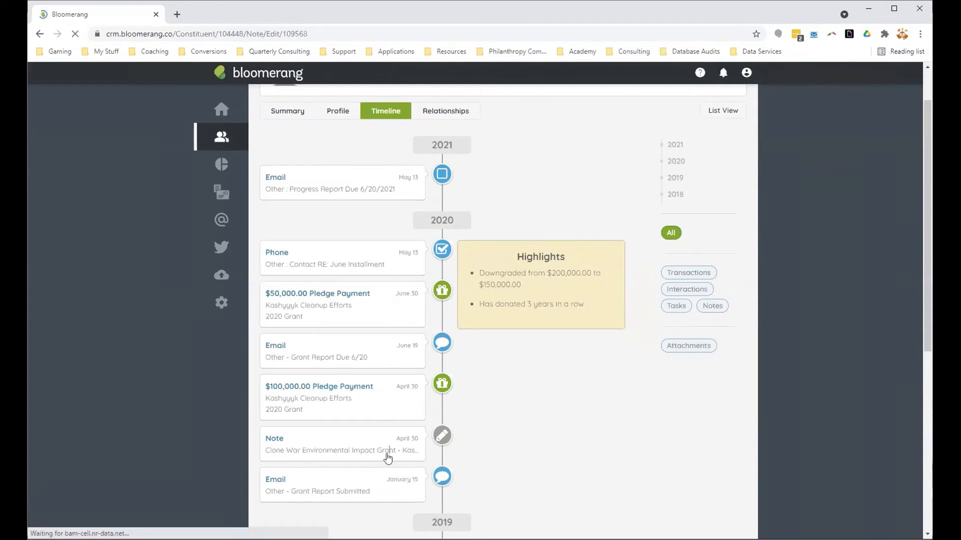
{"action": "scroll", "coordinate": [372, 312], "scroll_direction": "down", "scroll_amount": 5}
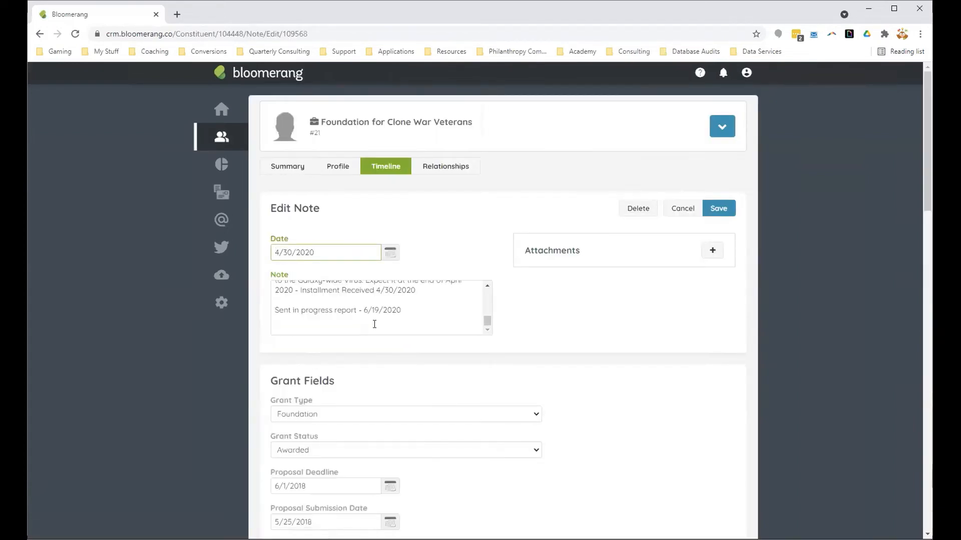
{"action": "left_click", "coordinate": [549, 371]}
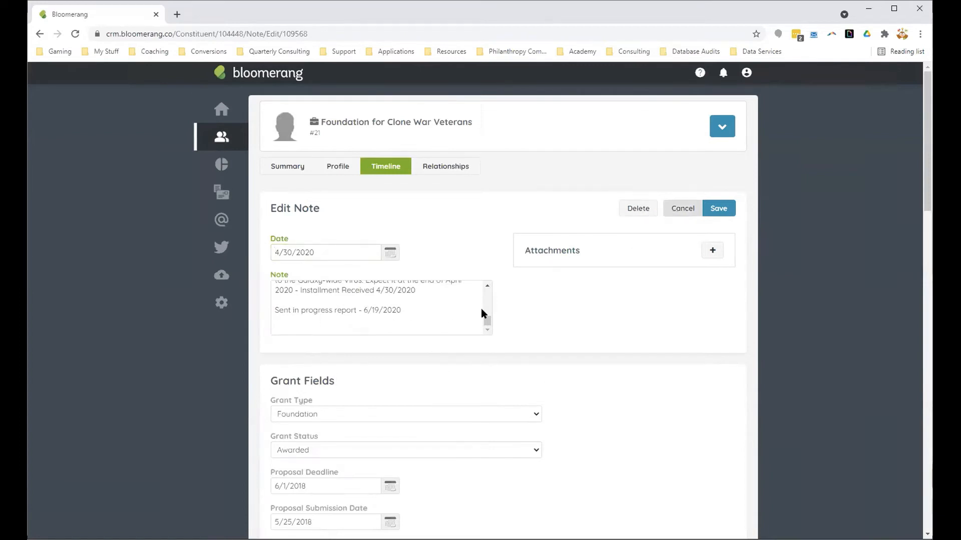
{"action": "left_click_drag", "start_coordinate": [400, 311], "coordinate": [274, 310]}
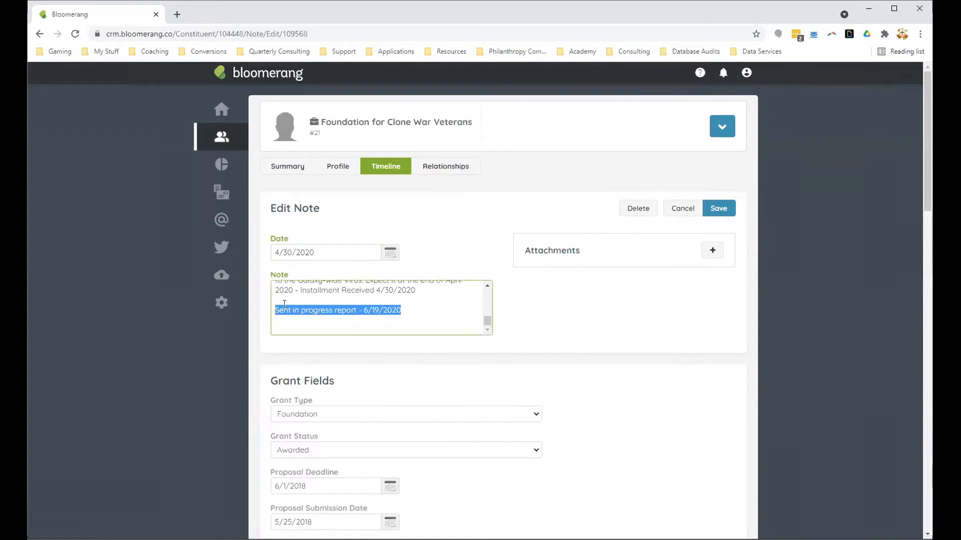
{"action": "left_click", "coordinate": [681, 209]}
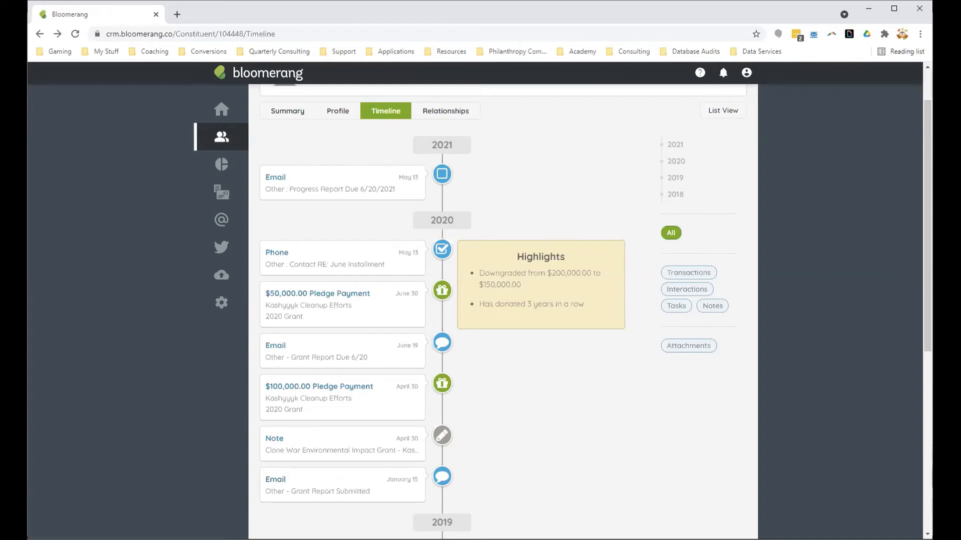
Step: Search the constituents for "czer" and open the timeline of Czerka Corporation
{"action": "key", "text": "alt+Tab"}
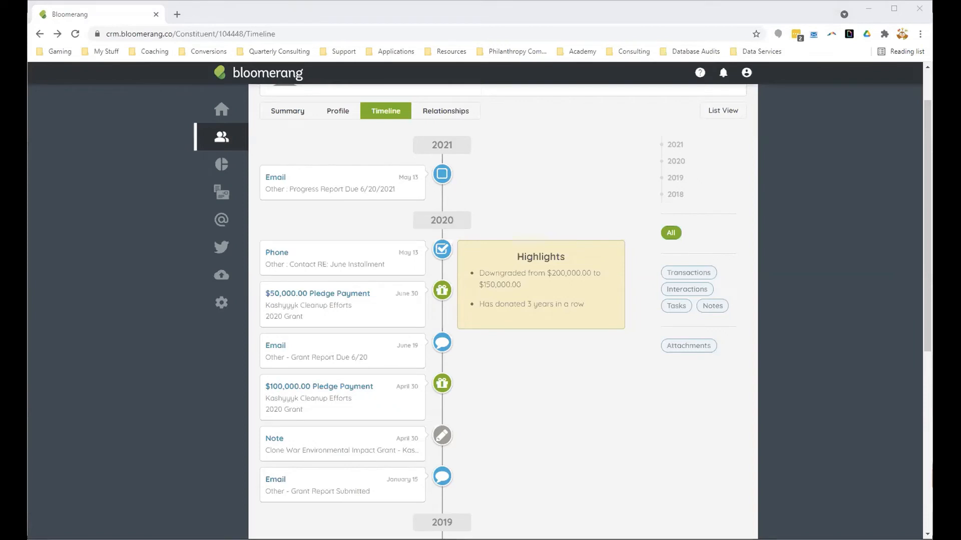
{"action": "left_click", "coordinate": [217, 142]}
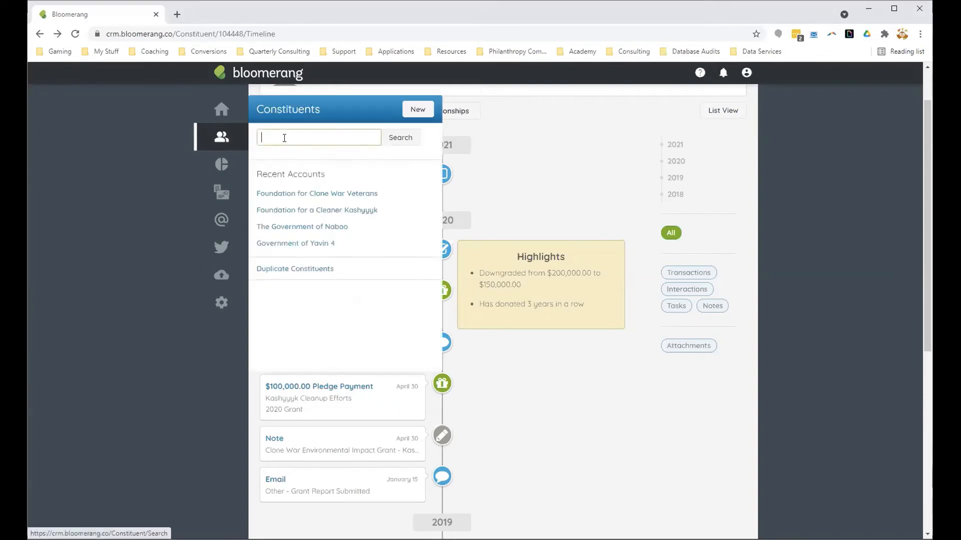
{"action": "type", "text": "c"}
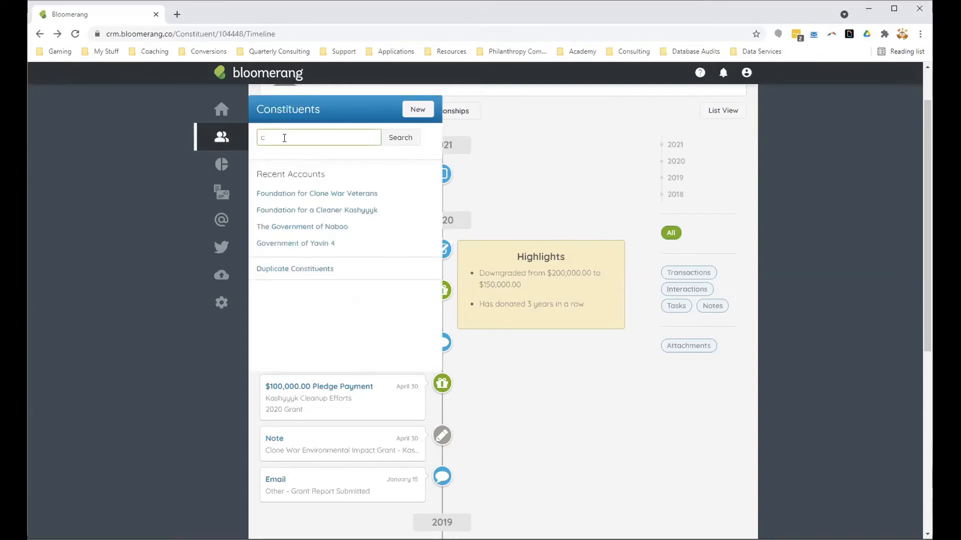
{"action": "type", "text": "zer"}
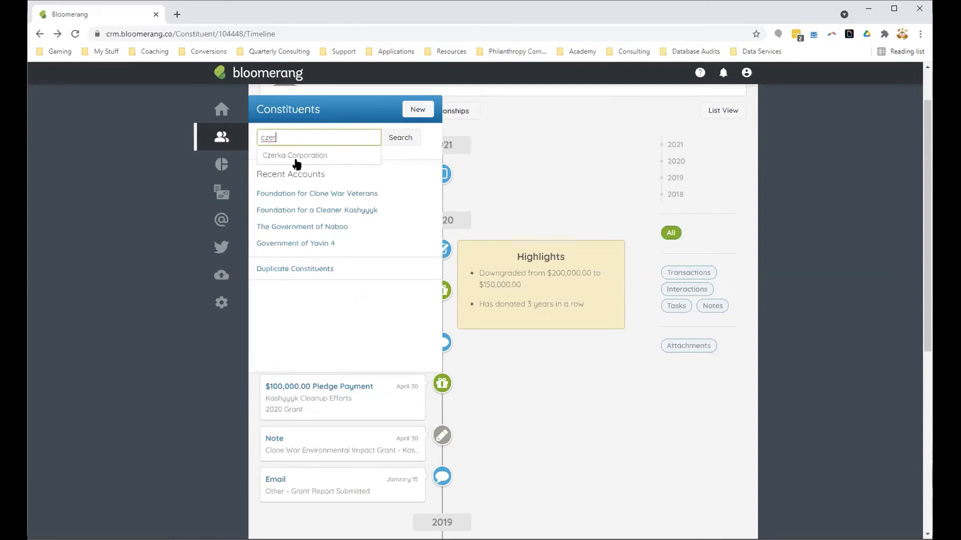
{"action": "left_click", "coordinate": [305, 159]}
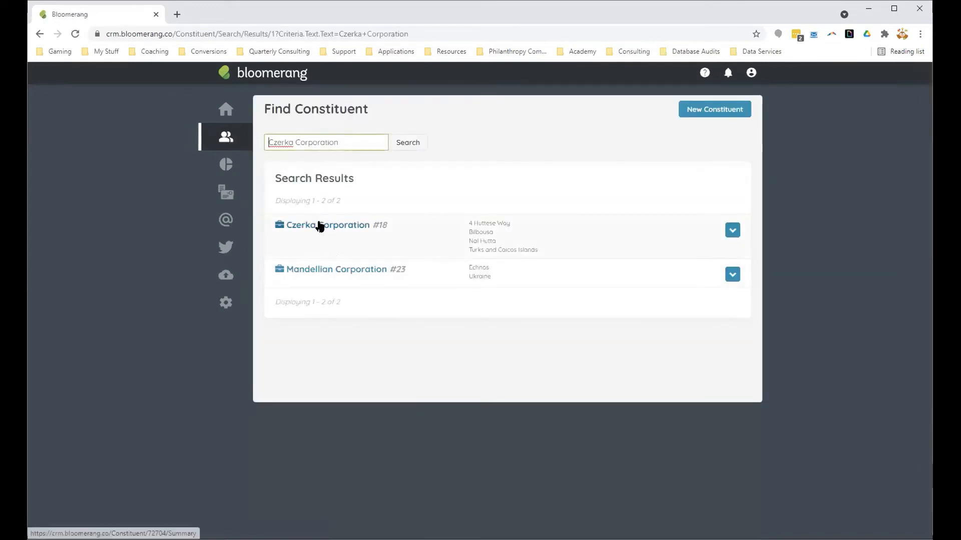
{"action": "left_click", "coordinate": [319, 225]}
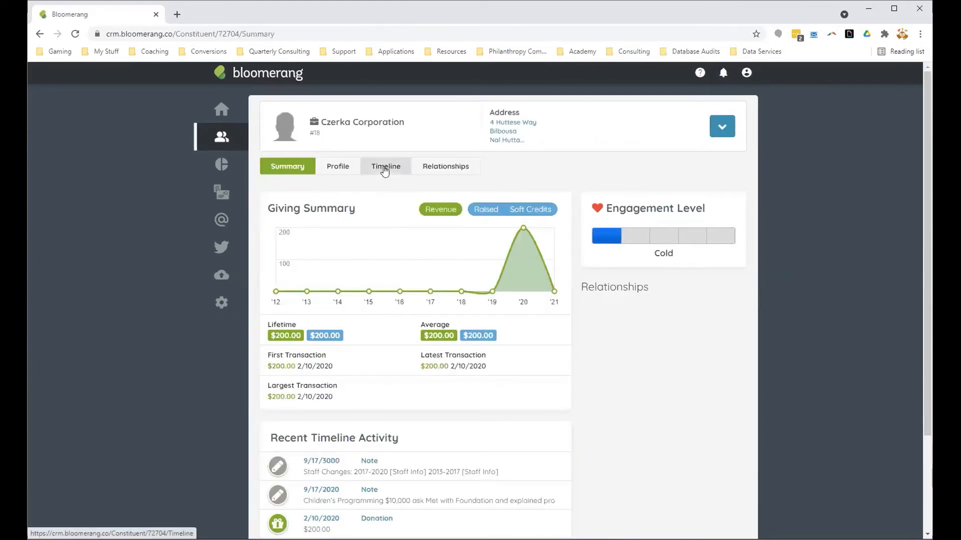
{"action": "left_click", "coordinate": [384, 171]}
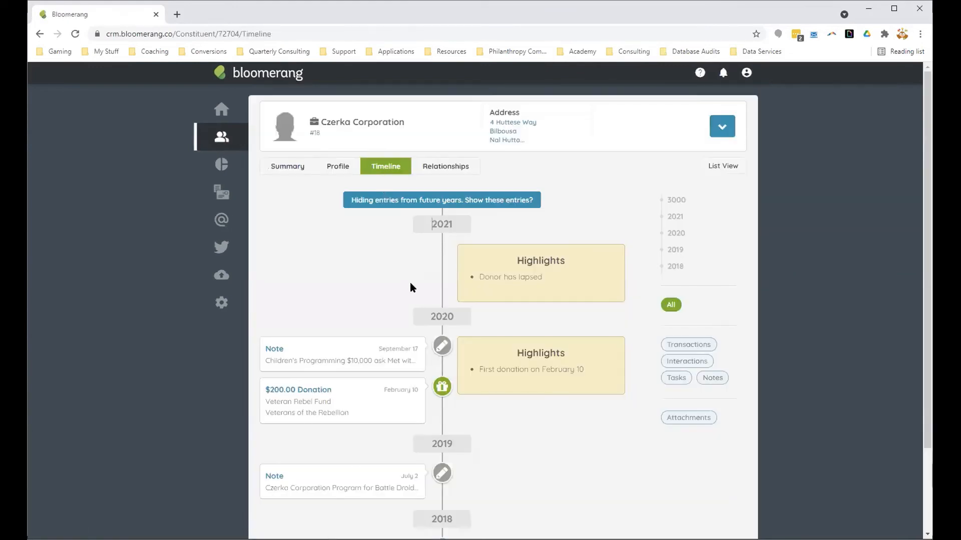
Step: Open Czerka Corporation's September 17, 2020 Children's Programming note and read through its text and grant fields
{"action": "left_click", "coordinate": [292, 369]}
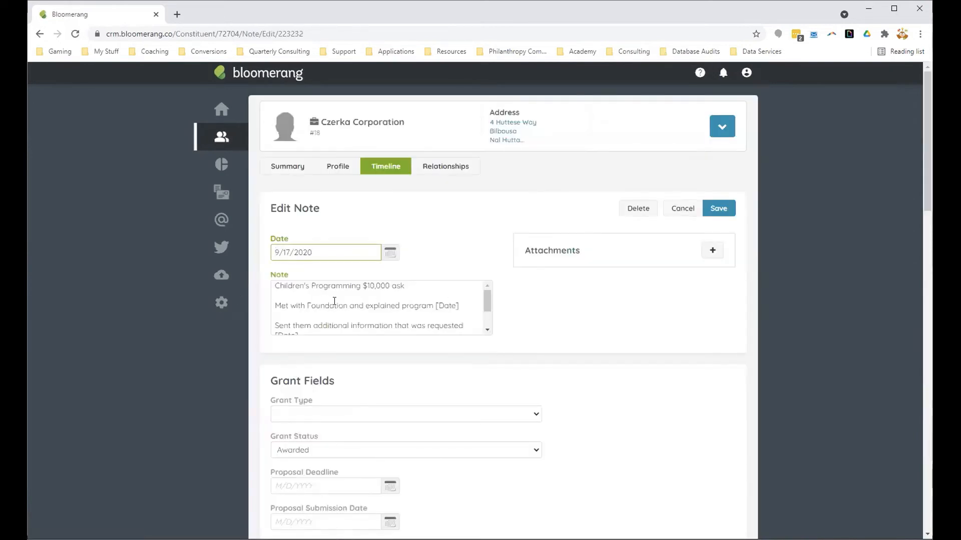
{"action": "mouse_move", "coordinate": [489, 306]}
{"action": "left_mouse_down"}
{"action": "mouse_move", "coordinate": [489, 314]}
{"action": "mouse_move", "coordinate": [489, 303]}
{"action": "left_mouse_up"}
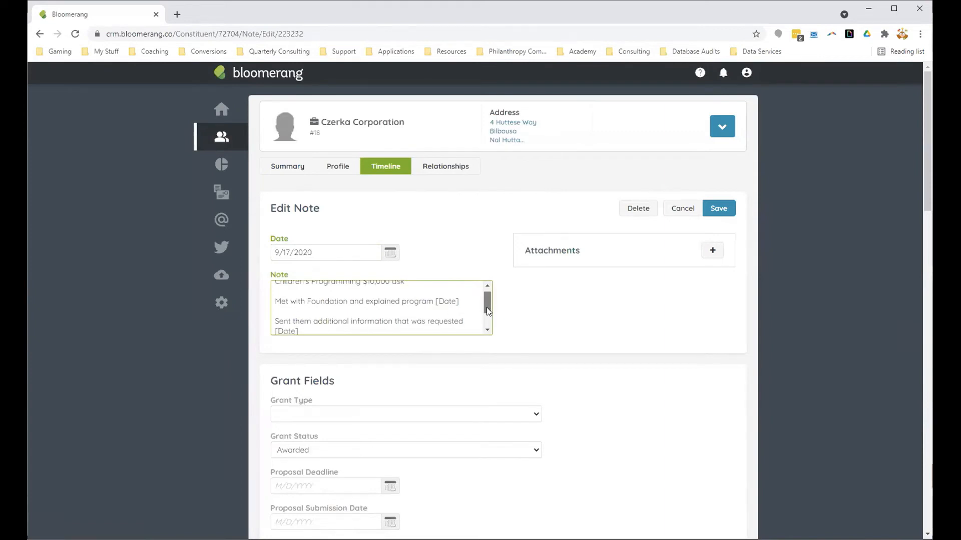
{"action": "left_click_drag", "start_coordinate": [487, 307], "coordinate": [490, 339]}
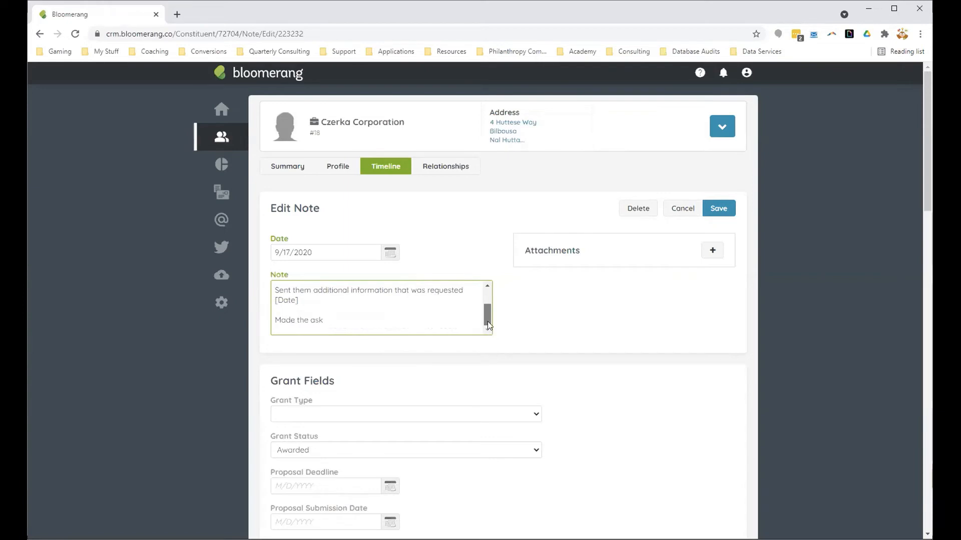
{"action": "mouse_move", "coordinate": [488, 324]}
{"action": "left_mouse_down"}
{"action": "mouse_move", "coordinate": [482, 301]}
{"action": "mouse_move", "coordinate": [493, 323]}
{"action": "left_mouse_up"}
{"action": "scroll", "coordinate": [509, 352], "scroll_direction": "down", "scroll_amount": 5}
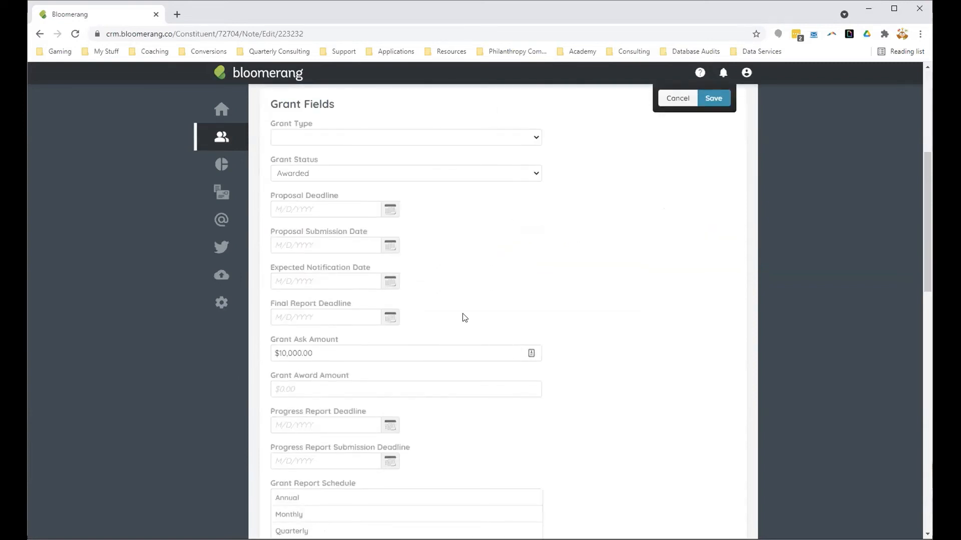
{"action": "scroll", "coordinate": [465, 318], "scroll_direction": "up", "scroll_amount": 1}
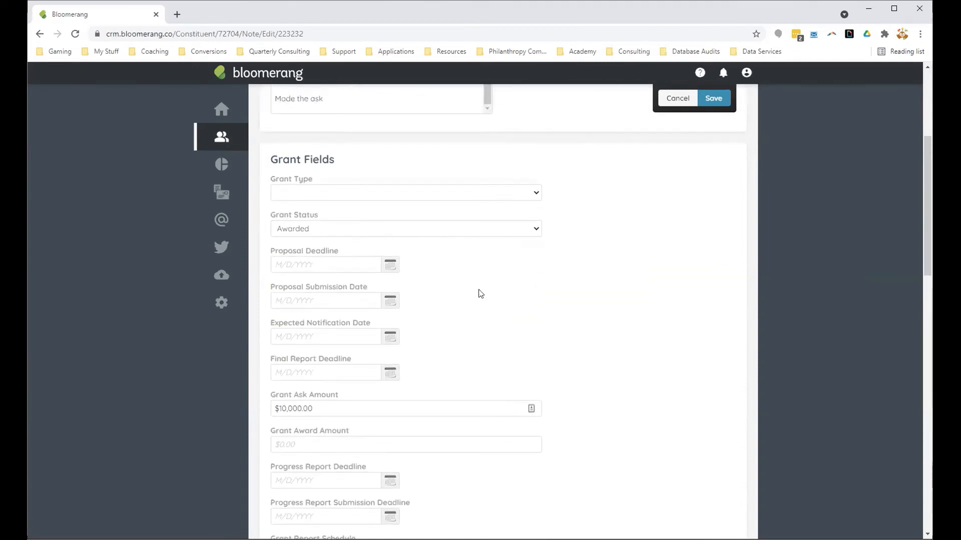
{"action": "scroll", "coordinate": [502, 306], "scroll_direction": "up", "scroll_amount": 4}
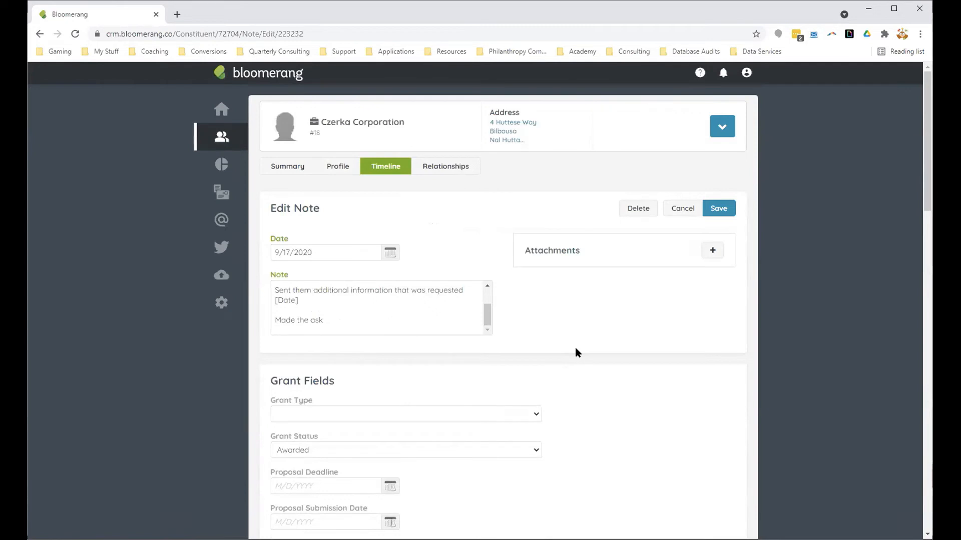
Step: Set the Children's Programming note's Grant Status to Declined, leave the Grant Award Amount and report fields blank, and save the note
{"action": "left_click", "coordinate": [332, 456]}
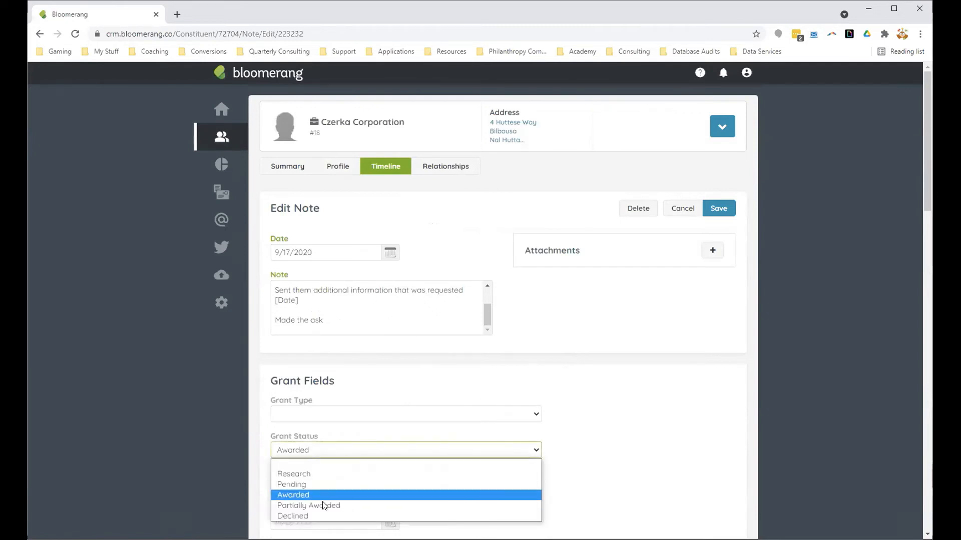
{"action": "left_click", "coordinate": [322, 516]}
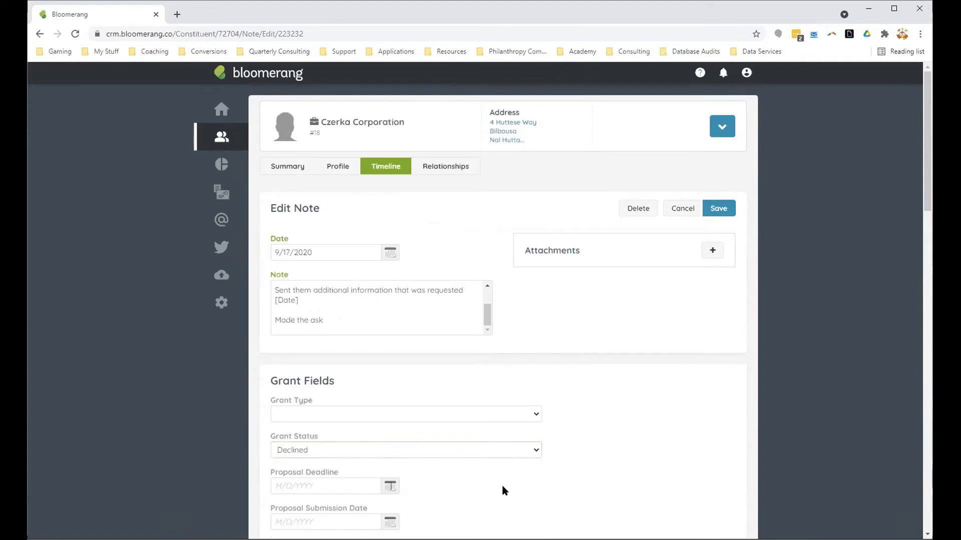
{"action": "scroll", "coordinate": [502, 486], "scroll_direction": "down", "scroll_amount": 3}
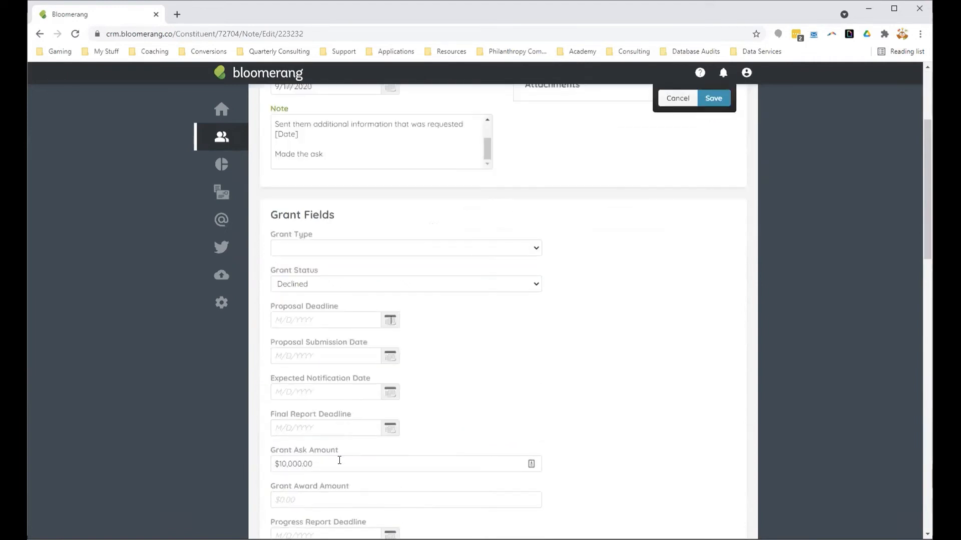
{"action": "left_click", "coordinate": [519, 411]}
{"action": "scroll", "coordinate": [519, 415], "scroll_direction": "down", "scroll_amount": 3}
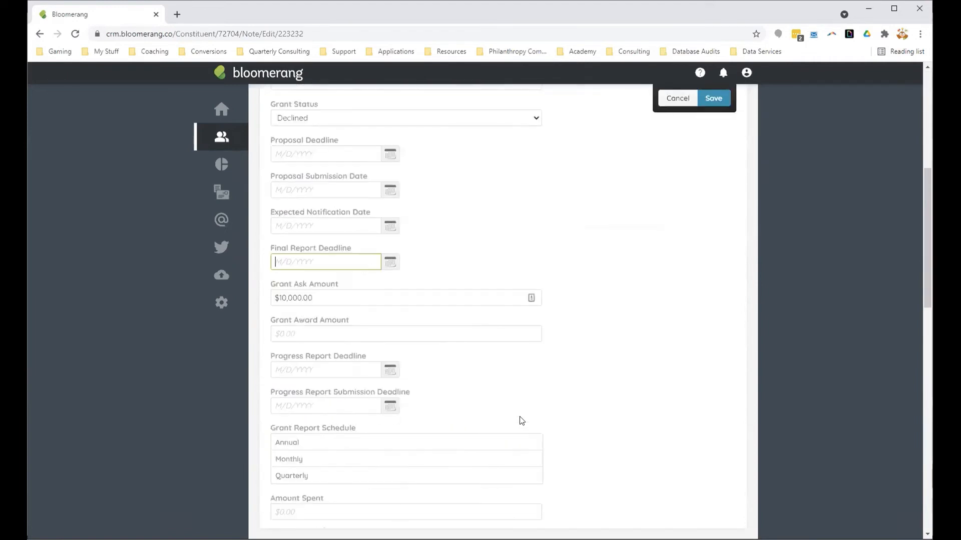
{"action": "scroll", "coordinate": [518, 422], "scroll_direction": "up", "scroll_amount": 5}
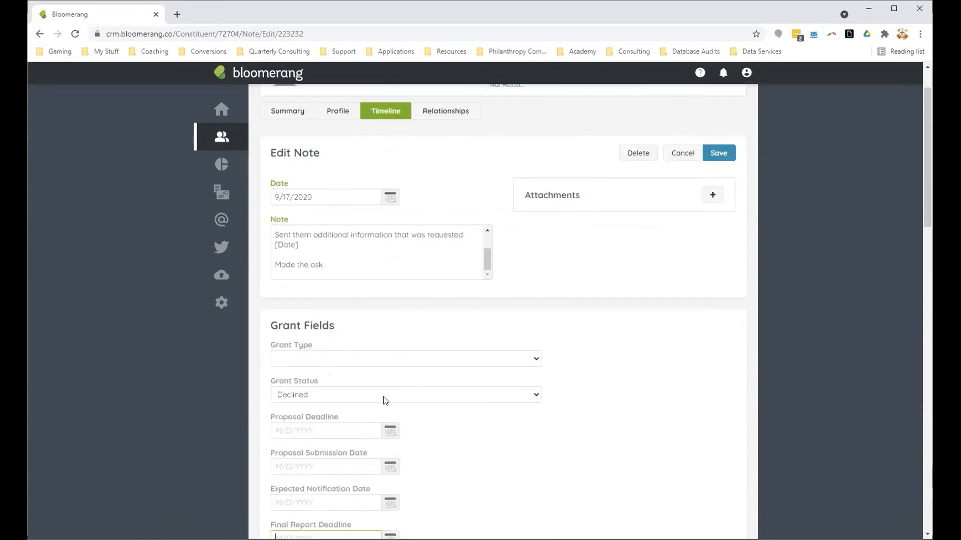
{"action": "left_click", "coordinate": [556, 457]}
{"action": "mouse_move", "coordinate": [485, 258]}
{"action": "left_mouse_down"}
{"action": "mouse_move", "coordinate": [488, 240]}
{"action": "mouse_move", "coordinate": [488, 261]}
{"action": "left_mouse_up"}
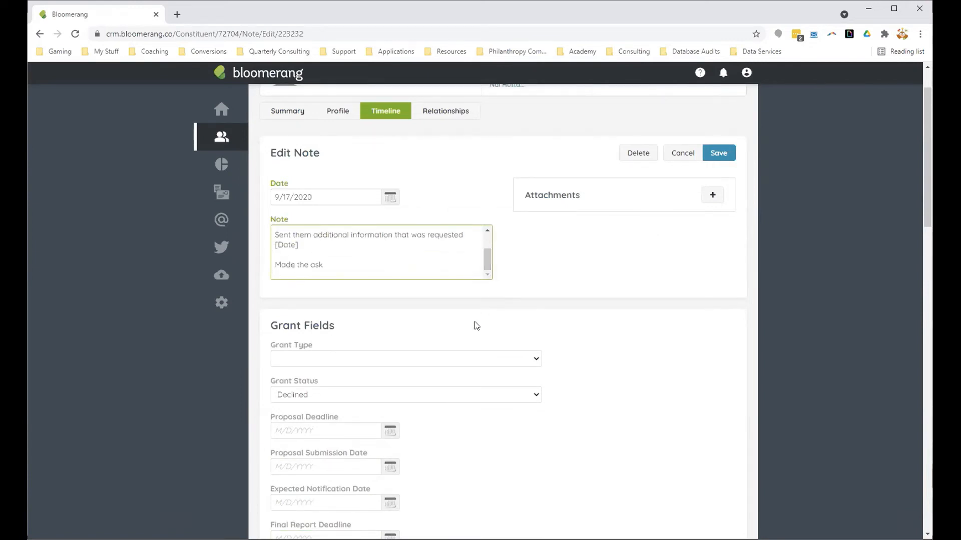
{"action": "left_click", "coordinate": [725, 155]}
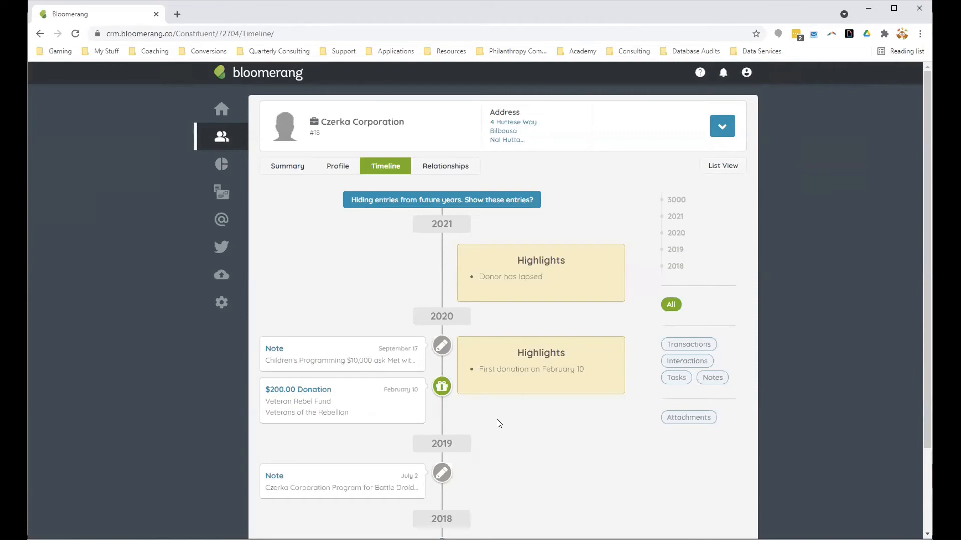
Step: Reopen the Children's Programming note to check its saved Grant Status, and save it to return to the timeline
{"action": "left_click", "coordinate": [360, 344]}
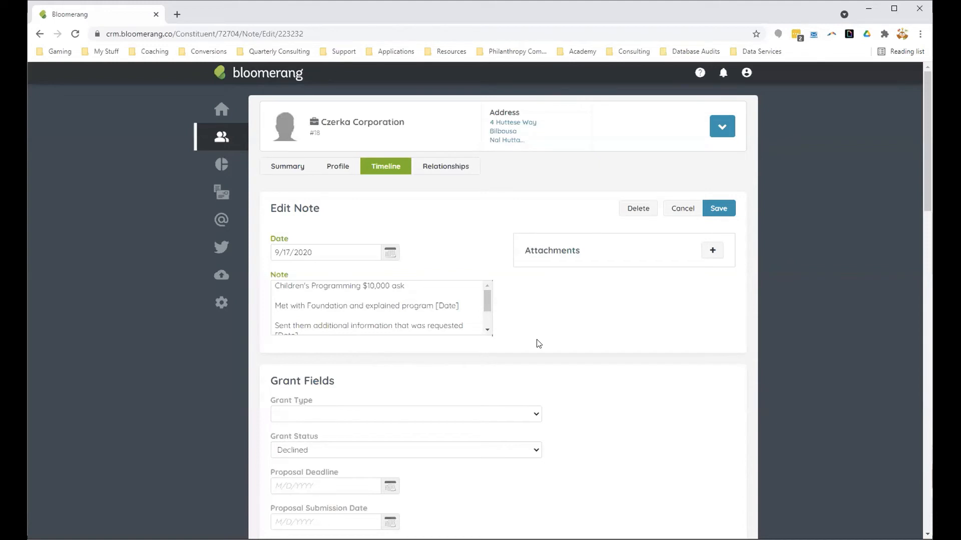
{"action": "left_click", "coordinate": [718, 209]}
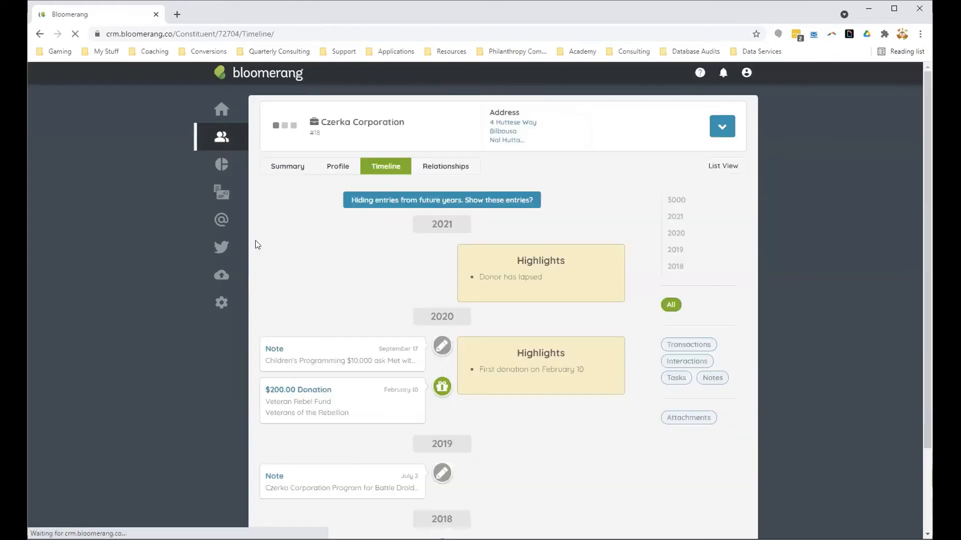
Step: Open the timeline of Government of Yavin 4 from the recent accounts and examine its 2021 and 2020 grant entries
{"action": "mouse_move", "coordinate": [224, 144]}
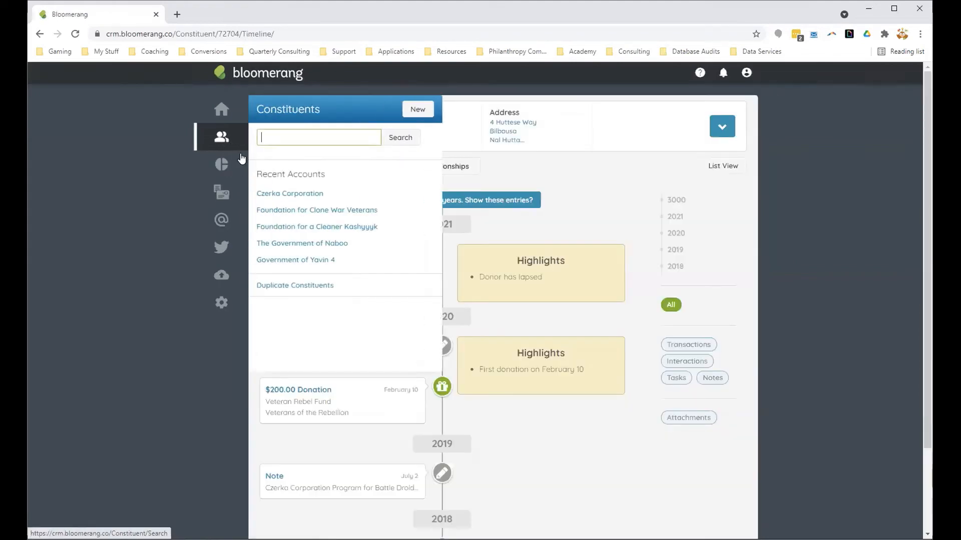
{"action": "left_click", "coordinate": [329, 261]}
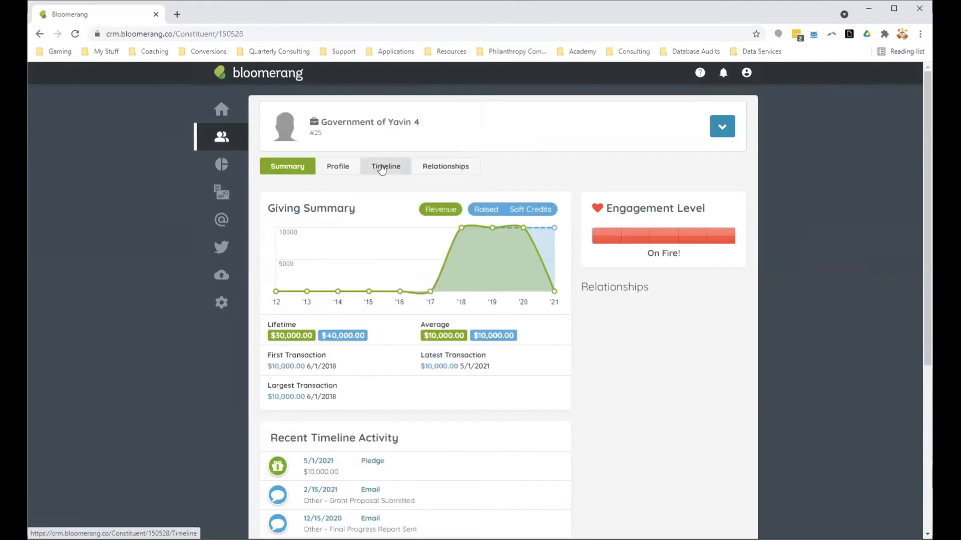
{"action": "left_click", "coordinate": [382, 167]}
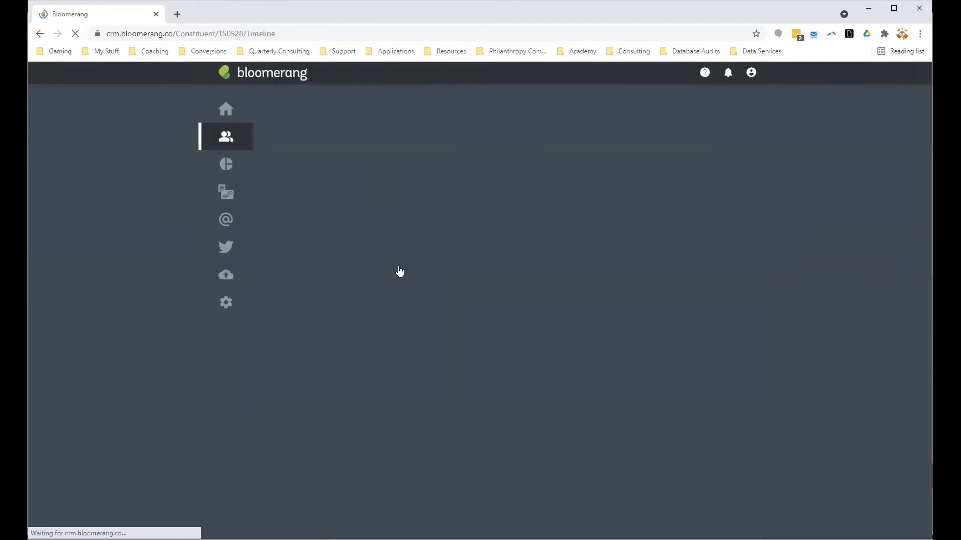
{"action": "scroll", "coordinate": [404, 296], "scroll_direction": "down", "scroll_amount": 7}
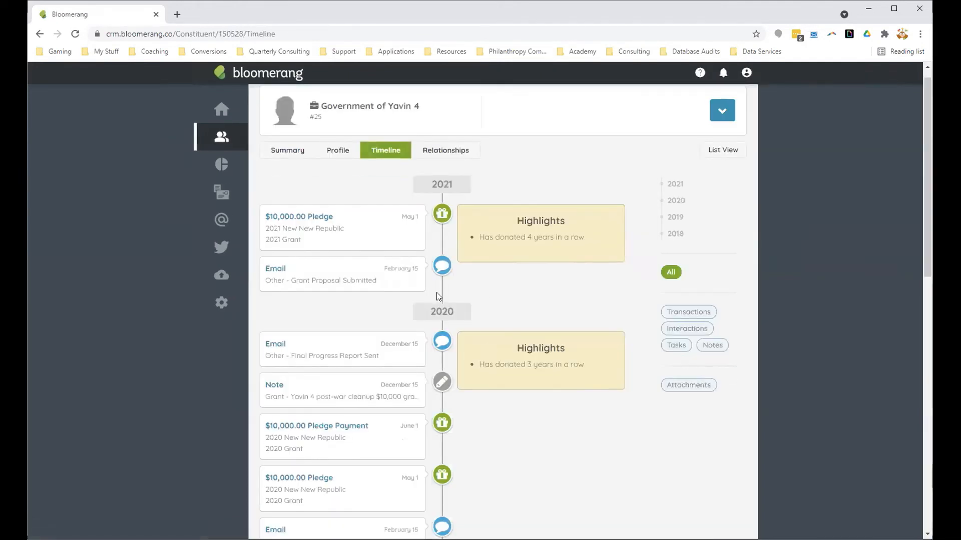
Step: Examine Government of Yavin 4's timeline entries from 2021 back to 2018, comparing each year's grant notes, pledges, payments and report emails
{"action": "scroll", "coordinate": [483, 353], "scroll_direction": "down", "scroll_amount": 2}
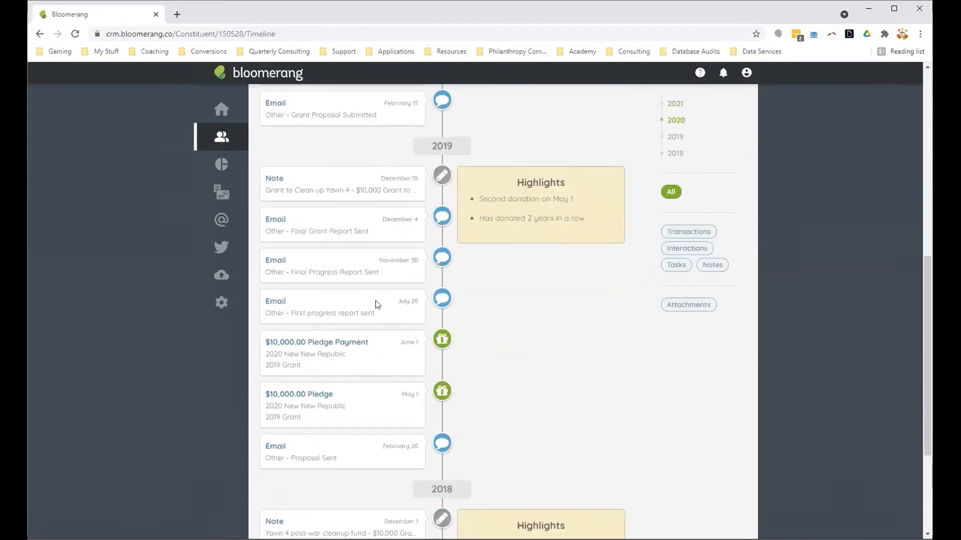
{"action": "scroll", "coordinate": [481, 475], "scroll_direction": "down", "scroll_amount": 1}
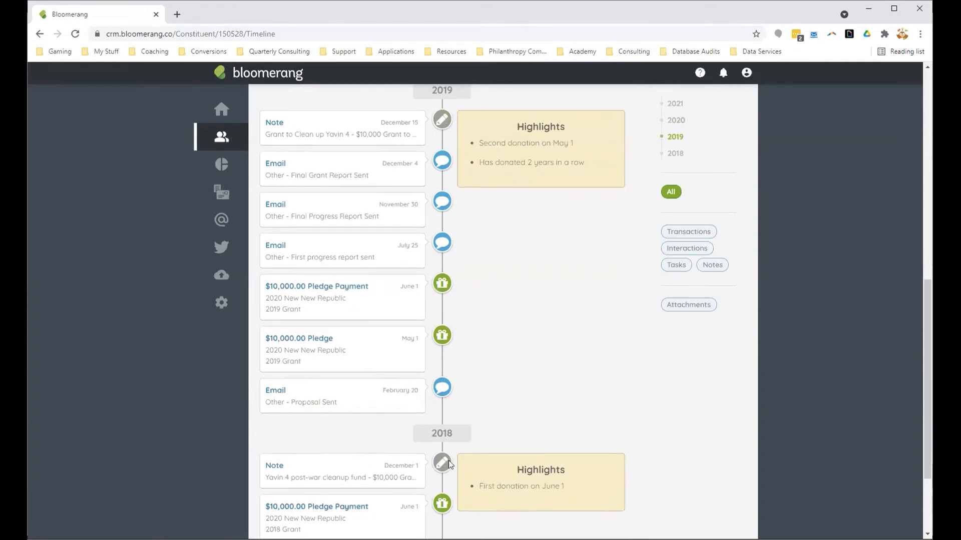
{"action": "scroll", "coordinate": [448, 461], "scroll_direction": "down", "scroll_amount": 2}
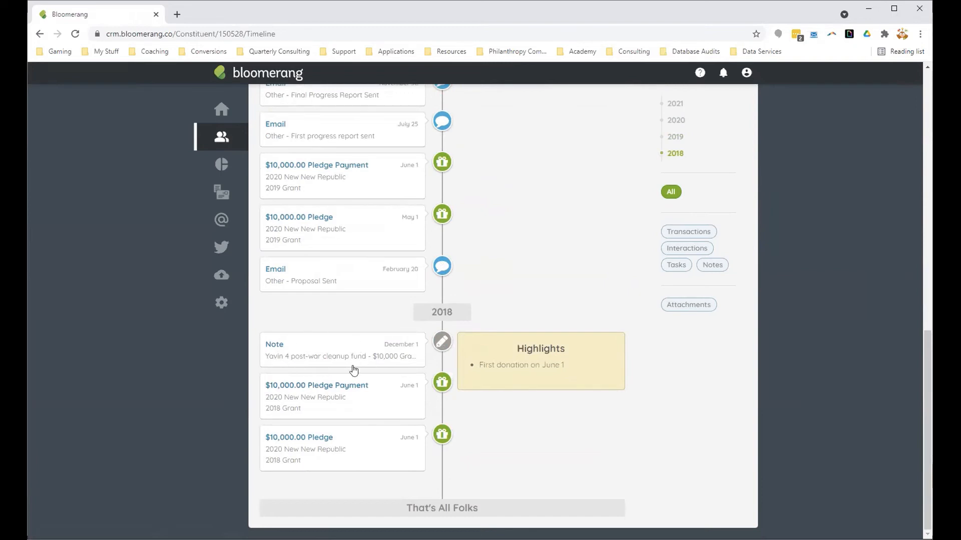
{"action": "scroll", "coordinate": [376, 377], "scroll_direction": "up", "scroll_amount": 3}
{"action": "scroll", "coordinate": [377, 376], "scroll_direction": "up", "scroll_amount": 1}
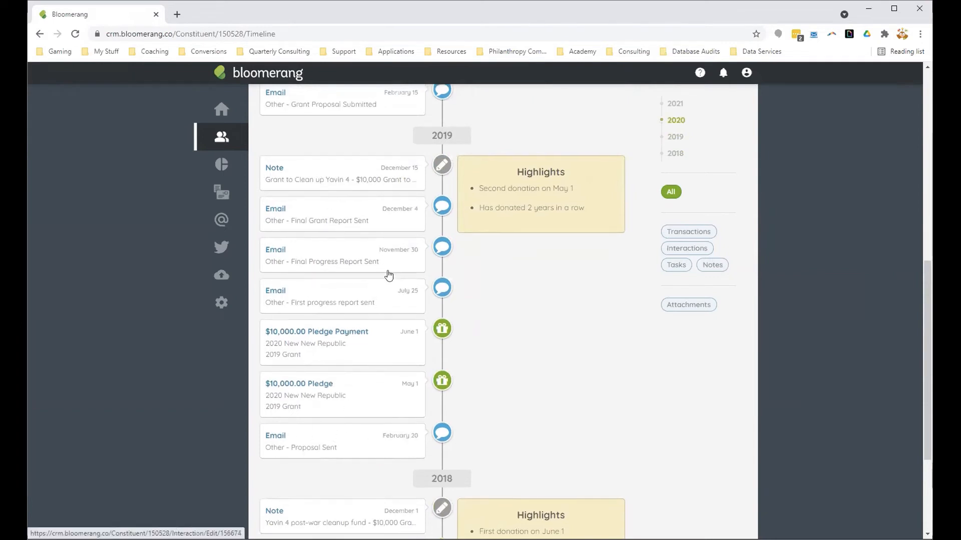
{"action": "scroll", "coordinate": [400, 300], "scroll_direction": "up", "scroll_amount": 5}
{"action": "scroll", "coordinate": [419, 335], "scroll_direction": "up", "scroll_amount": 1}
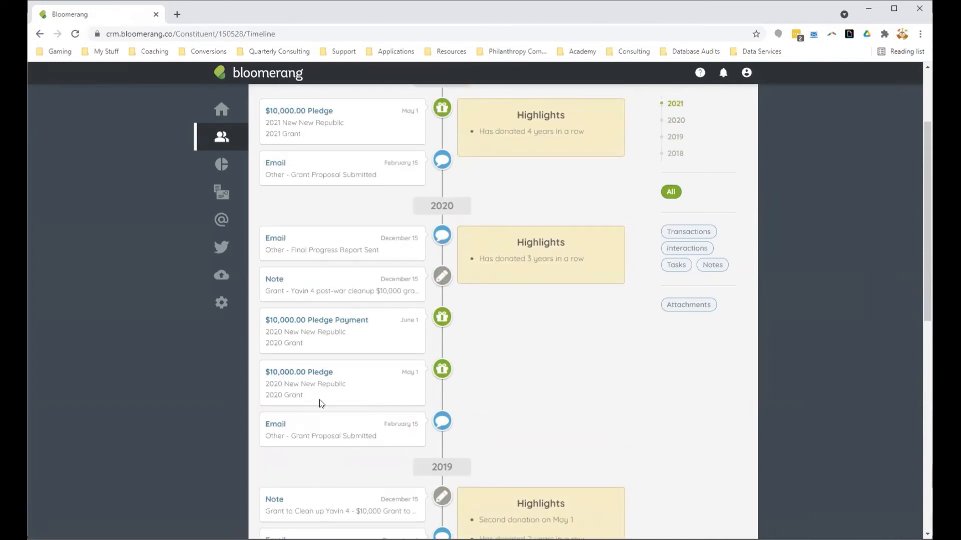
{"action": "scroll", "coordinate": [365, 332], "scroll_direction": "up", "scroll_amount": 1}
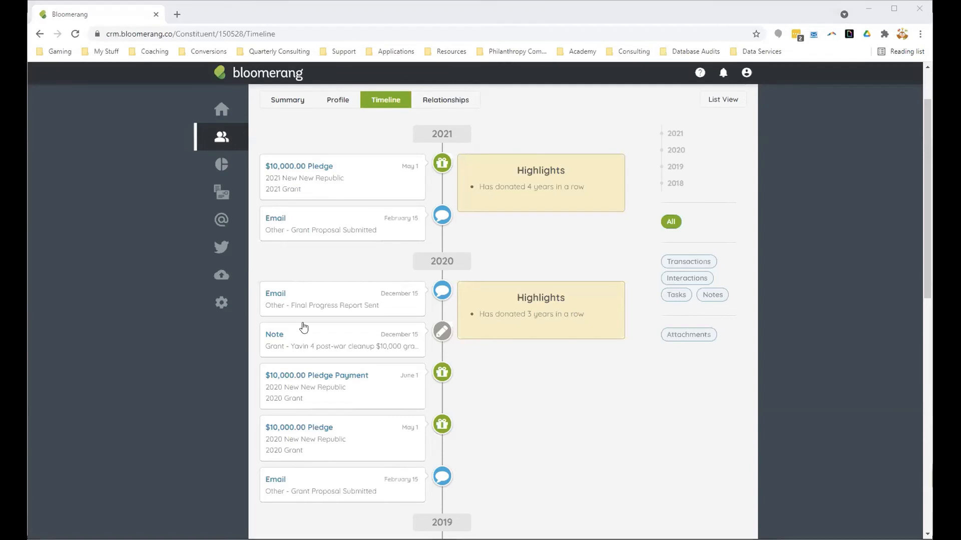
{"action": "left_click", "coordinate": [321, 276]}
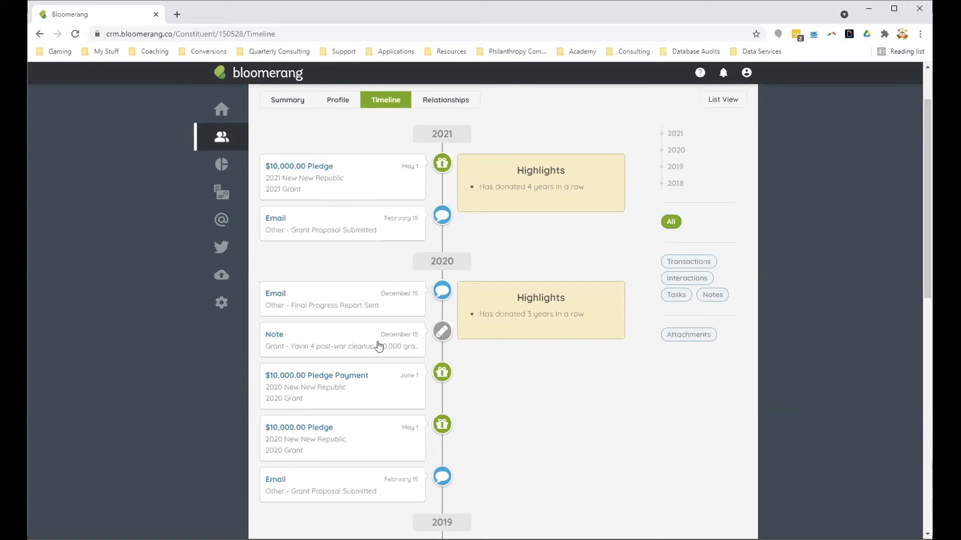
{"action": "scroll", "coordinate": [375, 345], "scroll_direction": "down", "scroll_amount": 4}
{"action": "scroll", "coordinate": [376, 345], "scroll_direction": "down", "scroll_amount": 3}
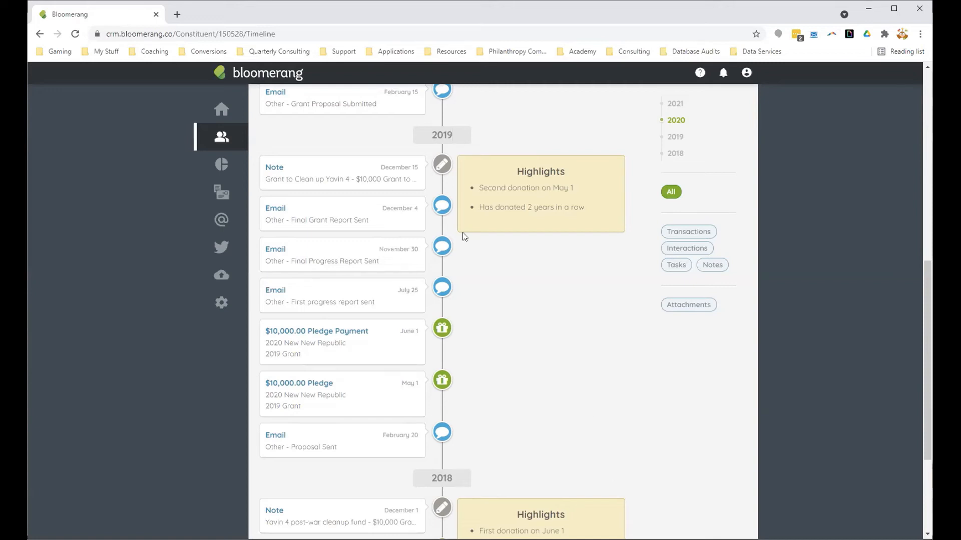
Step: Open the timeline of Foundation for a Cleaner Kashyyyk from the recent accounts and examine its 2020 notes, pledges and pledge payments
{"action": "mouse_move", "coordinate": [208, 141]}
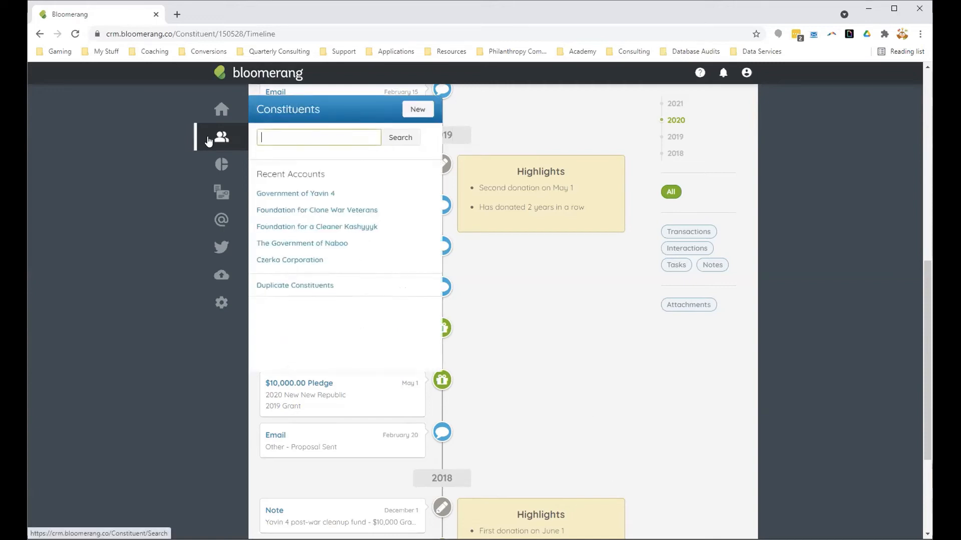
{"action": "left_click", "coordinate": [345, 229]}
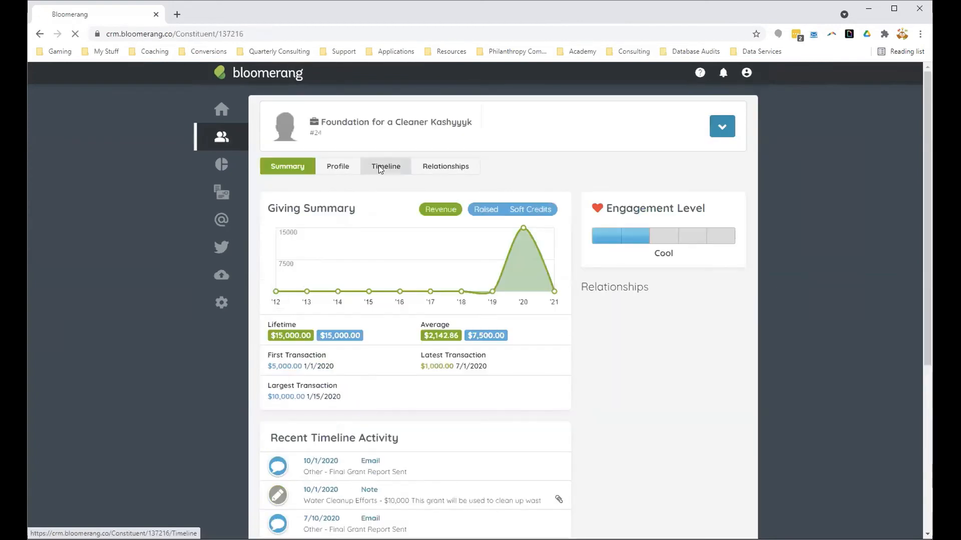
{"action": "left_click", "coordinate": [379, 168]}
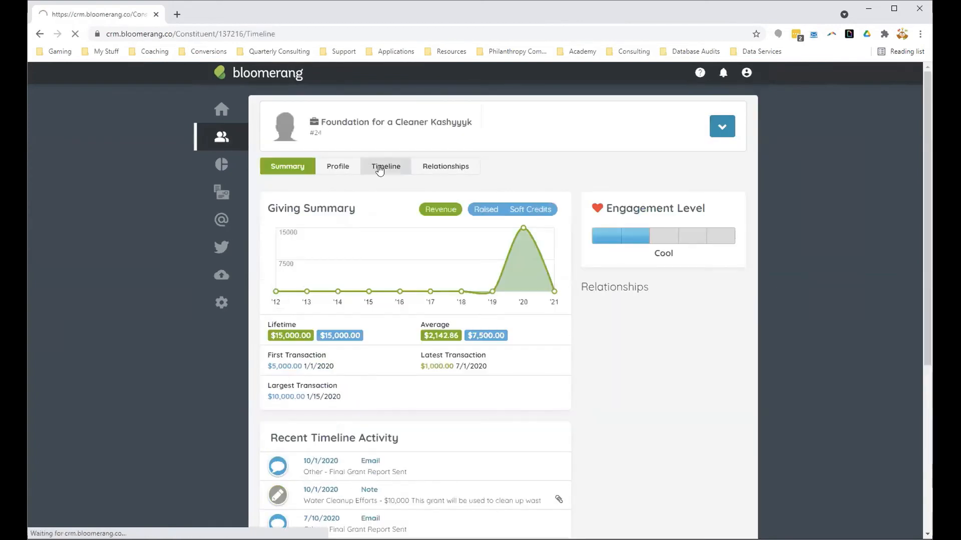
{"action": "scroll", "coordinate": [505, 400], "scroll_direction": "down", "scroll_amount": 1}
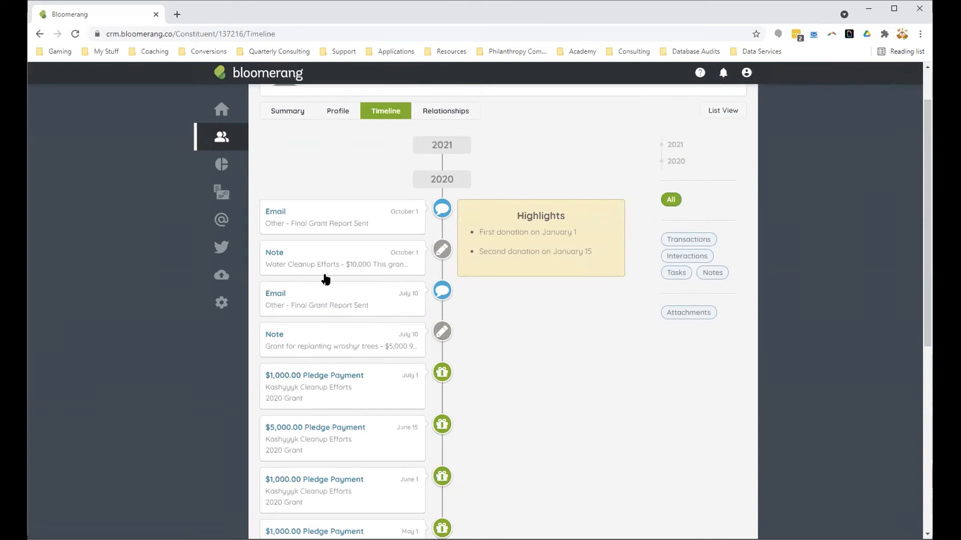
{"action": "scroll", "coordinate": [505, 373], "scroll_direction": "down", "scroll_amount": 2}
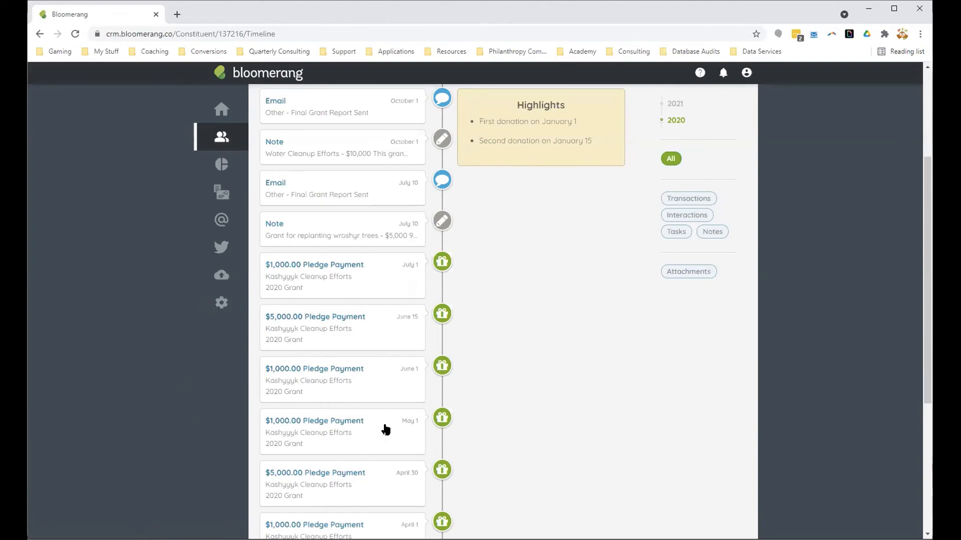
{"action": "scroll", "coordinate": [386, 429], "scroll_direction": "down", "scroll_amount": 5}
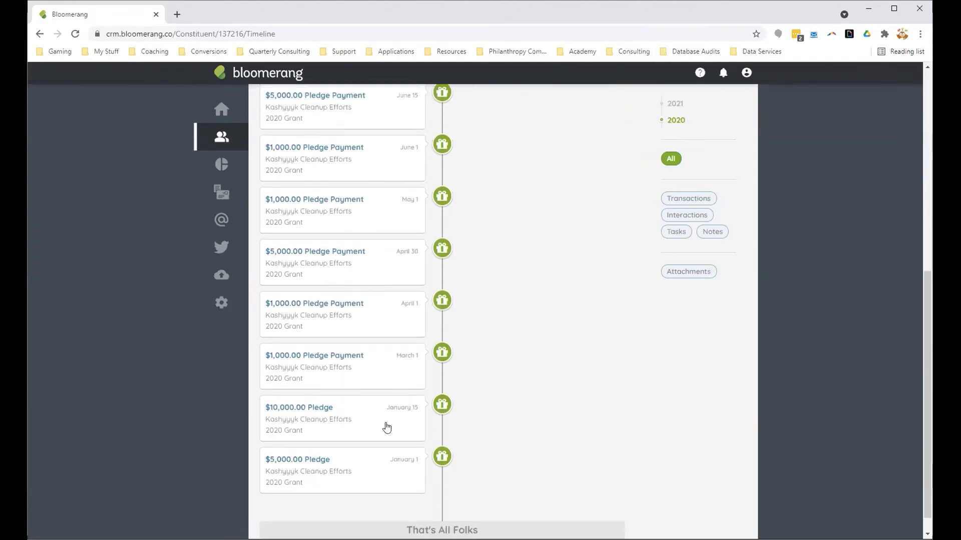
{"action": "scroll", "coordinate": [387, 428], "scroll_direction": "down", "scroll_amount": 1}
{"action": "scroll", "coordinate": [482, 456], "scroll_direction": "up", "scroll_amount": 3}
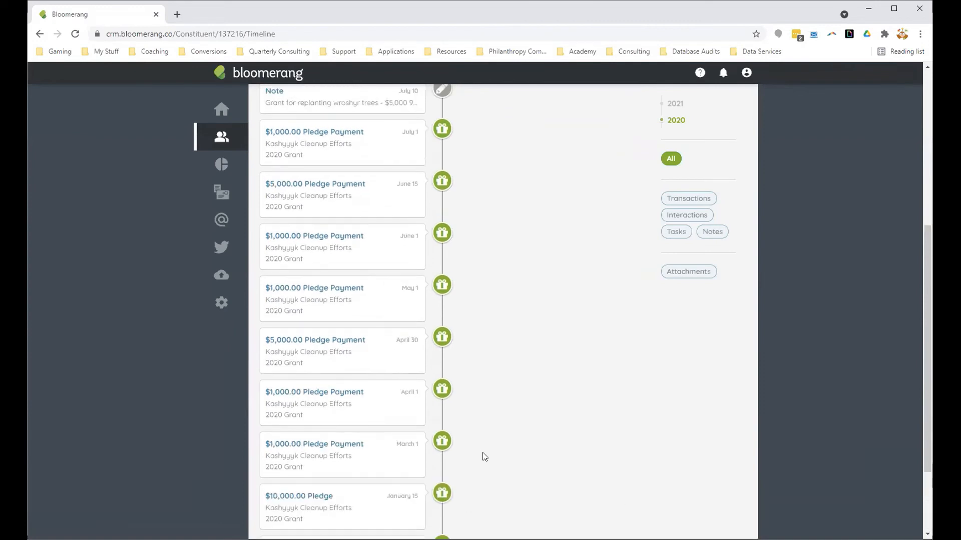
{"action": "scroll", "coordinate": [484, 456], "scroll_direction": "up", "scroll_amount": 4}
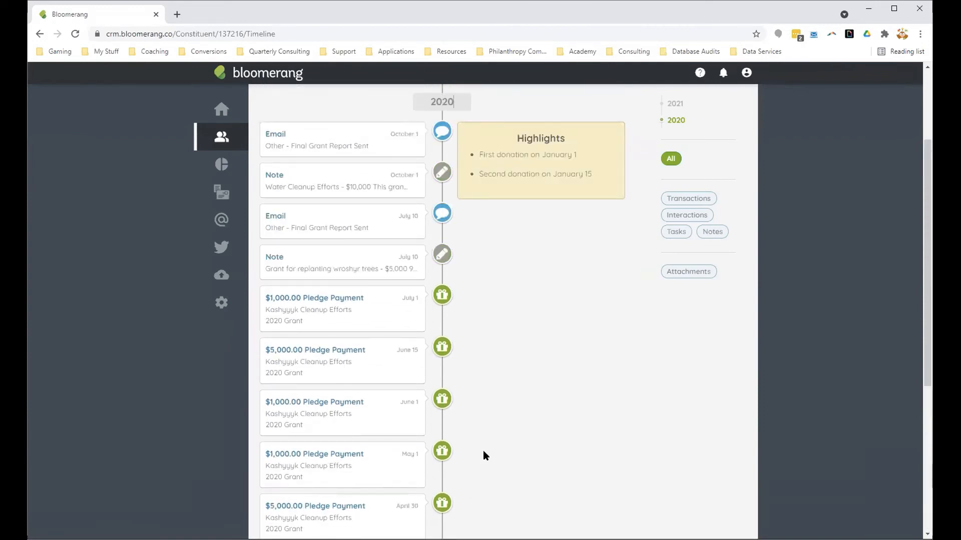
{"action": "scroll", "coordinate": [482, 453], "scroll_direction": "up", "scroll_amount": 3}
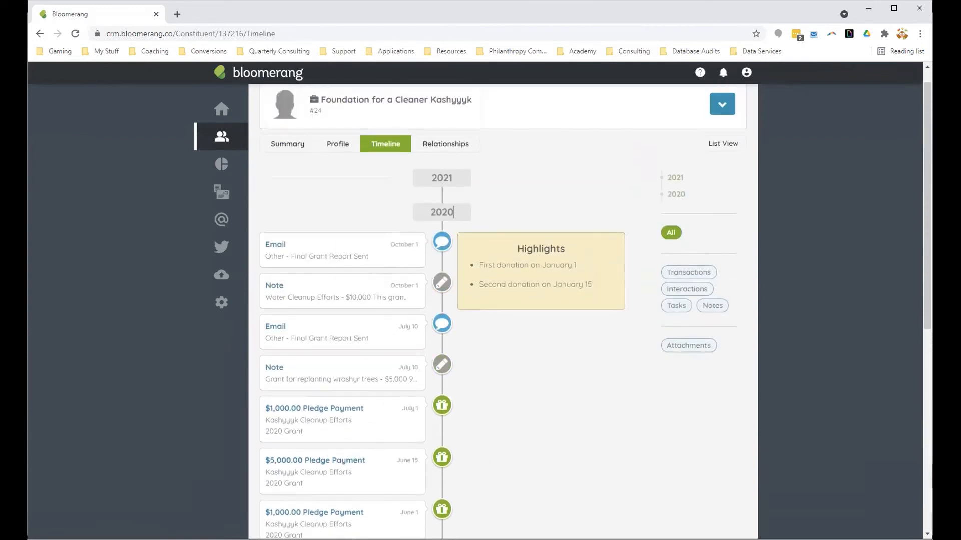
Step: Open the July 10, 2020 note on replanting wroshyr trees and set its Grant Report Schedule to Annual
{"action": "left_click", "coordinate": [345, 379]}
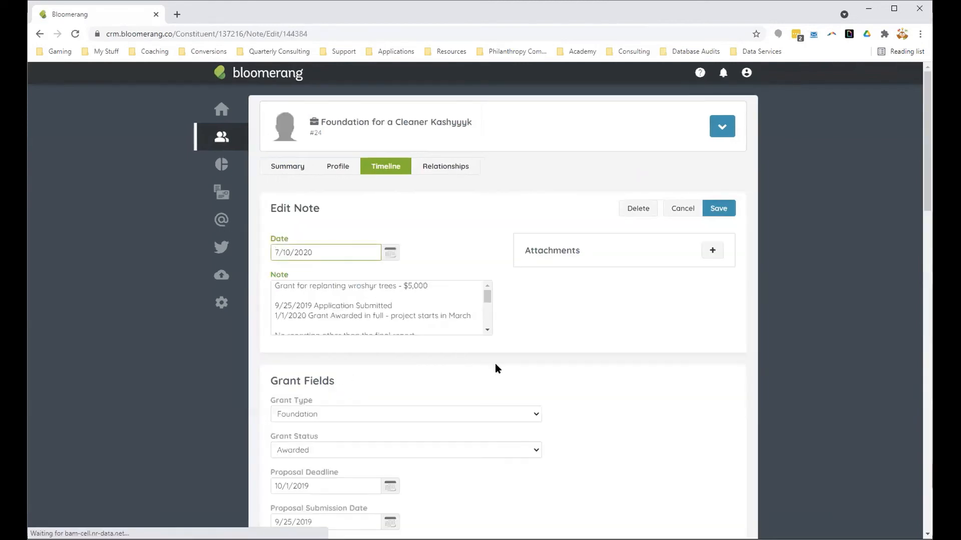
{"action": "scroll", "coordinate": [494, 365], "scroll_direction": "down", "scroll_amount": 5}
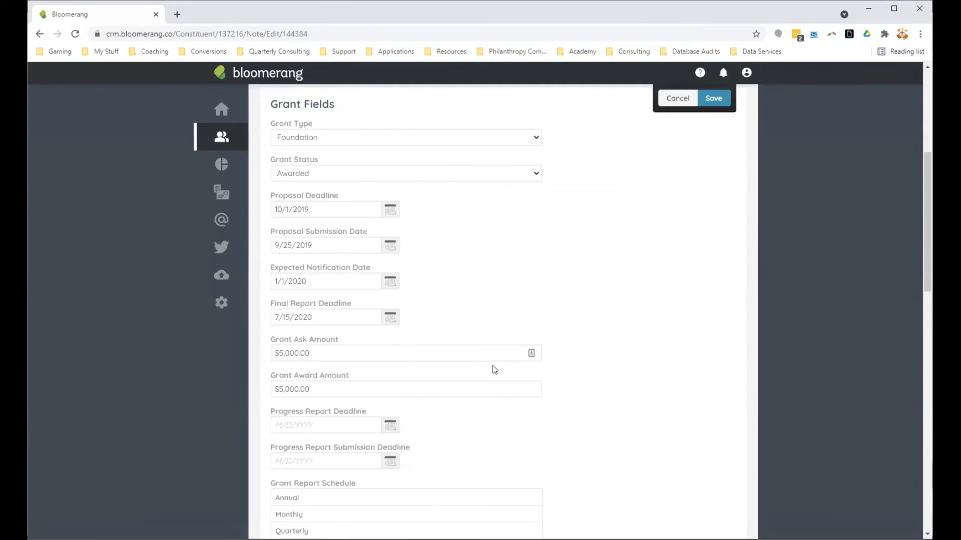
{"action": "scroll", "coordinate": [358, 412], "scroll_direction": "down", "scroll_amount": 7}
{"action": "left_click", "coordinate": [332, 387]}
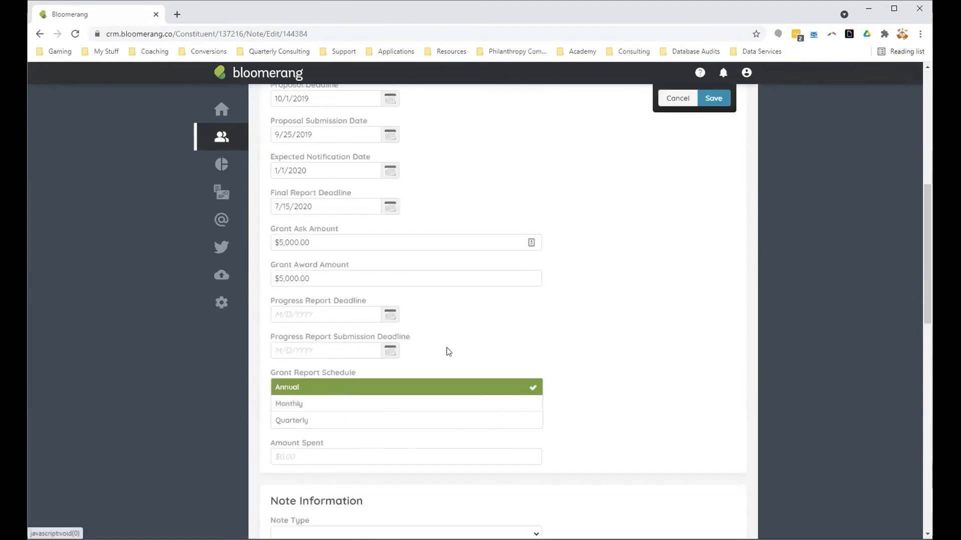
Step: Read the wroshyr tree note's text through to the final grant report entry, and save the note to return to the timeline
{"action": "scroll", "coordinate": [449, 350], "scroll_direction": "up", "scroll_amount": 6}
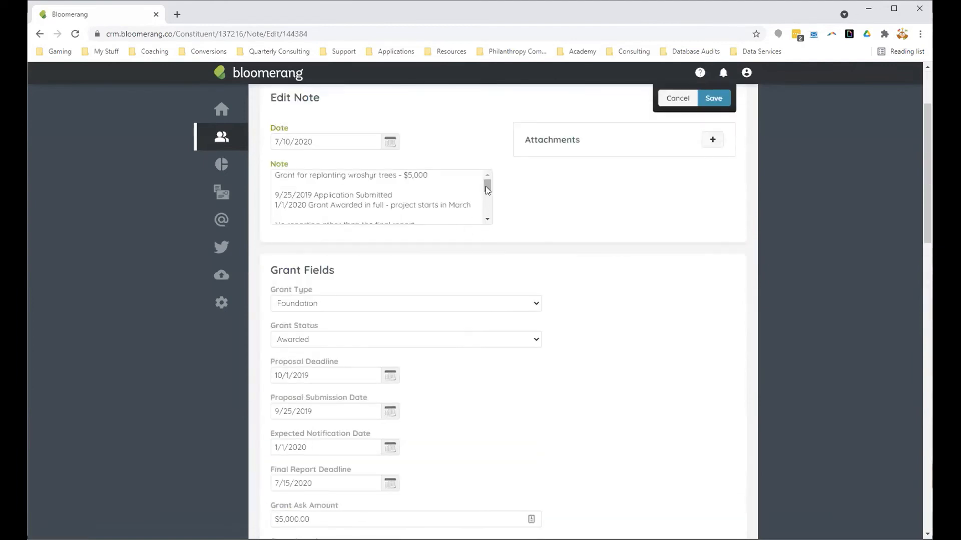
{"action": "left_click_drag", "start_coordinate": [486, 186], "coordinate": [483, 199]}
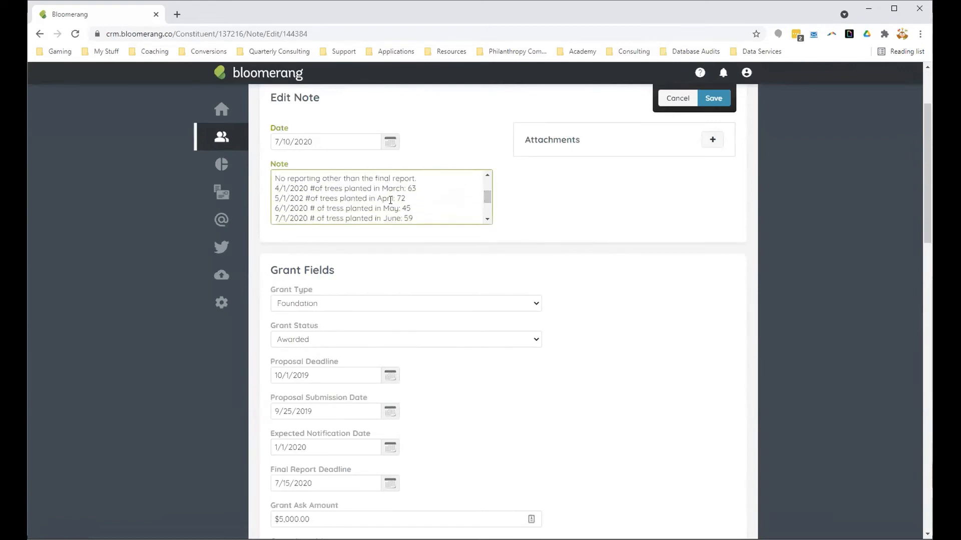
{"action": "left_click_drag", "start_coordinate": [487, 199], "coordinate": [485, 206]}
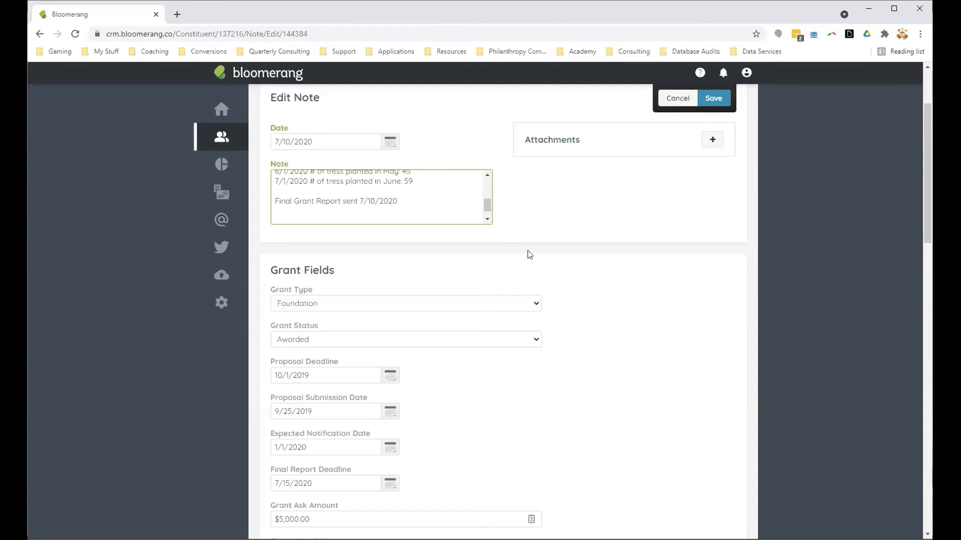
{"action": "scroll", "coordinate": [710, 99], "scroll_direction": "up", "scroll_amount": 1}
{"action": "left_click", "coordinate": [718, 153]}
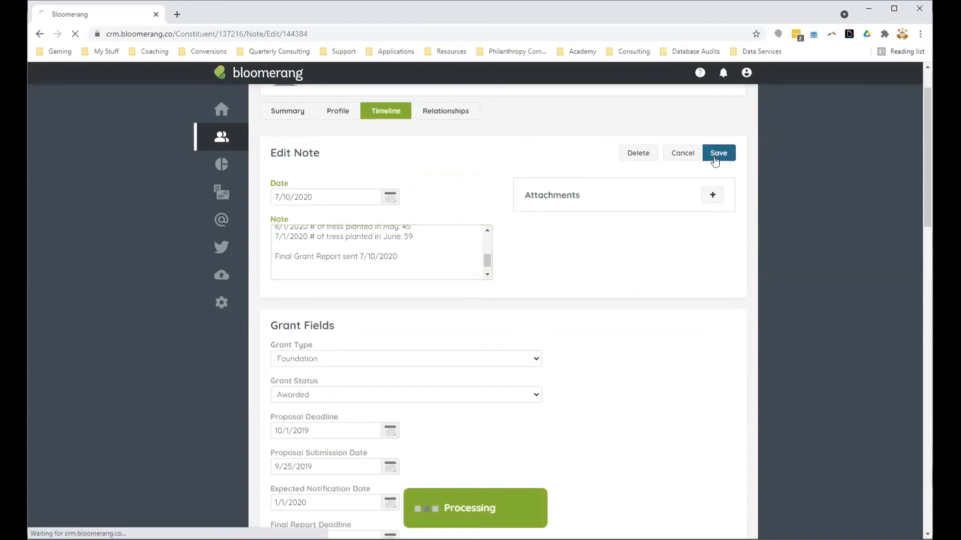
{"action": "scroll", "coordinate": [731, 440], "scroll_direction": "down", "scroll_amount": 1}
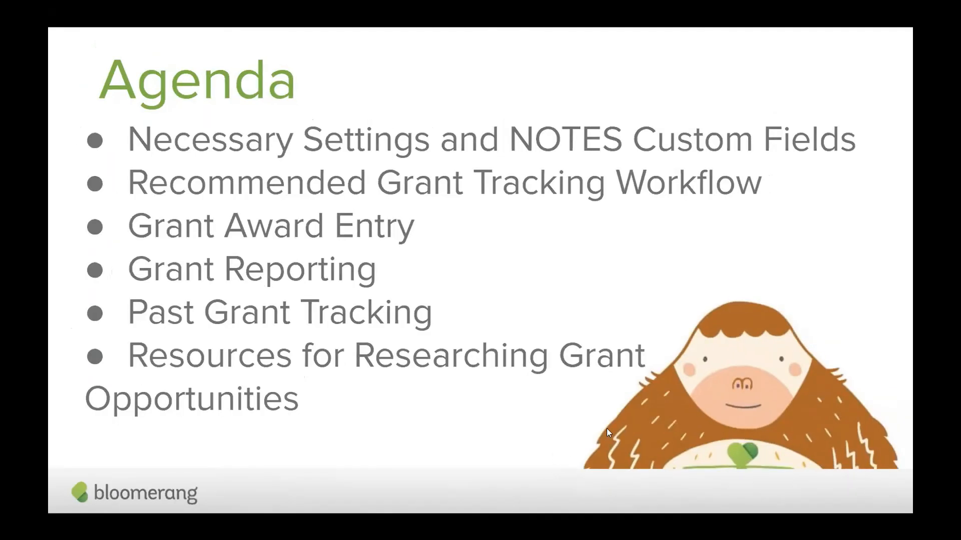
{"action": "key", "text": "Right"}
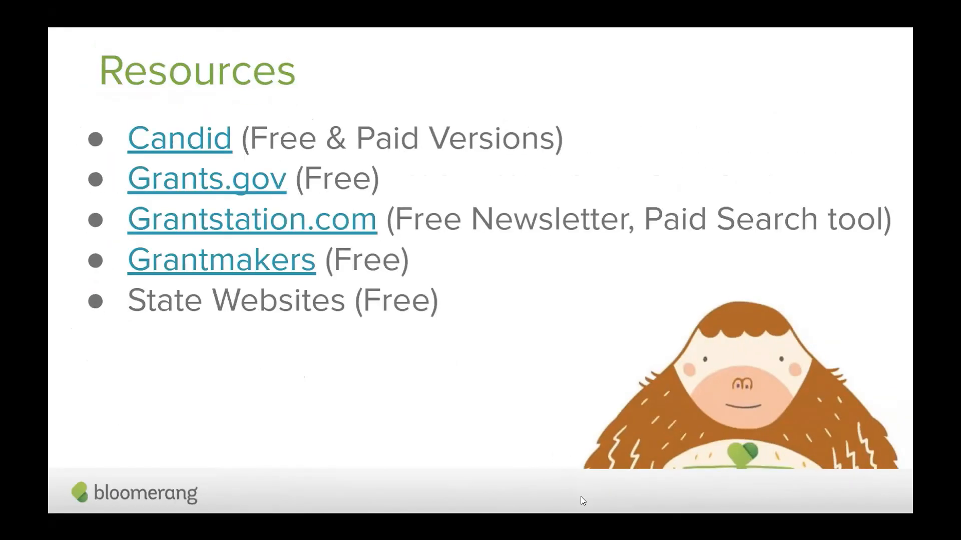
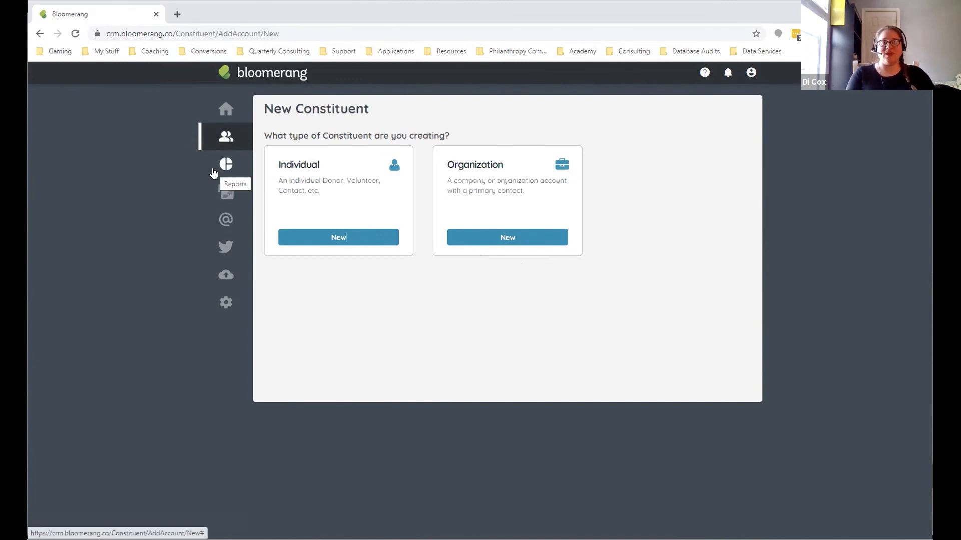
Step: Start a new report built from scratch, using Constituent as the report type
{"action": "left_click", "coordinate": [223, 166]}
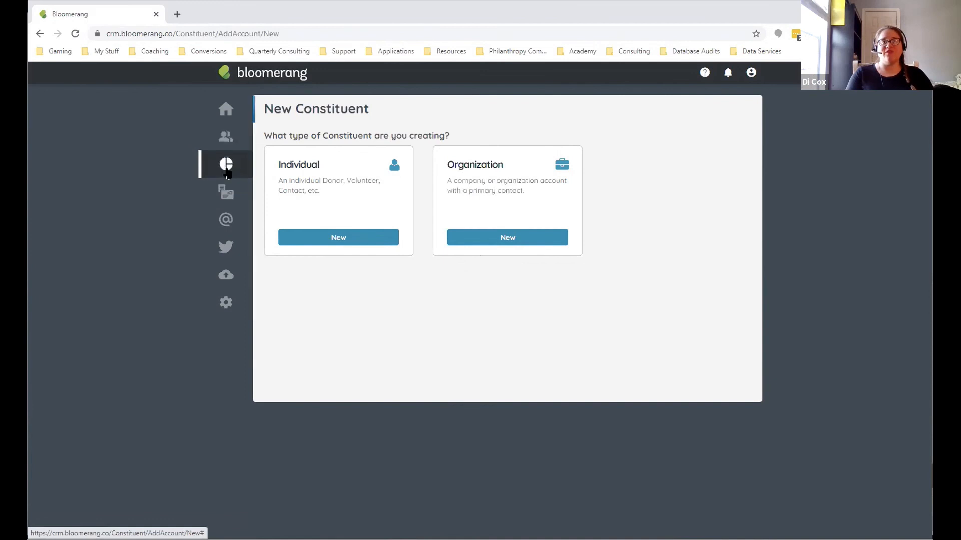
{"action": "left_click", "coordinate": [368, 179]}
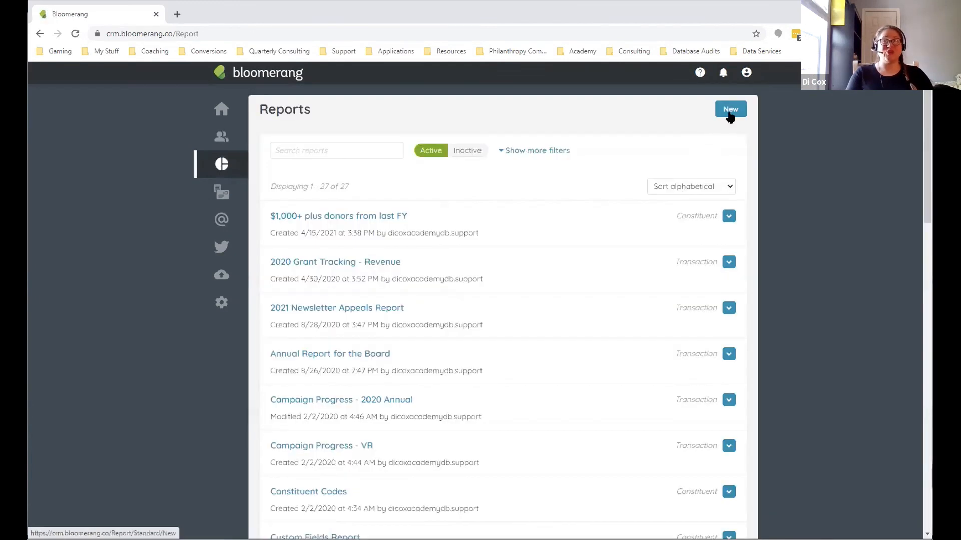
{"action": "left_click", "coordinate": [730, 109]}
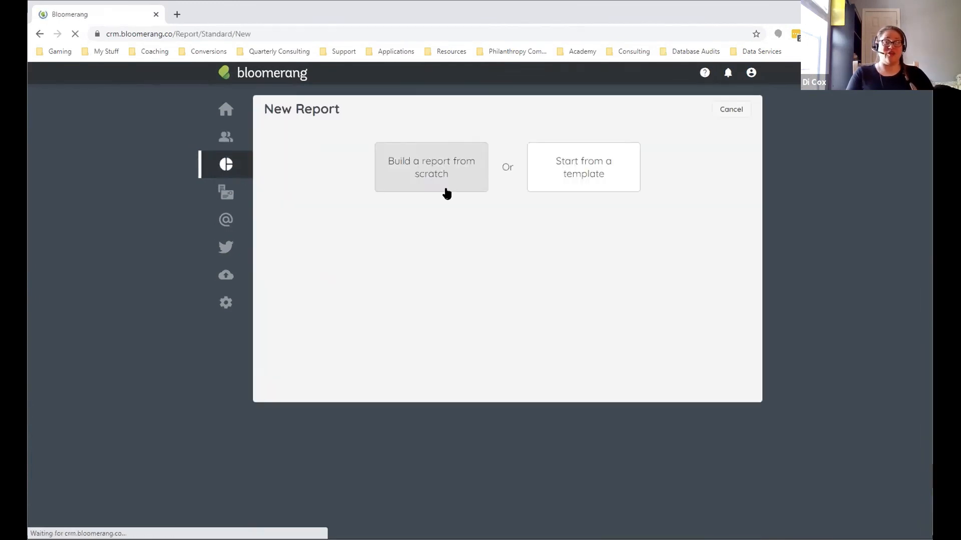
{"action": "left_click", "coordinate": [445, 191]}
{"action": "left_click", "coordinate": [397, 284]}
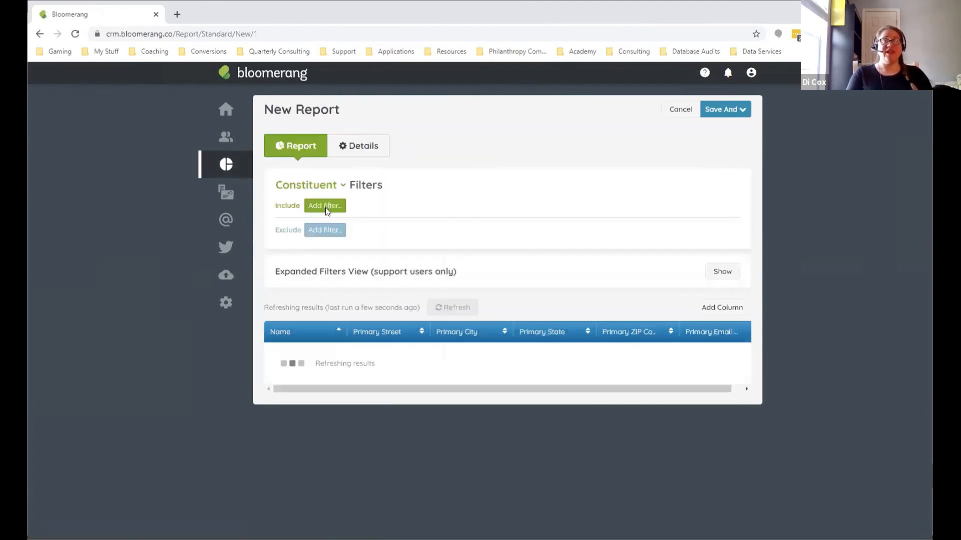
Step: Add an include filter to the report so the constituent Type is Organization
{"action": "left_click", "coordinate": [323, 206]}
{"action": "type", "text": "type"}
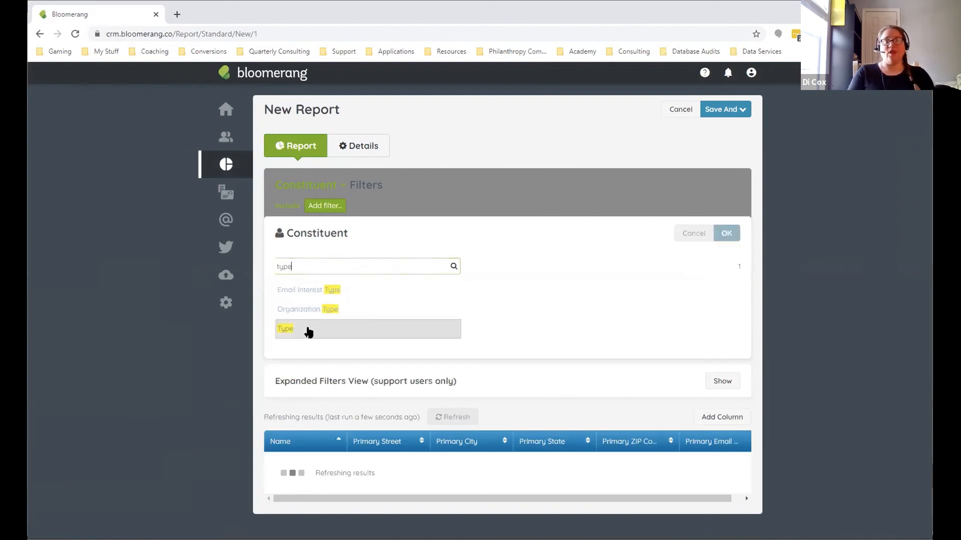
{"action": "left_click", "coordinate": [308, 332]}
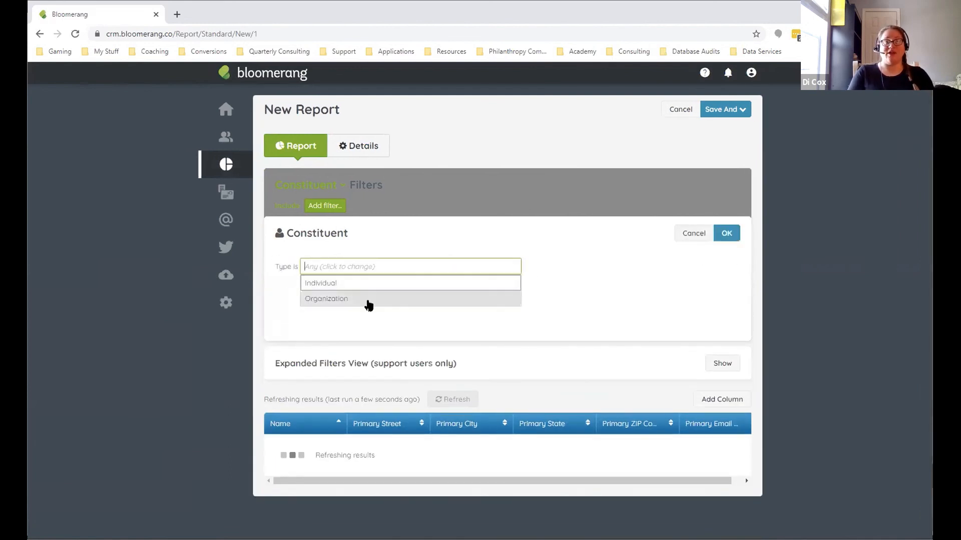
{"action": "left_click", "coordinate": [370, 300]}
{"action": "left_click", "coordinate": [564, 333]}
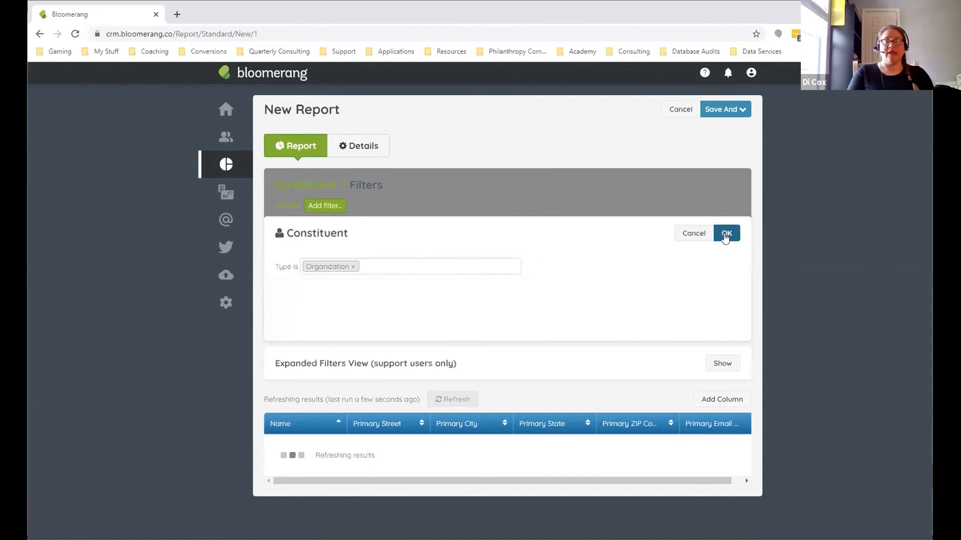
{"action": "left_click", "coordinate": [726, 235]}
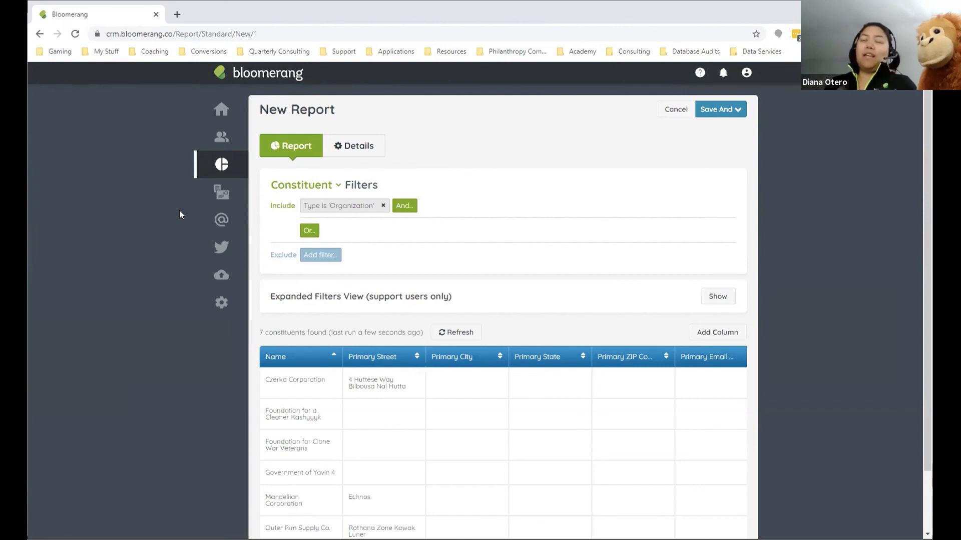
Step: Open Czerka Corporation from the report results in a new browser tab and switch to it
{"action": "mouse_move", "coordinate": [219, 144]}
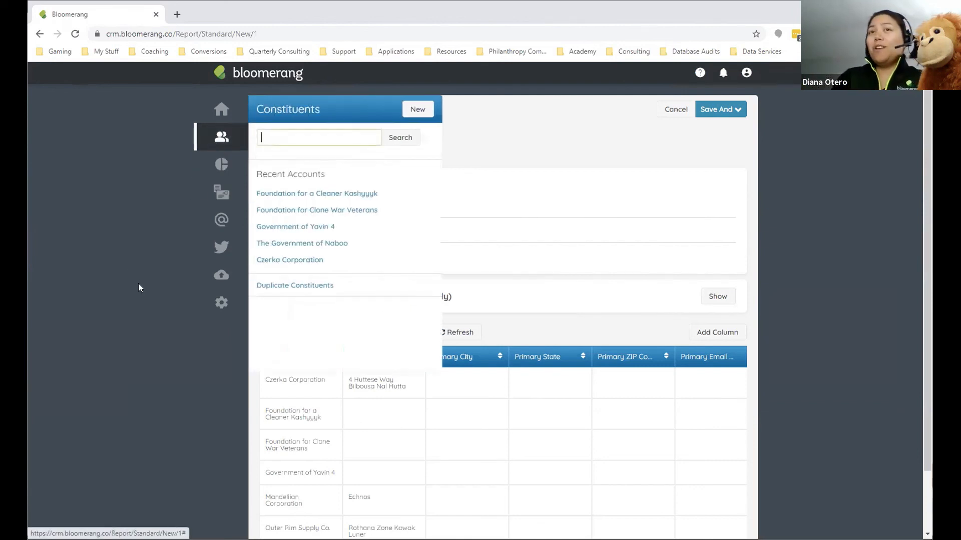
{"action": "right_click", "coordinate": [278, 389]}
{"action": "left_click", "coordinate": [314, 397]}
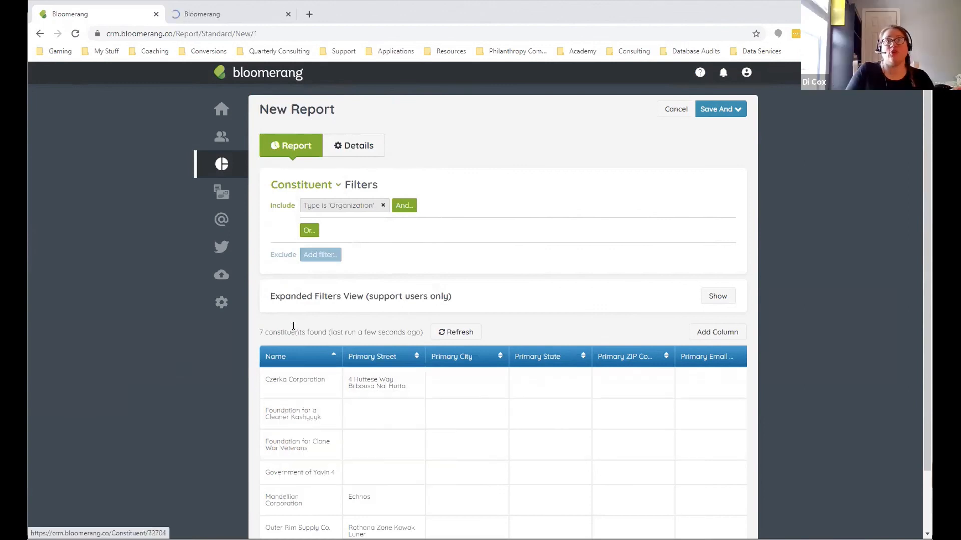
{"action": "right_click", "coordinate": [297, 389]}
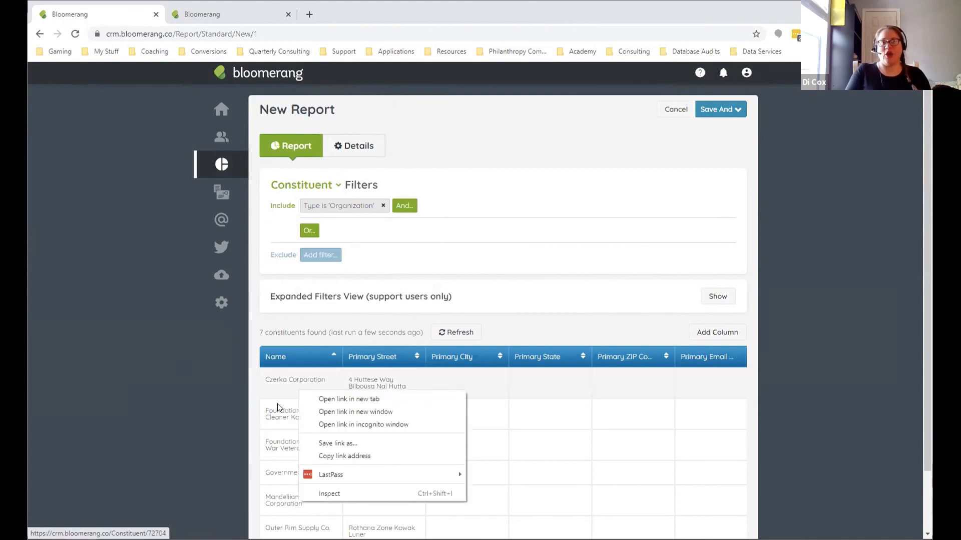
{"action": "left_click", "coordinate": [160, 248]}
{"action": "left_click", "coordinate": [200, 15]}
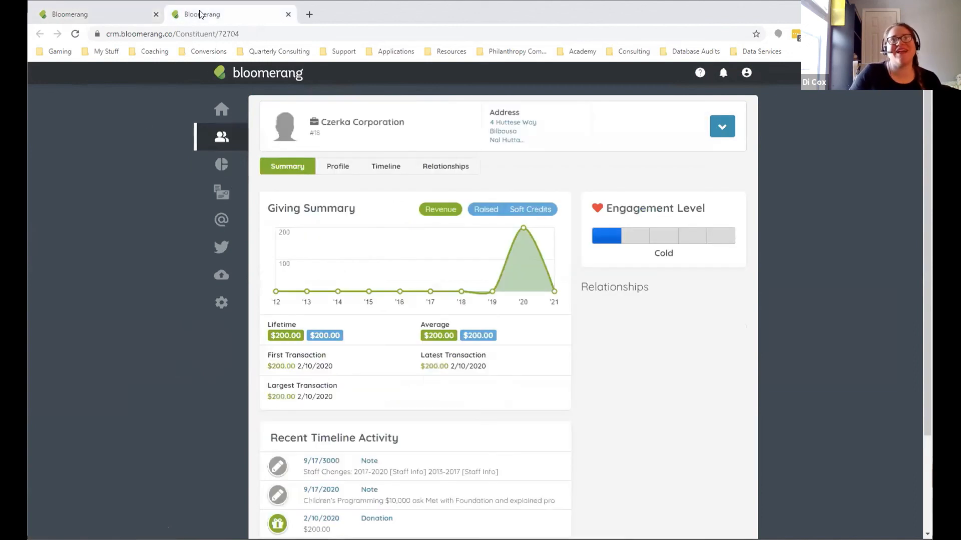
{"action": "left_click", "coordinate": [341, 165]}
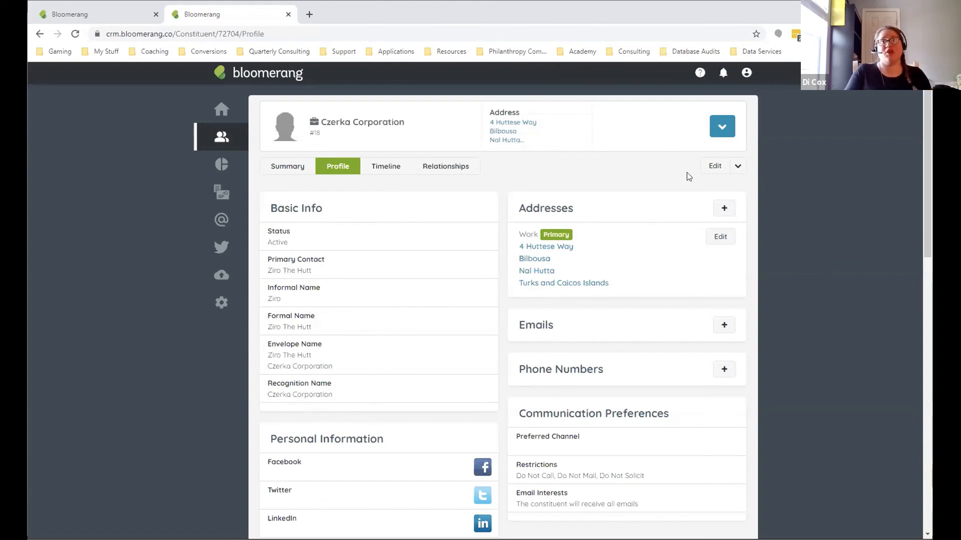
{"action": "left_click", "coordinate": [710, 168]}
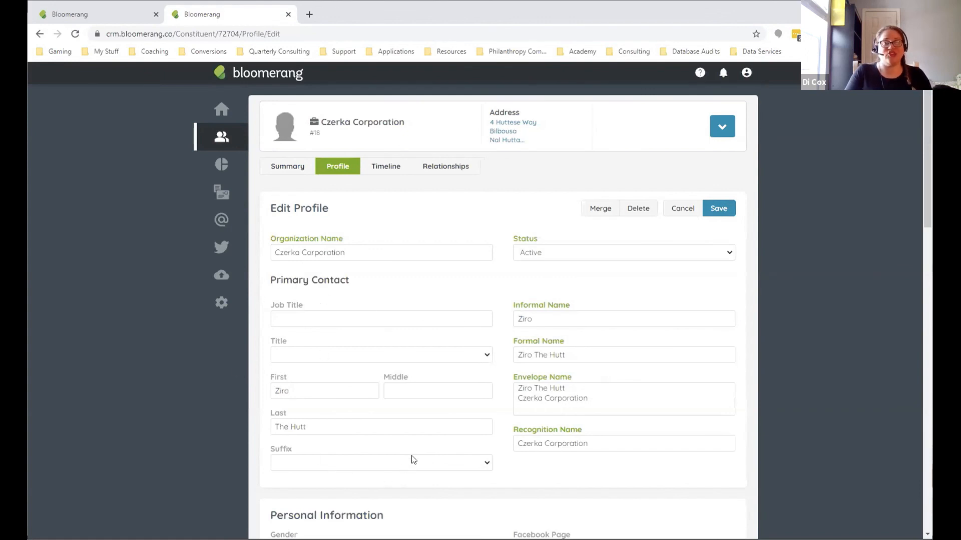
{"action": "scroll", "coordinate": [468, 435], "scroll_direction": "down", "scroll_amount": 2}
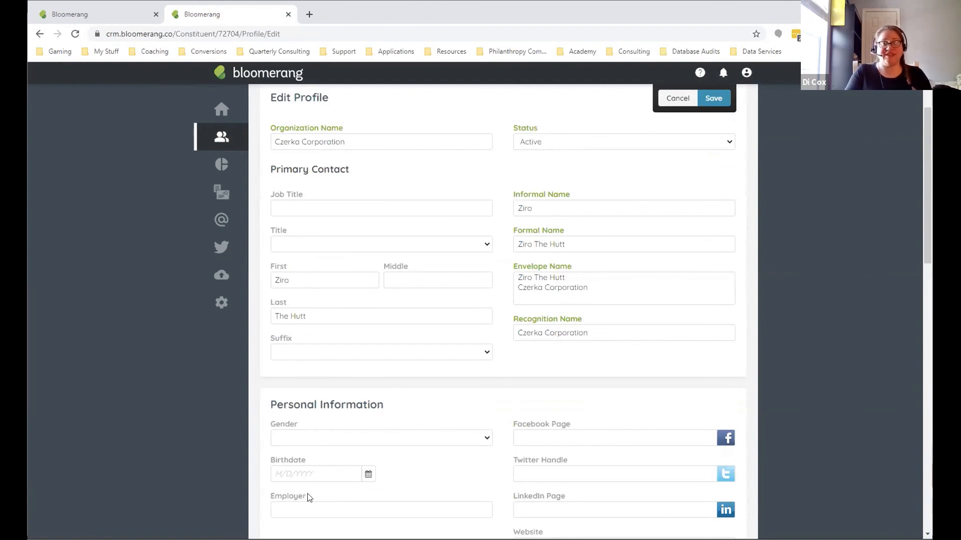
{"action": "scroll", "coordinate": [428, 479], "scroll_direction": "down", "scroll_amount": 1}
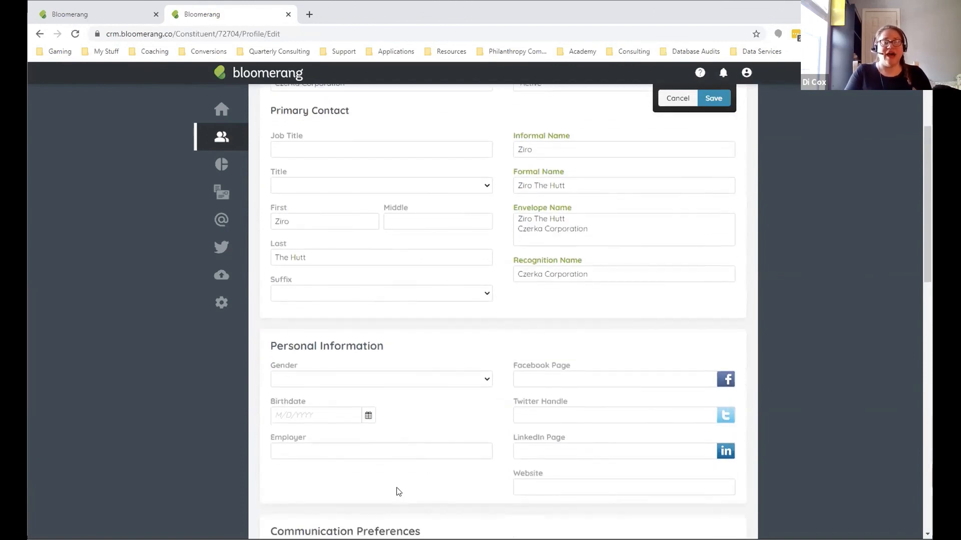
{"action": "scroll", "coordinate": [398, 493], "scroll_direction": "down", "scroll_amount": 2}
{"action": "scroll", "coordinate": [397, 491], "scroll_direction": "up", "scroll_amount": 2}
{"action": "scroll", "coordinate": [398, 491], "scroll_direction": "up", "scroll_amount": 1}
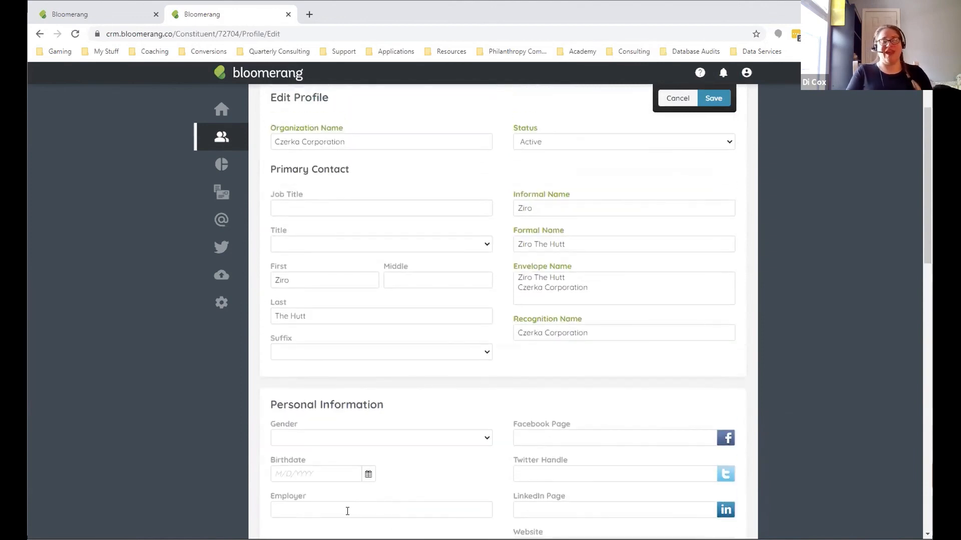
Step: Inspect the Employer field under Personal Information, and leave the profile editor without saving
{"action": "left_click", "coordinate": [345, 510]}
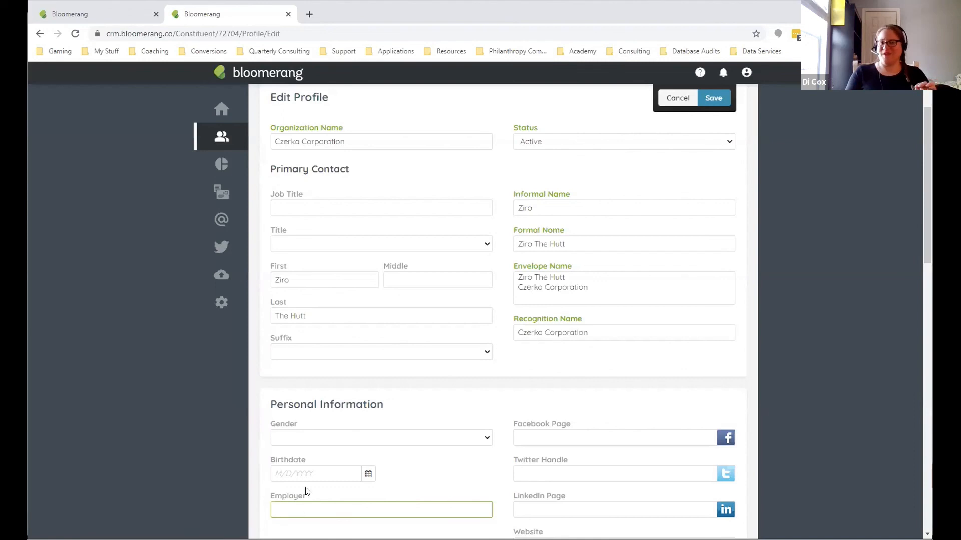
{"action": "left_click", "coordinate": [427, 479]}
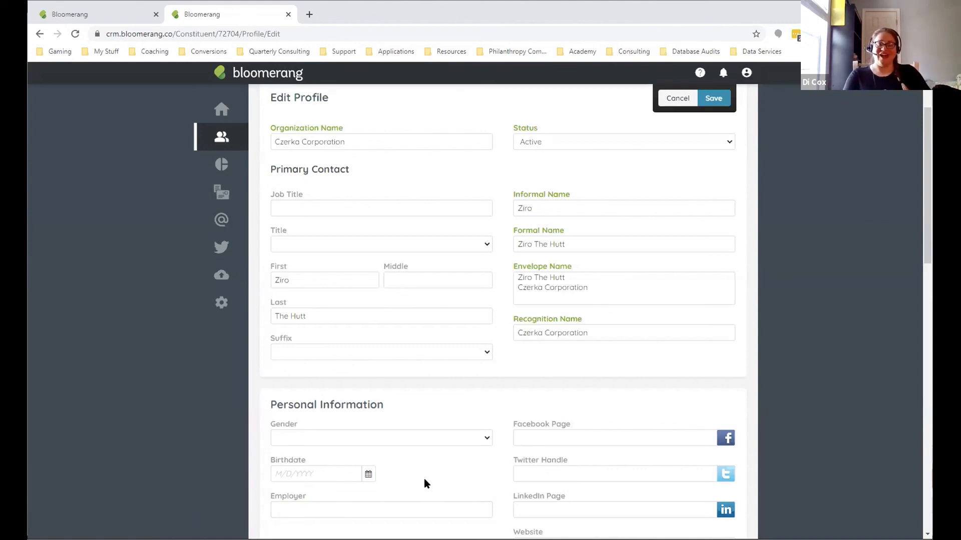
{"action": "scroll", "coordinate": [680, 380], "scroll_direction": "up", "scroll_amount": 3}
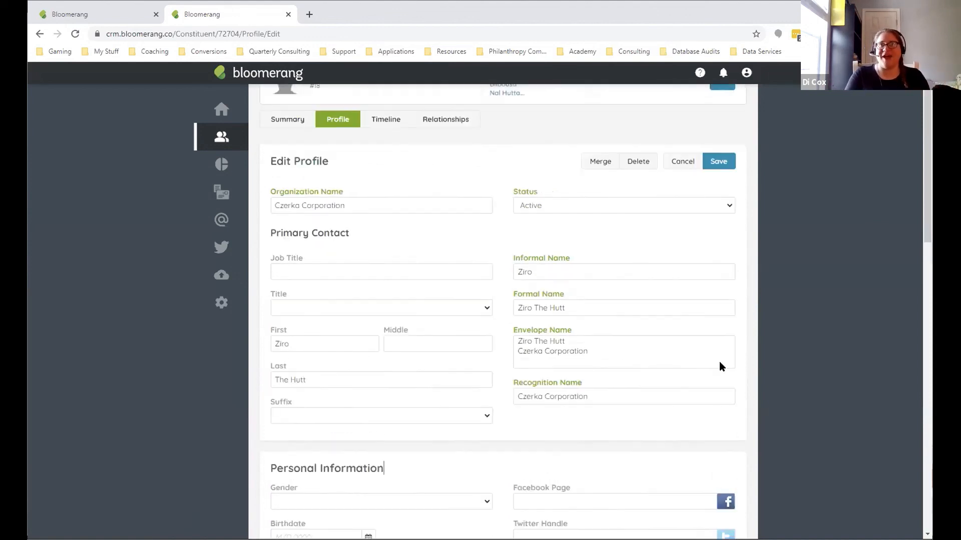
{"action": "left_click", "coordinate": [674, 208]}
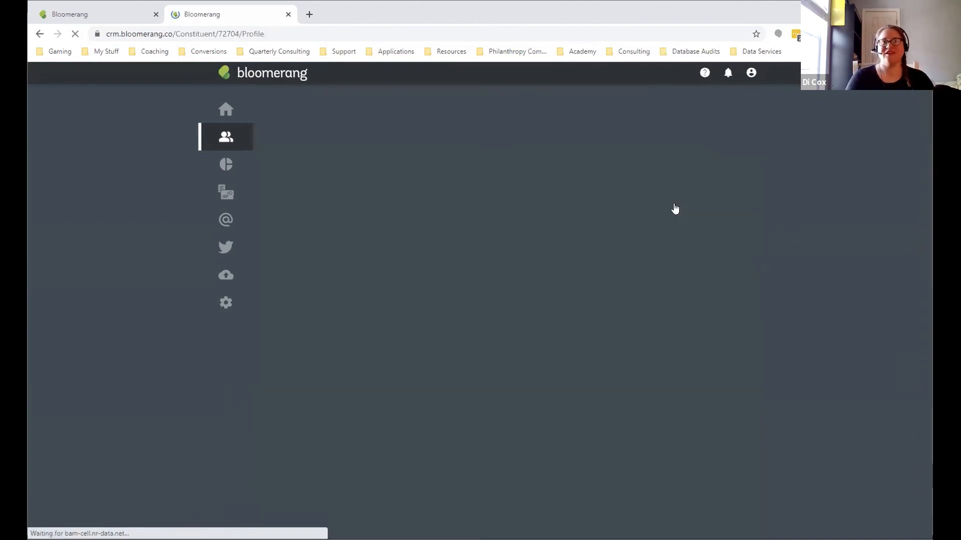